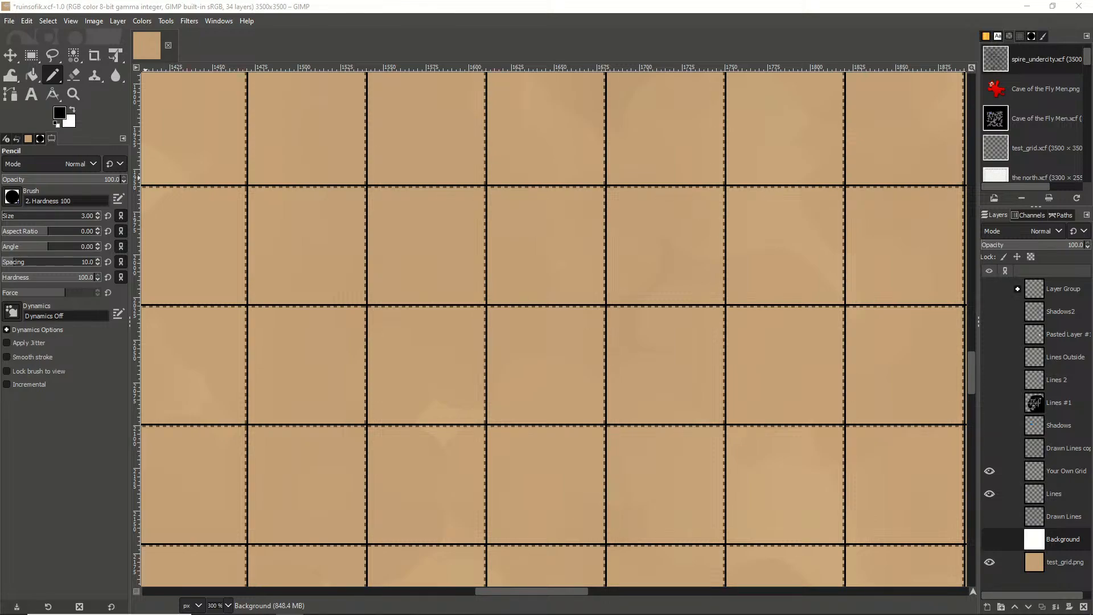
Switch to Affinity Publisher and look through the pages of the Ruins of Ik document, from the title page to the dungeon map
left_click(442, 9)
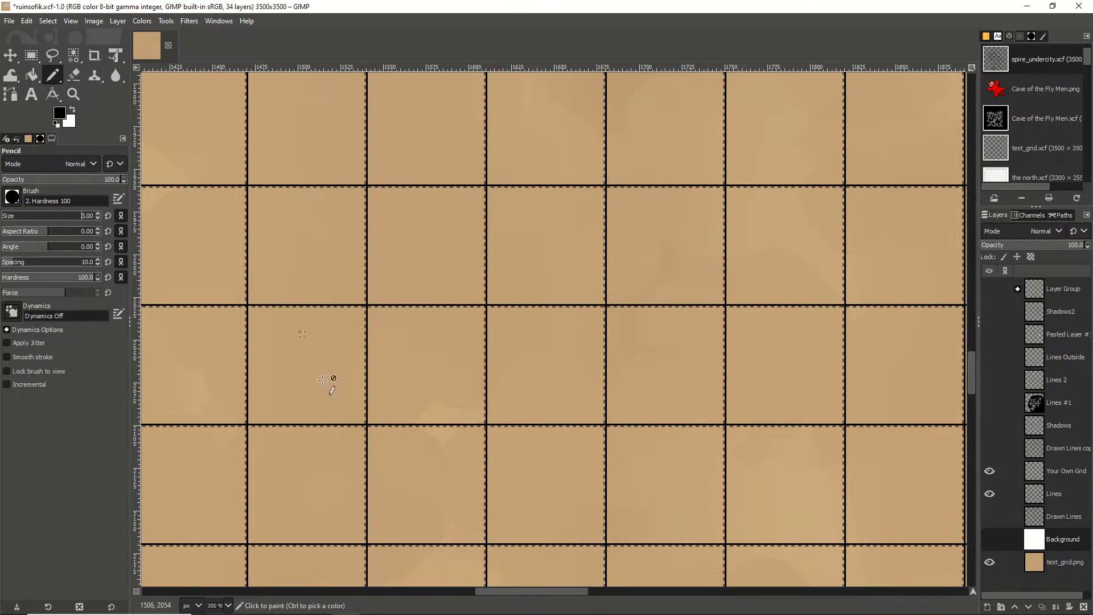
mouse_move(440, 610)
mouse_move(461, 605)
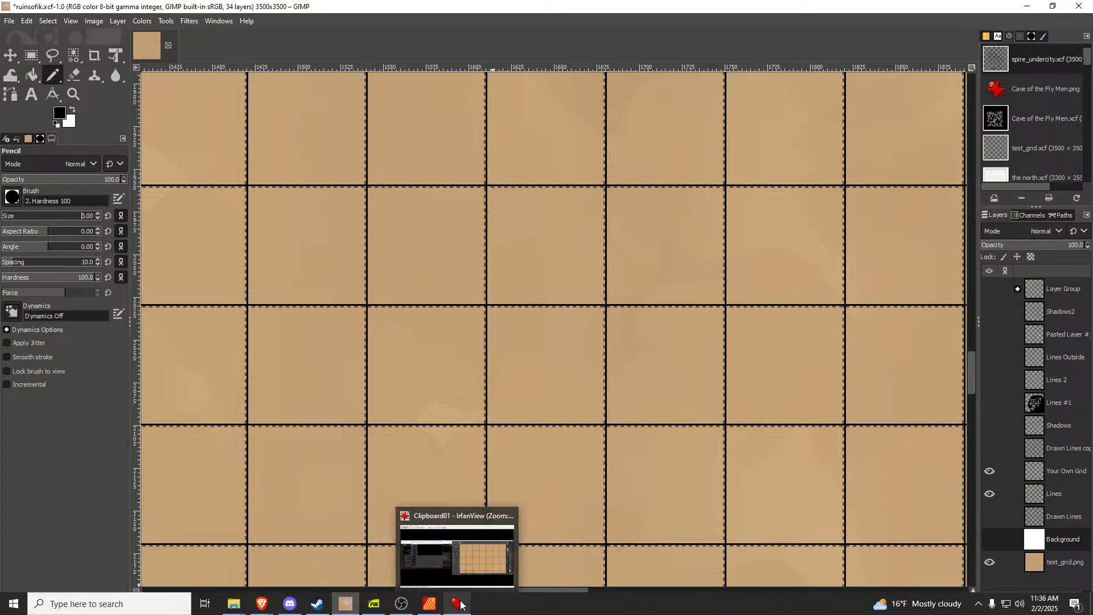
left_click(443, 607)
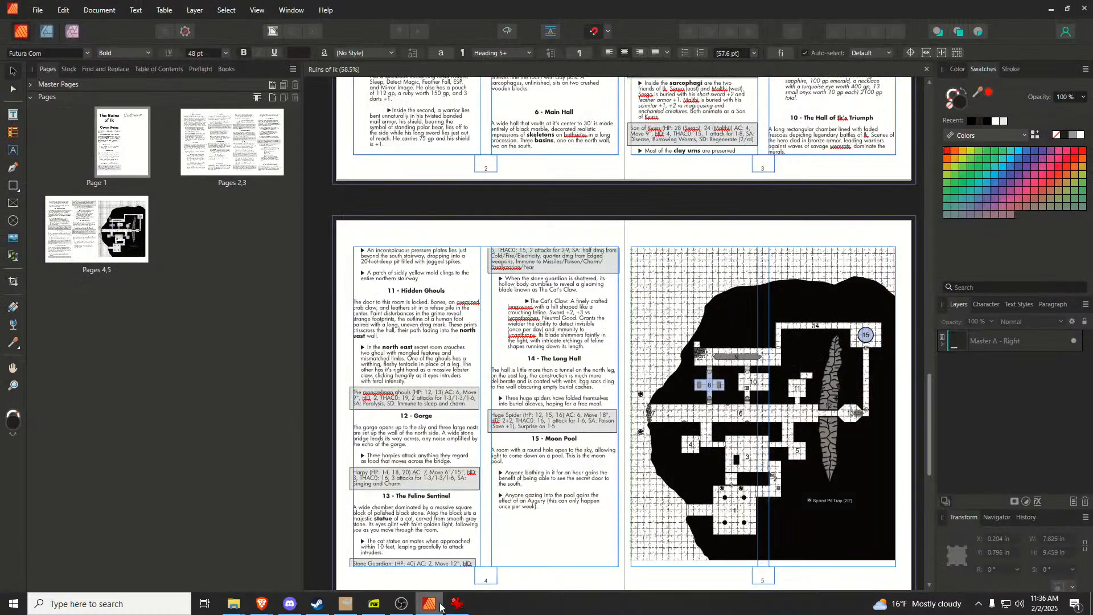
scroll(611, 451, "up", 3)
scroll(603, 453, "down", 5)
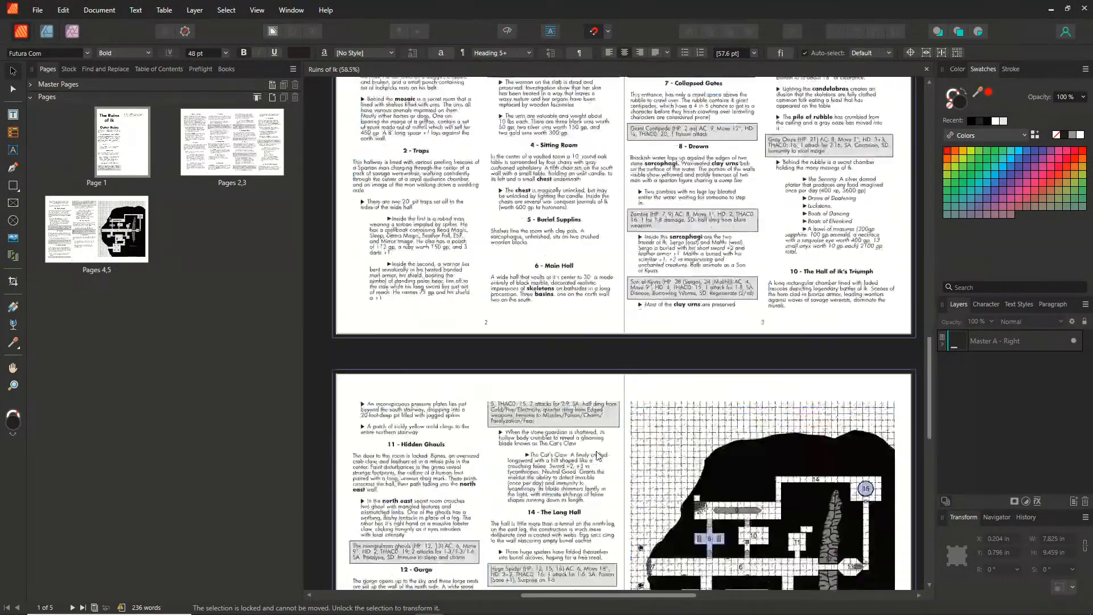
scroll(594, 453, "up", 3)
scroll(596, 453, "down", 5)
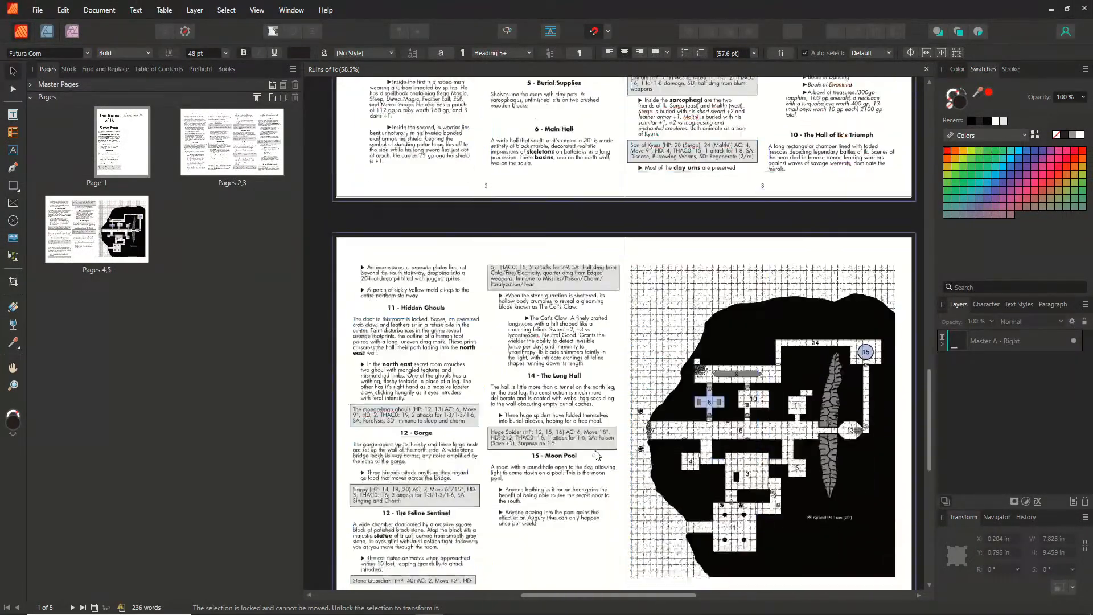
scroll(595, 454, "up", 3)
scroll(596, 453, "up", 10)
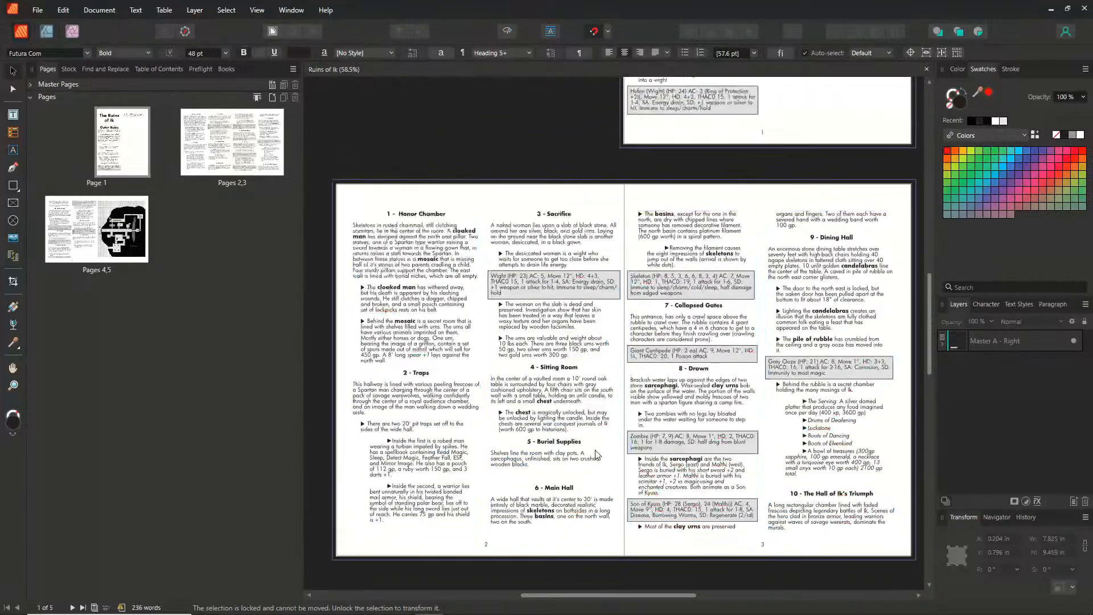
scroll(595, 450, "down", 2)
scroll(596, 449, "down", 5)
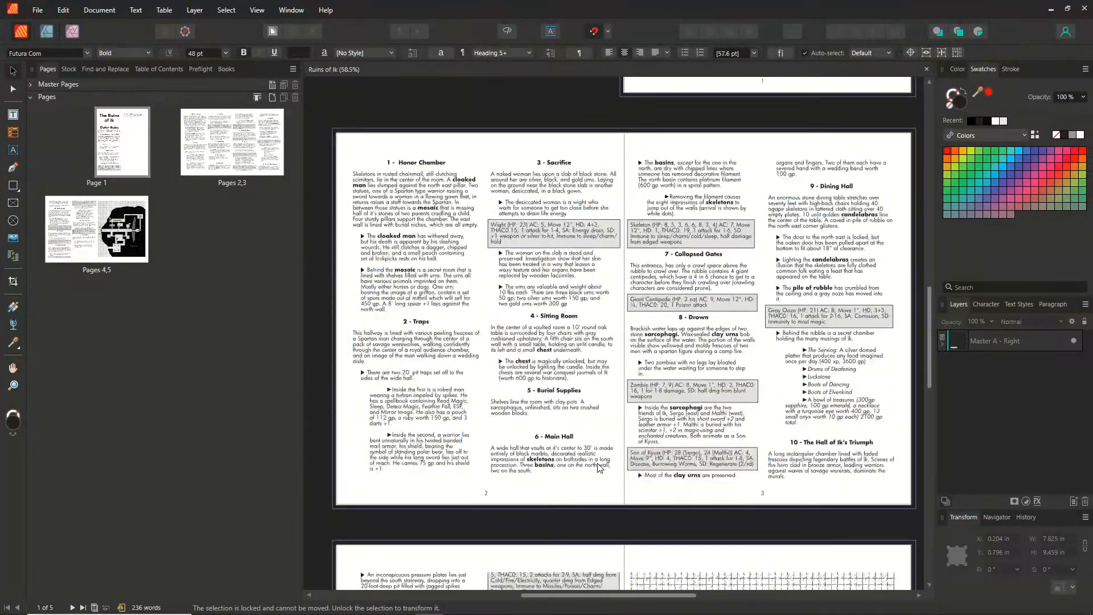
scroll(599, 468, "down", 7)
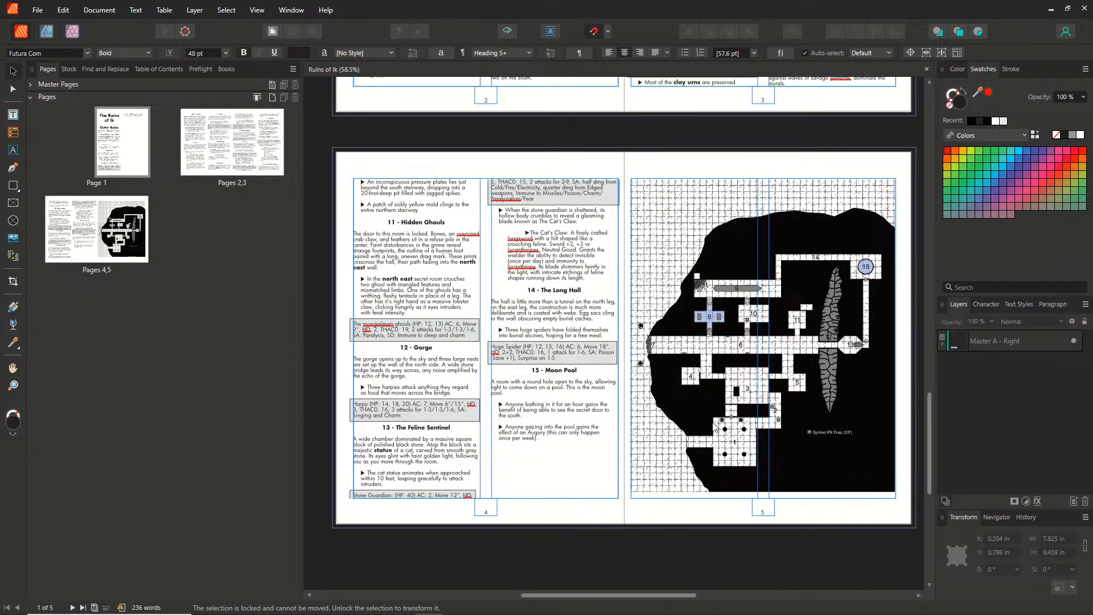
scroll(773, 333, "up", 13)
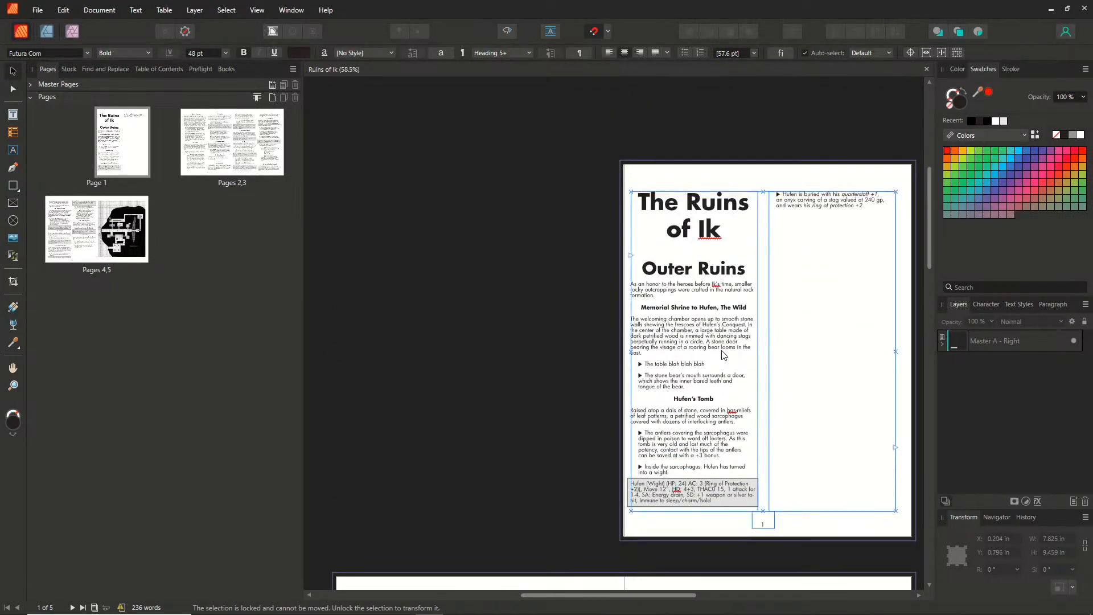
scroll(711, 354, "down", 2)
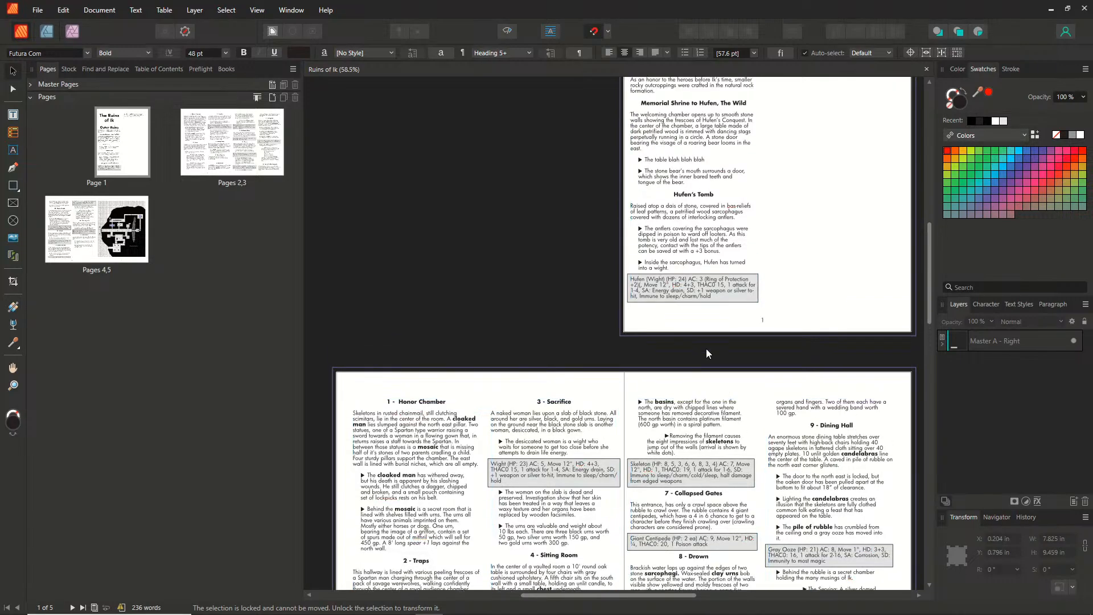
Point out the placeholder bullet "The table blah blah blah" using the text tool, and return to the dungeon map spread
scroll(707, 352, "up", 1)
key("t")
left_click(715, 160)
left_click_drag(717, 160, 670, 167)
left_click(752, 173)
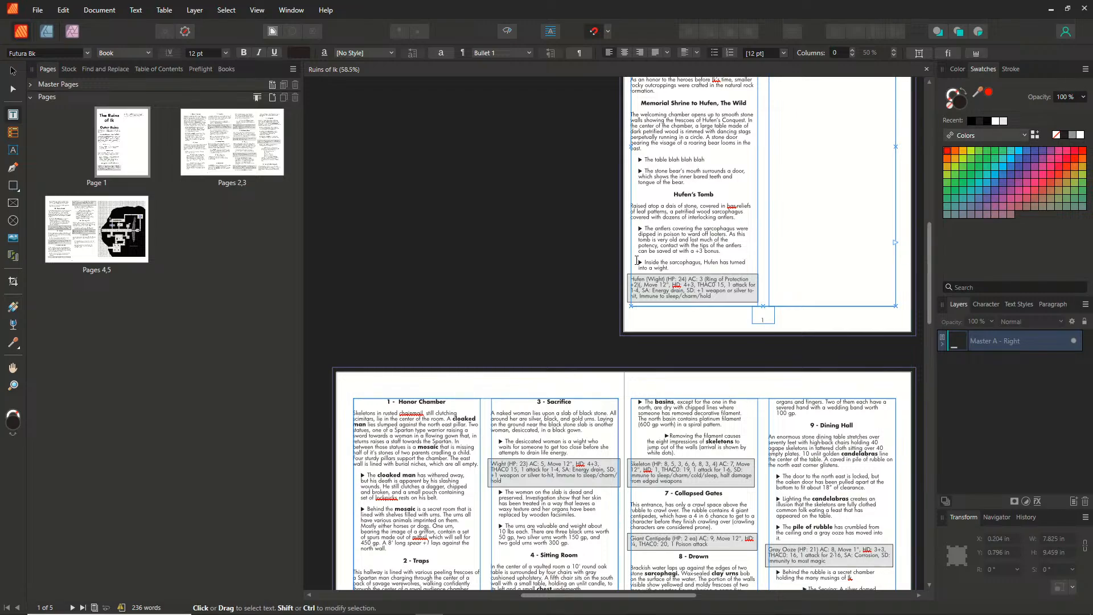
left_click_drag(929, 250, 937, 424)
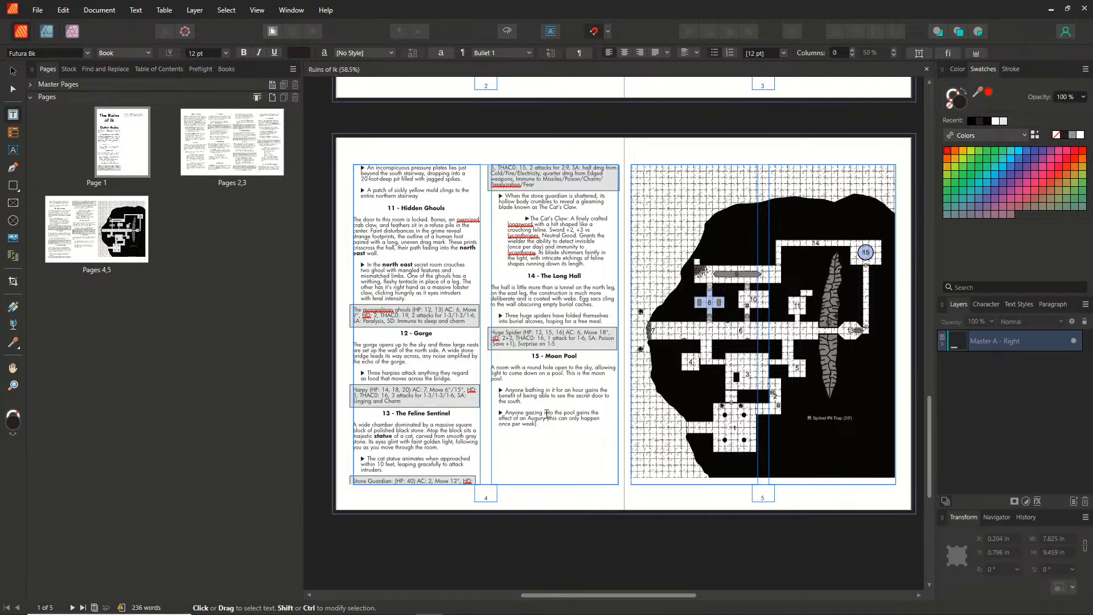
Switch to GIMP and view the tan grid canvas of ruinsofik.xcf as a wide overview
mouse_move(447, 609)
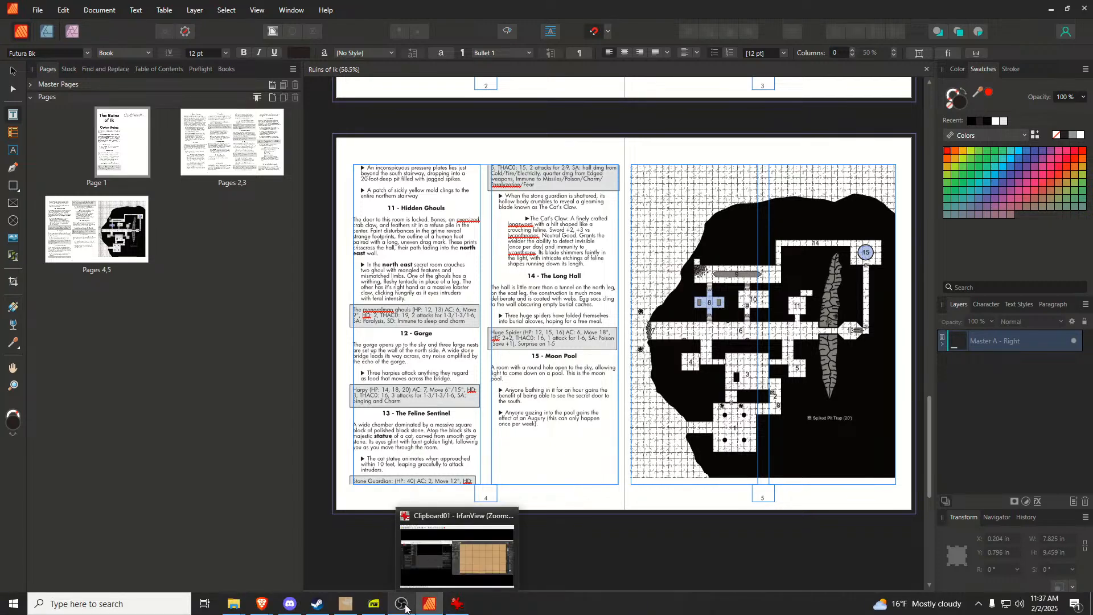
mouse_move(381, 604)
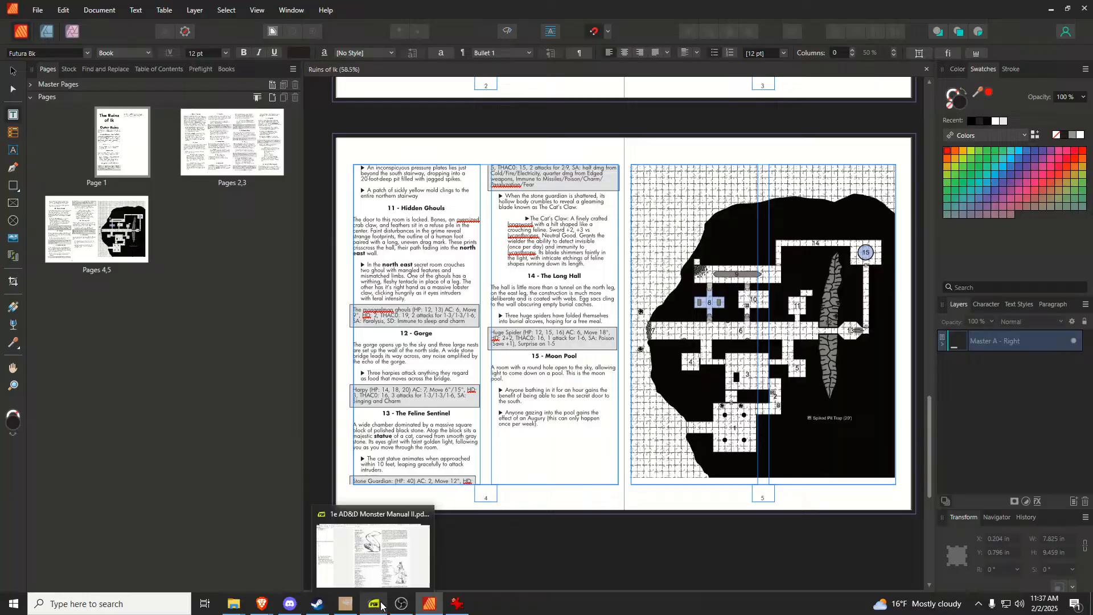
left_click(345, 603)
scroll(544, 418, "down", 4)
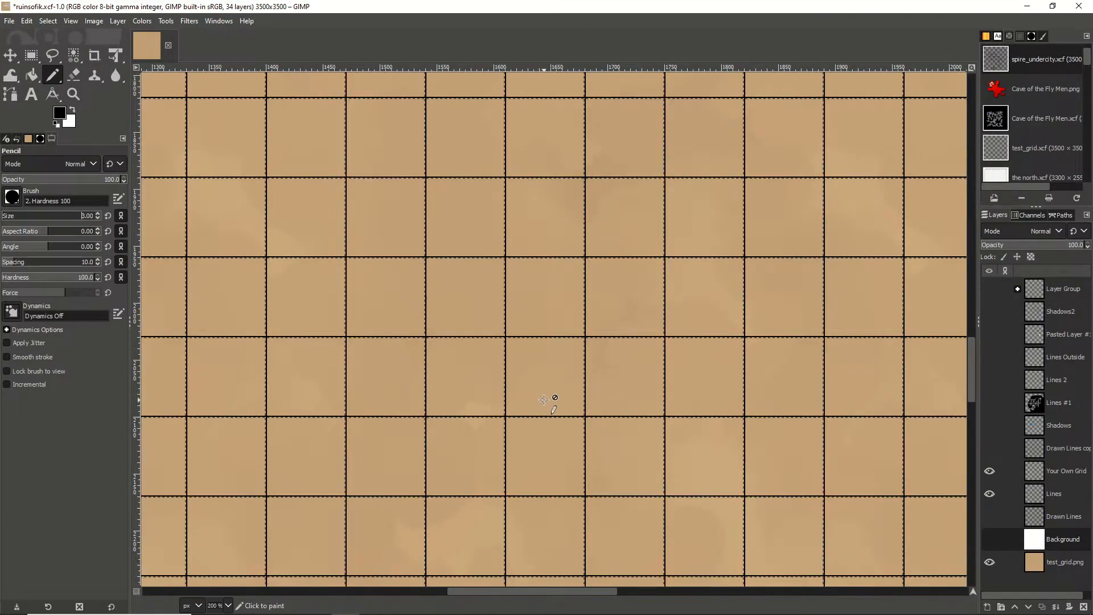
scroll(543, 398, "up", 2)
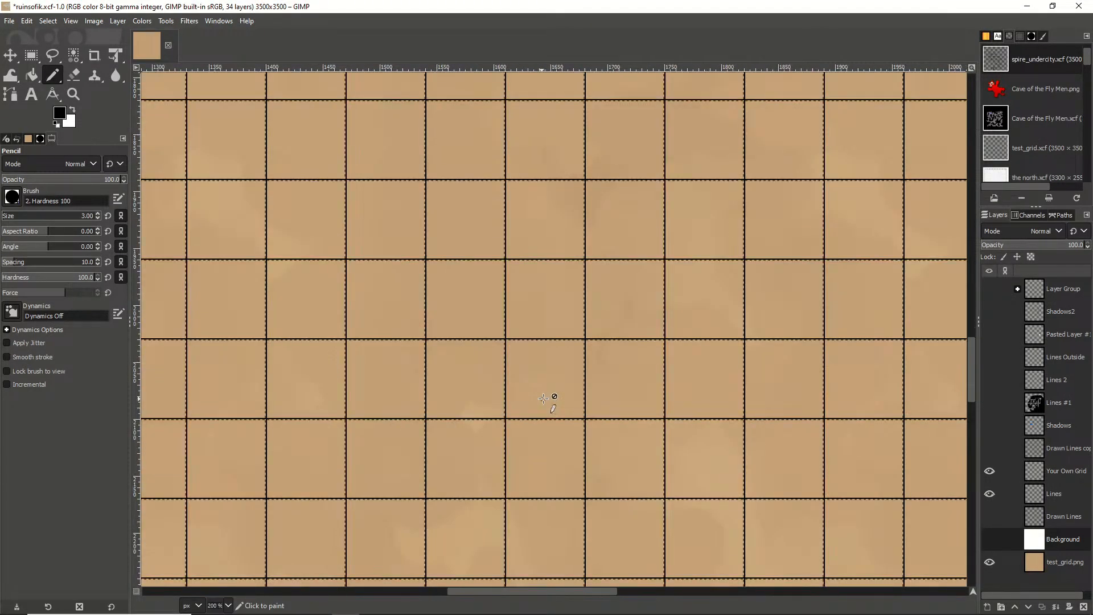
scroll(511, 314, "down", 6)
scroll(511, 314, "up", 2)
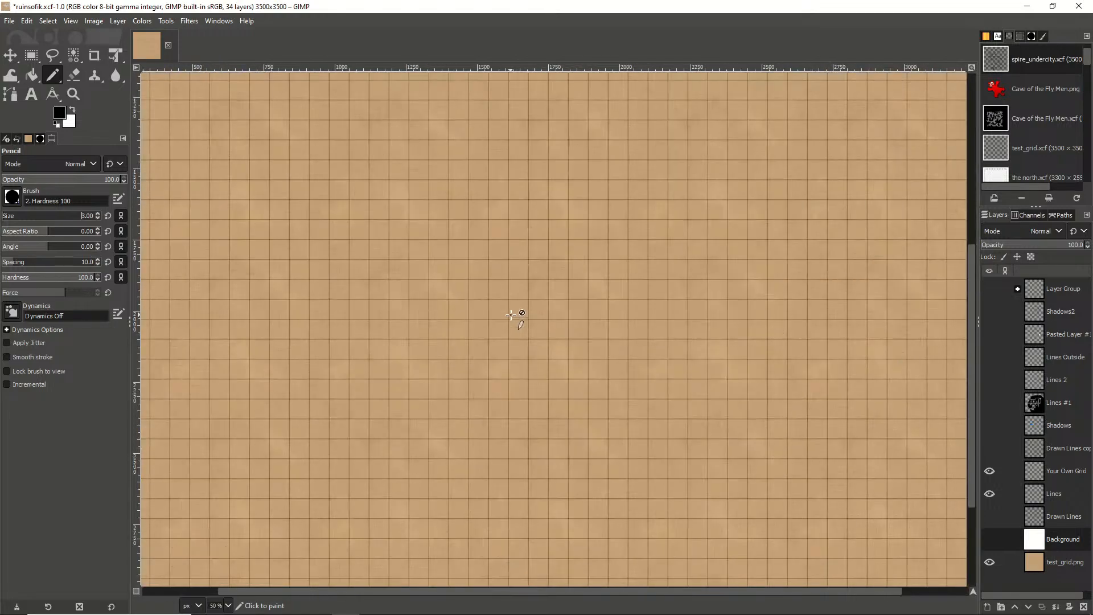
scroll(511, 314, "down", 1)
scroll(511, 314, "up", 1)
Switch to Affinity Publisher, examine the hand-drawn grid lines and cracks on the dungeon map up close, and return to GIMP
mouse_move(475, 612)
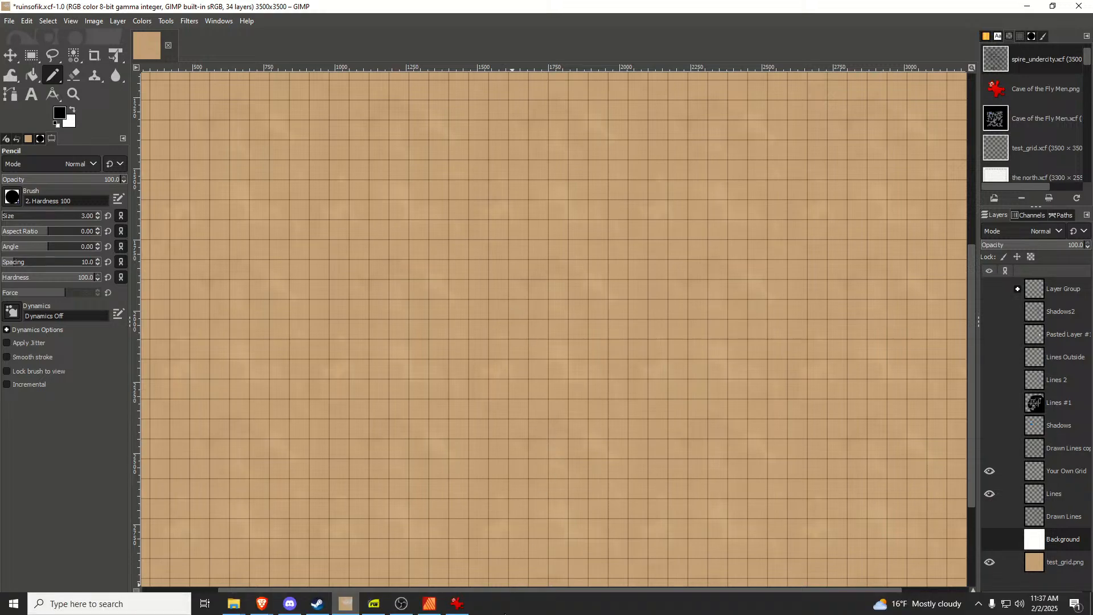
left_click(440, 608)
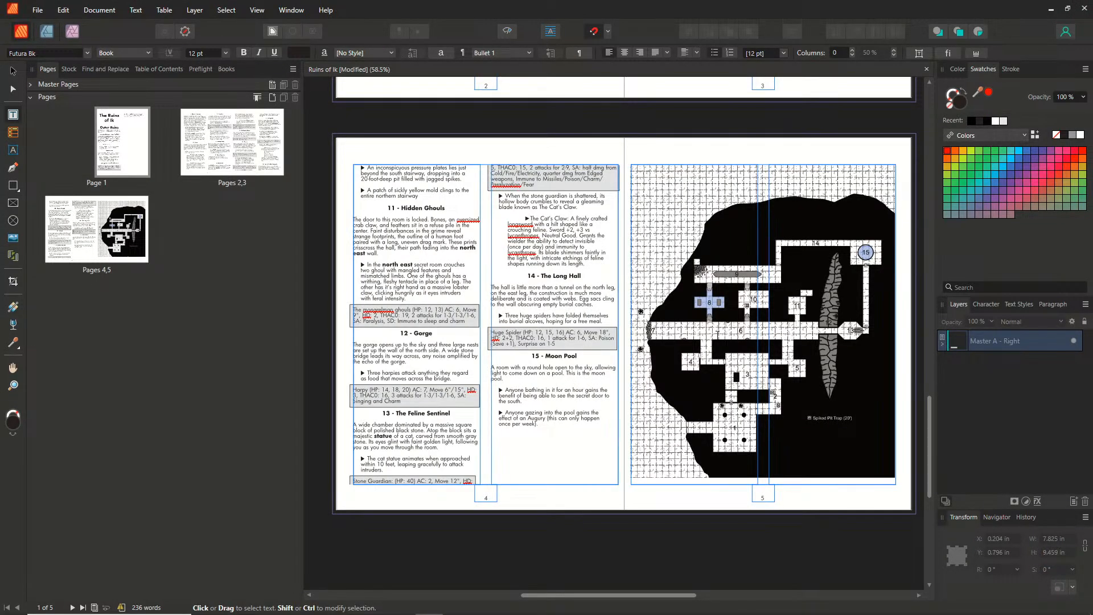
scroll(717, 334, "up", 10)
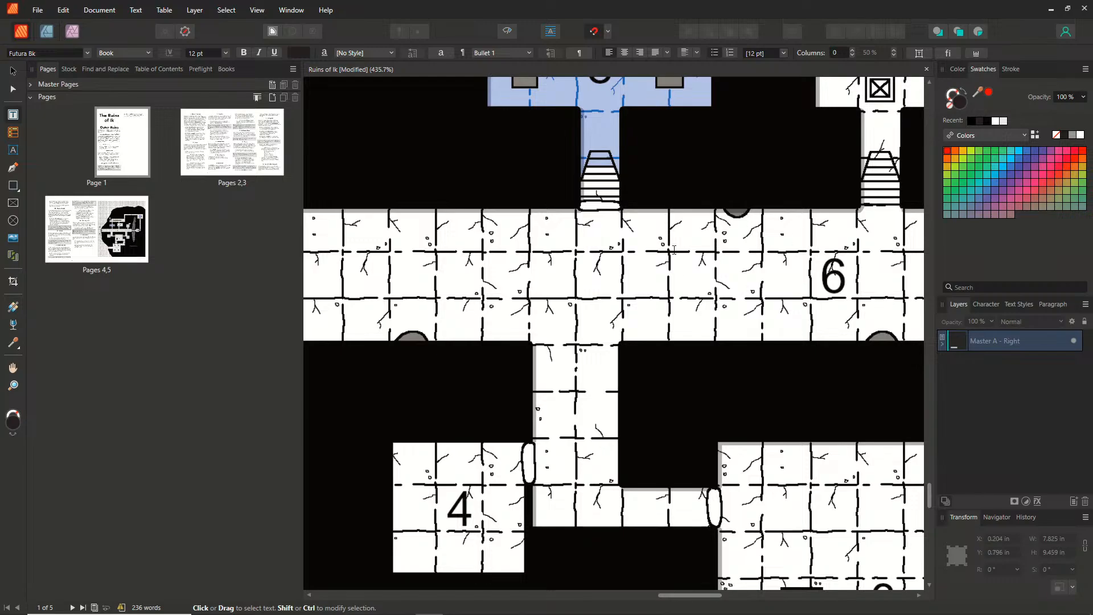
scroll(630, 305, "down", 4)
scroll(643, 260, "up", 1)
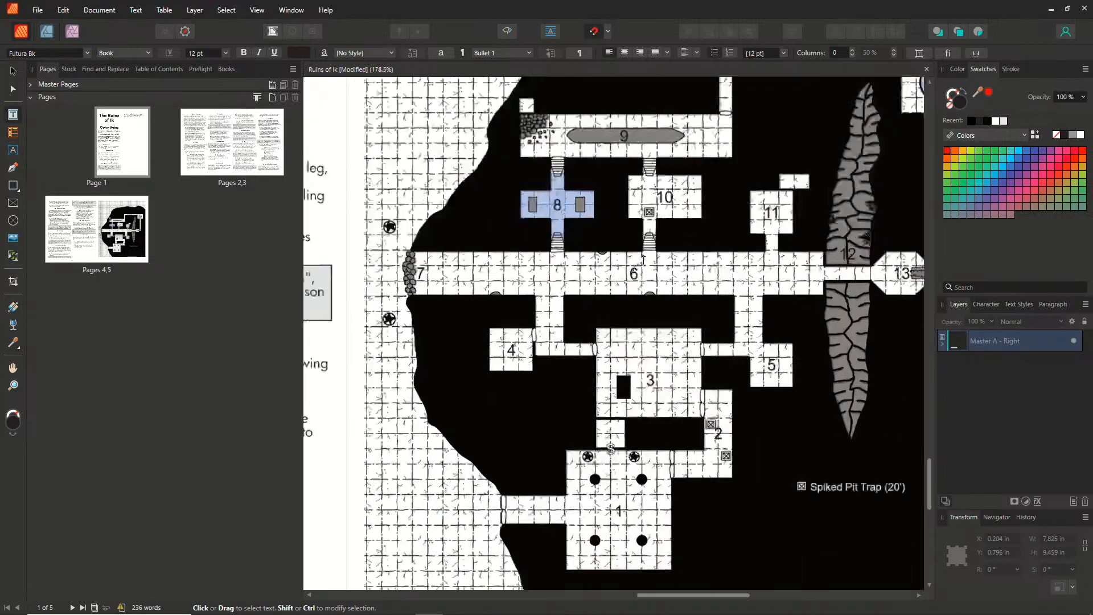
scroll(643, 260, "up", 4)
left_click(1049, 9)
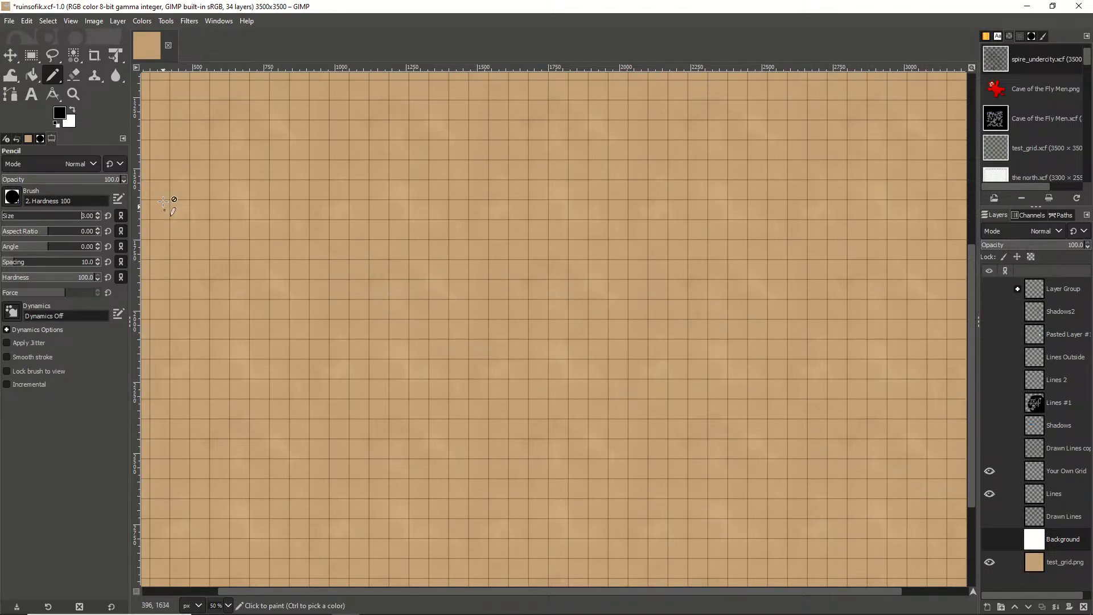
On the Your Own Grid layer, try a straight 3 px black Pencil line down one side of a grid square and undo it
left_click(1066, 470)
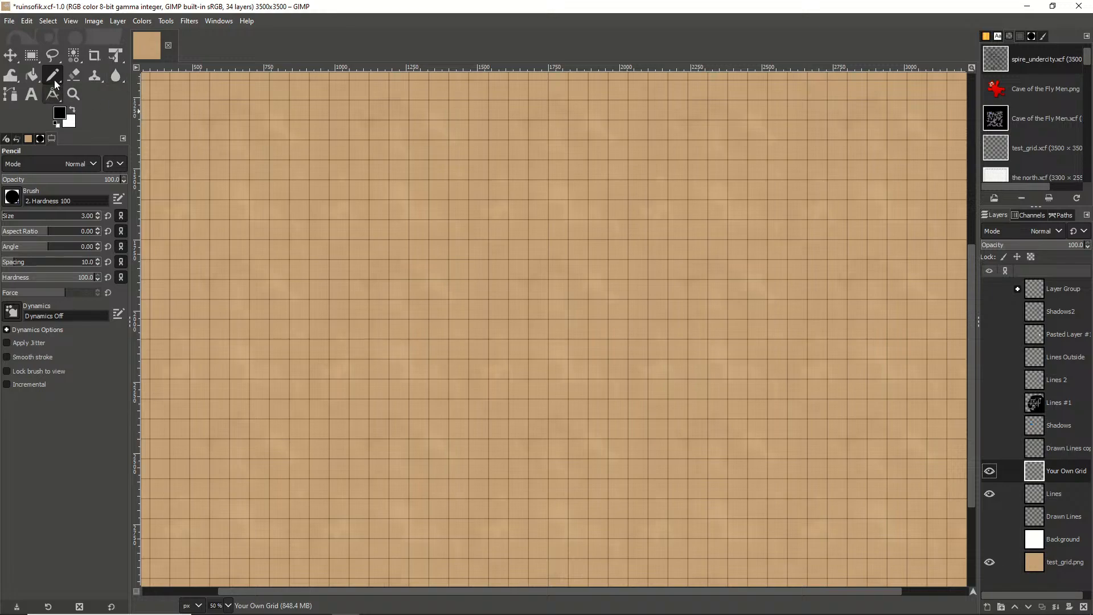
key("3")
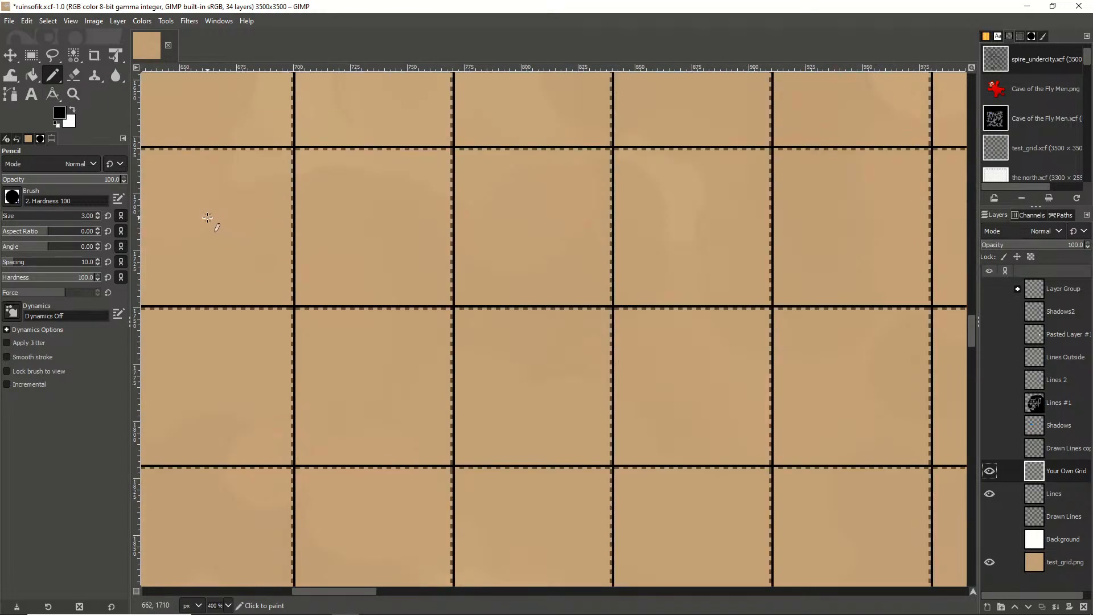
key("4")
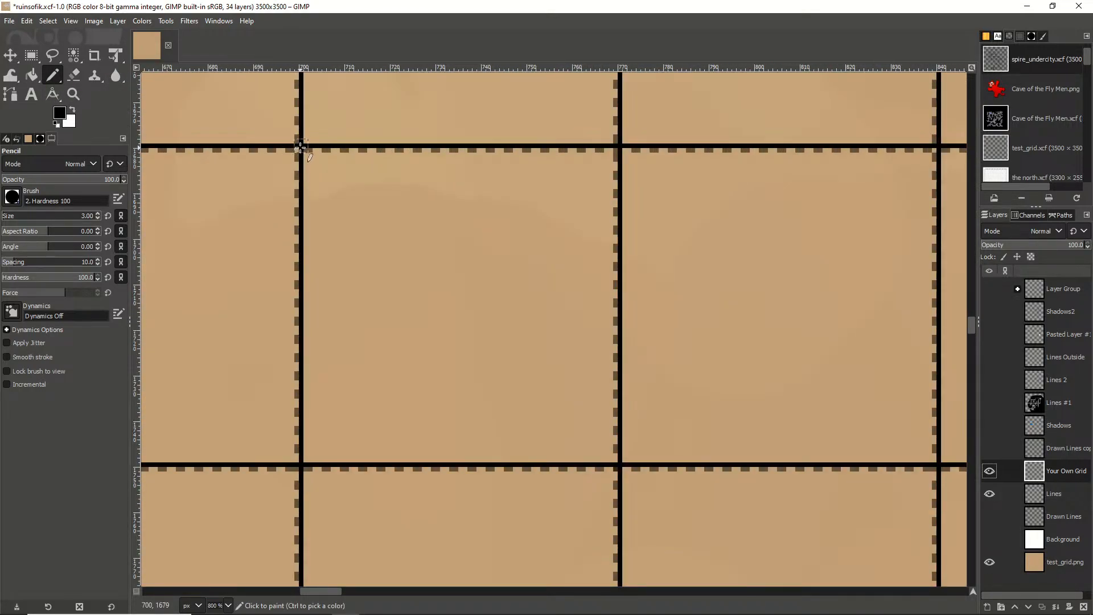
left_click(301, 146)
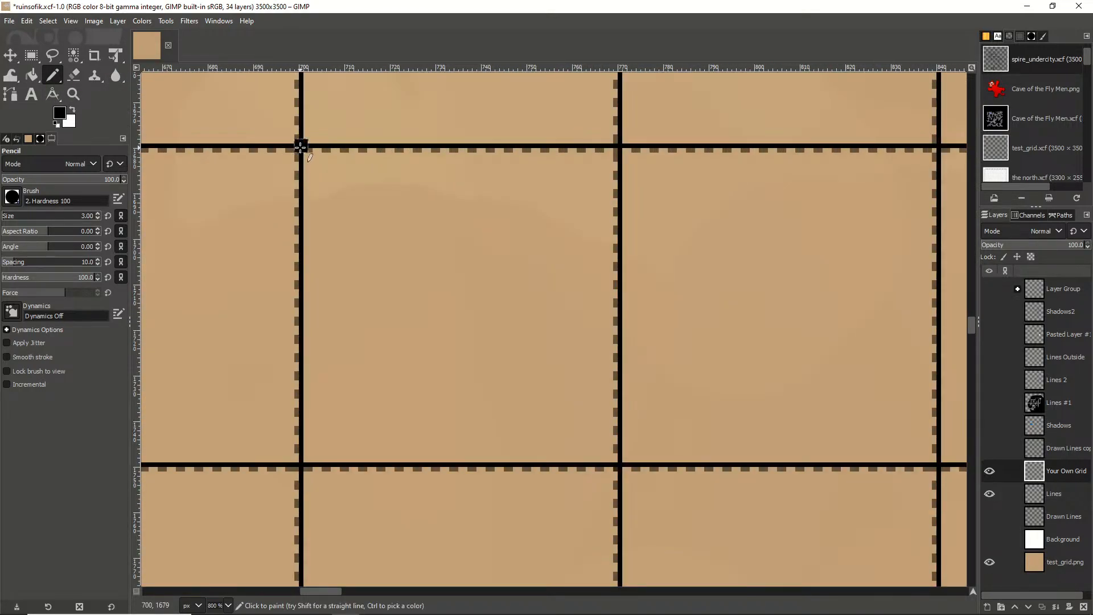
left_click(301, 464, "shift")
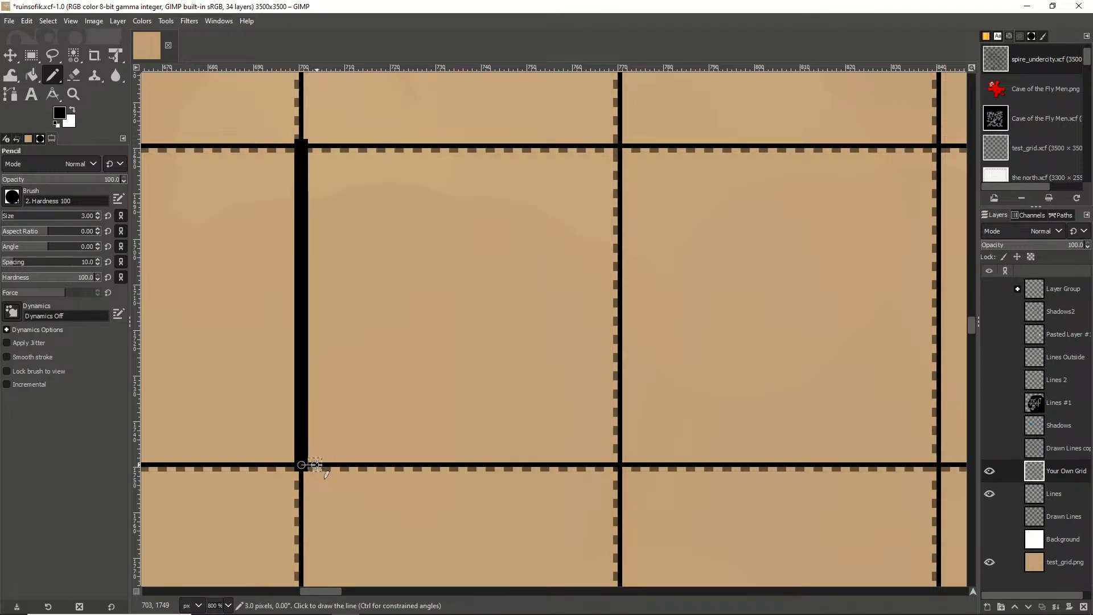
key("ctrl+z")
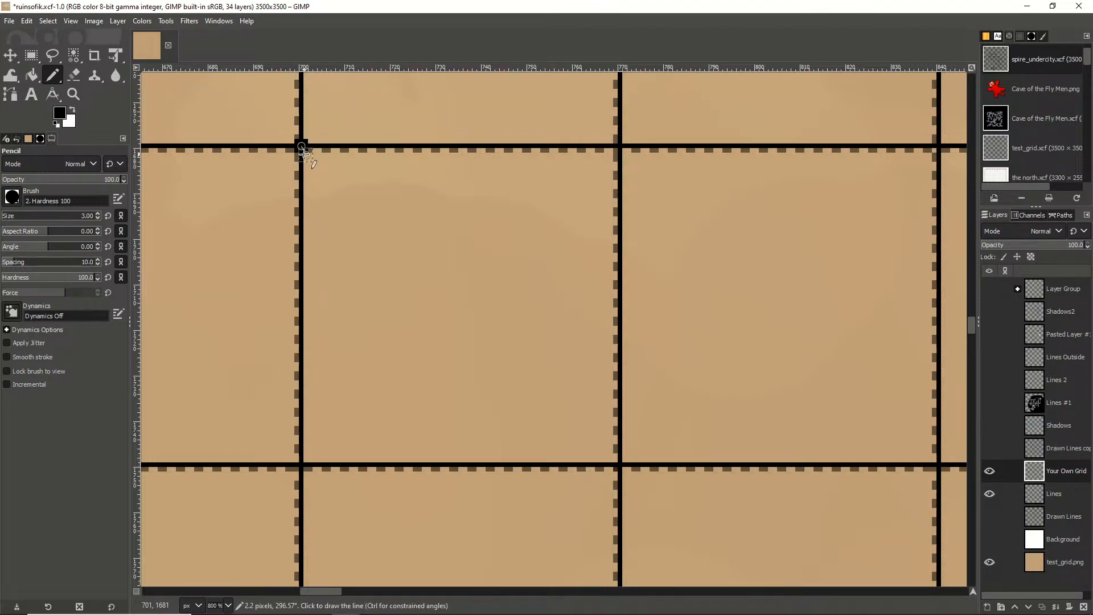
Draw an uneven, broken outline freehand around the grid square with the 3 px black Pencil, leaving gaps along its edges
left_click_drag(301, 146, 301, 219)
left_click(298, 268)
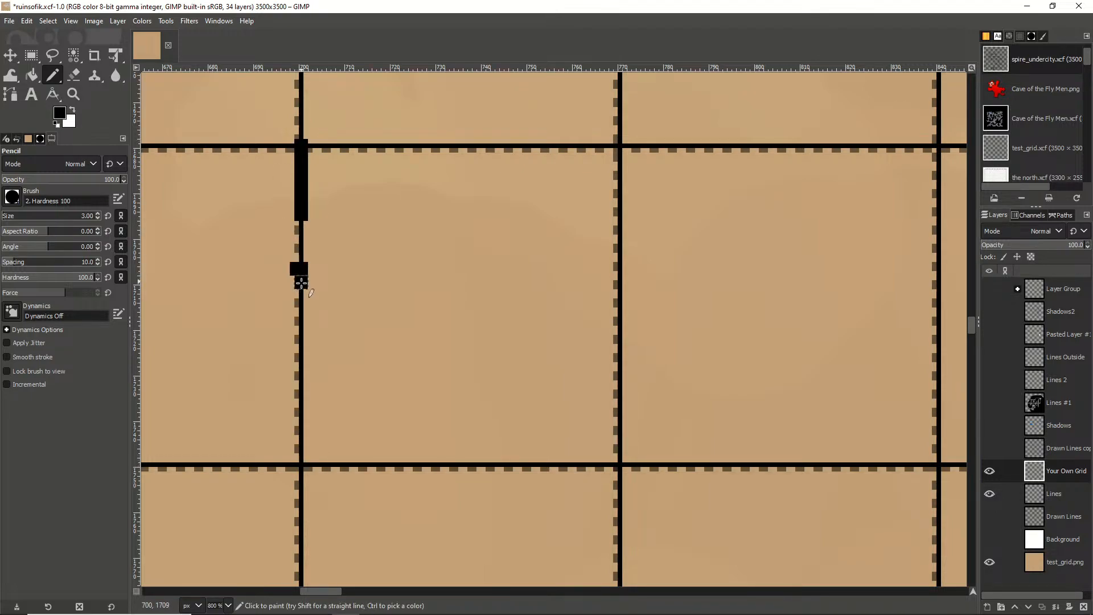
mouse_move(302, 283)
left_mouse_down()
mouse_move(288, 351)
mouse_move(296, 461)
mouse_move(348, 470)
left_mouse_up()
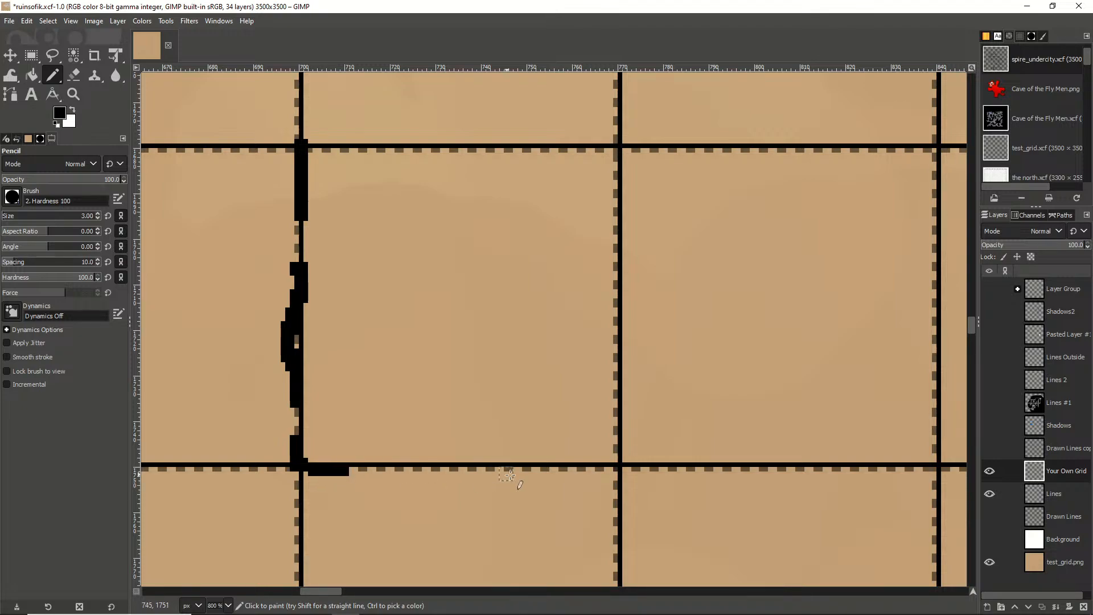
mouse_move(416, 463)
left_mouse_down()
mouse_move(629, 464)
mouse_move(624, 363)
left_mouse_up()
mouse_move(632, 305)
left_mouse_down()
mouse_move(620, 252)
mouse_move(621, 144)
left_mouse_up()
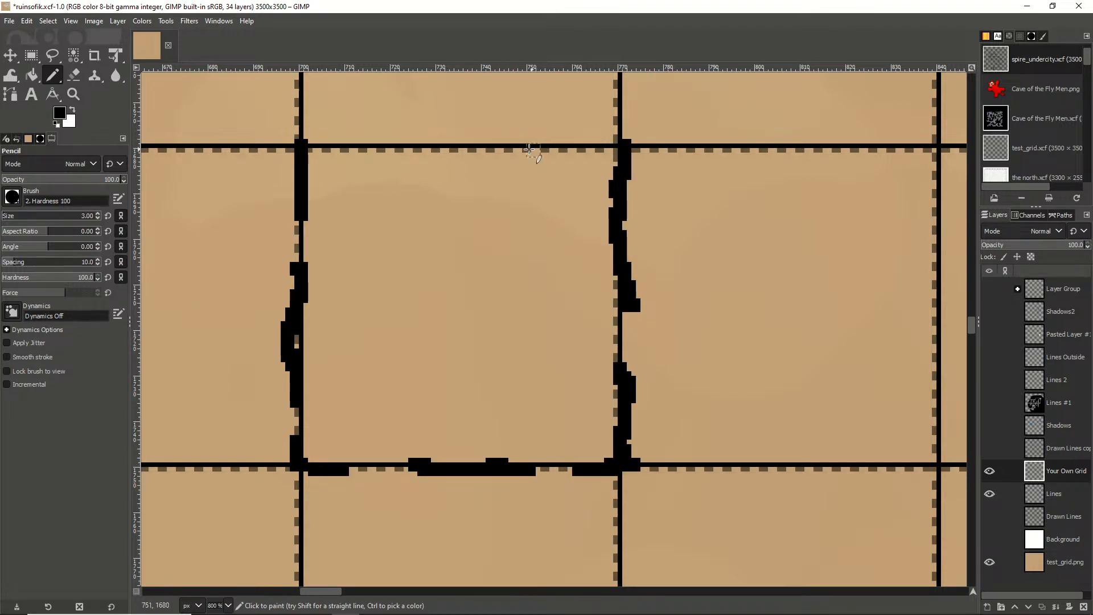
left_click_drag(529, 149, 319, 144)
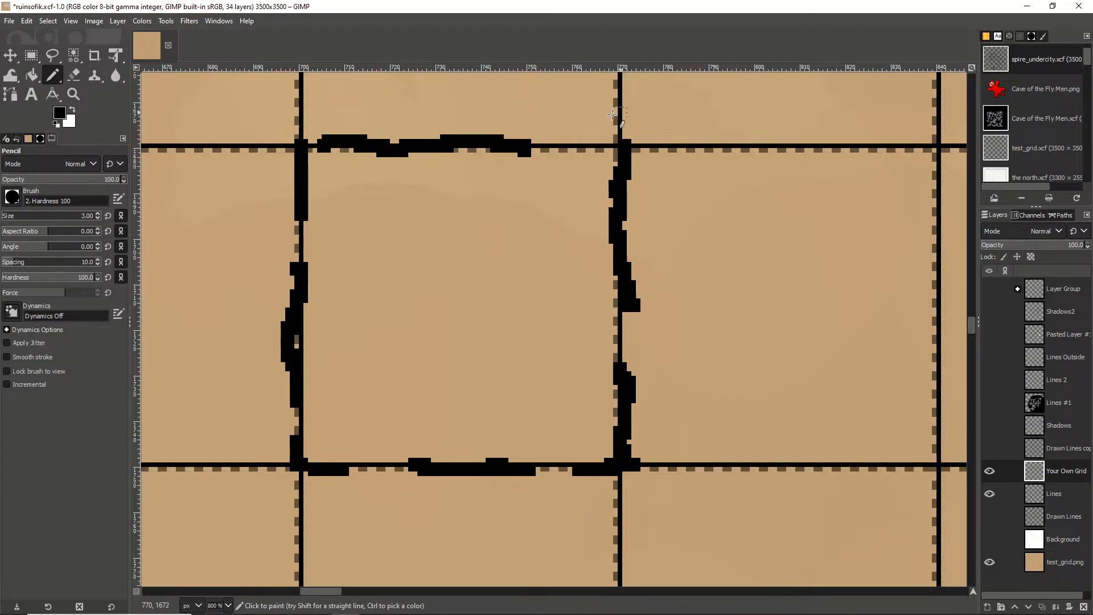
Extend the rough 3 px outline around the neighbouring grid square with wobbly, broken Pencil strokes
left_click(569, 146)
left_click_drag(573, 145, 797, 146)
mouse_move(888, 145)
left_mouse_down()
mouse_move(916, 141)
mouse_move(942, 190)
mouse_move(933, 267)
mouse_move(950, 358)
mouse_move(937, 455)
mouse_move(923, 466)
mouse_move(671, 464)
left_mouse_up()
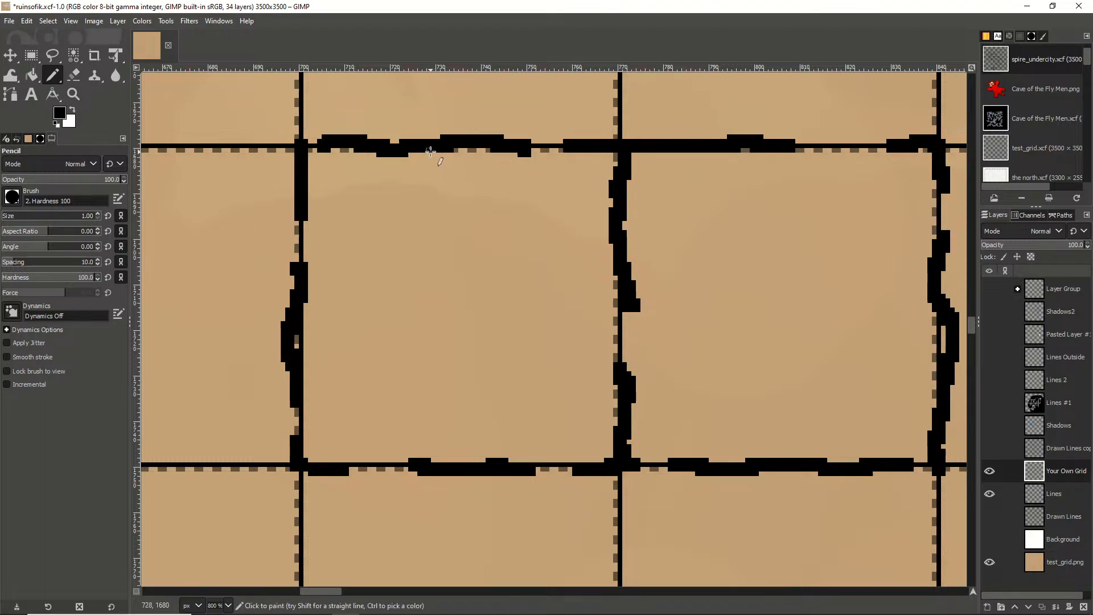
Draw thin branching cracks with the 1 px Pencil, one from the first square's upper edge and one from the neighbouring square's lower edge
mouse_move(428, 151)
left_mouse_down()
mouse_move(429, 220)
mouse_move(427, 183)
mouse_move(368, 232)
left_mouse_up()
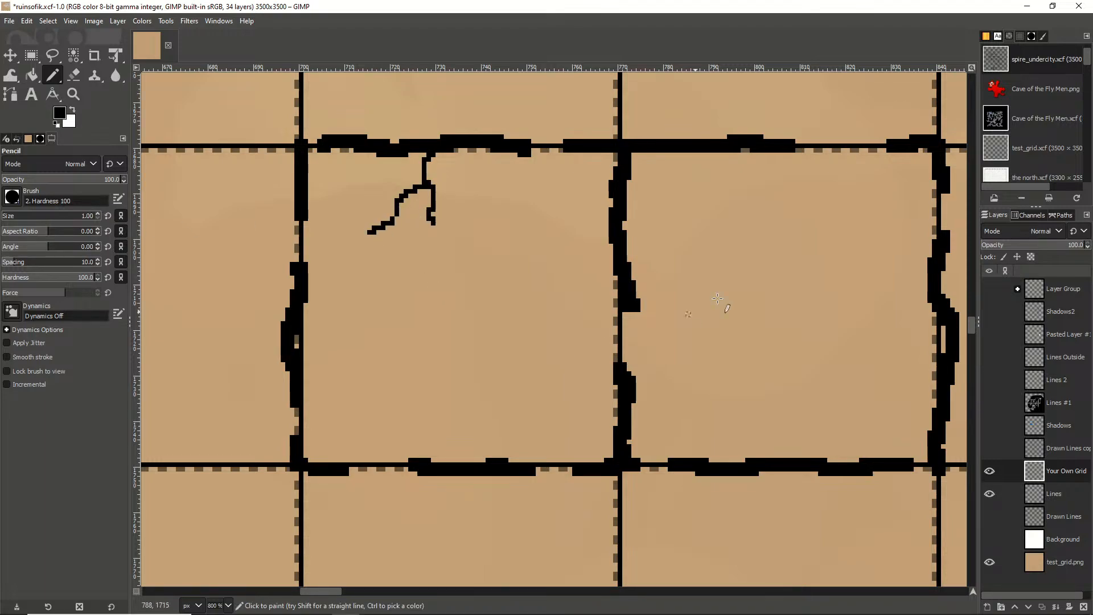
mouse_move(738, 463)
left_mouse_down()
mouse_move(738, 433)
mouse_move(703, 373)
left_mouse_up()
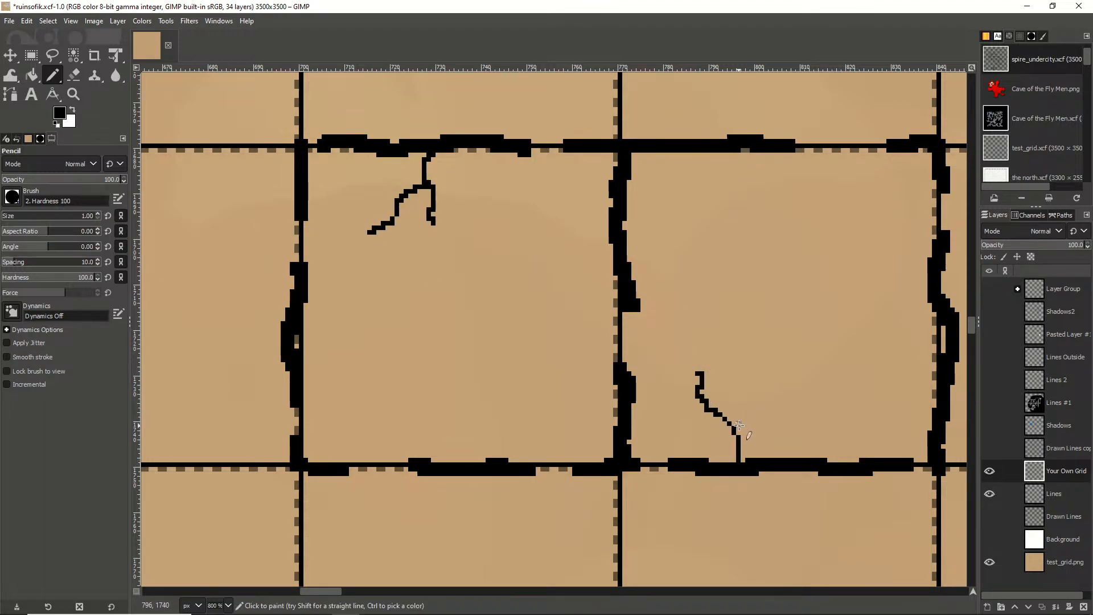
left_click_drag(735, 423, 754, 376)
Draw small irregular pebble outlines inside the two squares with the 1 px Pencil, one in the first and two in the second
mouse_move(880, 237)
left_mouse_down()
mouse_move(894, 255)
mouse_move(881, 231)
left_mouse_up()
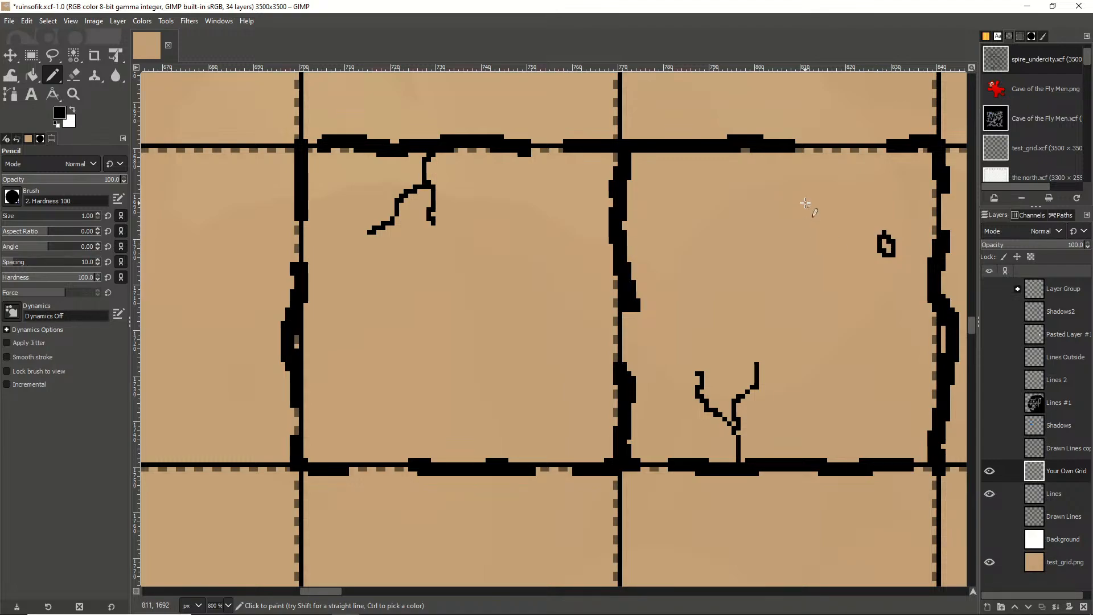
mouse_move(451, 324)
left_mouse_down()
mouse_move(476, 335)
mouse_move(474, 314)
mouse_move(454, 327)
mouse_move(451, 311)
mouse_move(470, 336)
left_mouse_up()
scroll(603, 382, "down", 4)
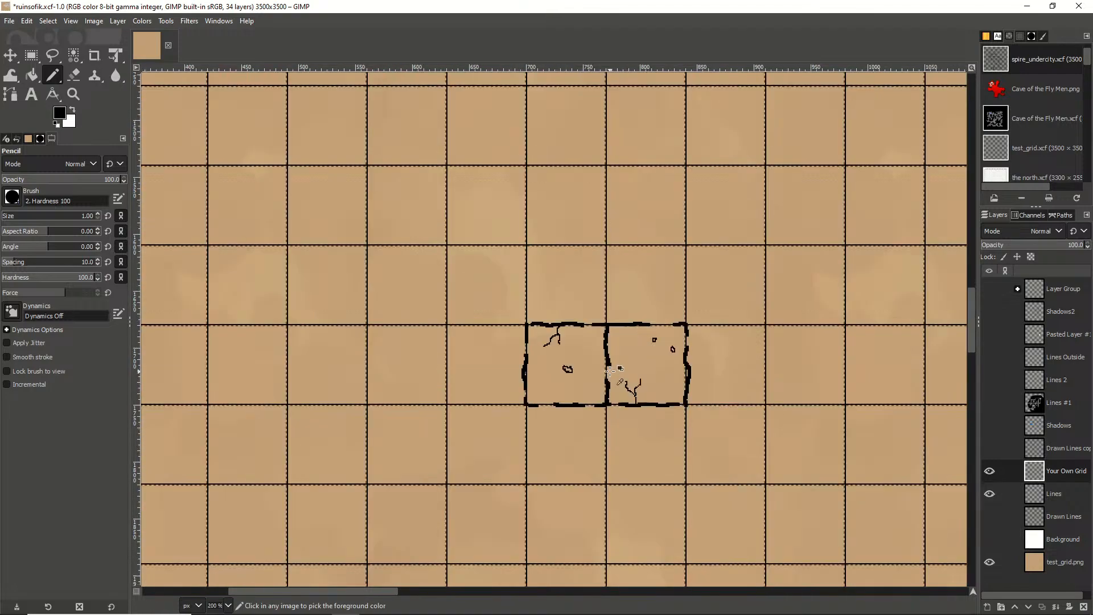
scroll(613, 371, "up", 3)
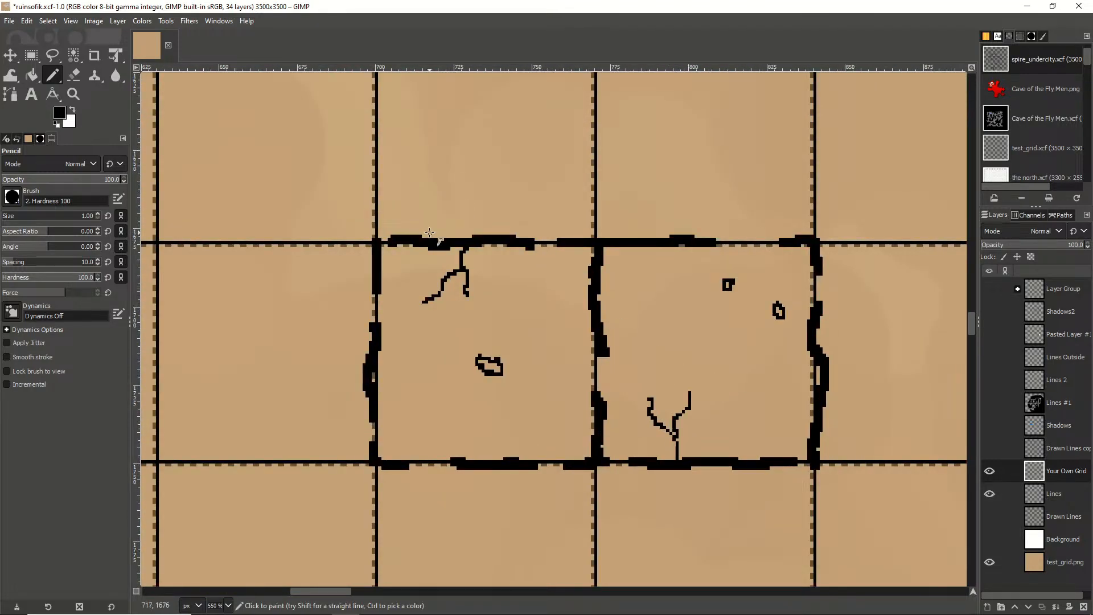
scroll(576, 297, "down", 6)
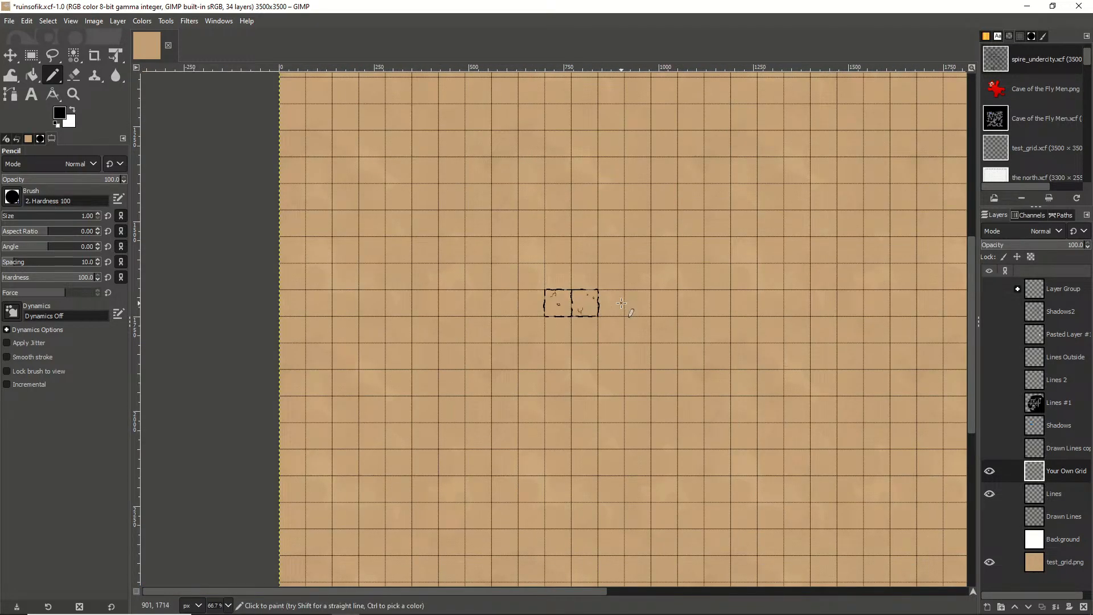
scroll(621, 303, "up", 4)
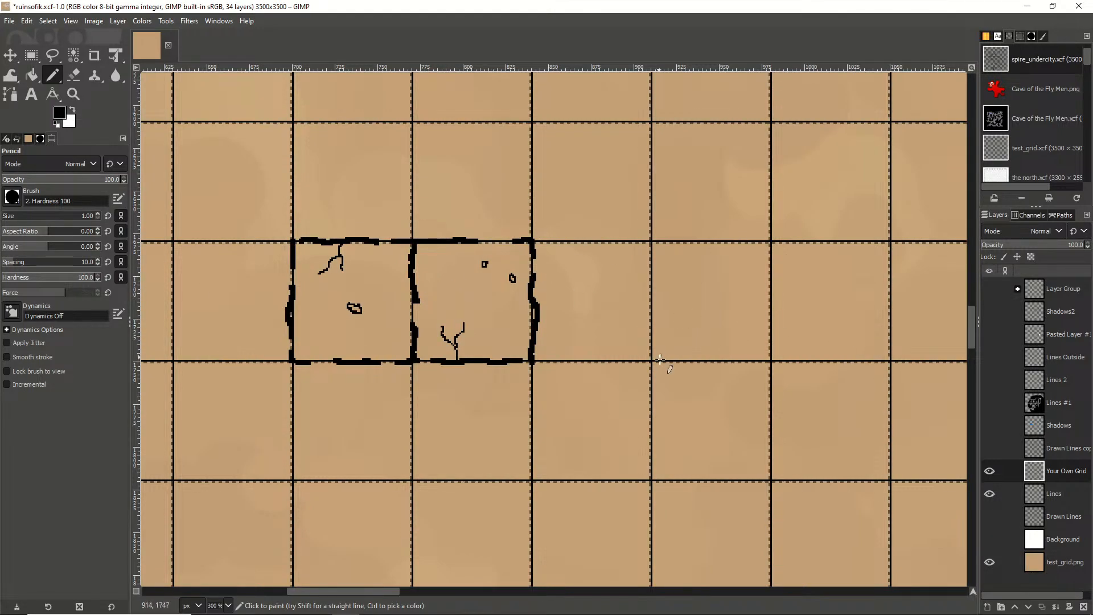
Hide the Your Own Grid layer and show the Drawn Lines layer over the map
left_click(988, 471)
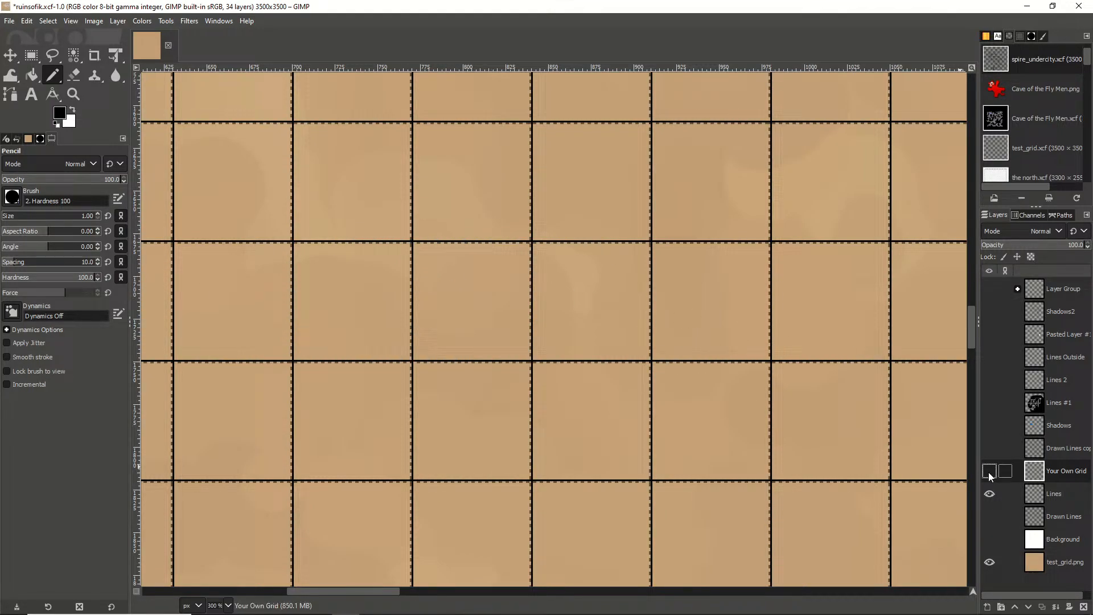
left_click(990, 516)
scroll(637, 388, "down", 6)
scroll(801, 377, "up", 3)
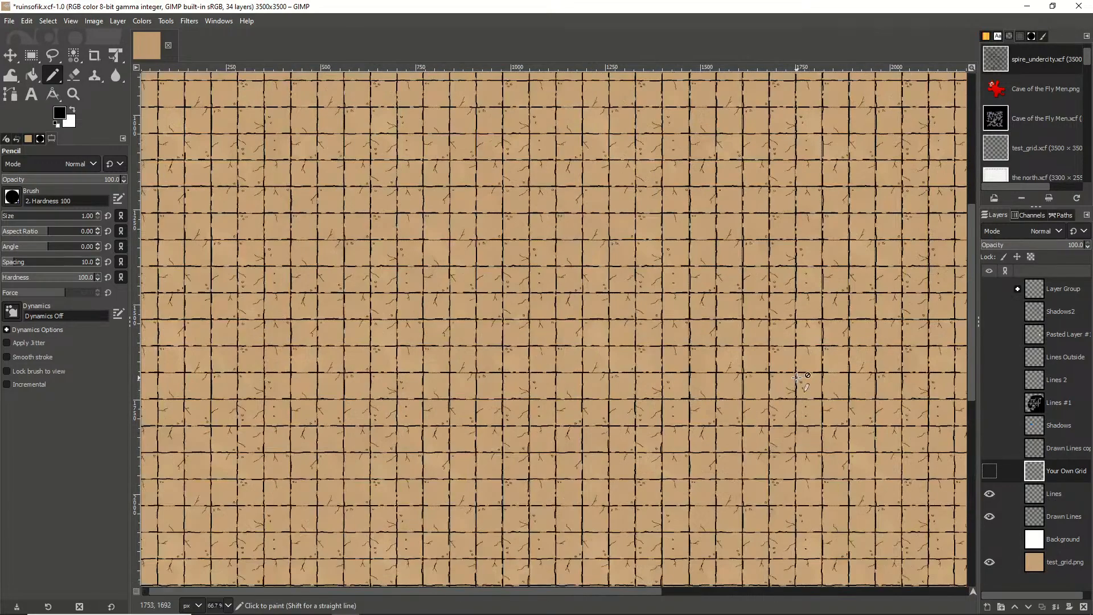
Hide the test_grid.png texture and show the white Background layer beneath the drawn grid
left_click(989, 565)
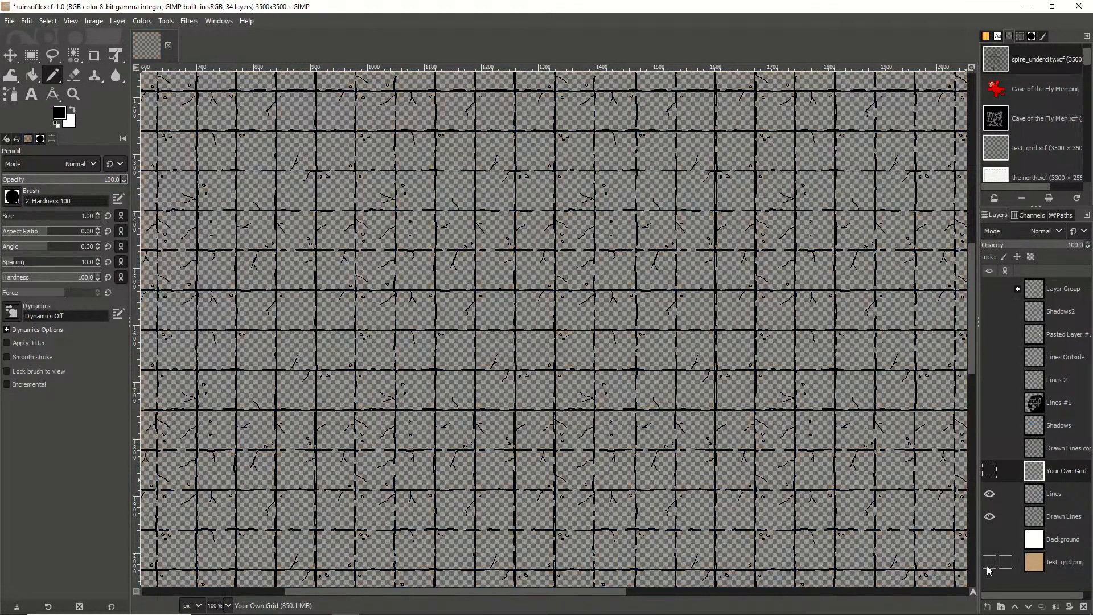
scroll(614, 340, "up", 2)
scroll(615, 341, "down", 2)
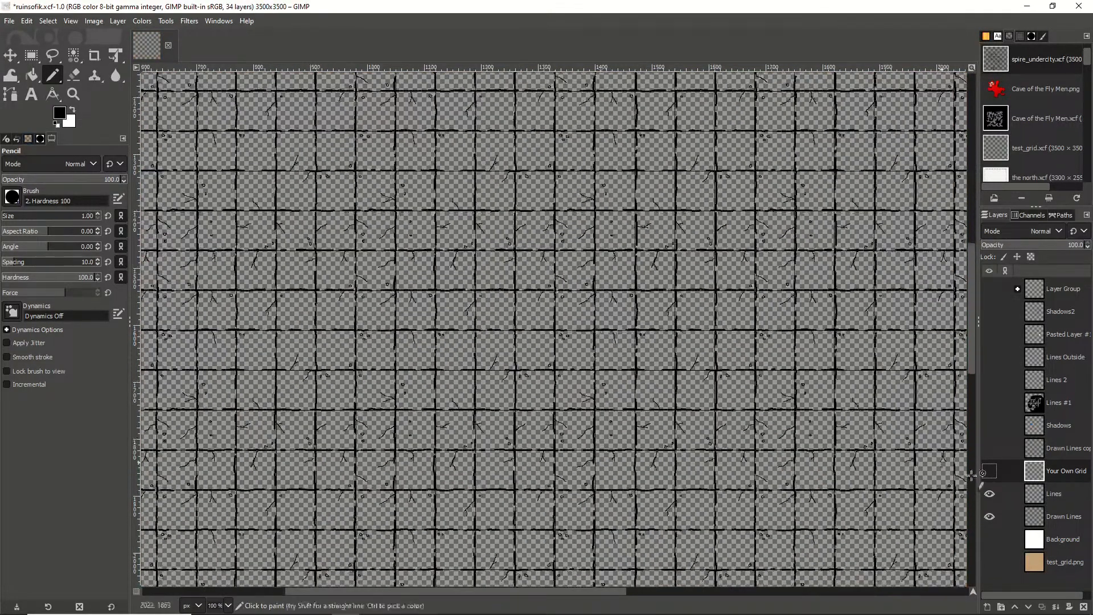
left_click(989, 539)
scroll(530, 320, "up", 2)
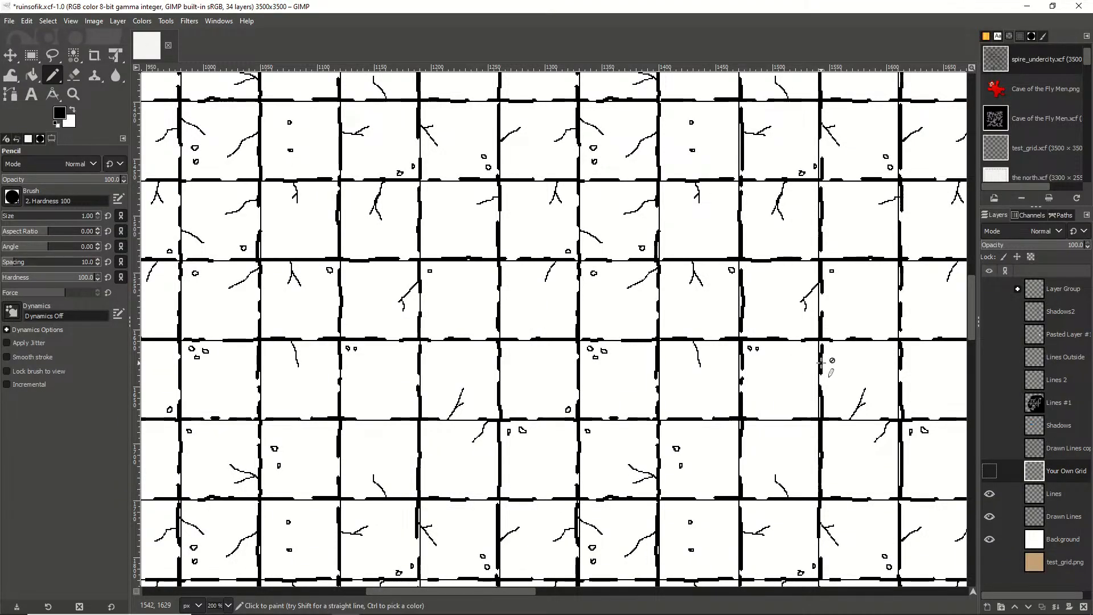
scroll(820, 362, "down", 3)
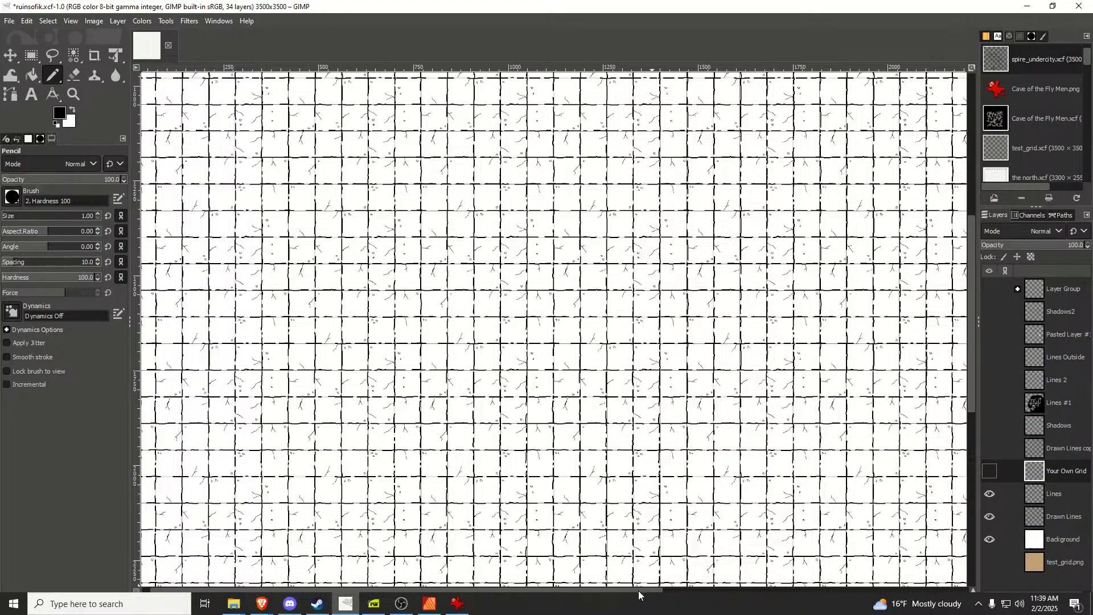
left_click_drag(638, 589, 763, 587)
scroll(667, 466, "down", 4)
scroll(670, 471, "up", 2)
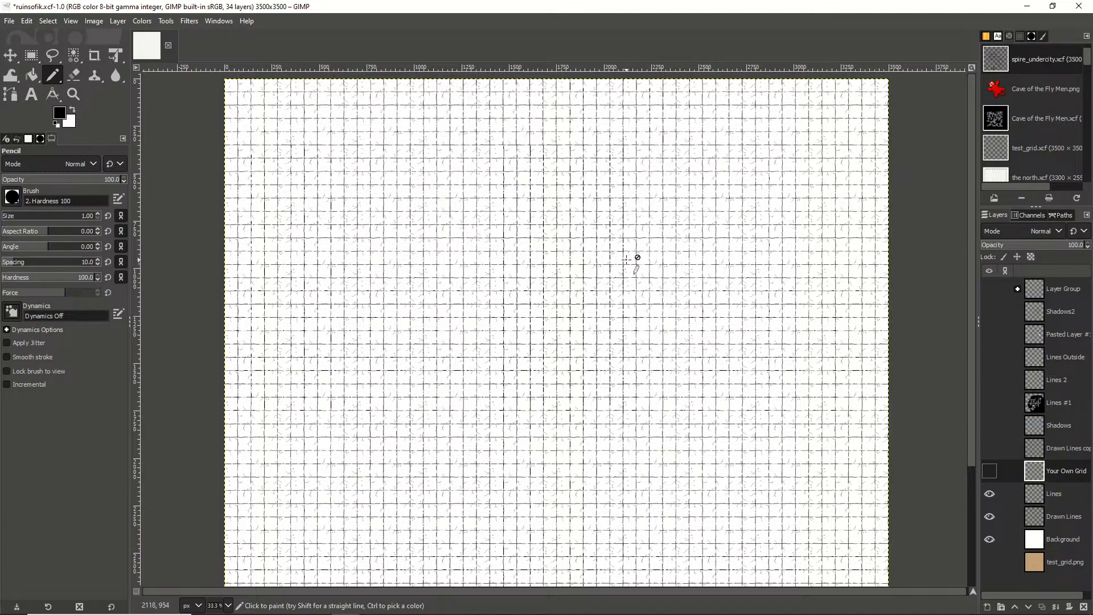
Create a new transparent 3500 × 3500 px layer named Walls above the Your Own Grid layer
right_click(1060, 472)
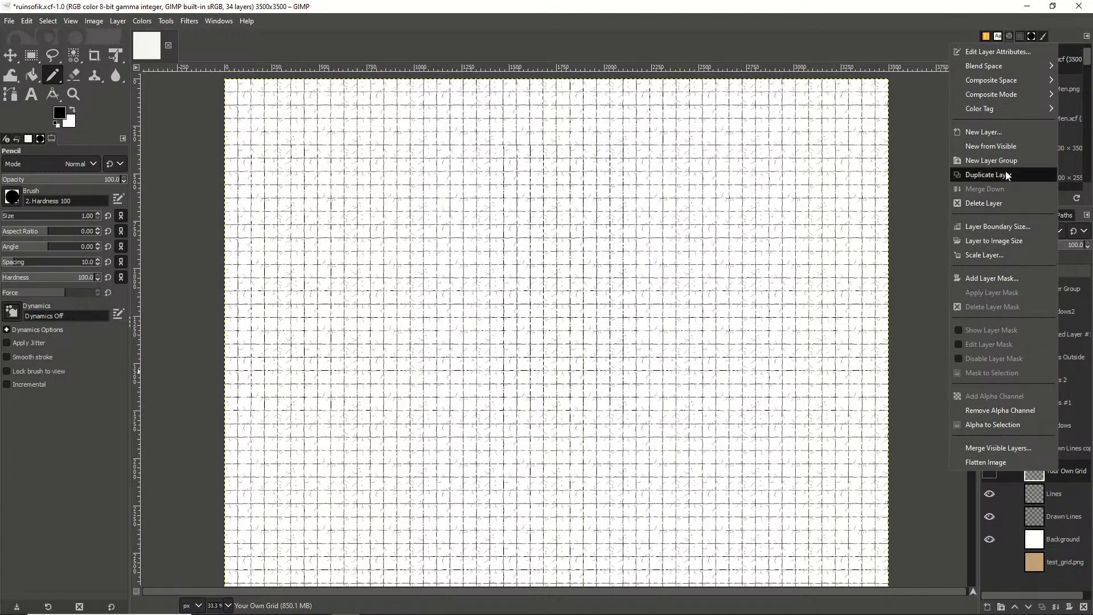
left_click(996, 132)
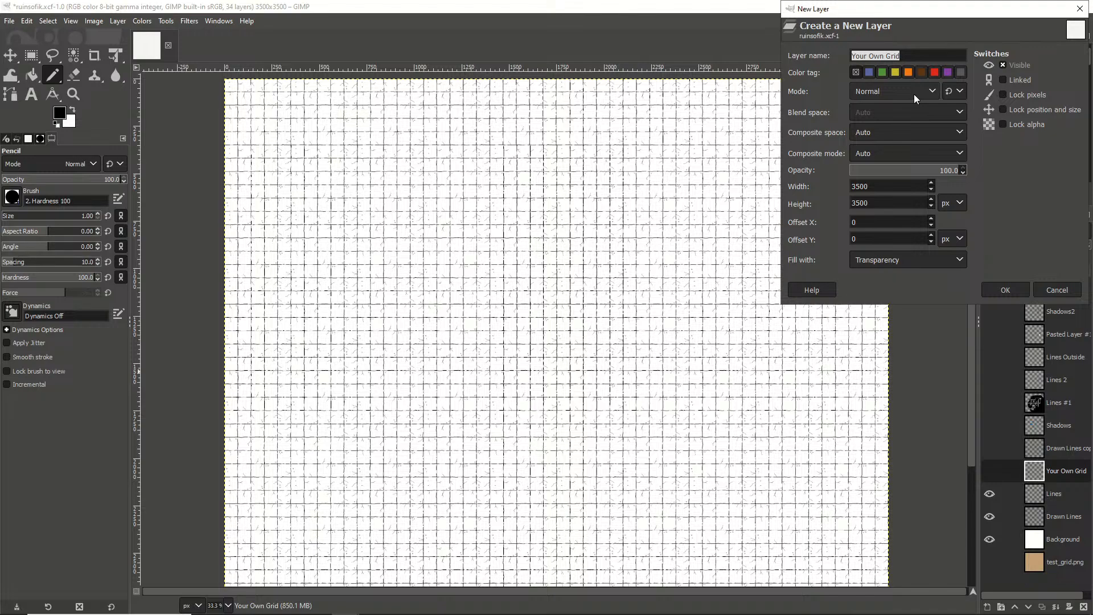
type("Wa;;")
key("BackSpace")
key("BackSpace")
type("lls")
key("Return")
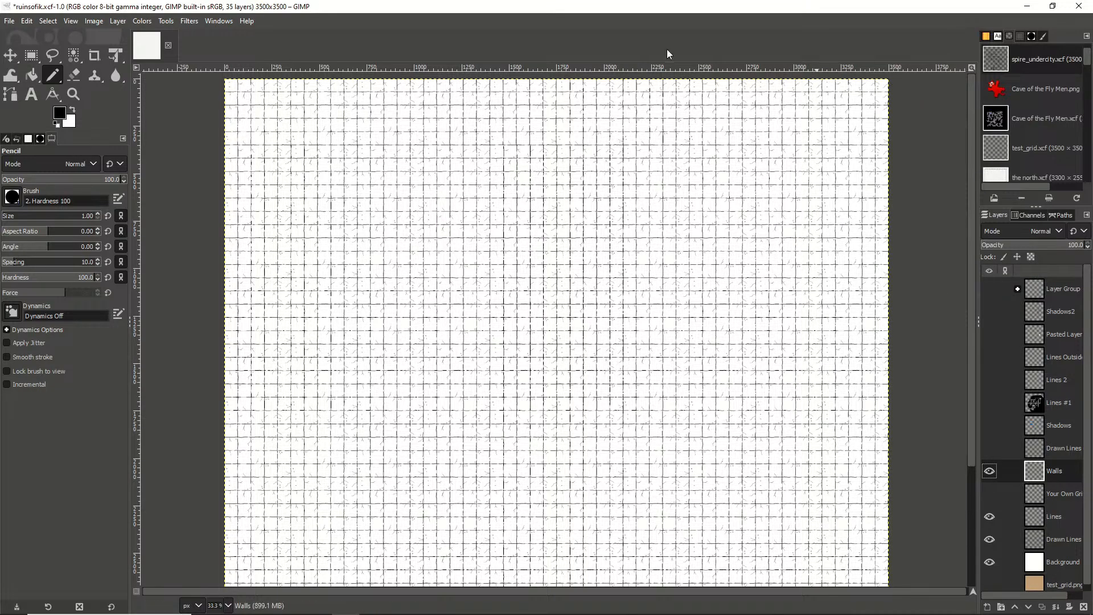
Set the Pencil size to 9 px and draw a straight vertical wall three grid squares long on the Walls layer
left_click(97, 213)
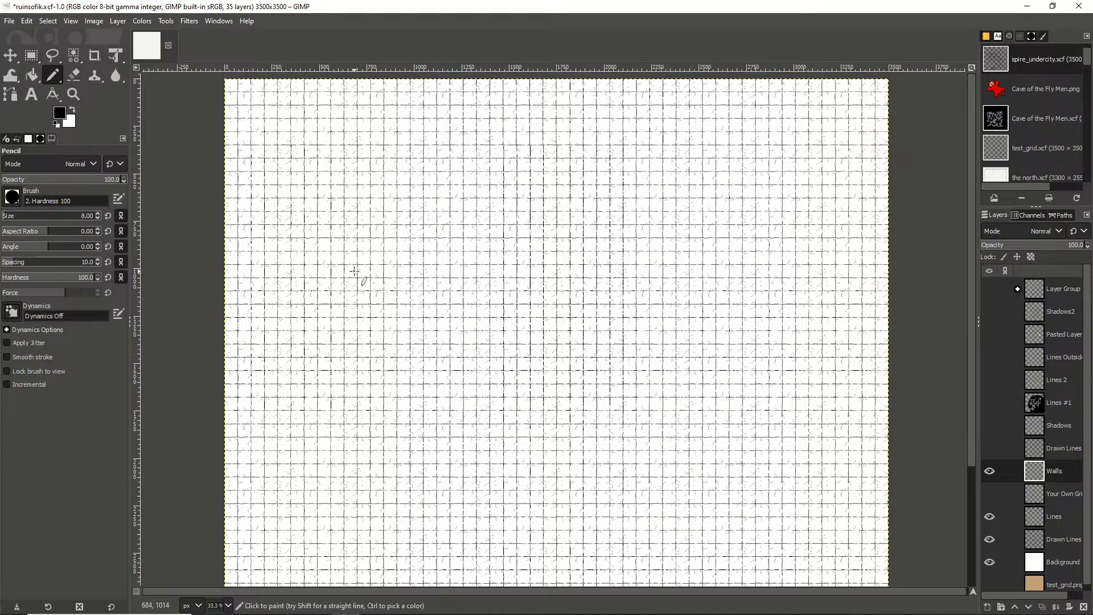
left_click(96, 212)
key("2")
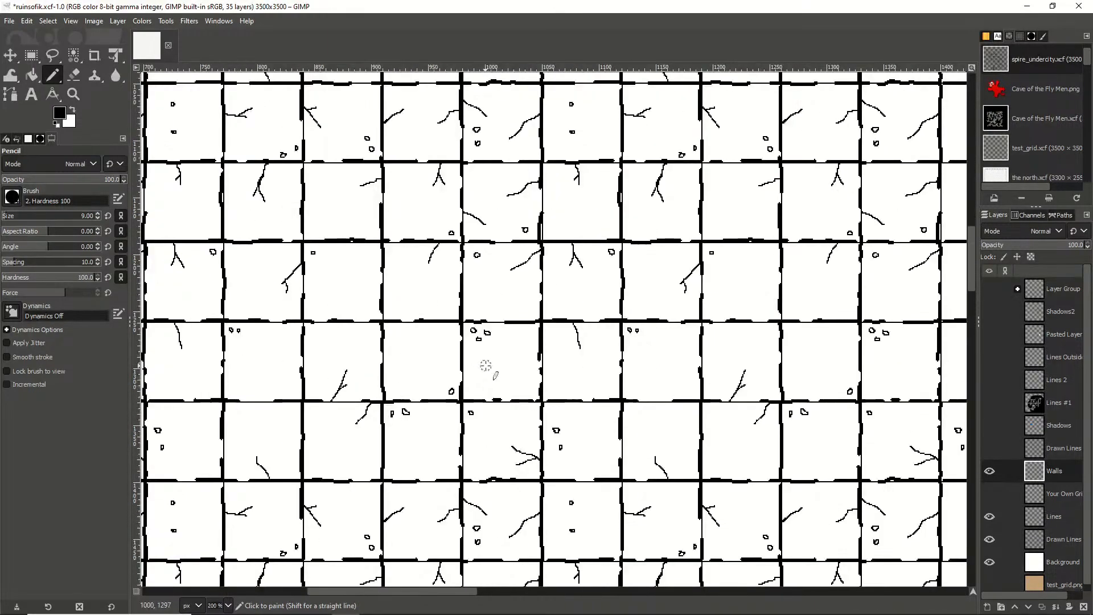
key("3")
left_click(433, 285)
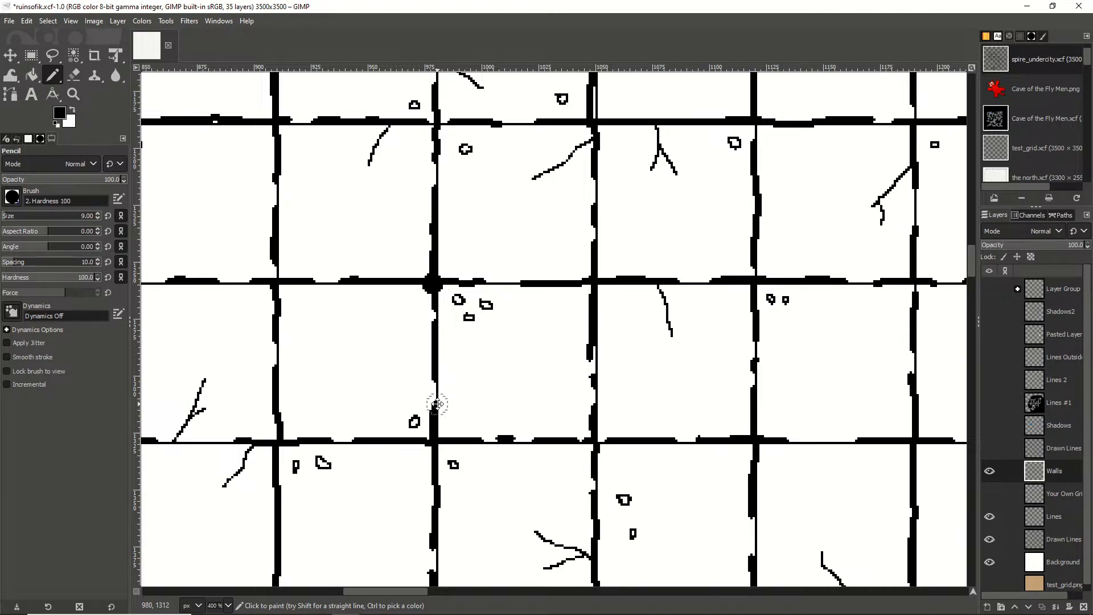
left_click_drag(438, 403, 430, 135)
scroll(438, 315, "down", 3)
scroll(427, 358, "up", 1)
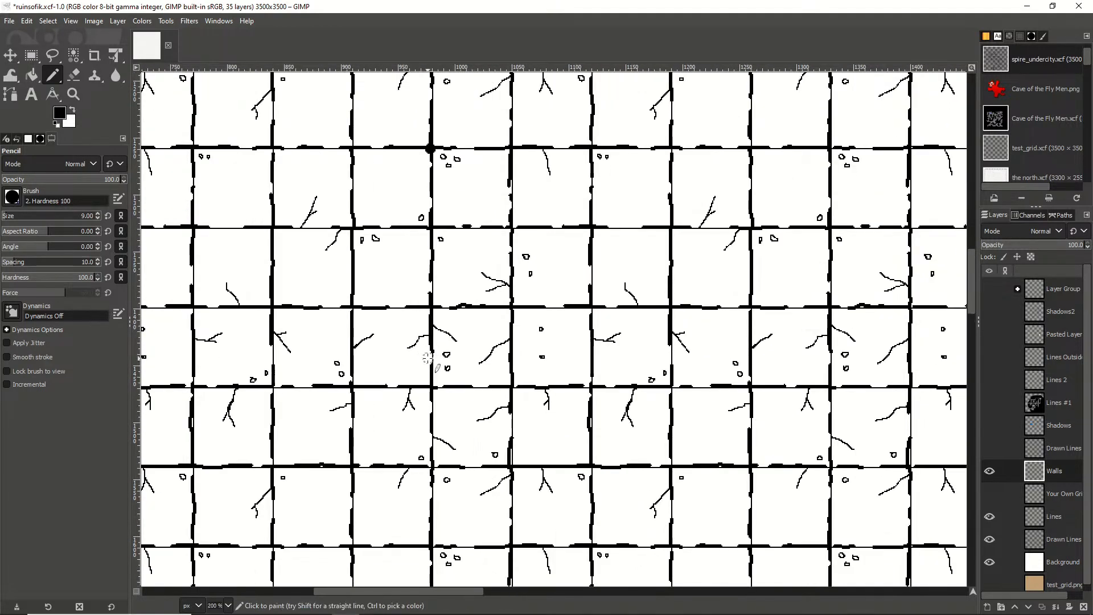
left_click(431, 387)
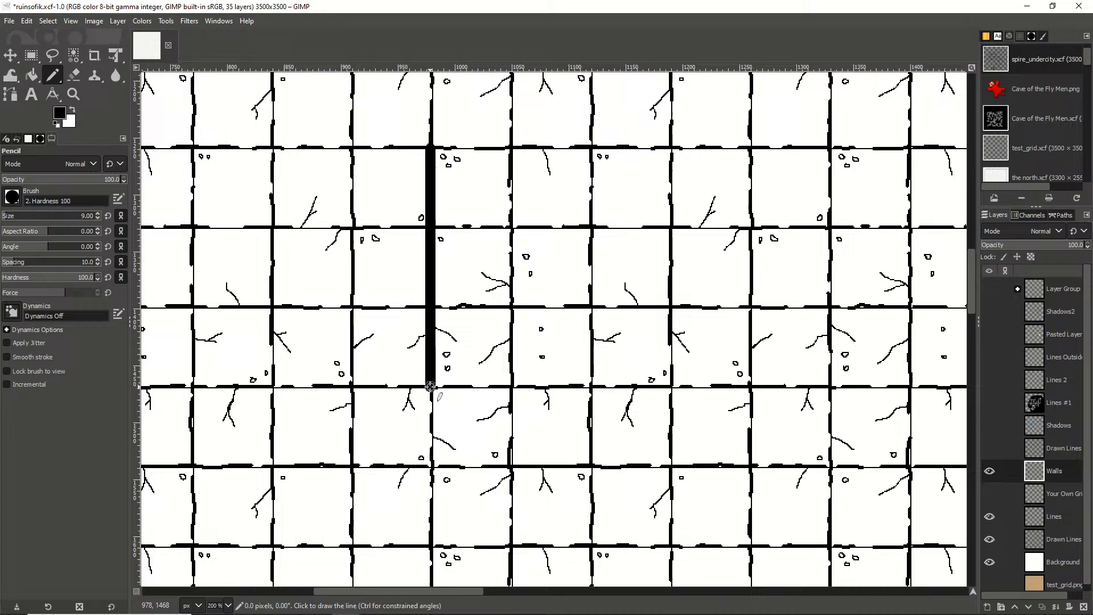
Continue the wall in straight grid-aligned segments: two squares right, then one down, one right and one up, forming a small alcove
left_click(592, 388)
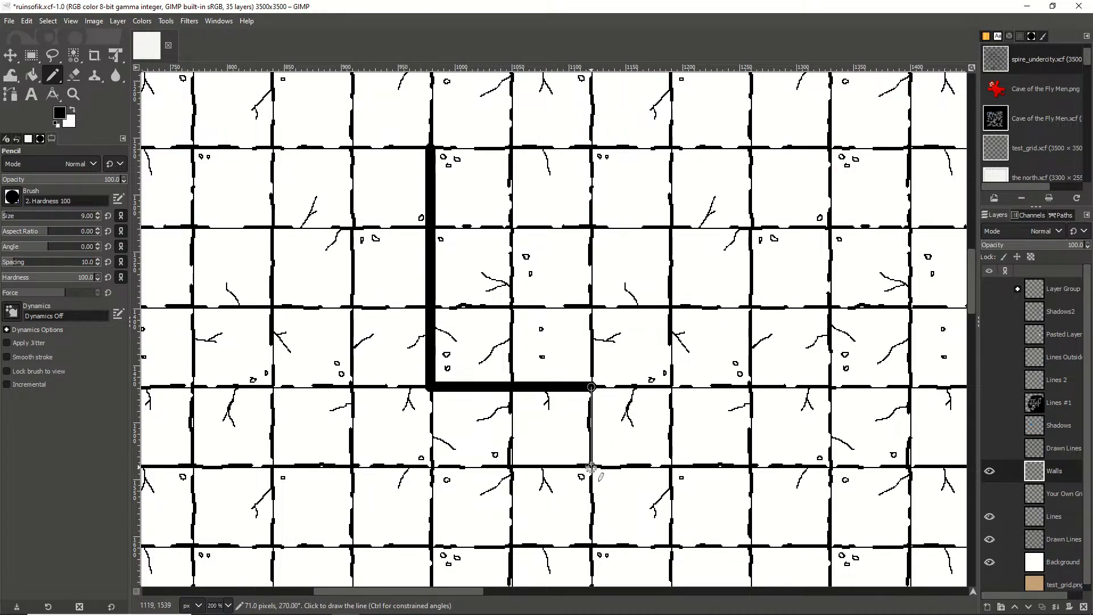
left_click(591, 466)
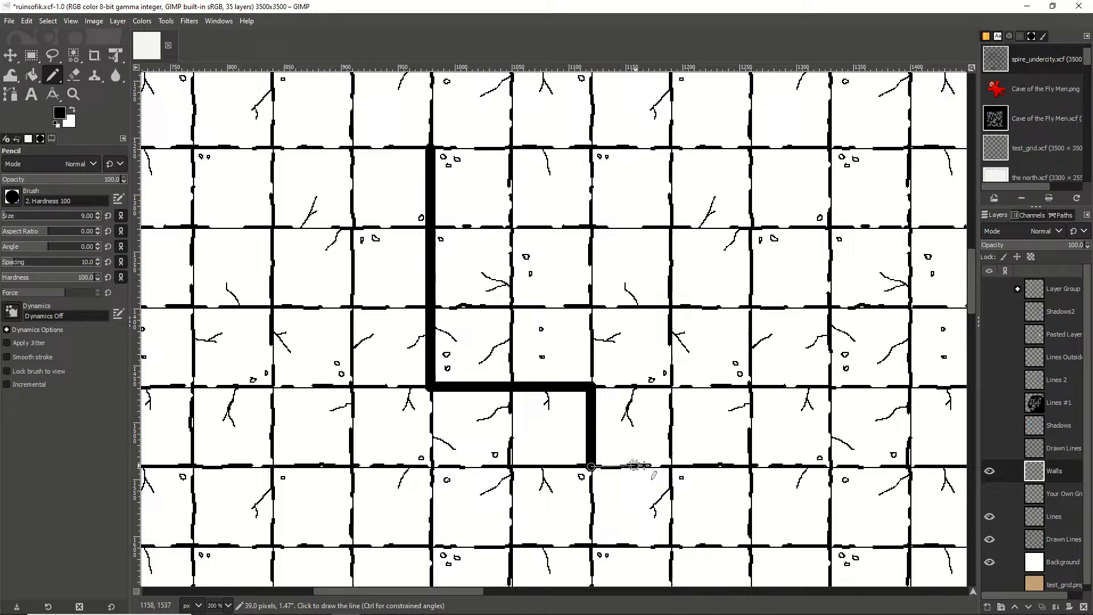
left_click(671, 465)
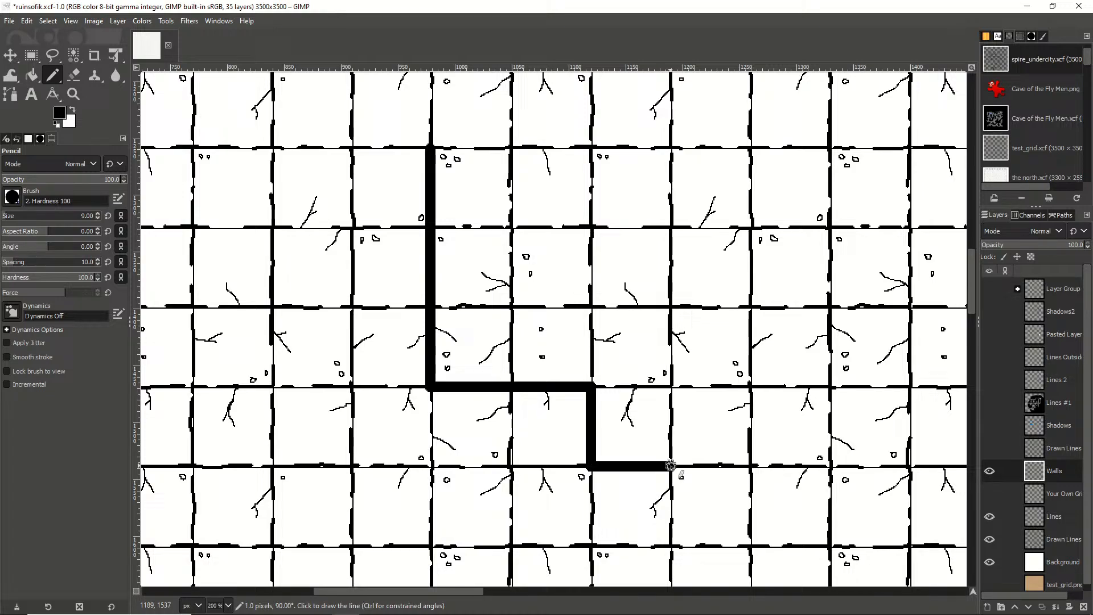
left_click(670, 387, "shift")
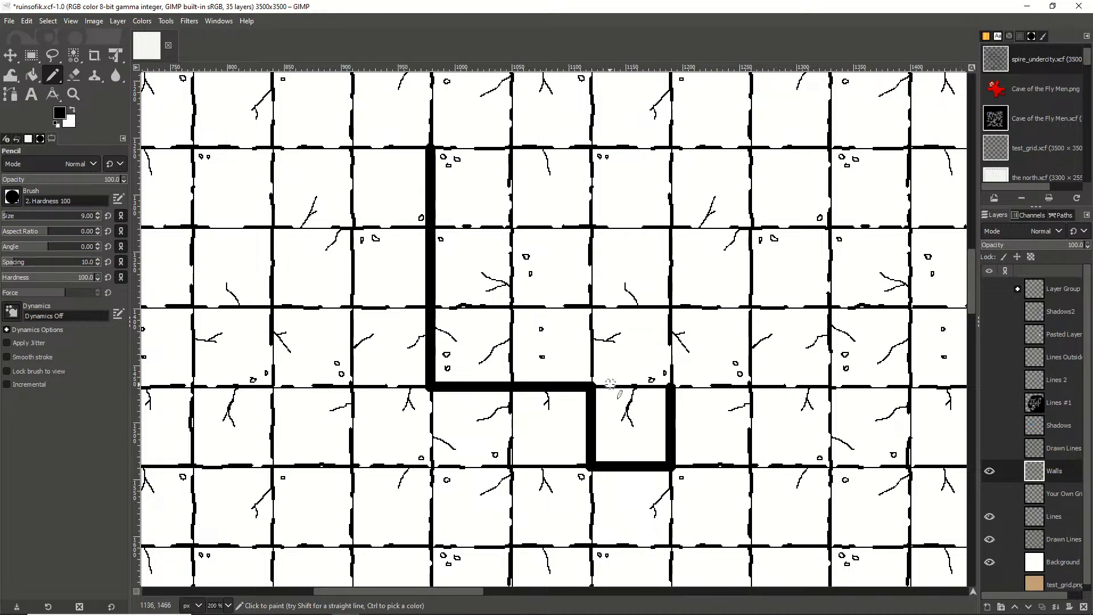
Extend the room's lower wall with a straight line three squares right from the alcove's upper-right corner
scroll(588, 385, "up", 5)
scroll(600, 390, "down", 7)
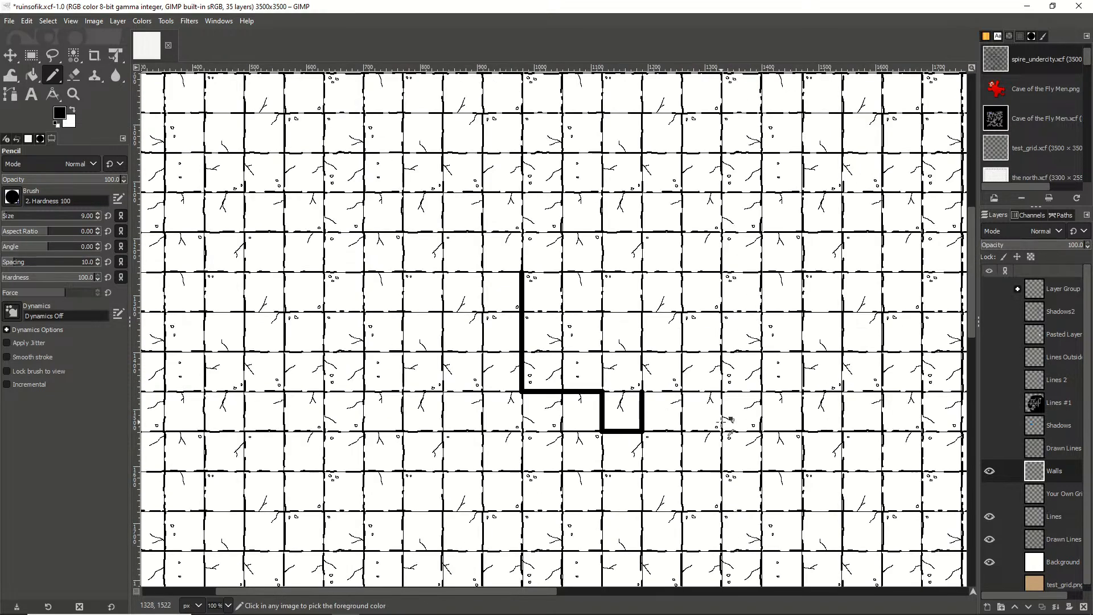
scroll(583, 344, "up", 5)
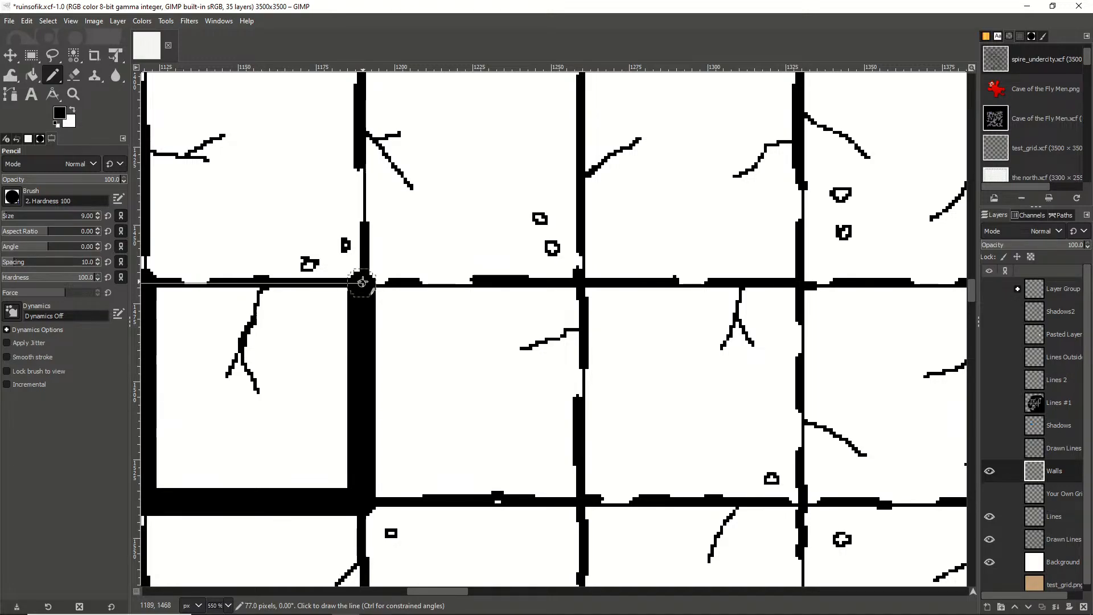
left_click(362, 281, "shift")
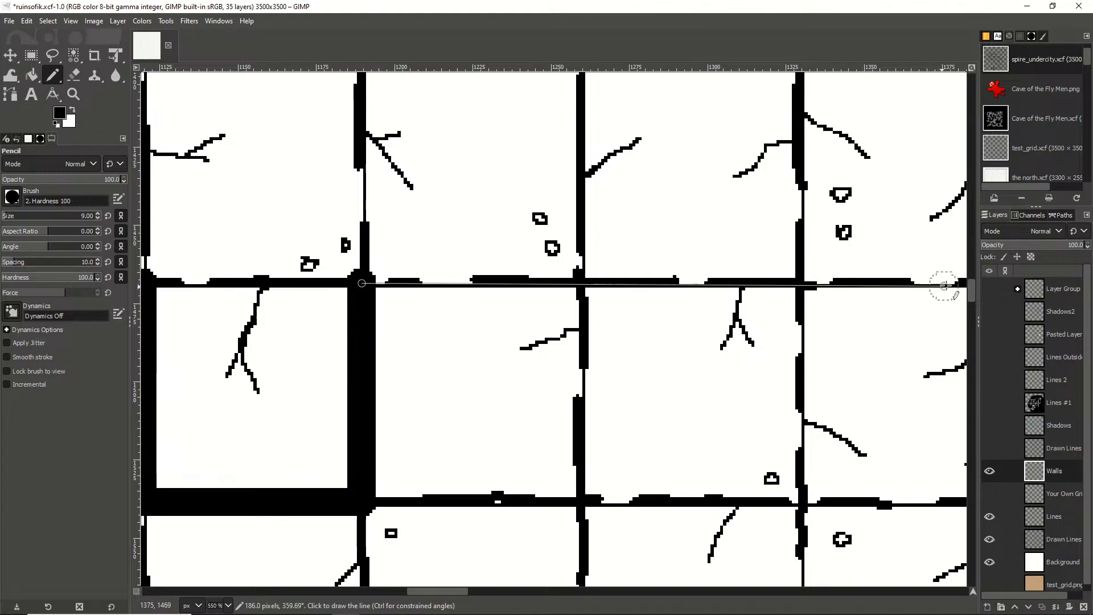
scroll(825, 284, "right", 5)
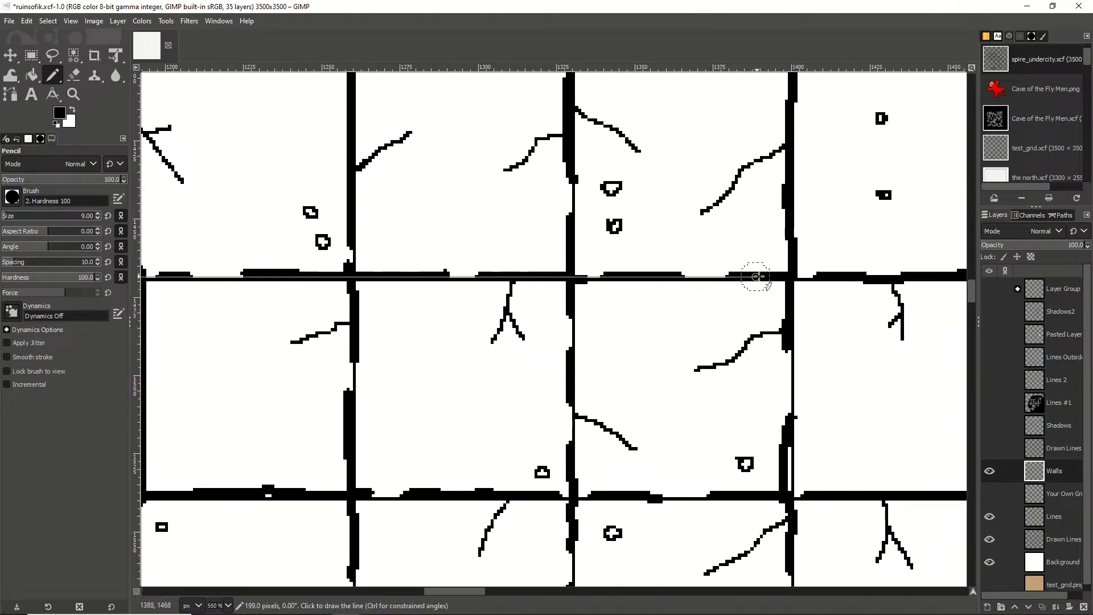
left_click(793, 276, "shift")
scroll(785, 277, "down", 4)
scroll(758, 281, "down", 2)
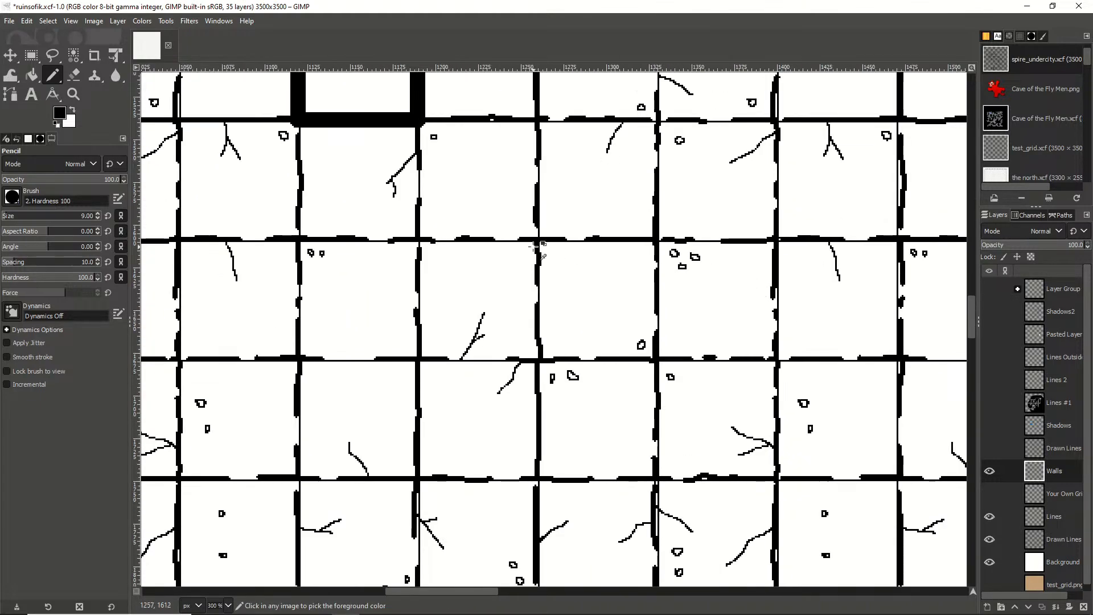
Draw the room's straight upper wall five squares right from the top end of the left vertical wall
scroll(538, 239, "down", 4)
scroll(542, 135, "up", 4)
scroll(596, 178, "down", 3)
scroll(723, 219, "up", 1)
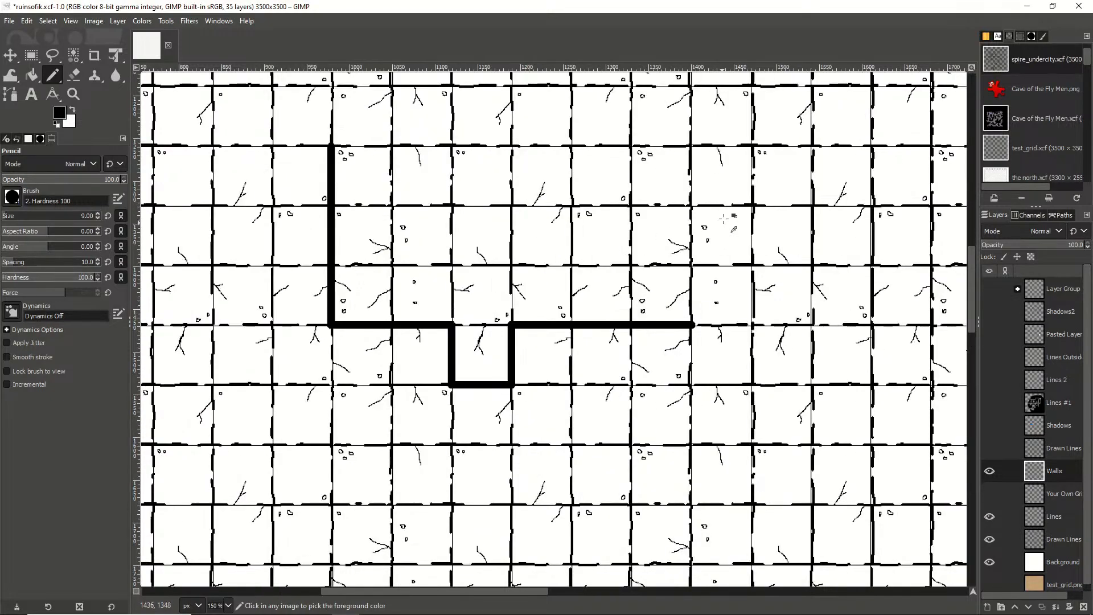
scroll(330, 146, "up", 5)
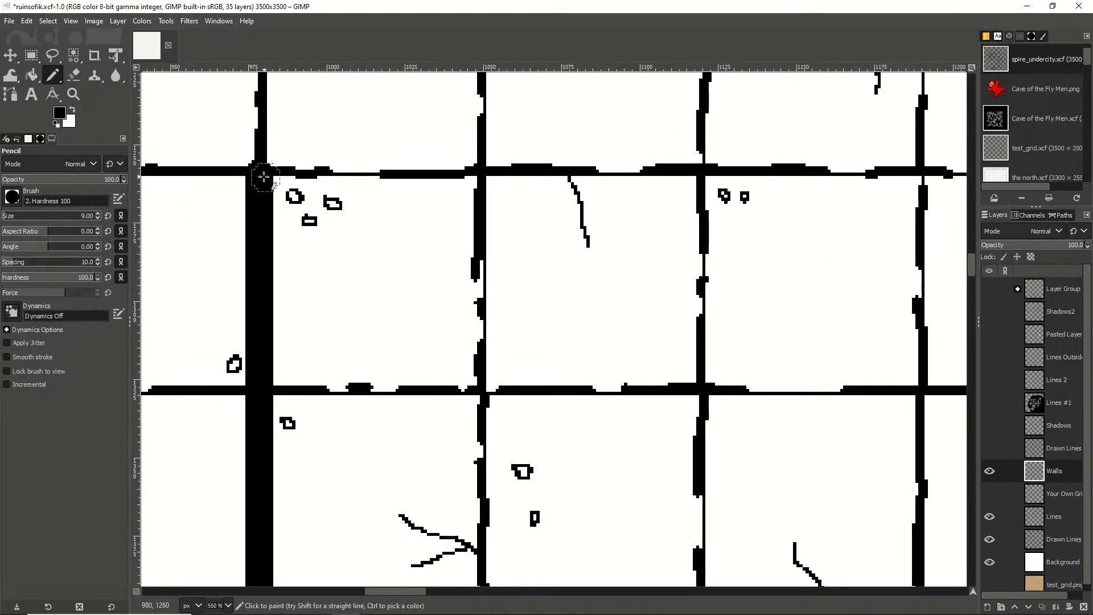
left_click_drag(904, 189, 319, 173)
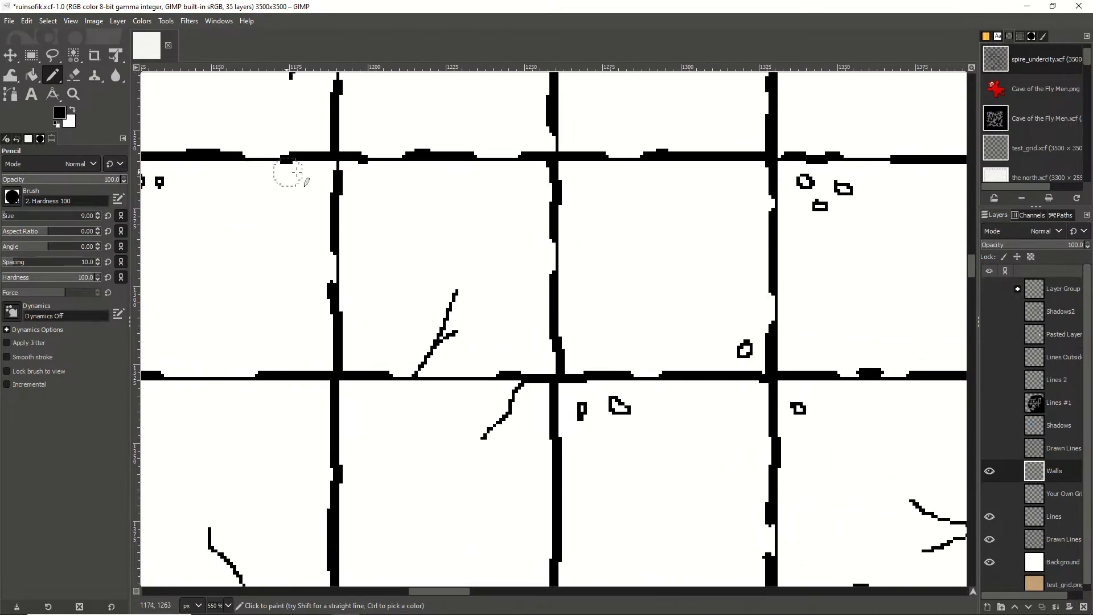
left_click(771, 156)
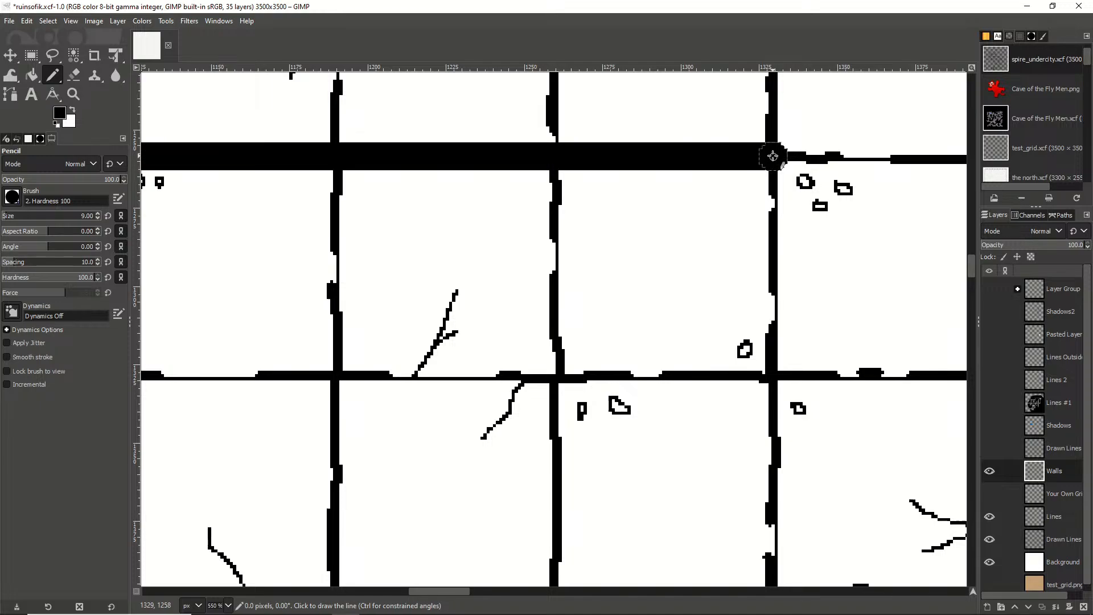
Extend the room's upper wall one grid square right and draw its straight right wall two squares down
scroll(771, 156, "down", 6)
scroll(613, 209, "up", 5)
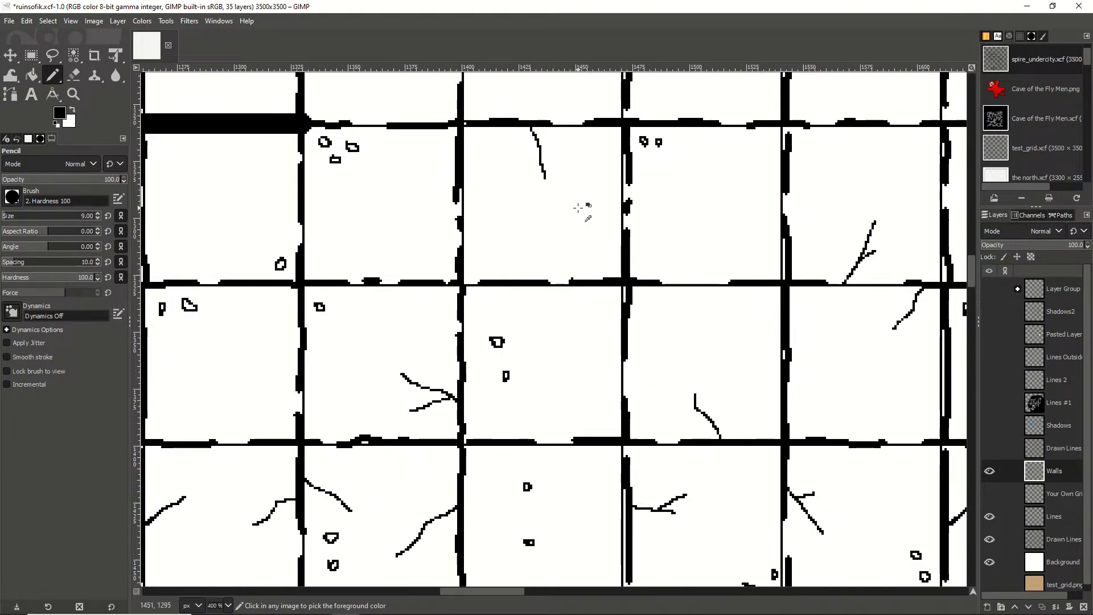
left_click(461, 123, "shift")
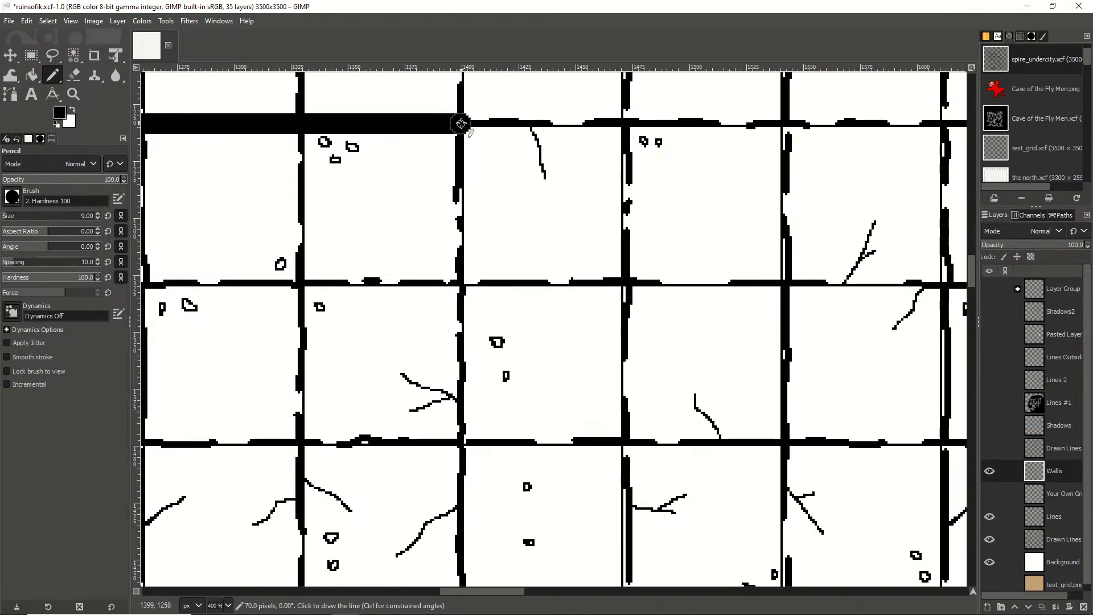
left_click(461, 440, "shift")
scroll(501, 285, "down", 5)
scroll(501, 285, "left", 1)
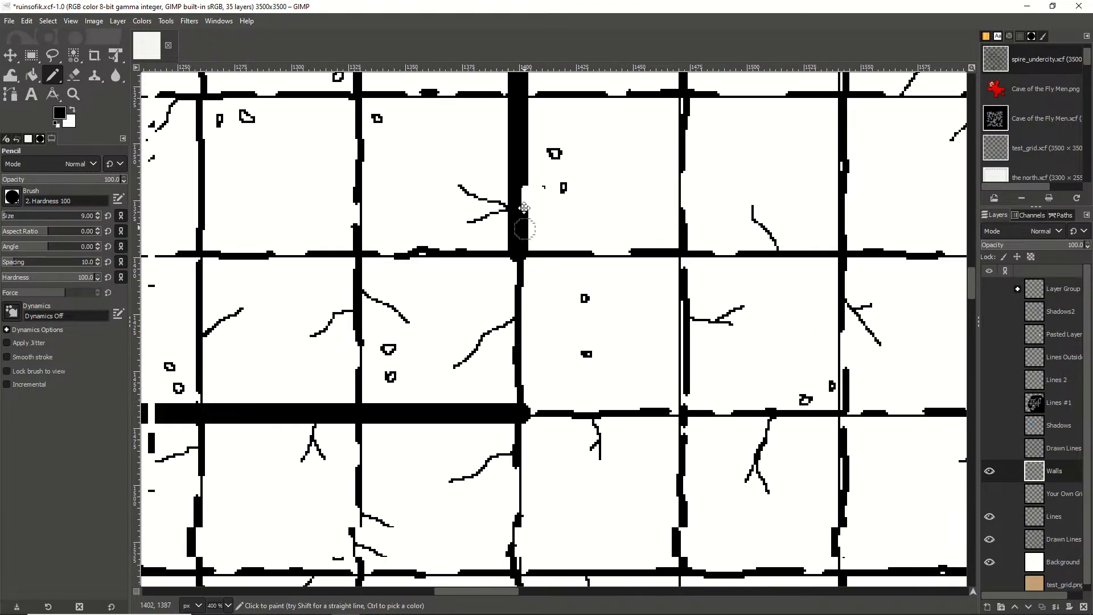
Draw two parallel corridor walls one square right, from the right wall's lower end and from the lower wall's end
scroll(521, 242, "up", 5)
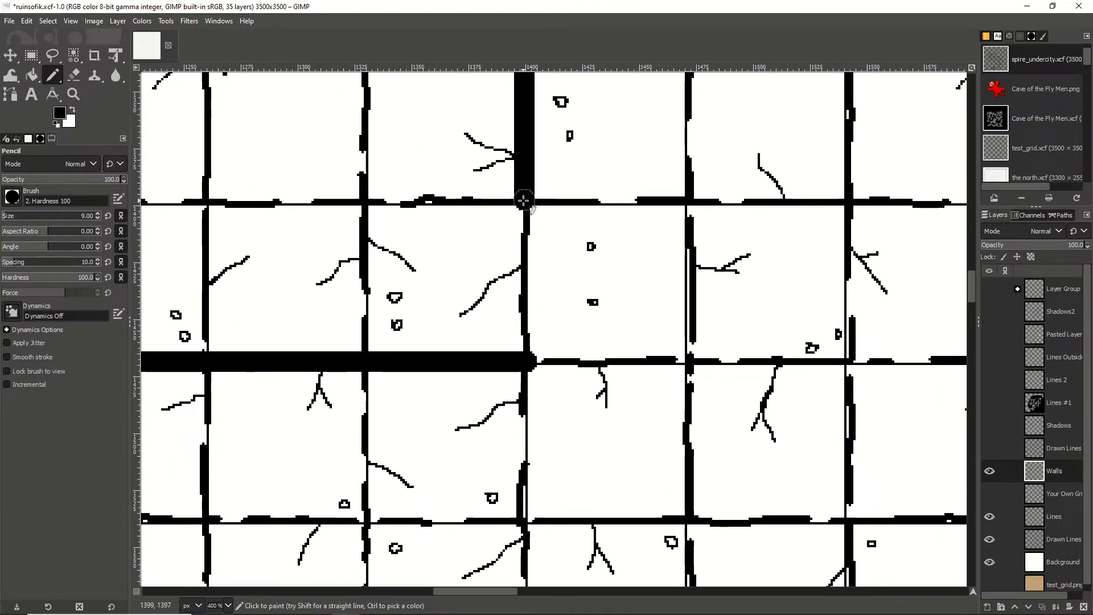
left_click(686, 200, "shift")
left_click(527, 360)
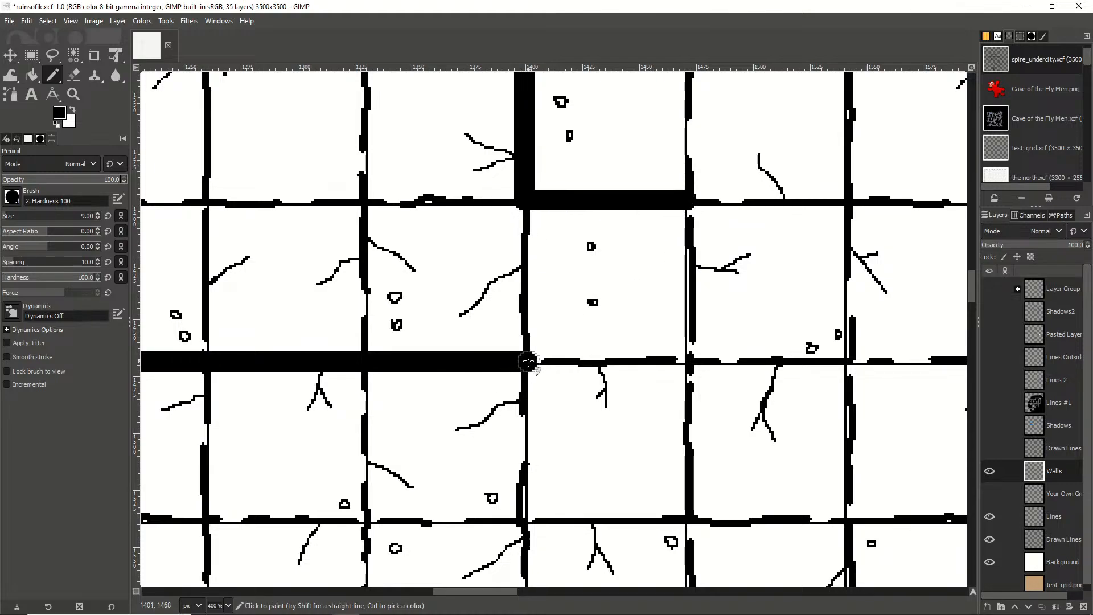
left_click(696, 363, "shift")
scroll(739, 341, "down", 4)
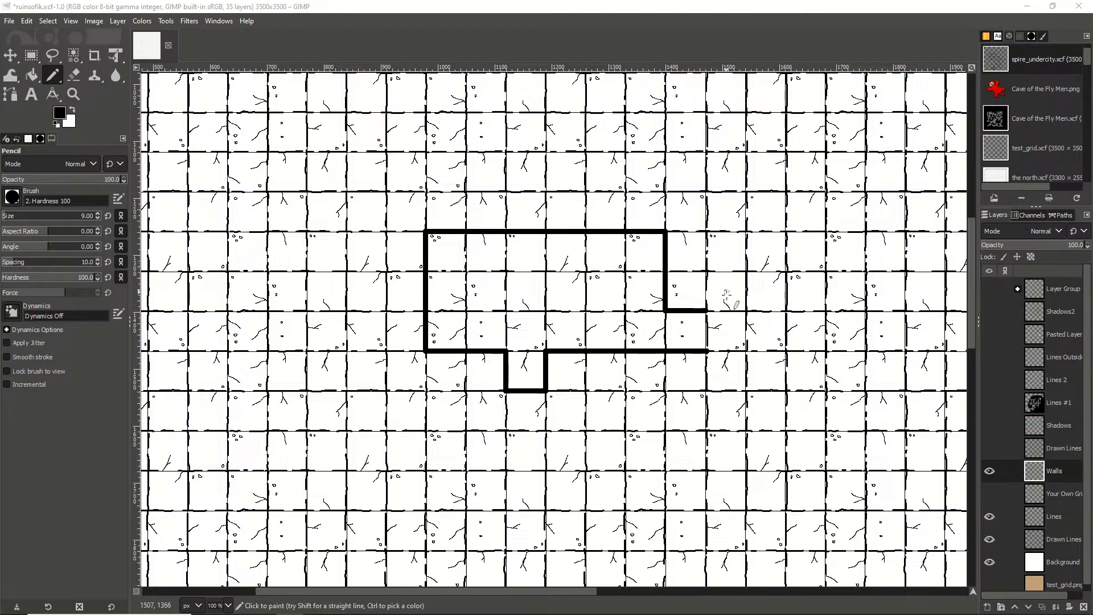
Hide the Walls, Lines, Drawn Lines and Background layers and show the test_grid.png parchment layer
scroll(724, 321, "down", 3)
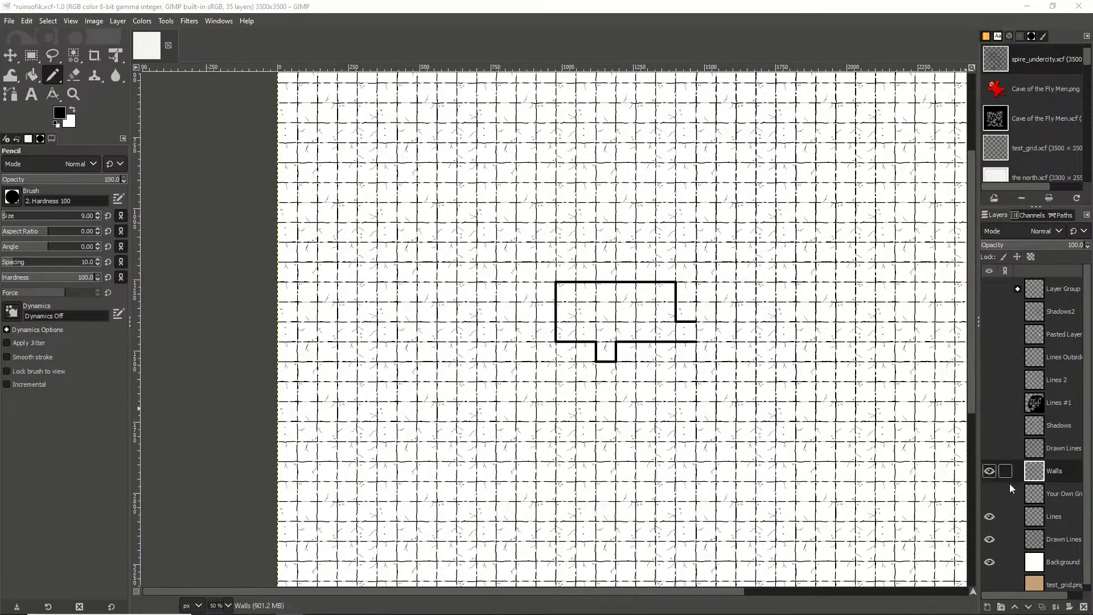
scroll(761, 315, "up", 1)
left_click(990, 473)
scroll(996, 552, "down", 1)
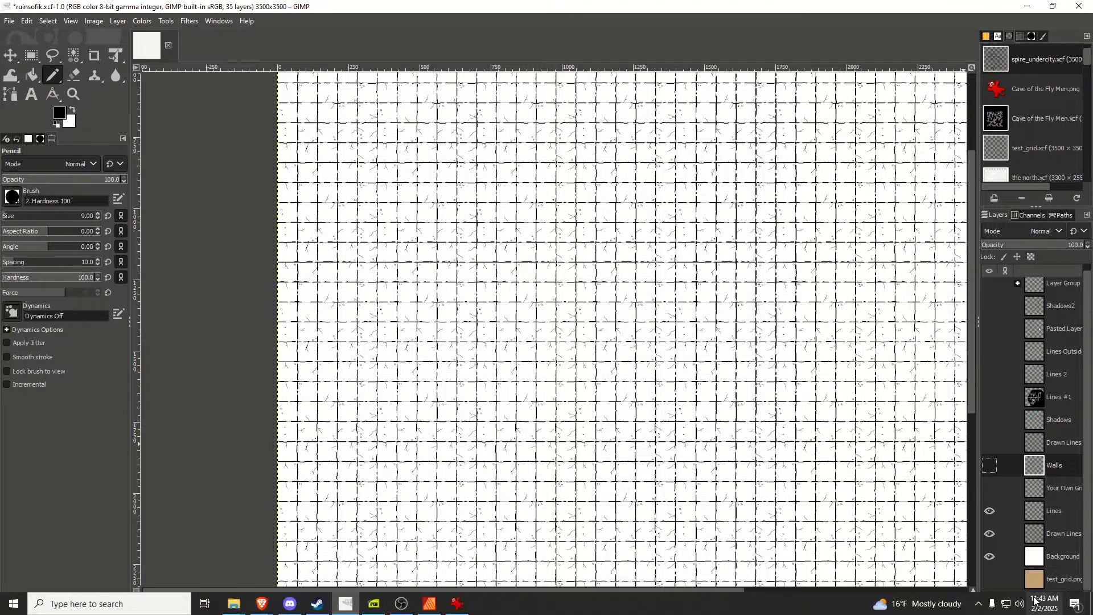
left_click(989, 510)
left_click(989, 533)
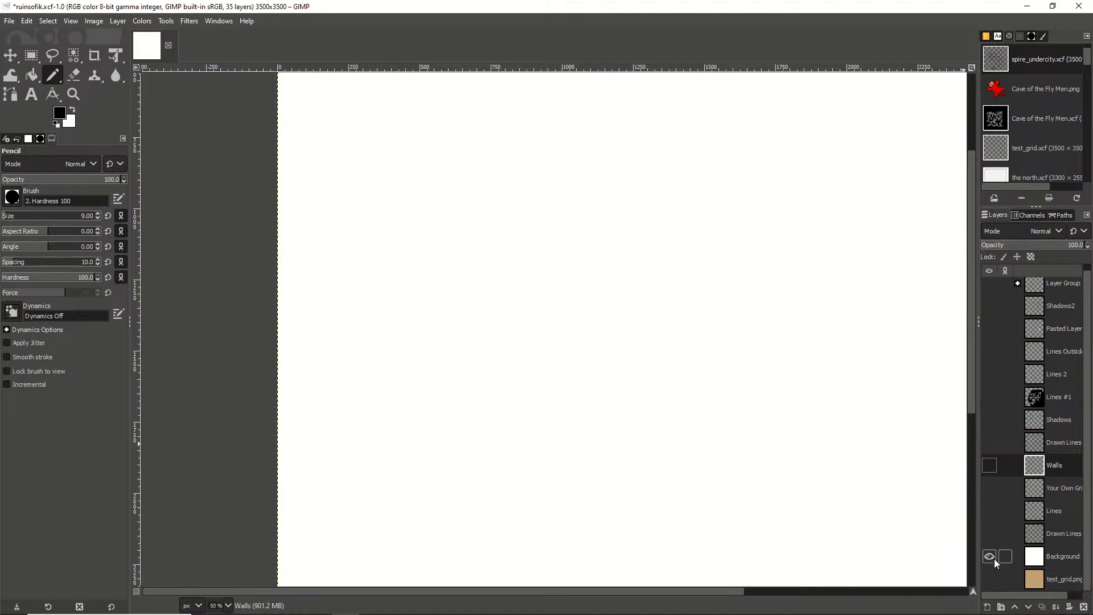
left_click(989, 556)
left_click(990, 579)
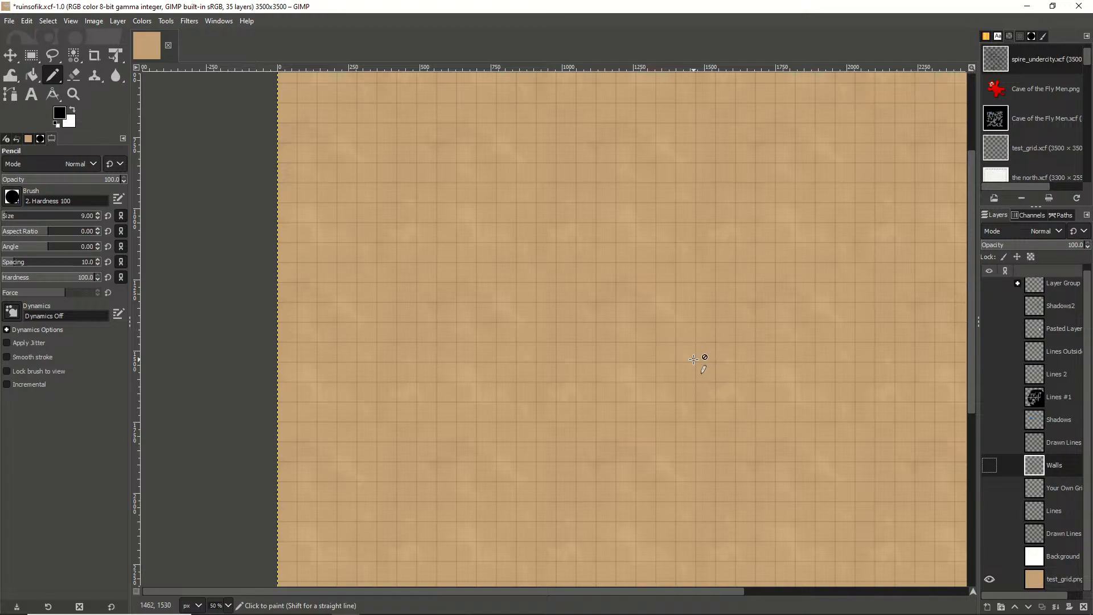
Show the Drawn Lines, Drawn Lines copy and Walls layers over the parchment and examine the map at different scales
left_click(989, 534)
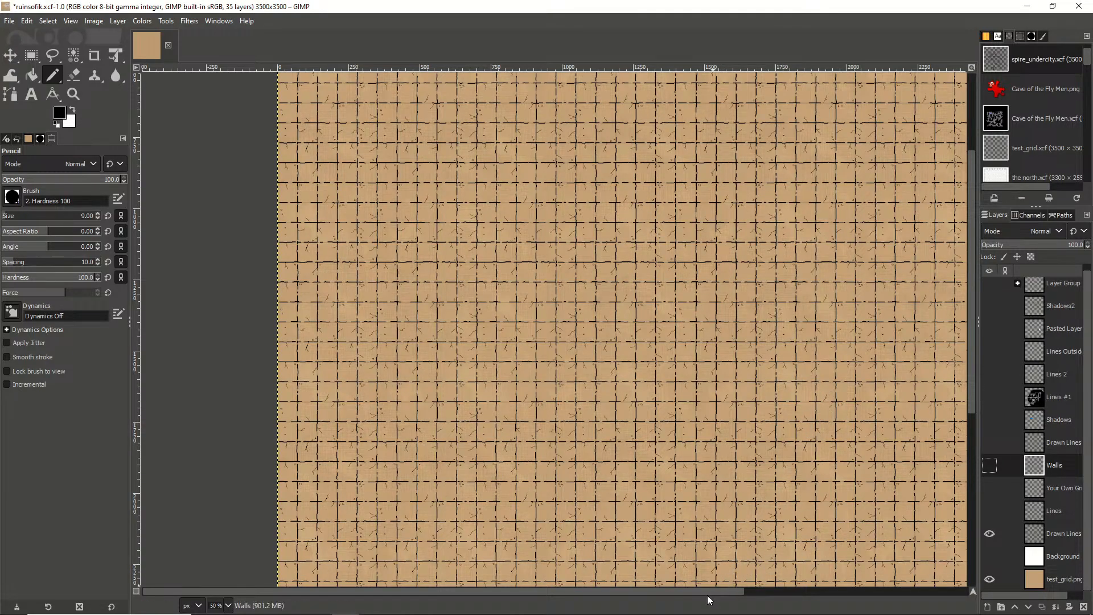
left_click_drag(708, 595, 854, 593)
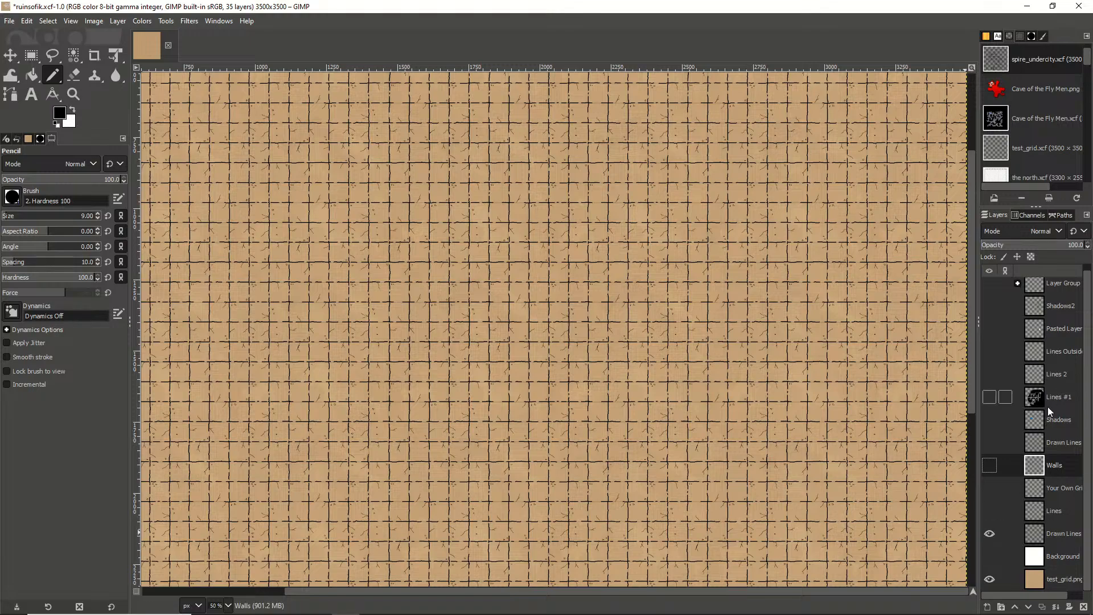
left_click(989, 442)
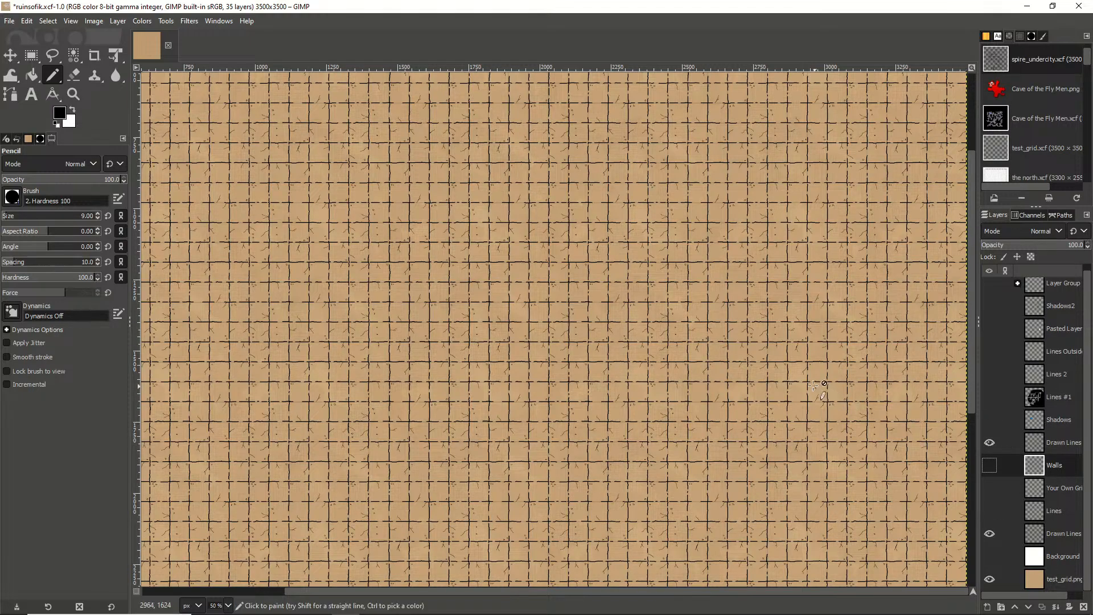
scroll(780, 370, "down", 3)
scroll(781, 343, "up", 2)
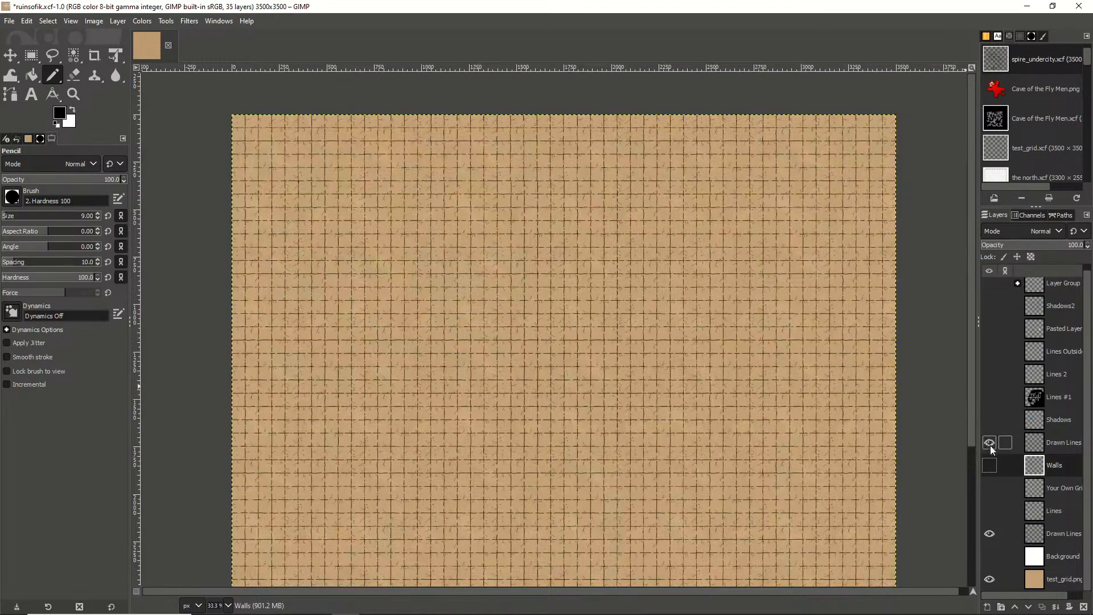
left_click(989, 466)
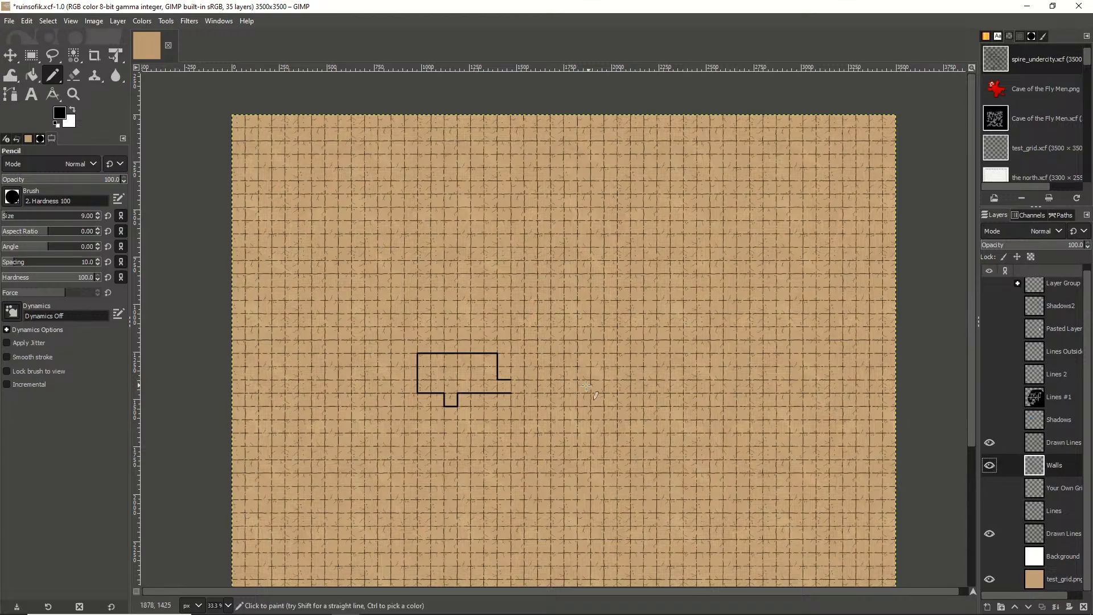
scroll(513, 385, "up", 2)
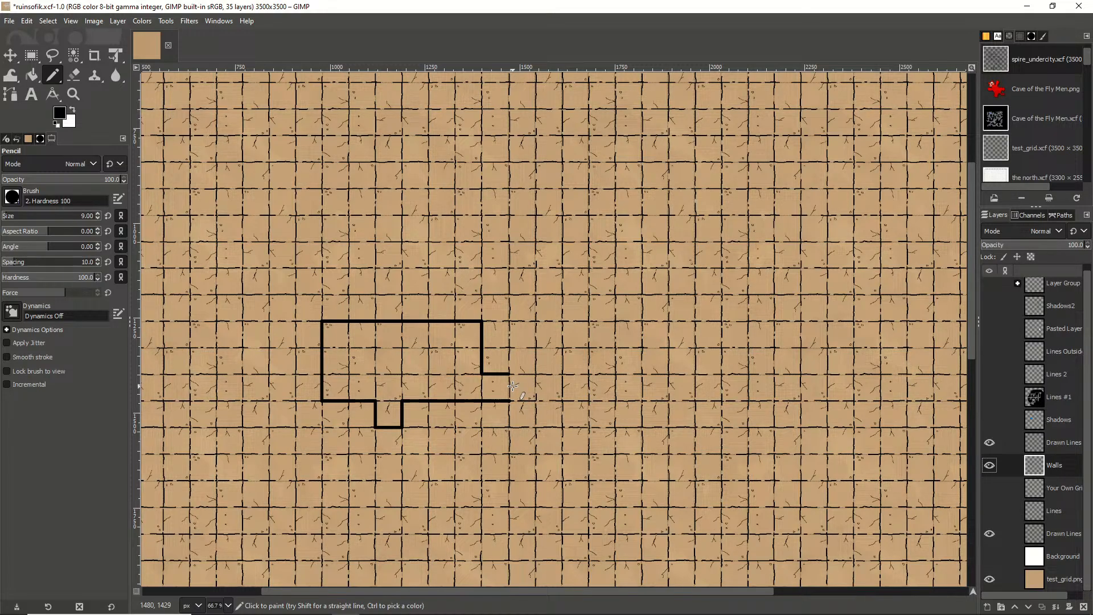
scroll(398, 325, "down", 4)
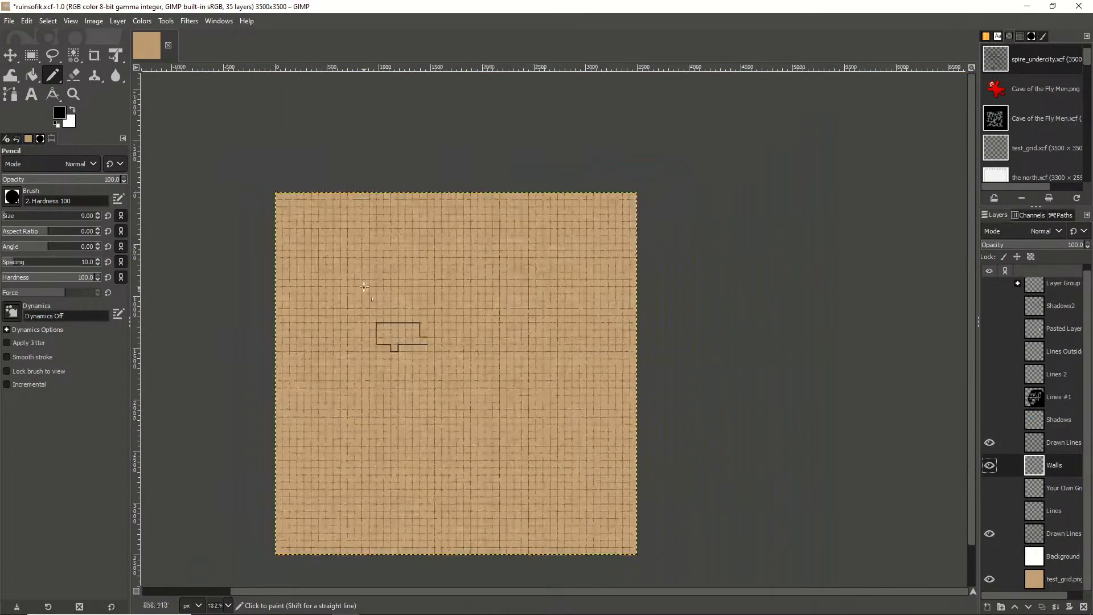
scroll(373, 284, "up", 2)
scroll(376, 283, "up", 1)
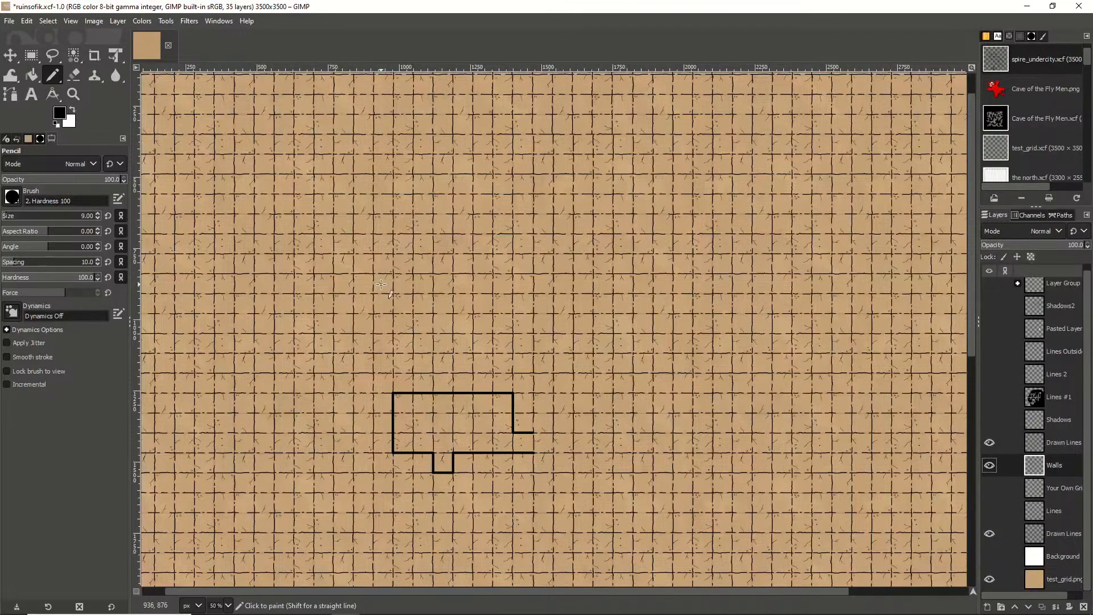
scroll(377, 285, "down", 1)
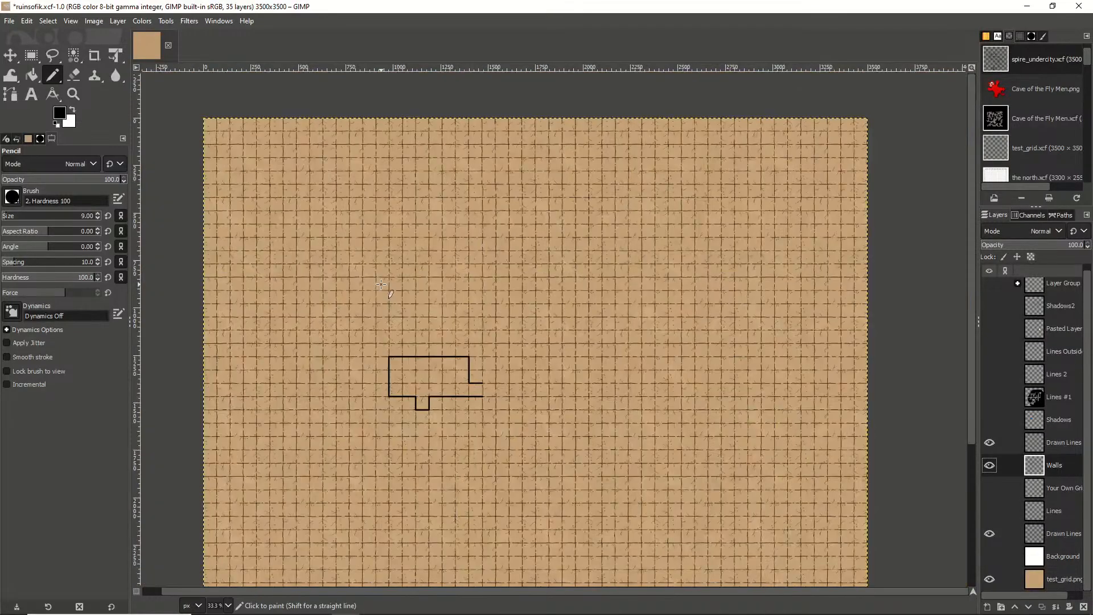
Hide the Walls, Drawn Lines and Drawn Lines copy layers, and show the Lines and Your Own Grid layers
left_click(989, 465)
left_click(1050, 445)
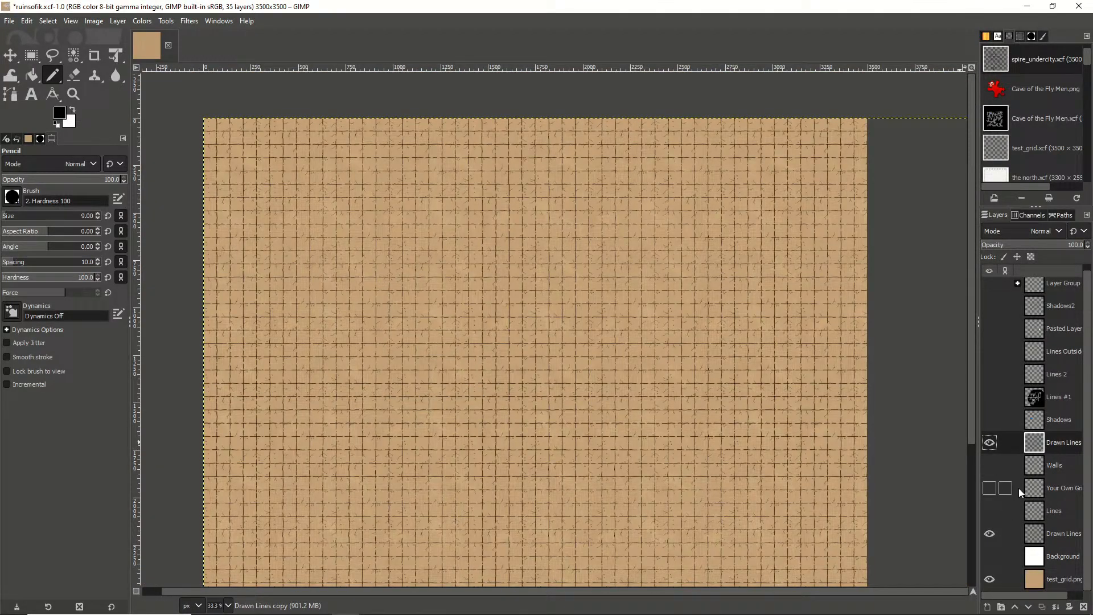
left_click(1059, 533)
left_click(991, 511)
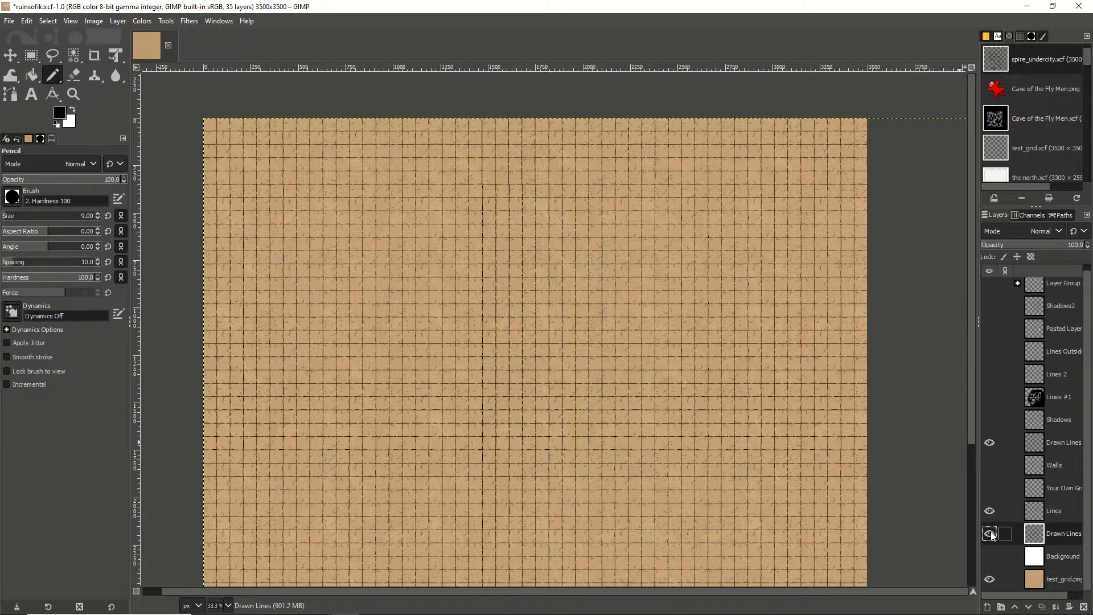
left_click(990, 534)
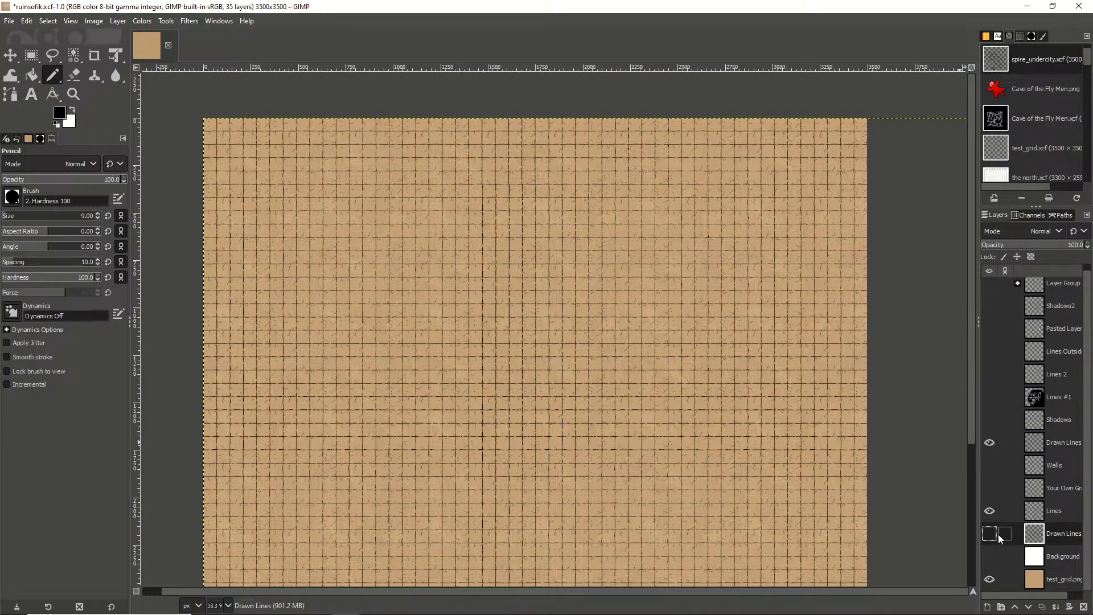
left_click(989, 488)
left_click(989, 512)
left_click(989, 512)
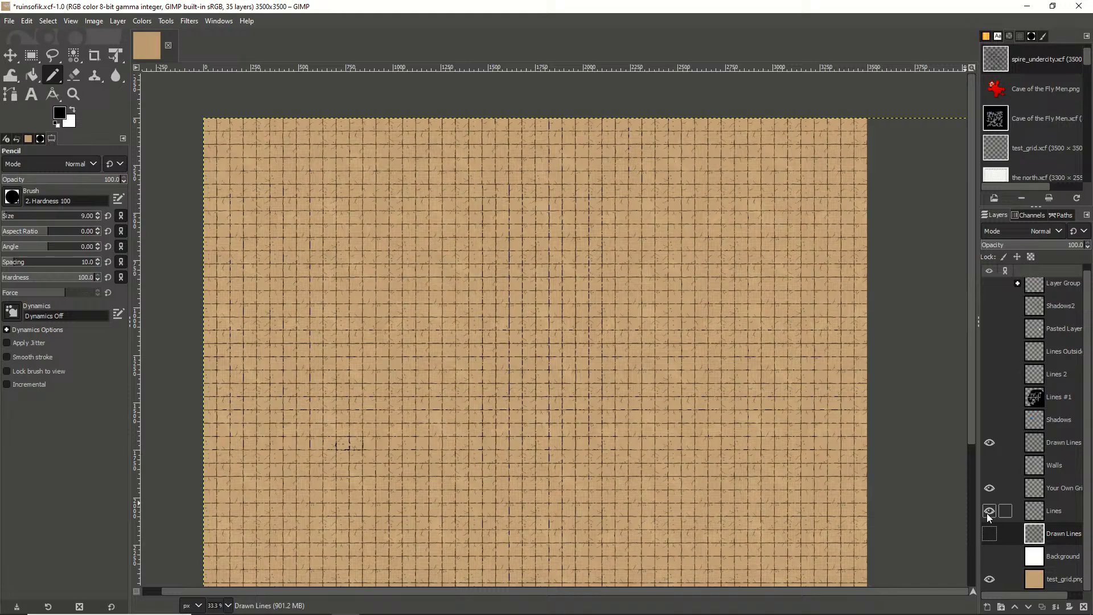
left_click(989, 442)
Set the Pencil size to 3 px and make the Your Own Grid layer active
scroll(329, 455, "up", 6)
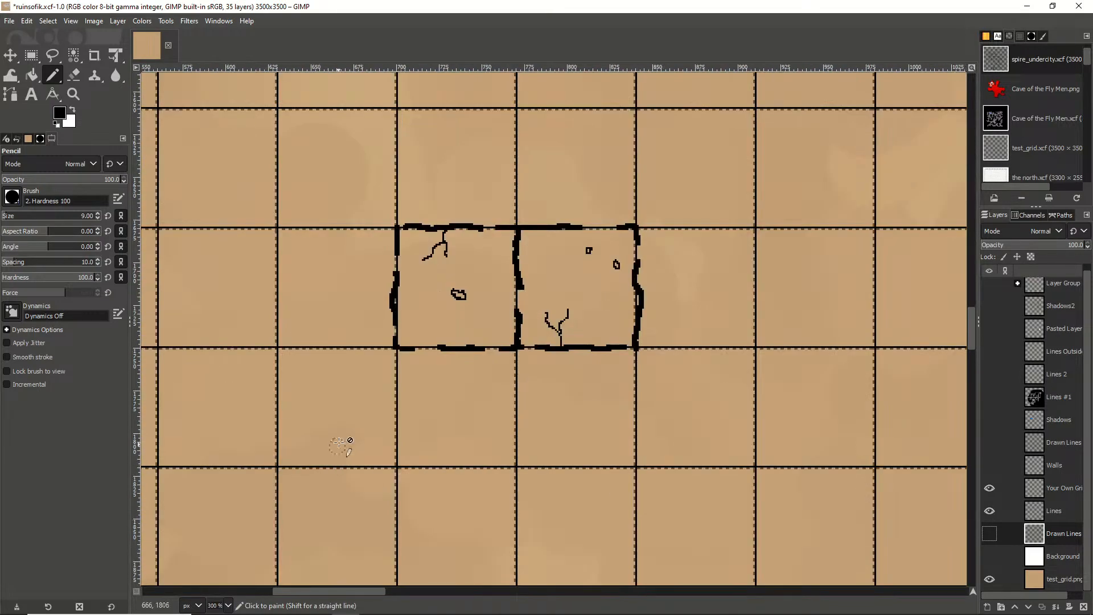
scroll(657, 296, "down", 3)
scroll(658, 297, "up", 2)
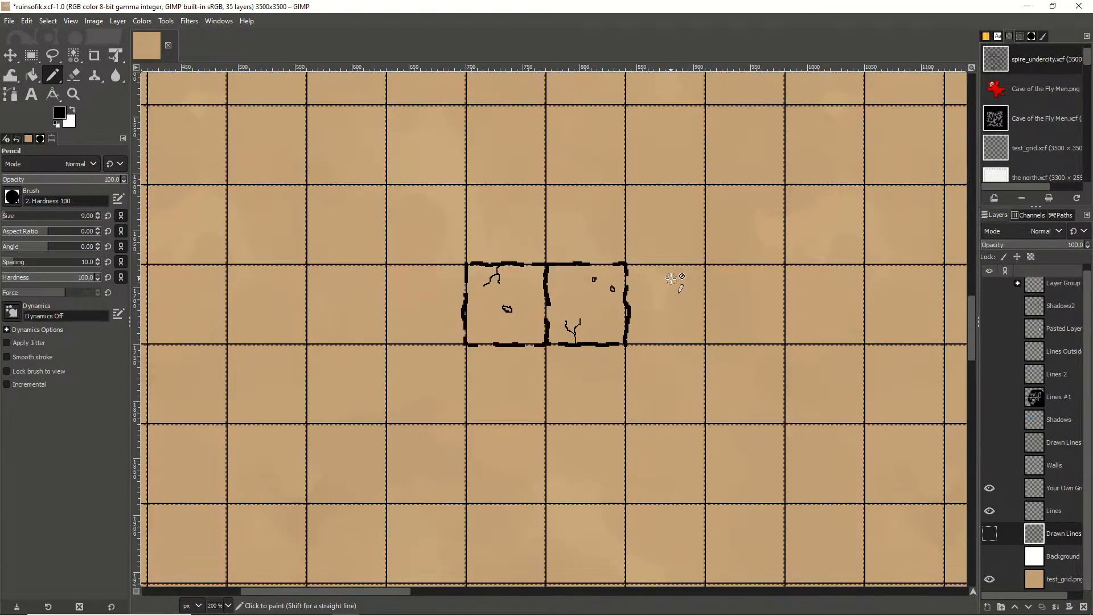
left_click(97, 218)
left_click(98, 217)
left_click(98, 218)
left_click(98, 218)
left_click(98, 217)
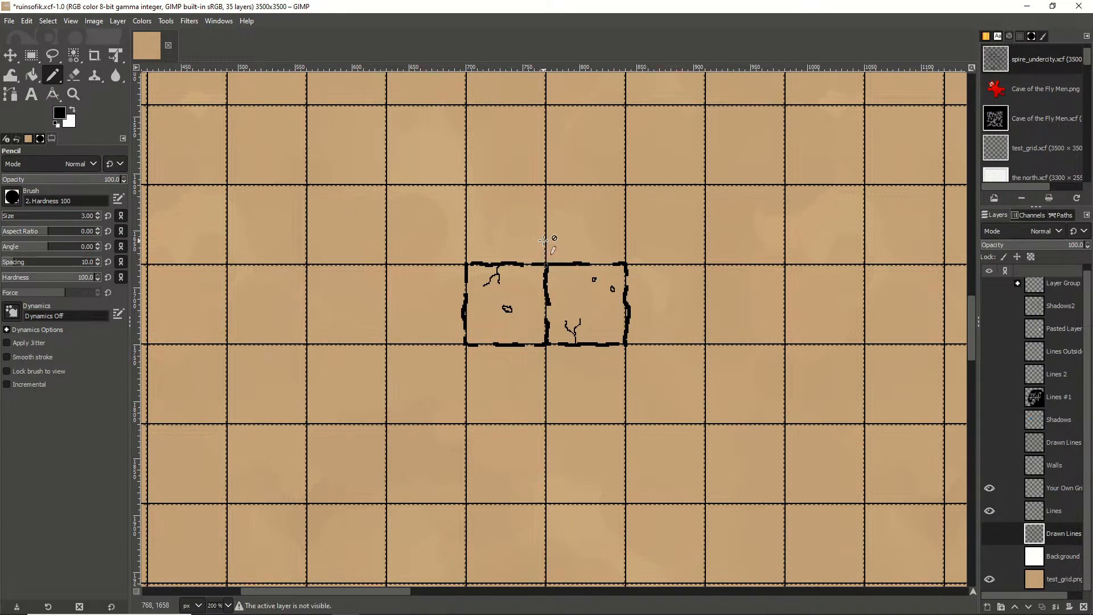
left_click(1070, 493)
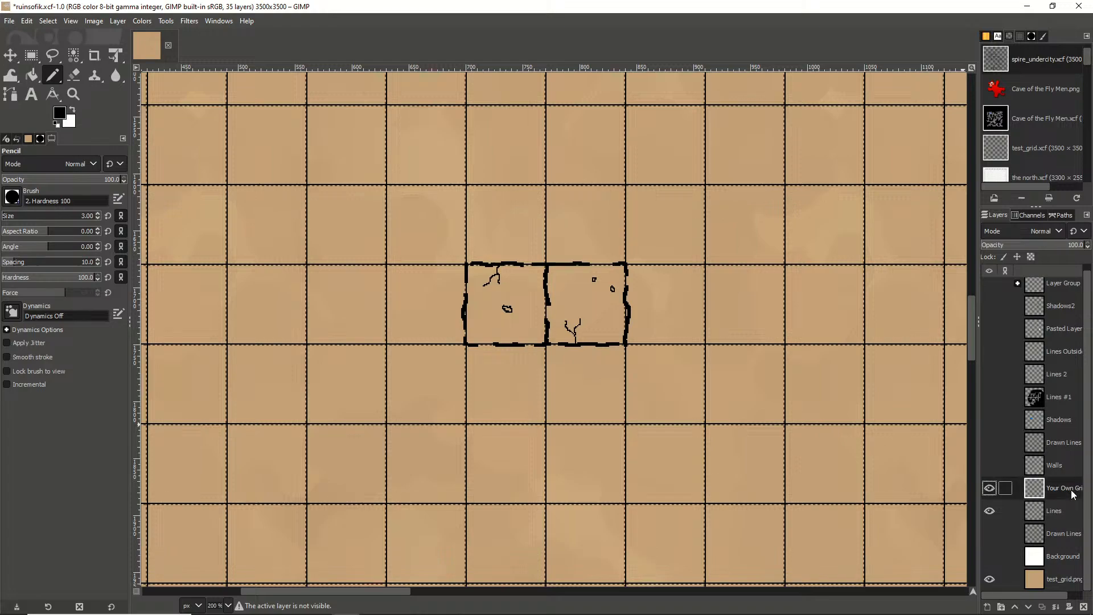
Trace rough, broken pencil borders along the top and sides of the grid square above the left cracked square
scroll(542, 299, "up", 3, "ctrl")
mouse_move(545, 90)
left_mouse_down()
mouse_move(548, 208)
mouse_move(567, 232)
mouse_move(569, 336)
left_mouse_up()
scroll(549, 208, "up", 5)
mouse_move(350, 233)
left_mouse_down()
mouse_move(548, 232)
mouse_move(351, 275)
mouse_move(349, 348)
left_mouse_up()
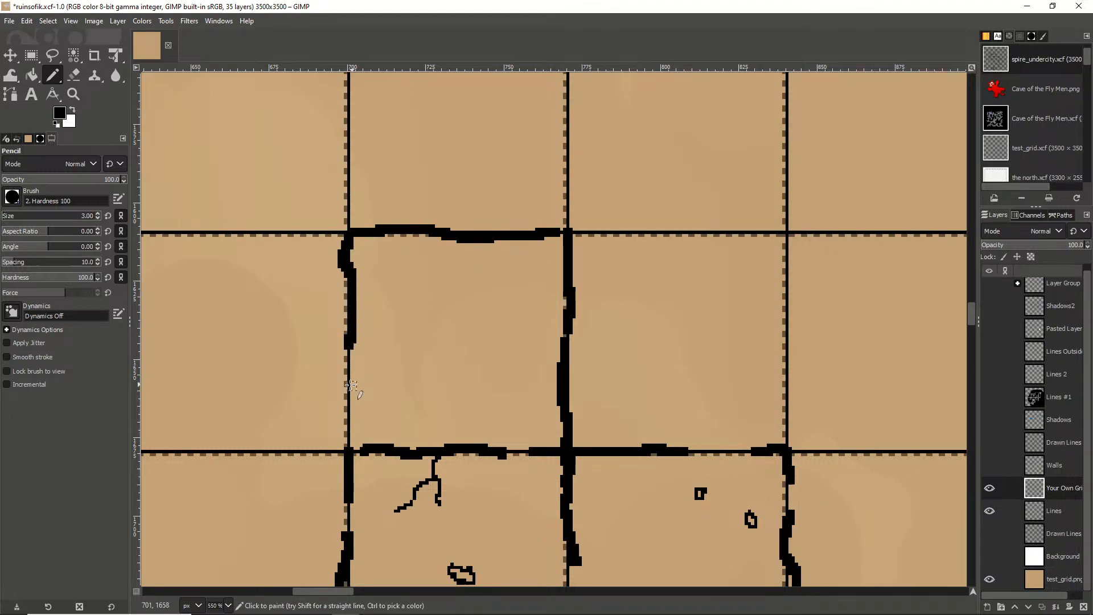
left_click_drag(351, 386, 349, 449)
Trace rough, uneven borders around the two stacked grid squares adjoining the hand-drawn squares on their left
left_click_drag(349, 230, 187, 222)
left_click_drag(198, 229, 416, 216)
mouse_move(363, 218)
left_mouse_down()
mouse_move(354, 266)
mouse_move(367, 213)
mouse_move(393, 220)
left_mouse_up()
mouse_move(358, 344)
left_mouse_down()
mouse_move(362, 436)
mouse_move(590, 434)
left_mouse_up()
left_click_drag(527, 474, 496, 300)
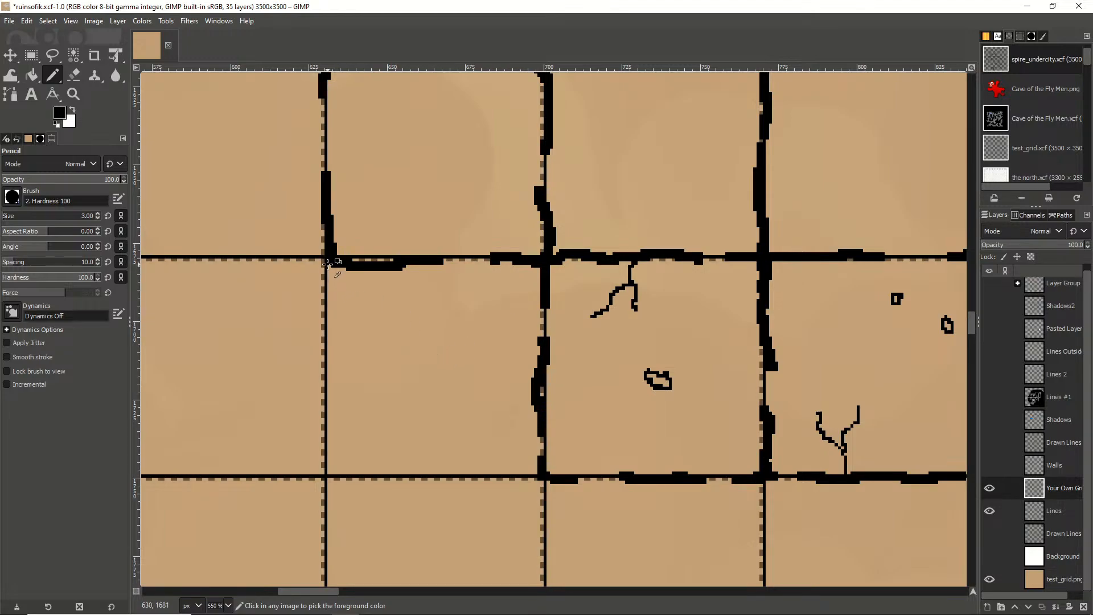
mouse_move(327, 265)
left_mouse_down()
mouse_move(320, 414)
mouse_move(338, 481)
mouse_move(498, 478)
left_mouse_up()
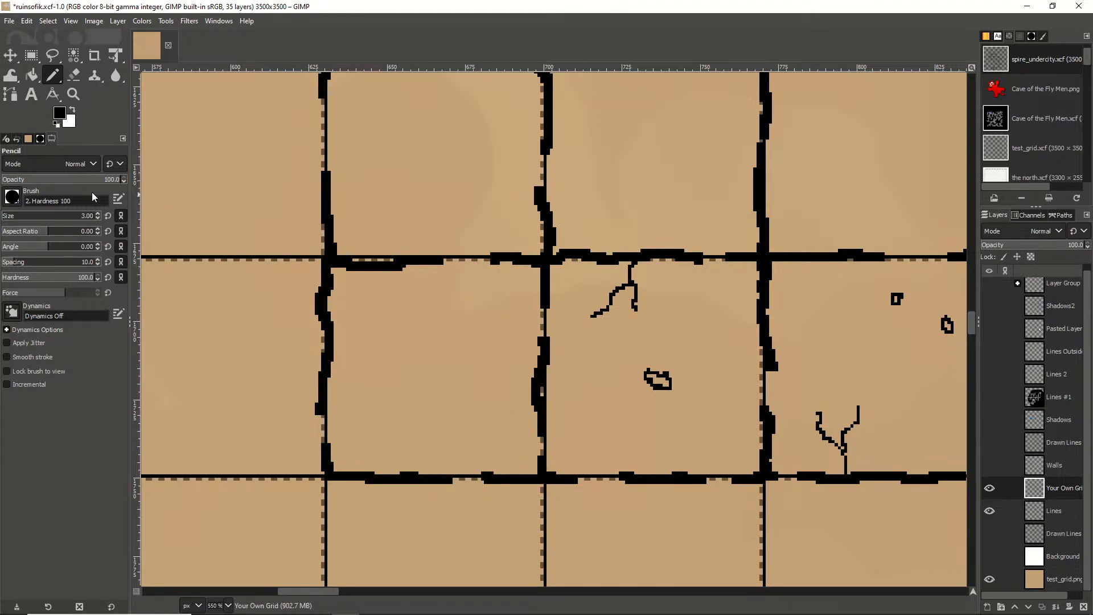
Set the Pencil size to 1 px and draw branching cracks and small stones inside the three newly bordered squares
mouse_move(405, 267)
left_mouse_down()
mouse_move(403, 297)
mouse_move(423, 353)
left_mouse_up()
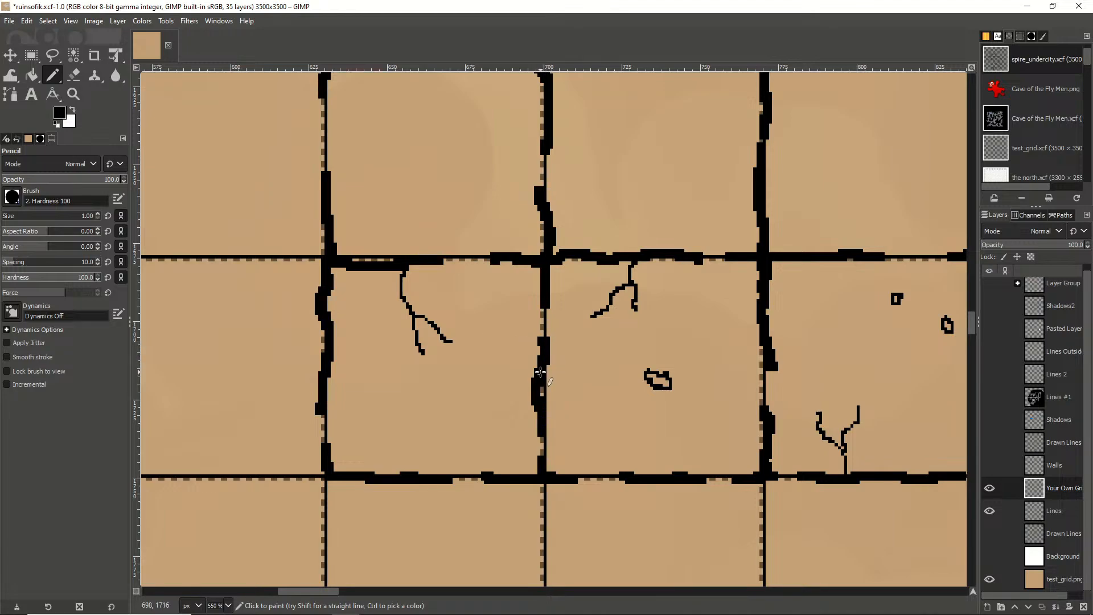
left_click_drag(499, 331, 495, 325)
left_click_drag(453, 266, 398, 493)
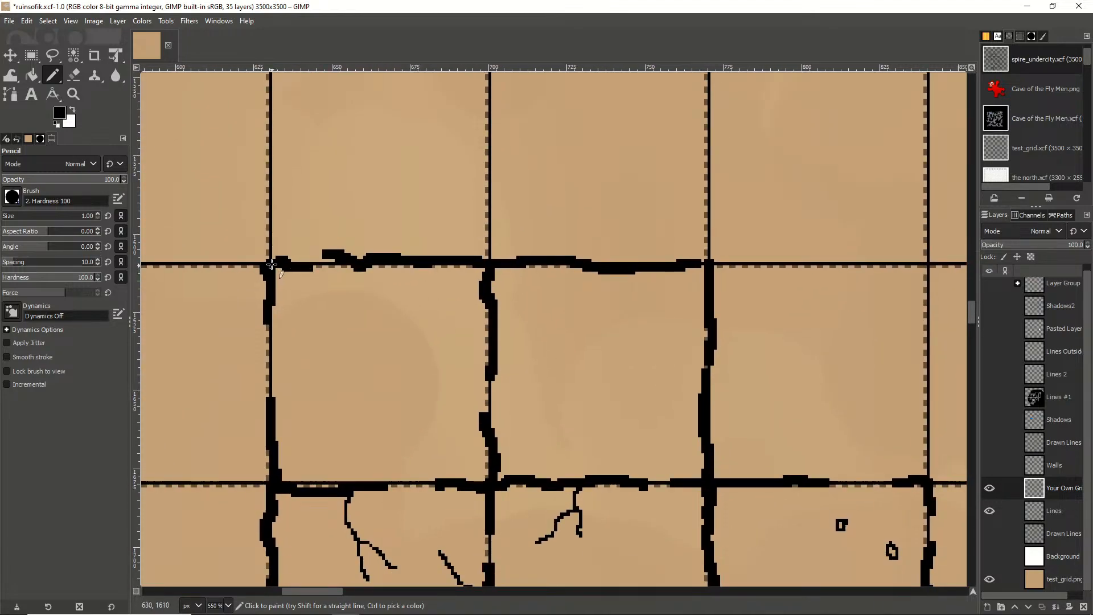
mouse_move(271, 263)
left_mouse_down()
mouse_move(364, 356)
mouse_move(388, 353)
mouse_move(415, 369)
left_mouse_up()
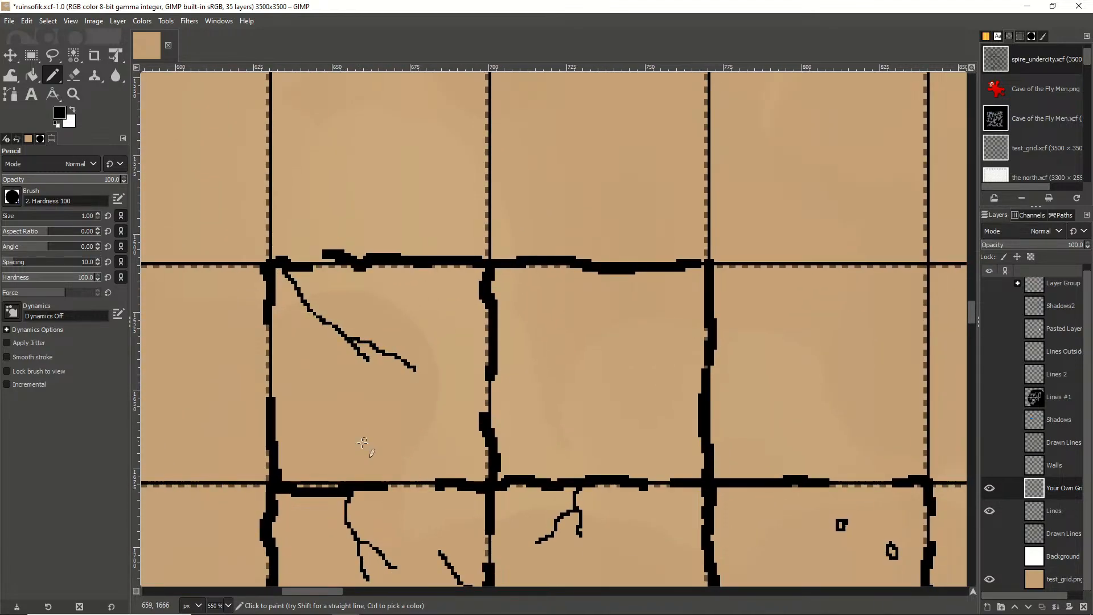
scroll(492, 397, "down", 4, "ctrl")
scroll(530, 376, "up", 4, "ctrl")
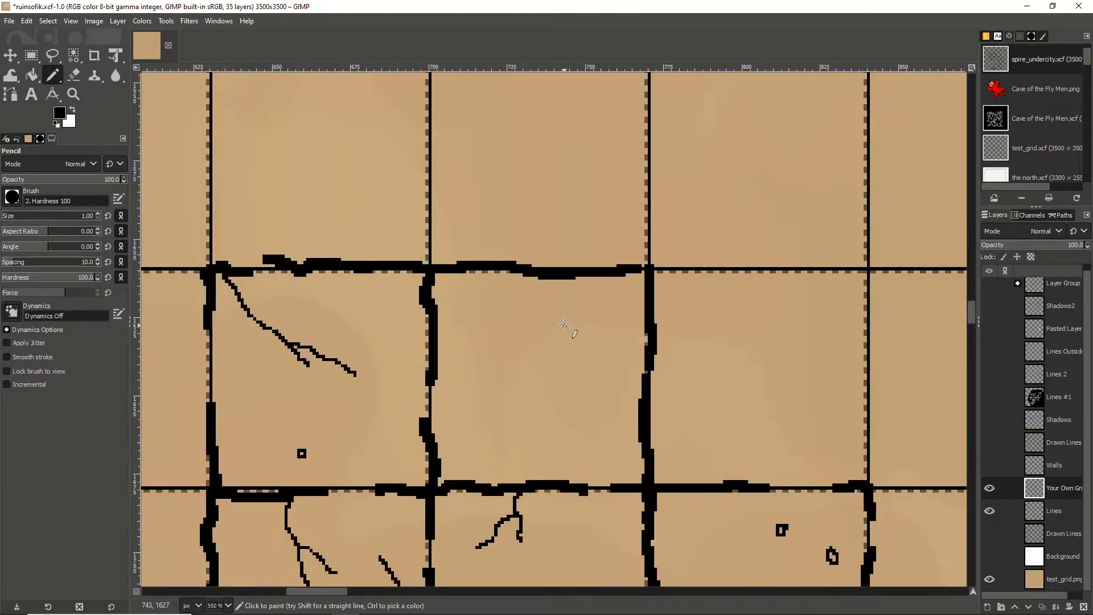
left_click_drag(578, 278, 552, 366)
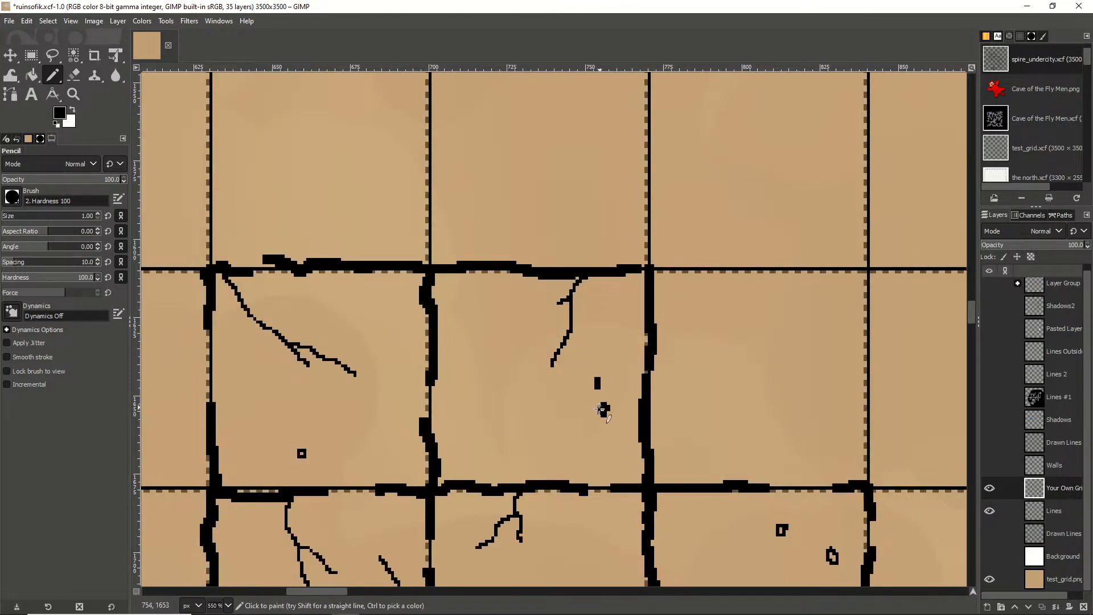
Set the Pencil size to 3 px and trace rough borders around the open grid square that completes the two-by-three block
scroll(556, 411, "down", 5, "ctrl")
left_click_drag(569, 390, 482, 296)
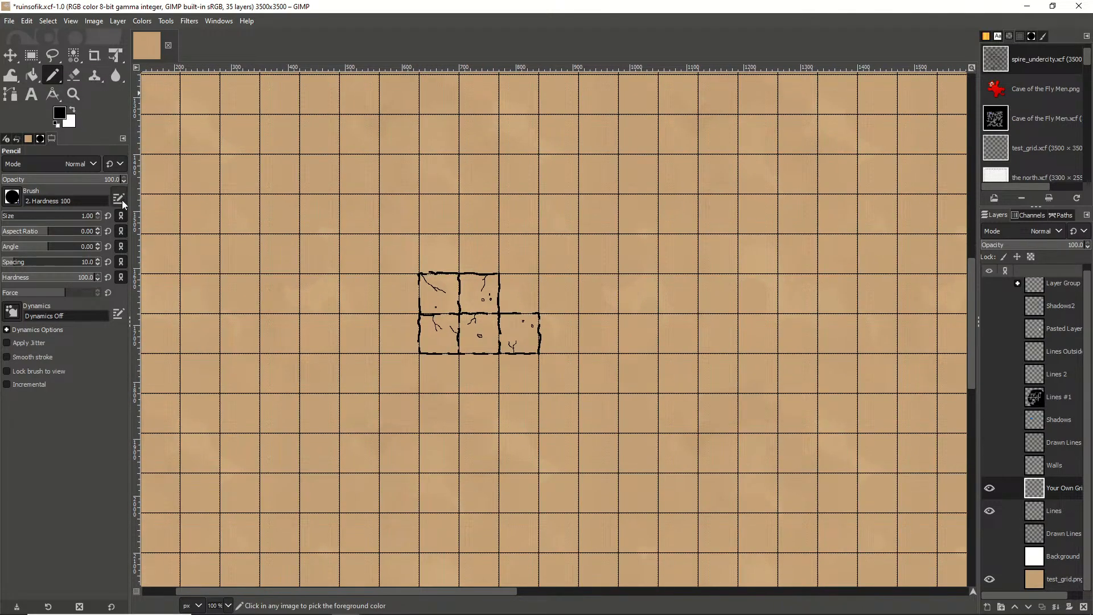
left_click(97, 213)
left_click(97, 214)
left_click(97, 213)
left_click(98, 217)
scroll(541, 304, "up", 3, "ctrl")
mouse_move(414, 211)
left_mouse_down()
mouse_move(529, 210)
mouse_move(534, 324)
left_mouse_up()
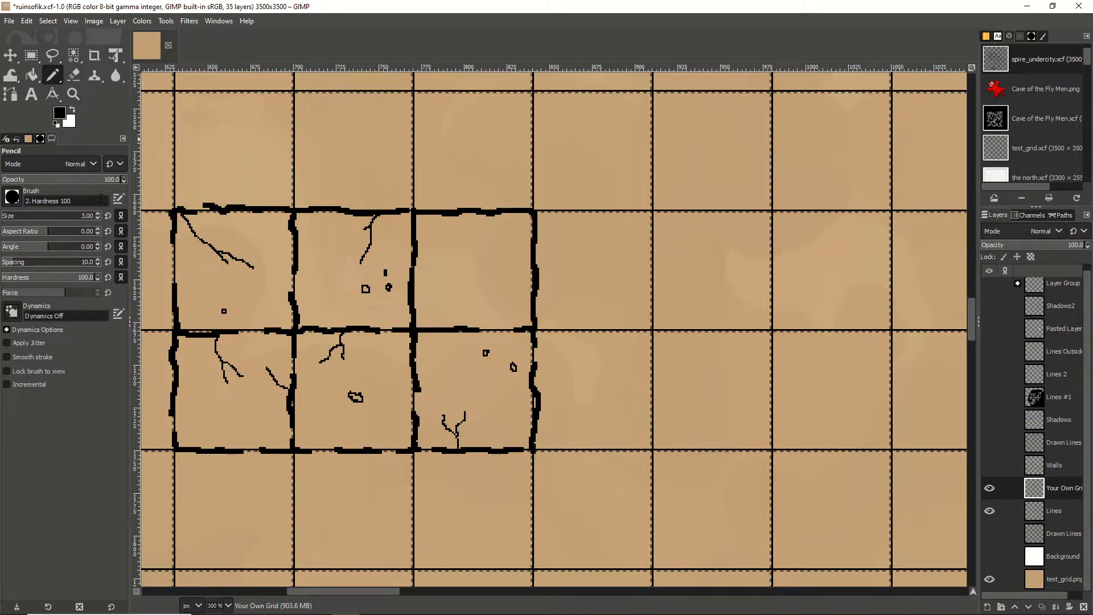
Set the Pencil size to 1 px and draw small stones inside the newly bordered square
left_click(98, 218)
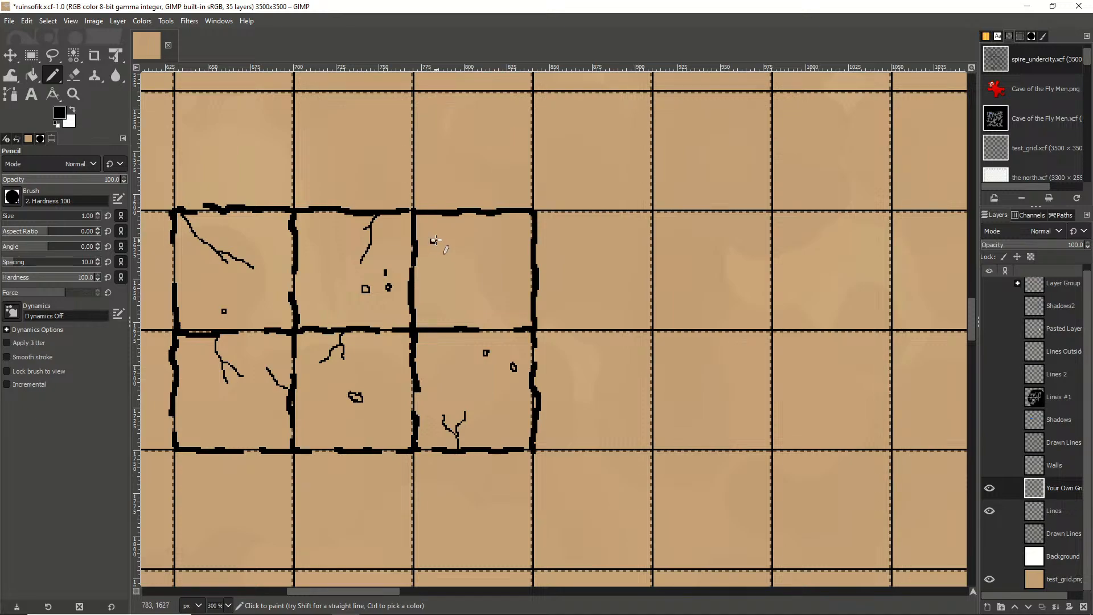
scroll(465, 279, "down", 3)
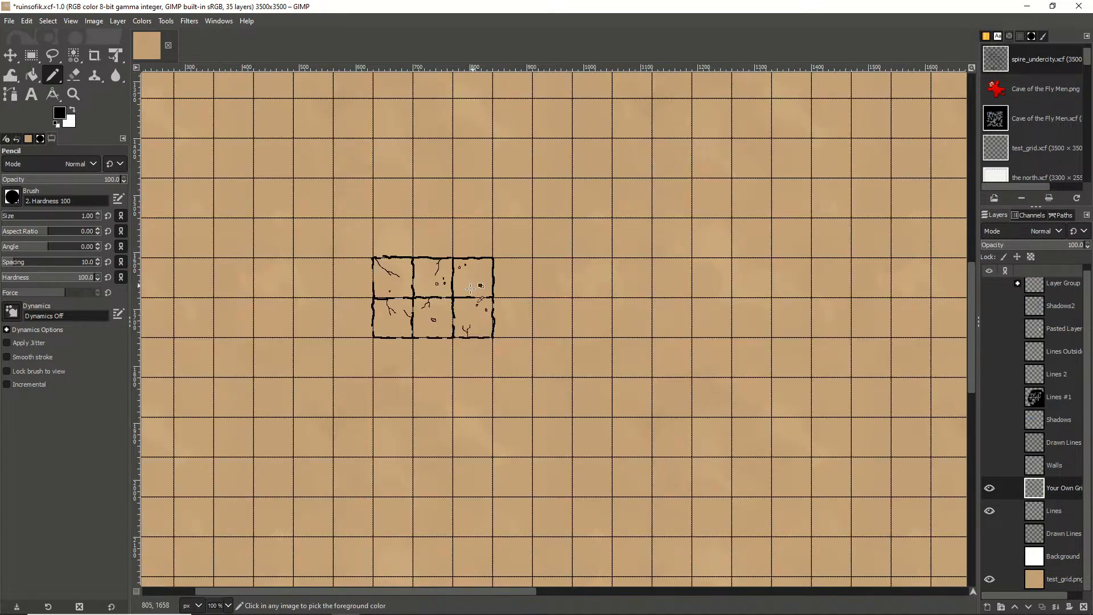
scroll(460, 287, "up", 3)
Select the whole hand-drawn block of six squares, about 222 × 151 px, and paste a copy of it
key("r")
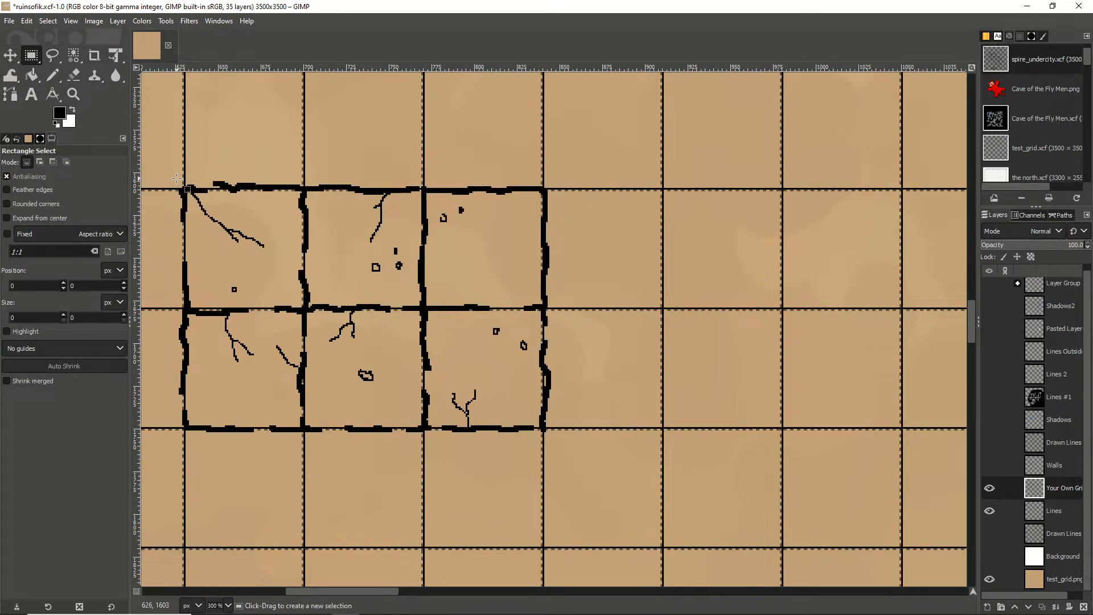
left_click_drag(177, 178, 556, 436)
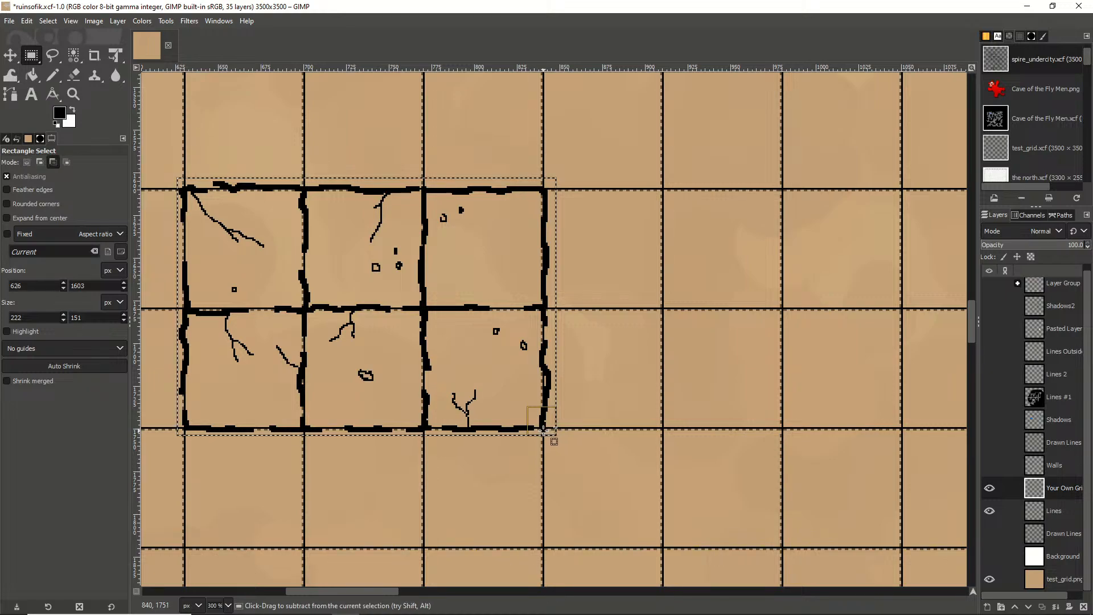
key("ctrl+c")
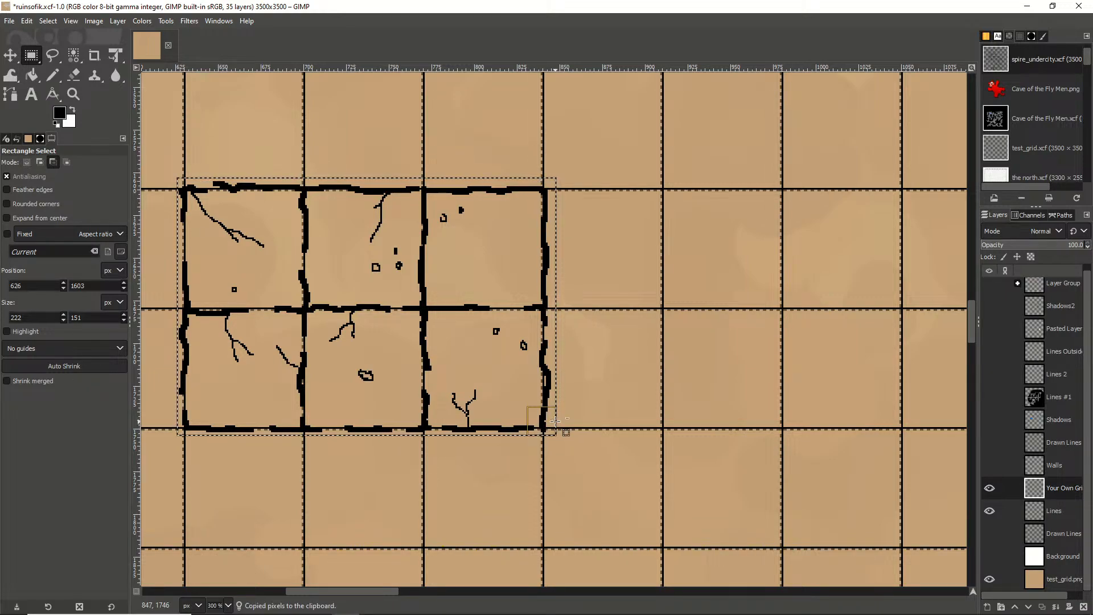
key("ctrl+v")
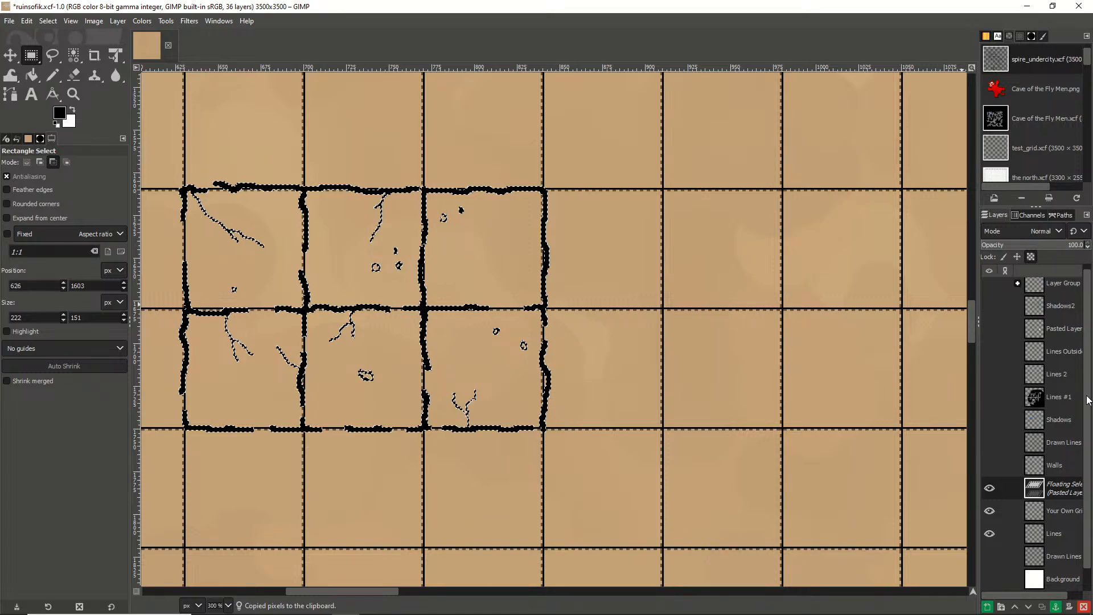
Move the pasted six-square copy flush against the right side of the original block, aligned to the grid, and anchor it
left_click(11, 55)
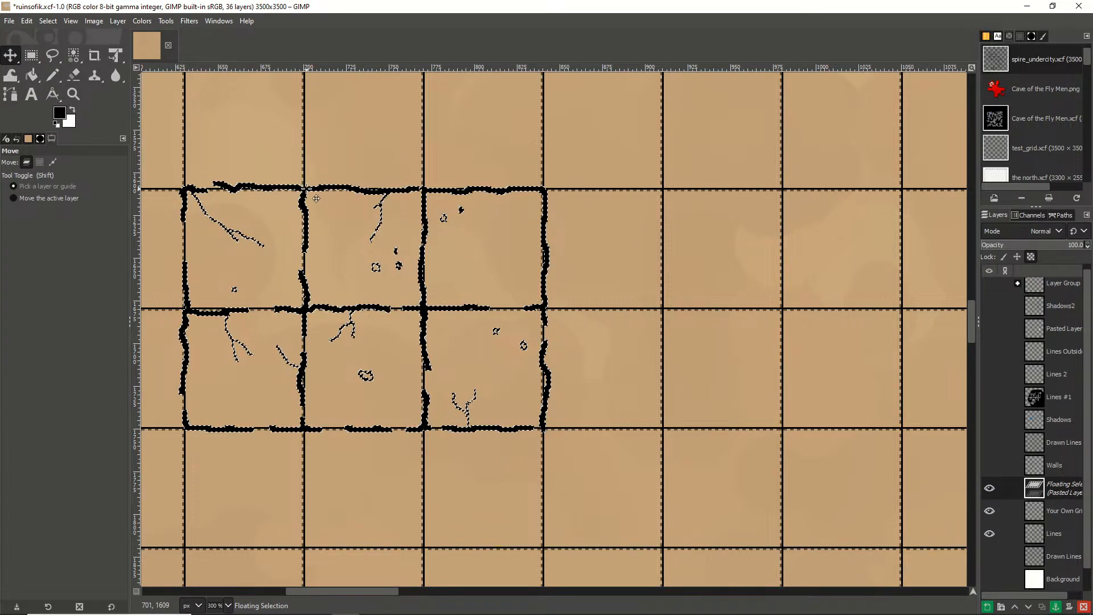
left_click_drag(316, 198, 675, 202)
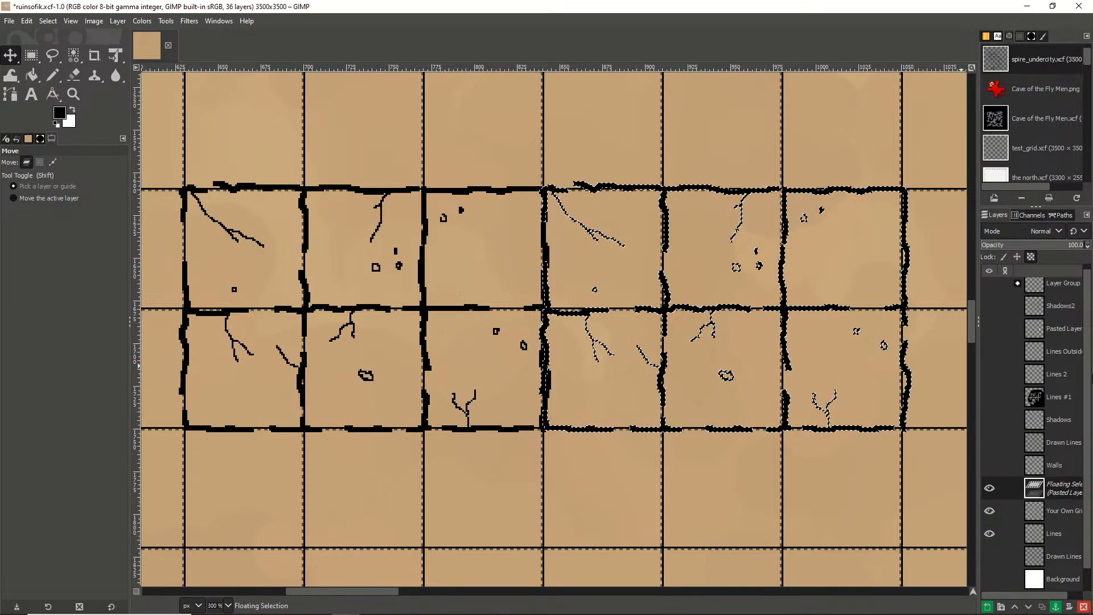
right_click(1067, 496)
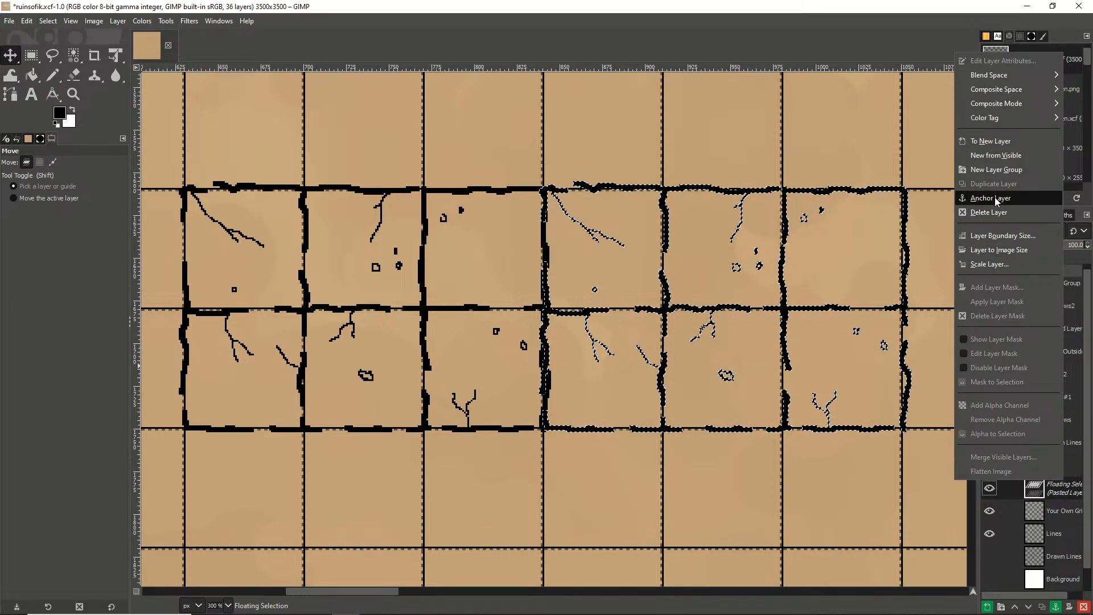
left_click(985, 199)
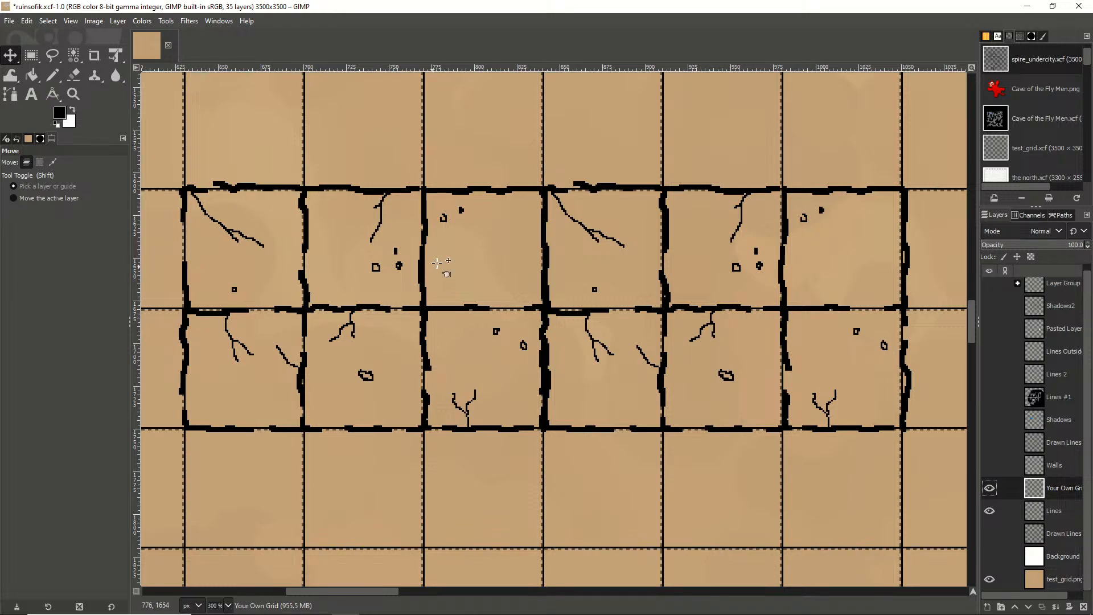
Select the combined twelve-square block, about 437 × 153 px, and paste a copy of it
key("r")
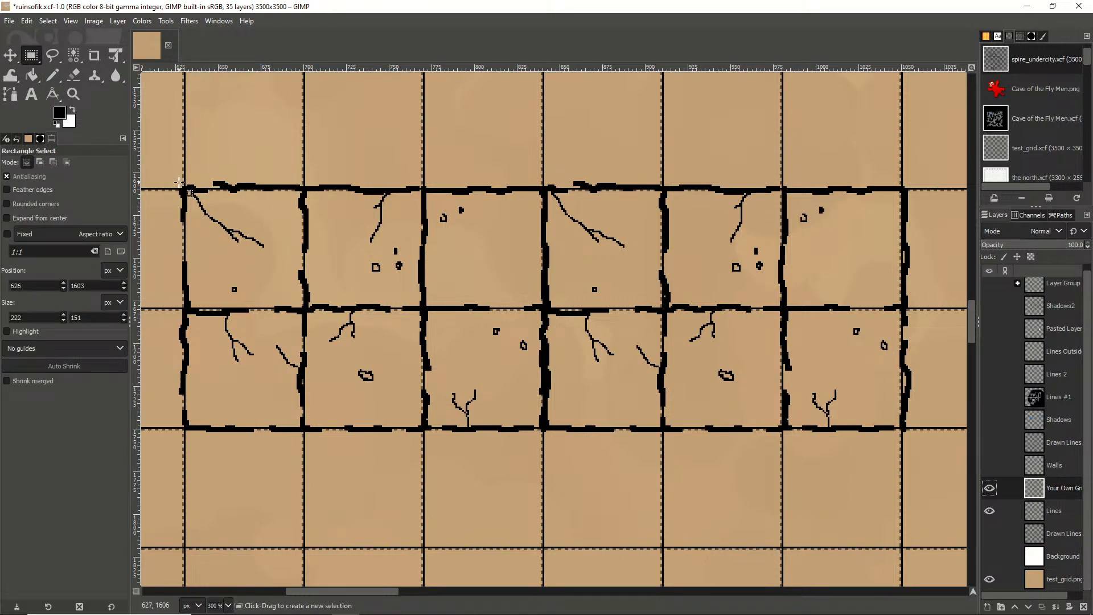
left_click_drag(173, 180, 218, 240)
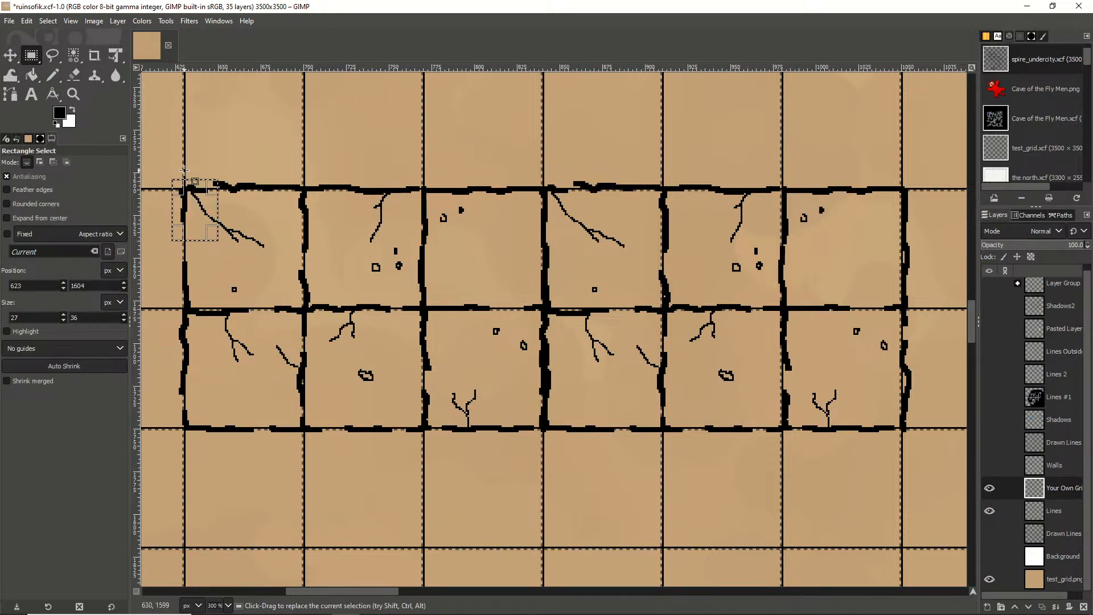
left_click_drag(174, 176, 920, 437)
key("ctrl+c")
key("ctrl+v")
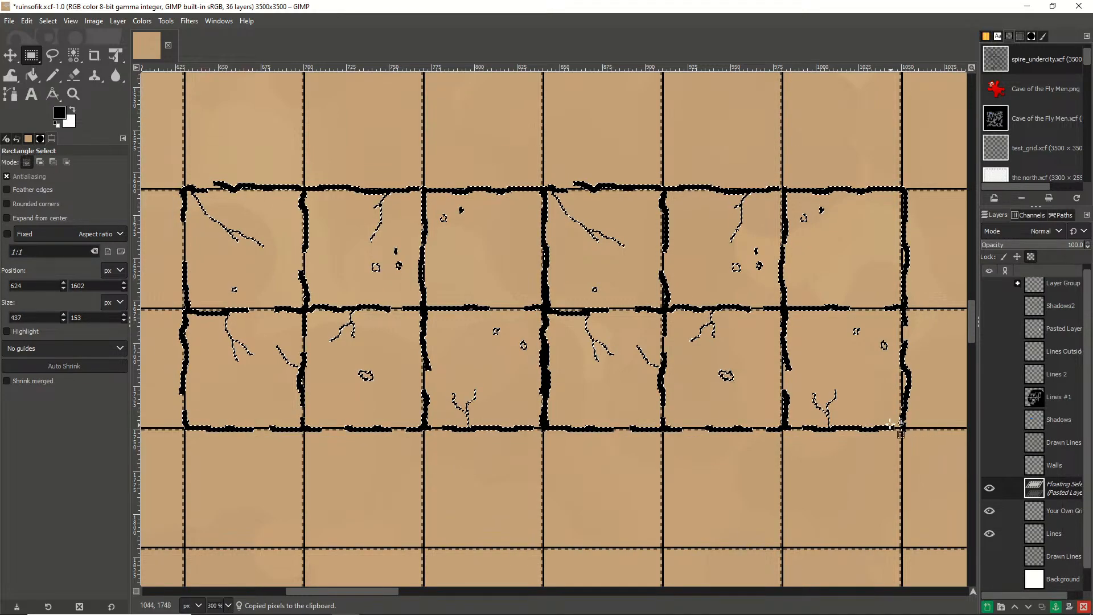
Move the pasted twelve-square copy two grid rows up so it sits directly above the original, and anchor it
left_click_drag(971, 316, 971, 309)
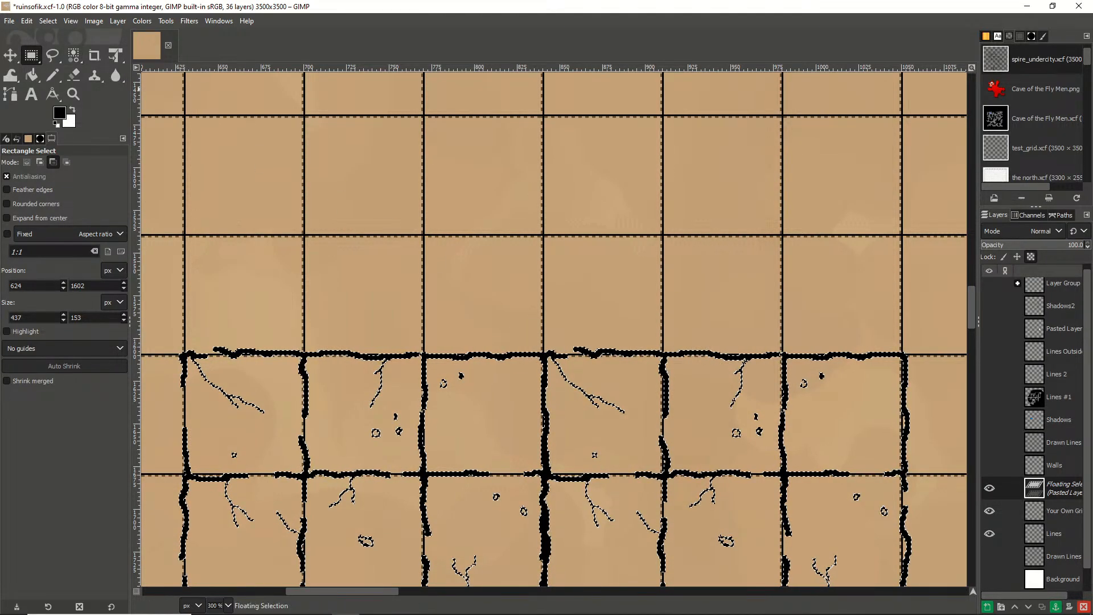
left_click(11, 55)
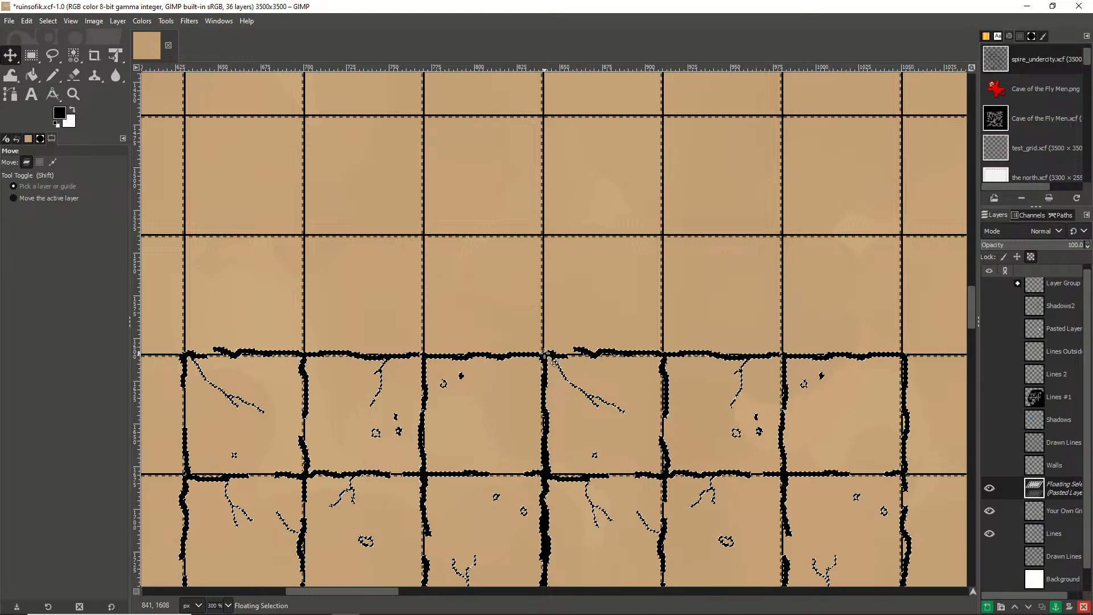
left_click_drag(545, 354, 544, 117)
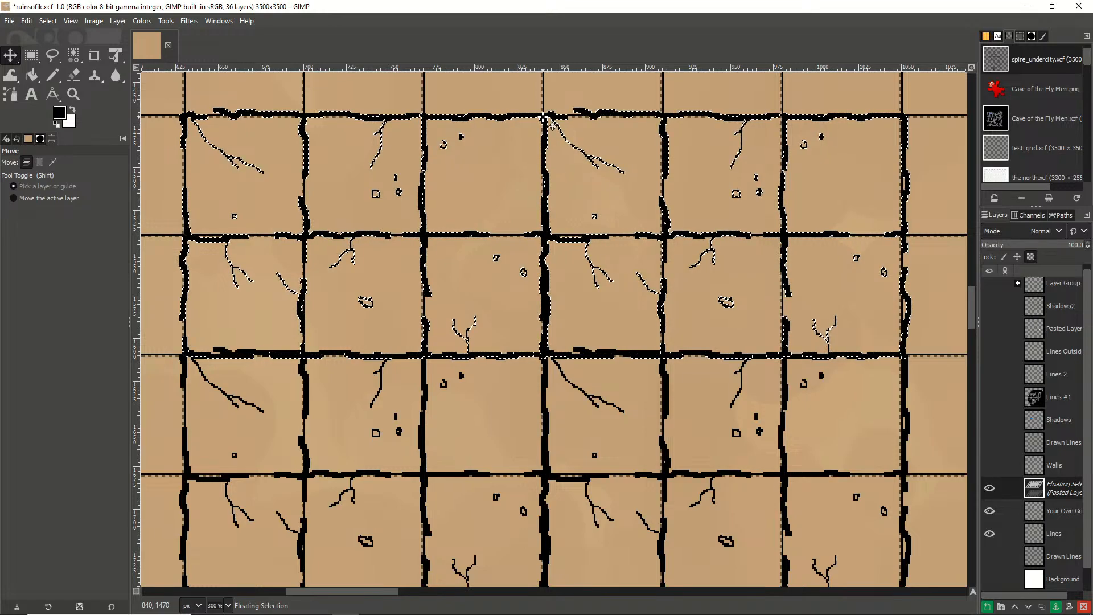
key("ctrl")
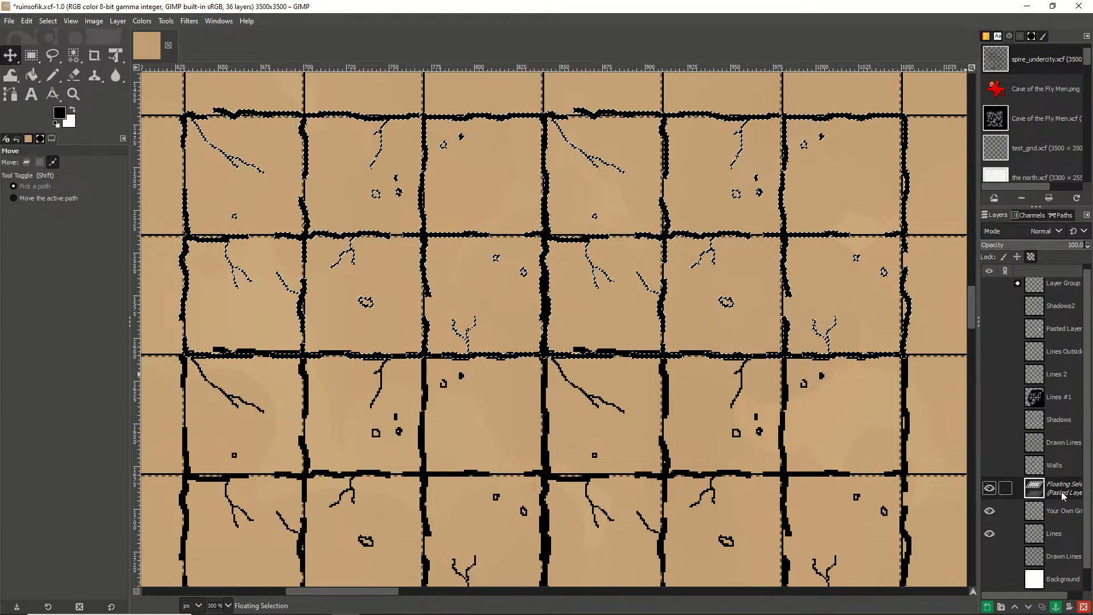
right_click(1070, 447)
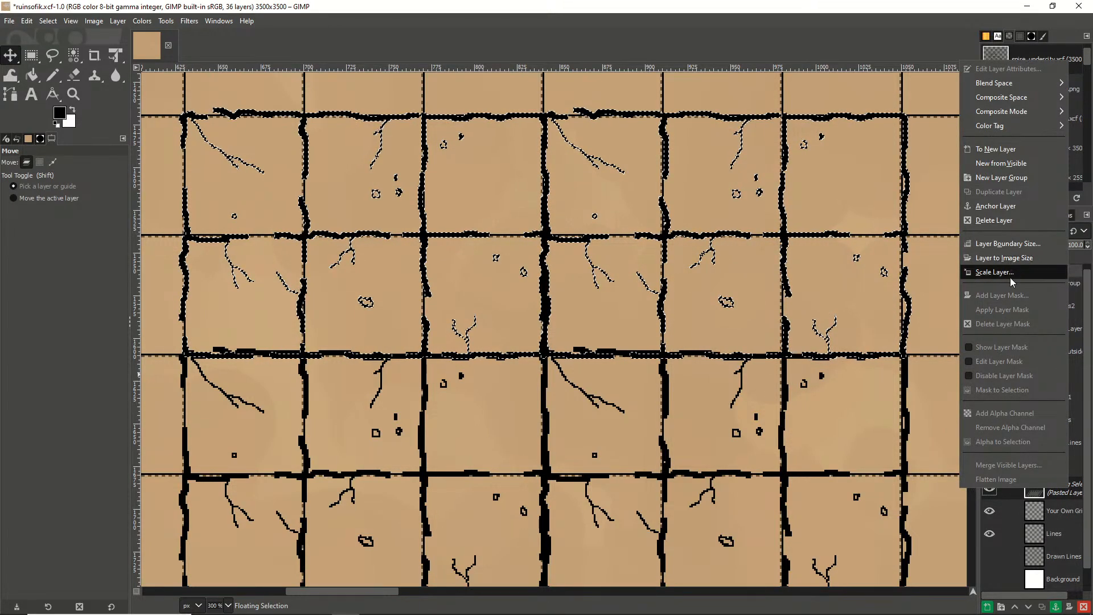
left_click(1006, 208)
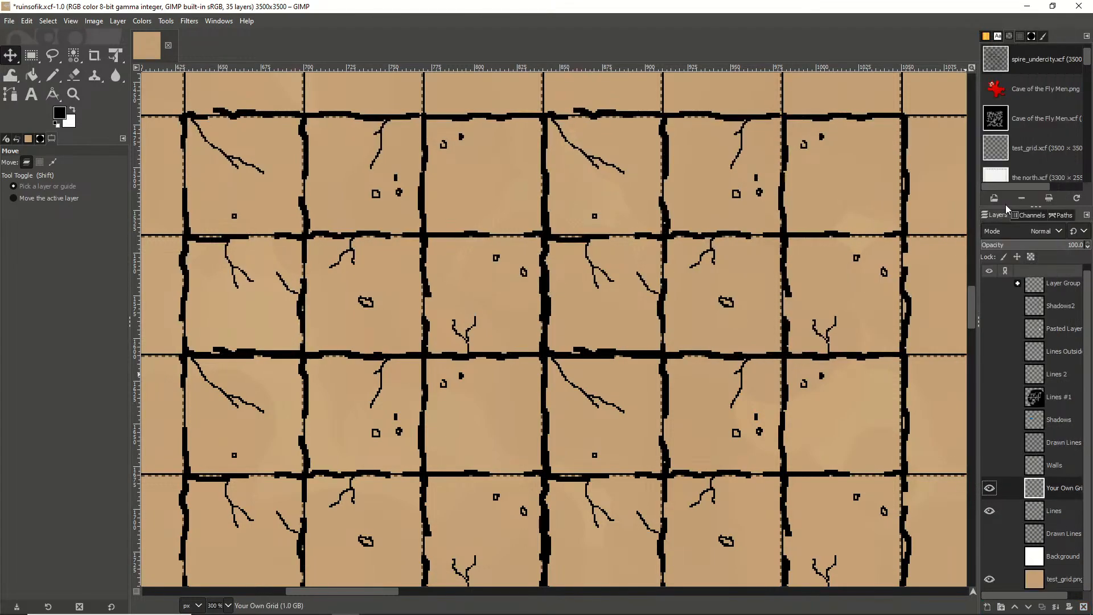
Hide the Your Own Grid layer and show the Walls layer and the Drawn Lines layer above it
scroll(746, 381, "down", 4)
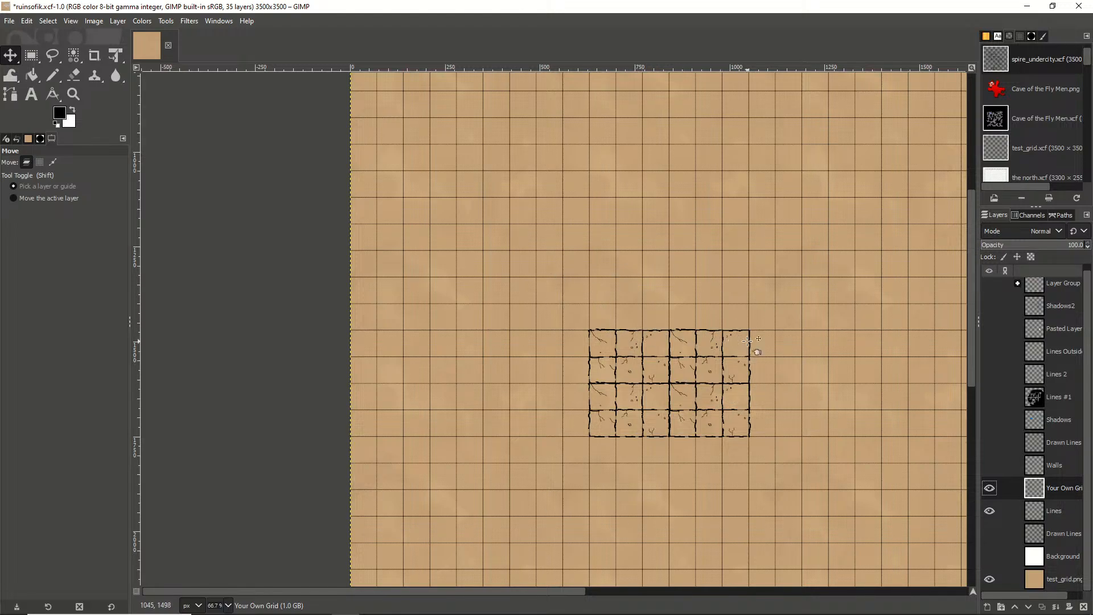
scroll(791, 307, "down", 3, "ctrl")
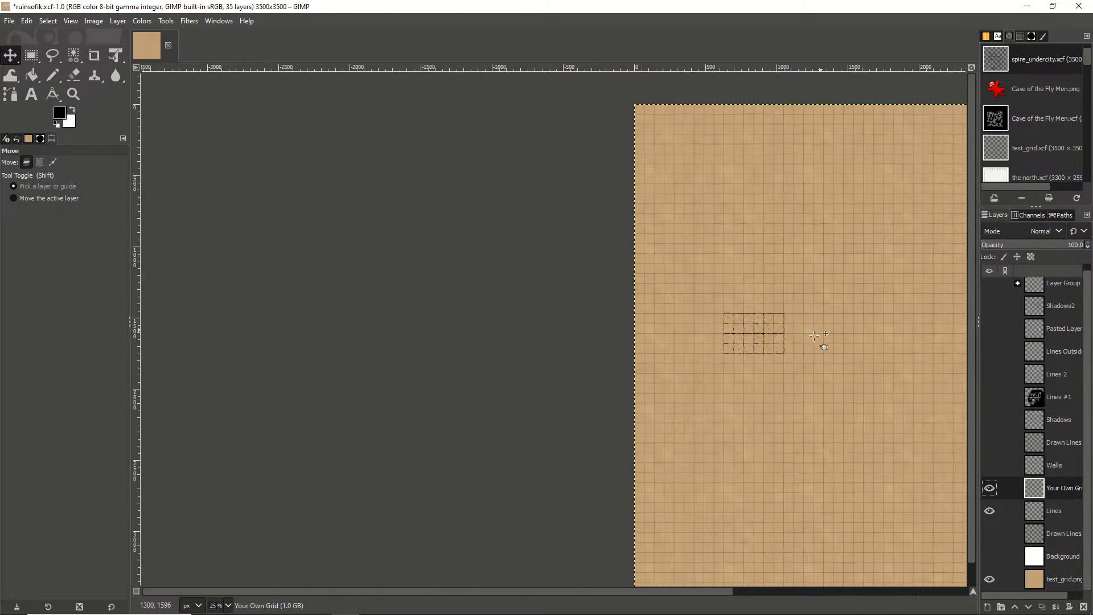
left_click_drag(504, 592, 661, 587)
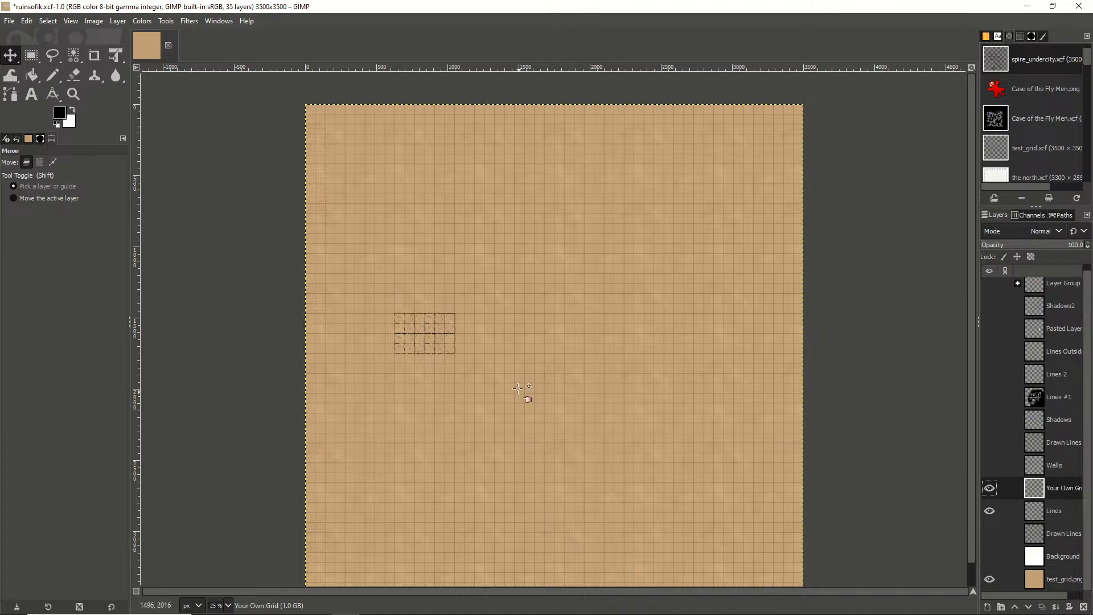
scroll(444, 376, "up", 6, "ctrl")
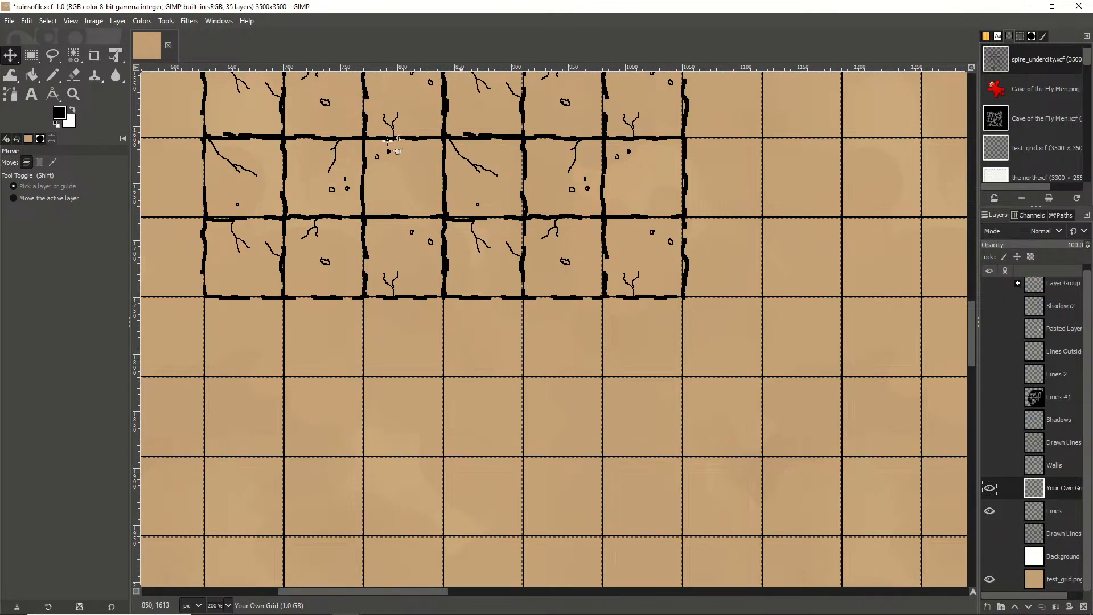
left_click(989, 487)
left_click(990, 442)
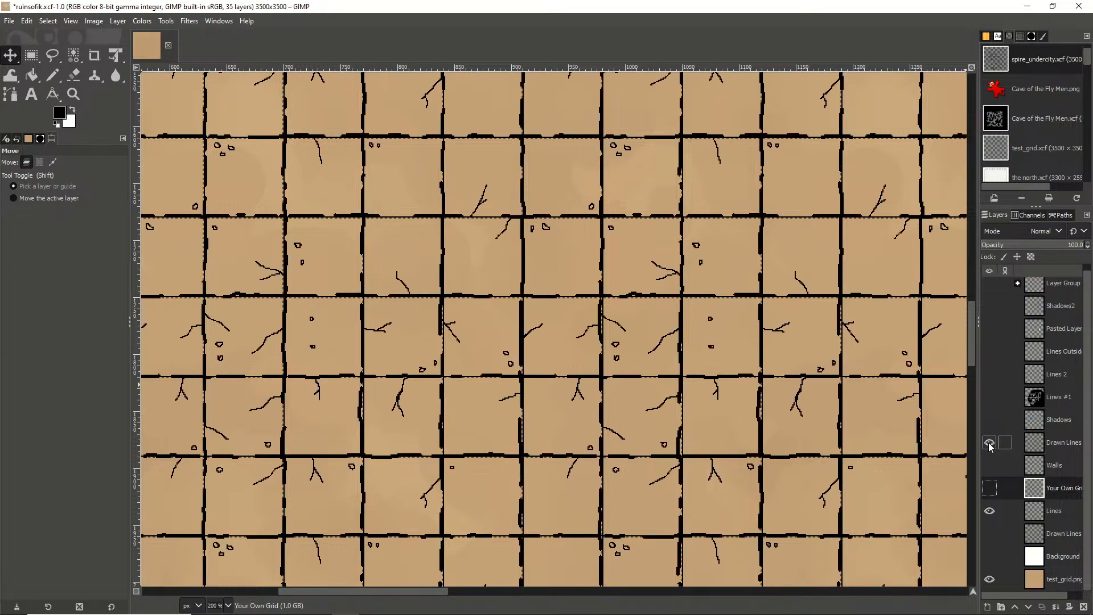
scroll(805, 367, "down", 4, "ctrl")
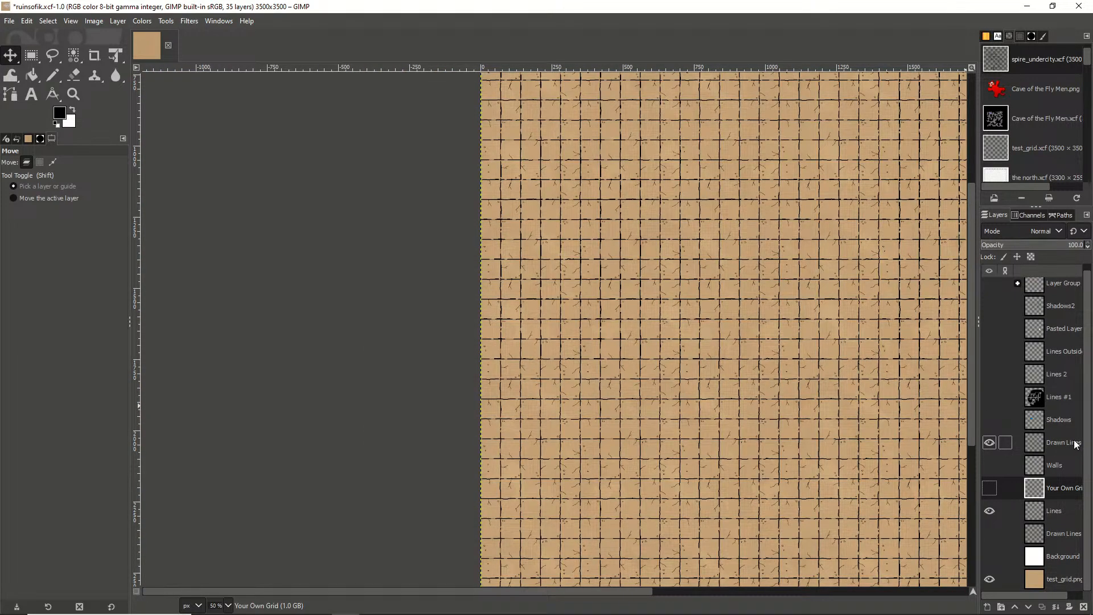
left_click(989, 465)
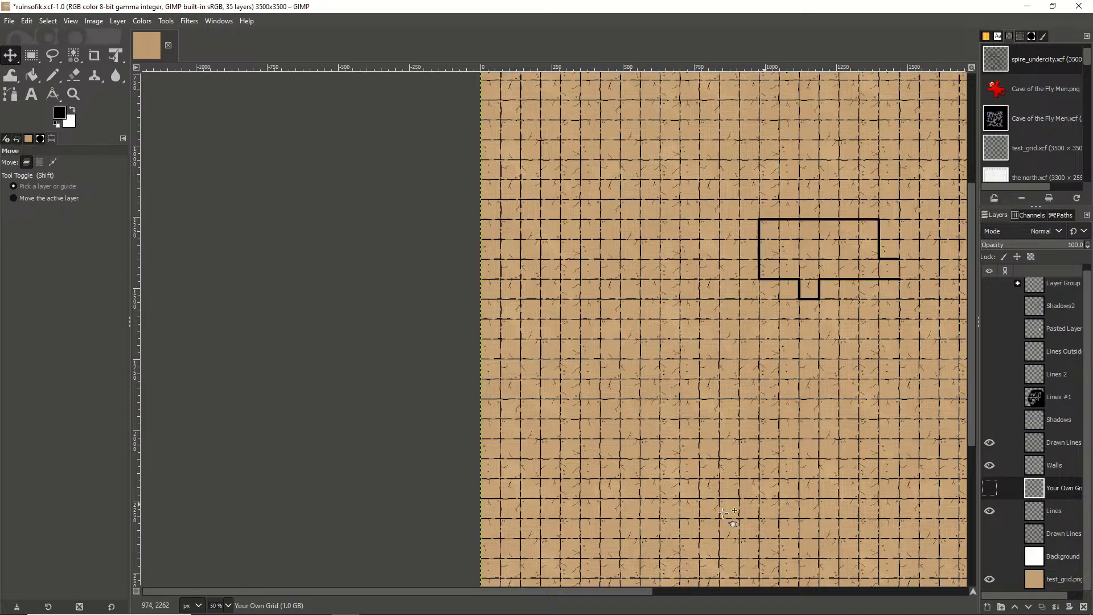
left_click_drag(576, 597, 640, 596)
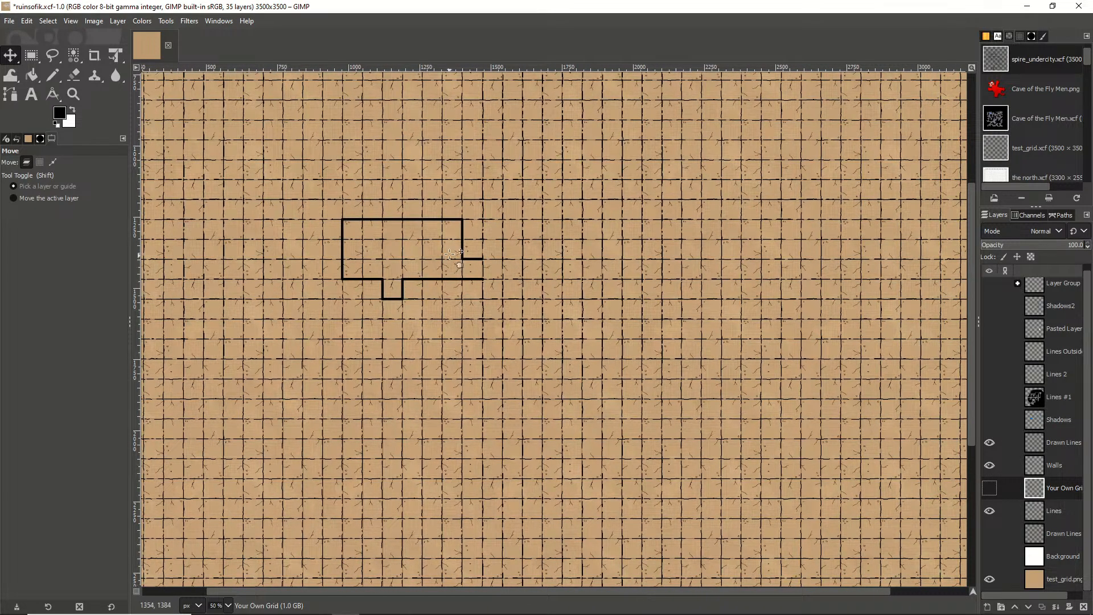
Set the Pencil size to 9 px and make the Walls layer active for drawing at the open end of the corridor wall
left_click(51, 75)
scroll(97, 214, "up", 5)
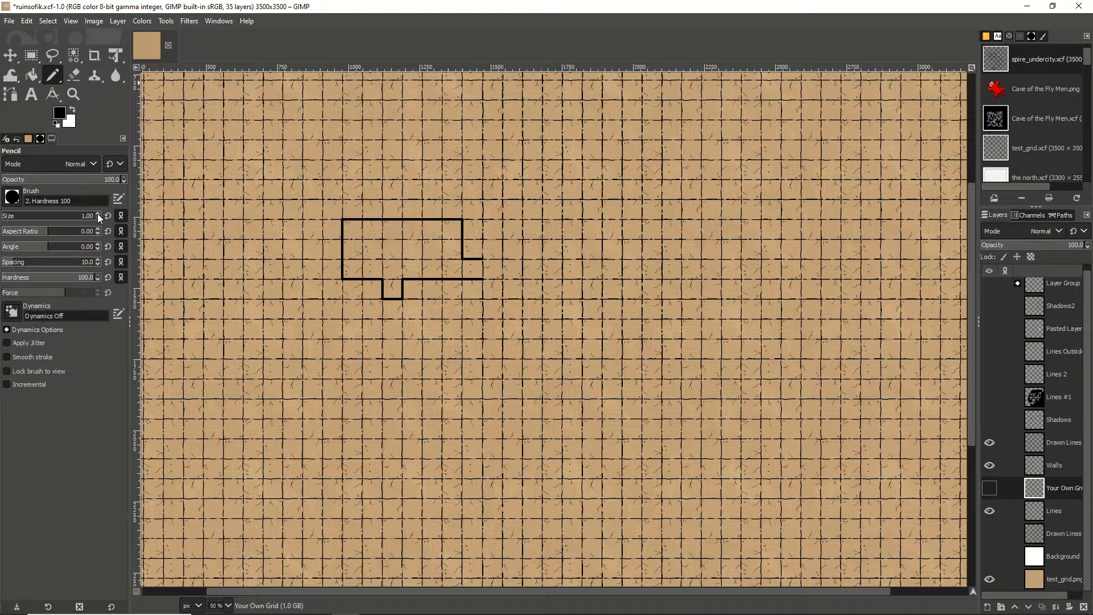
left_click(97, 214)
left_click(98, 214)
left_click(98, 214)
scroll(560, 241, "up", 4)
scroll(560, 240, "down", 4)
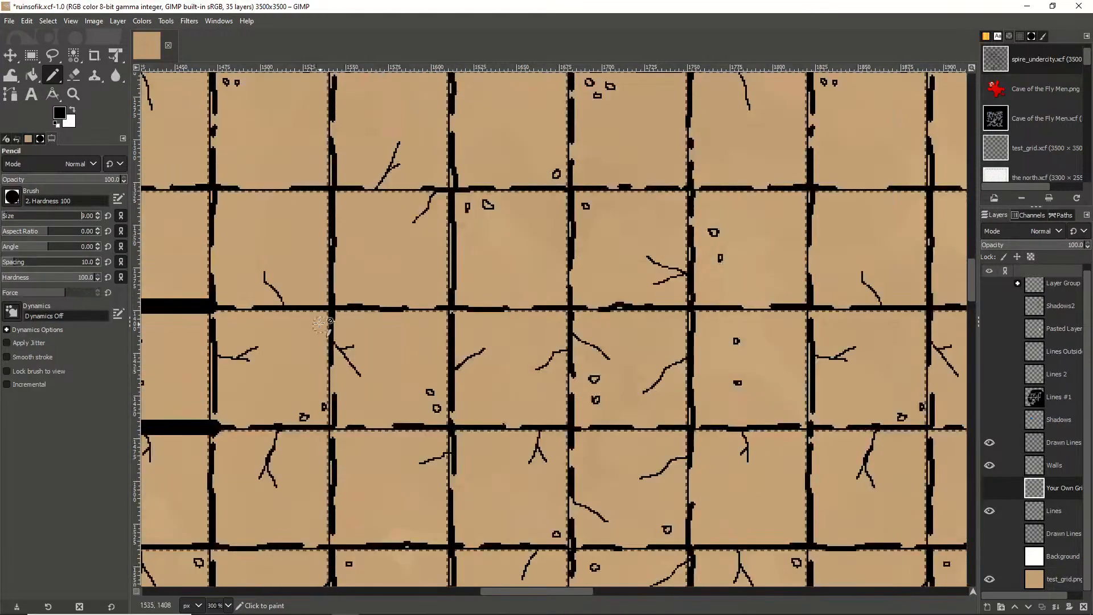
scroll(274, 253, "up", 3)
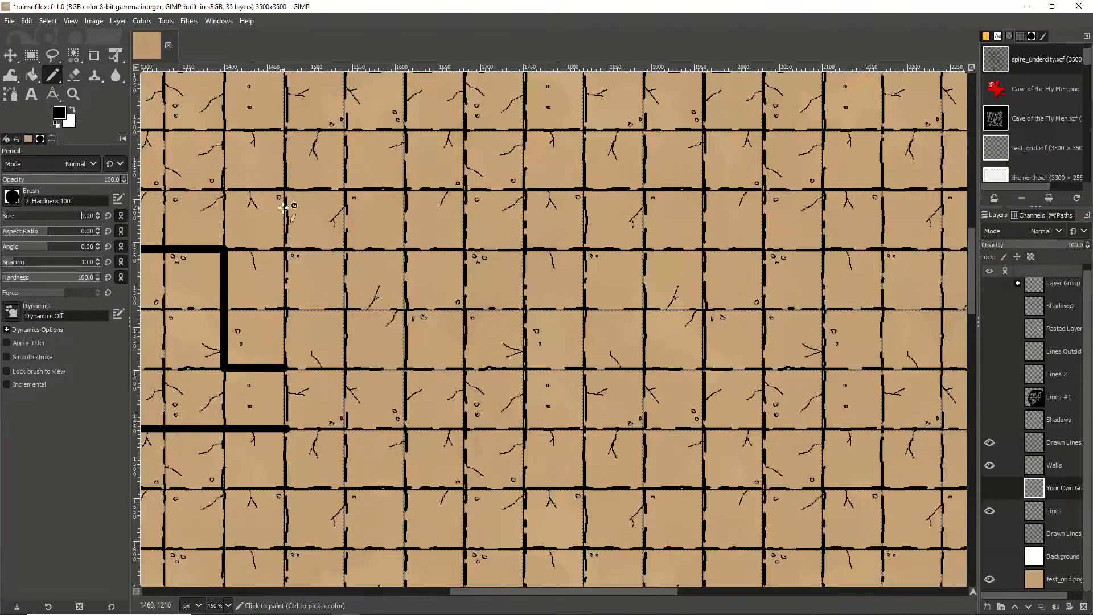
scroll(283, 209, "up", 2)
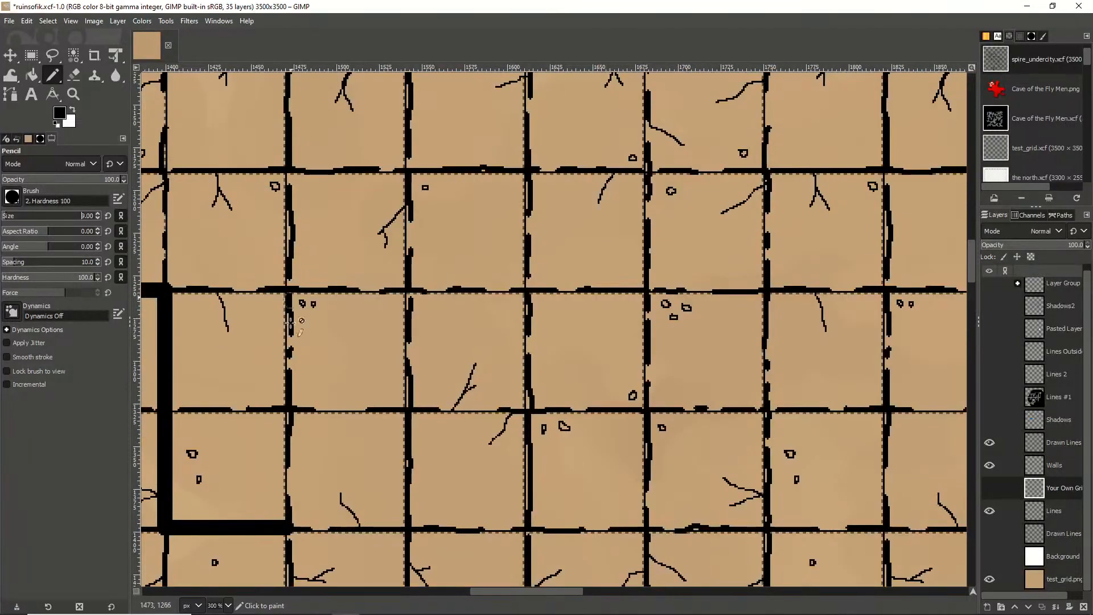
left_click(282, 530)
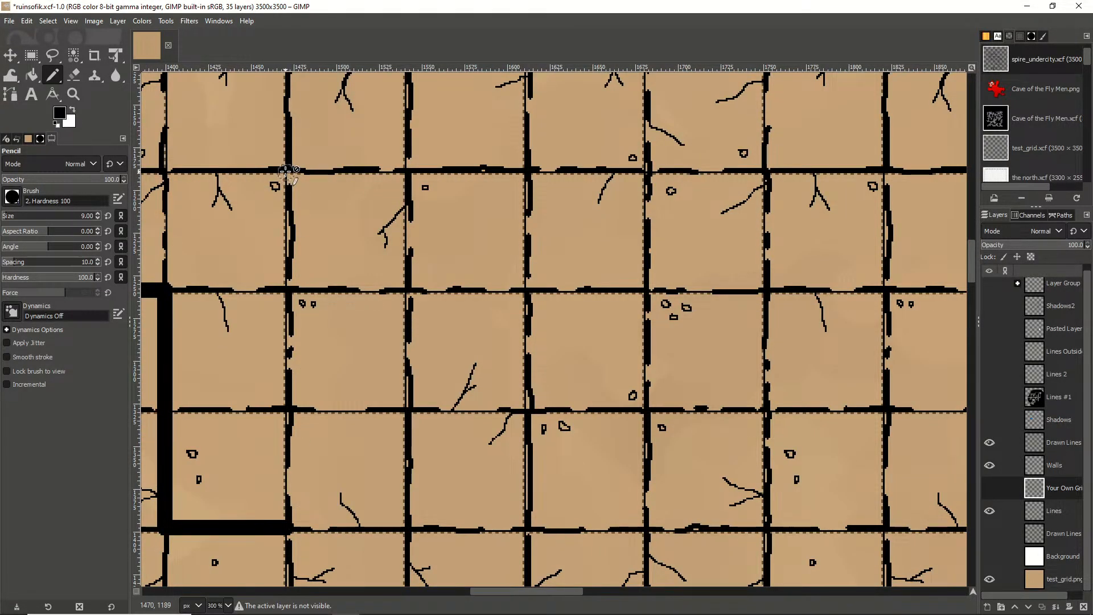
left_click(1005, 465)
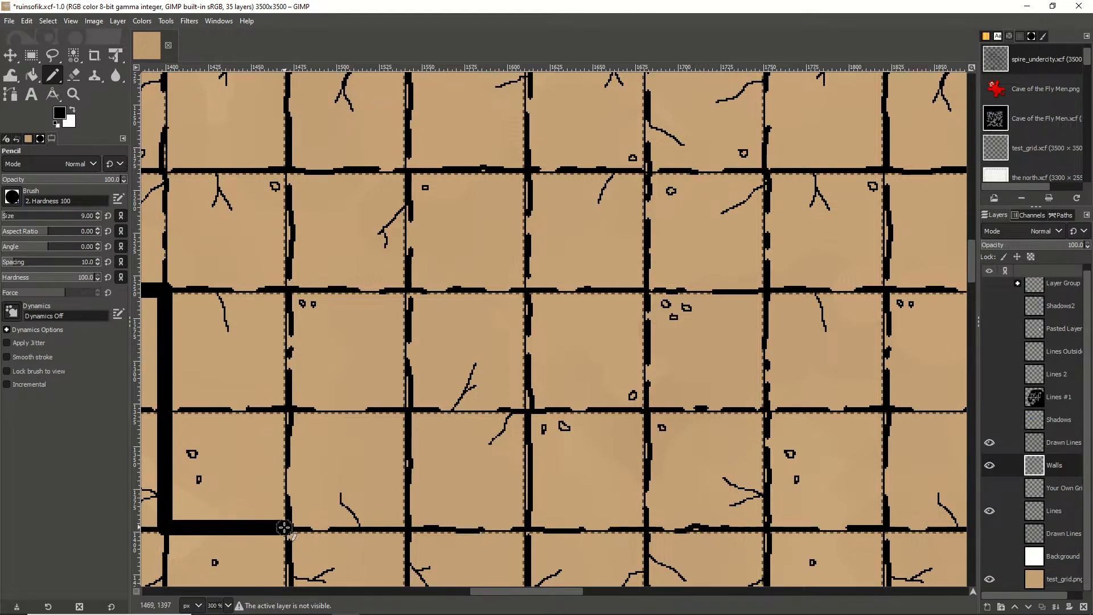
Draw straight walls three squares up from the corridor's end corner, two squares across and three squares back down to outline a room
left_click(286, 171, "shift")
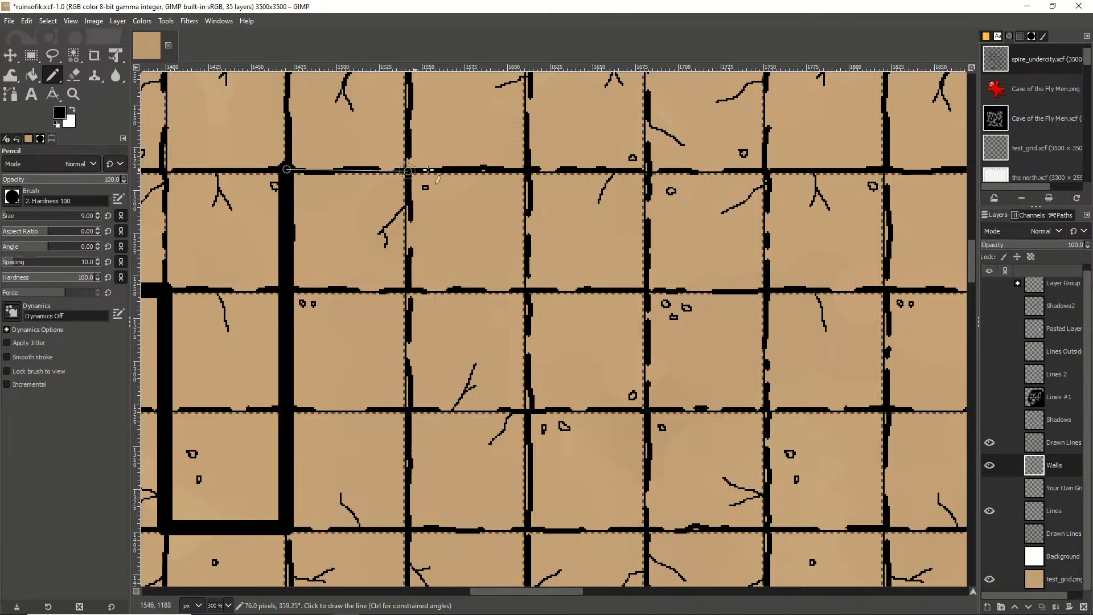
left_click(527, 169, "shift")
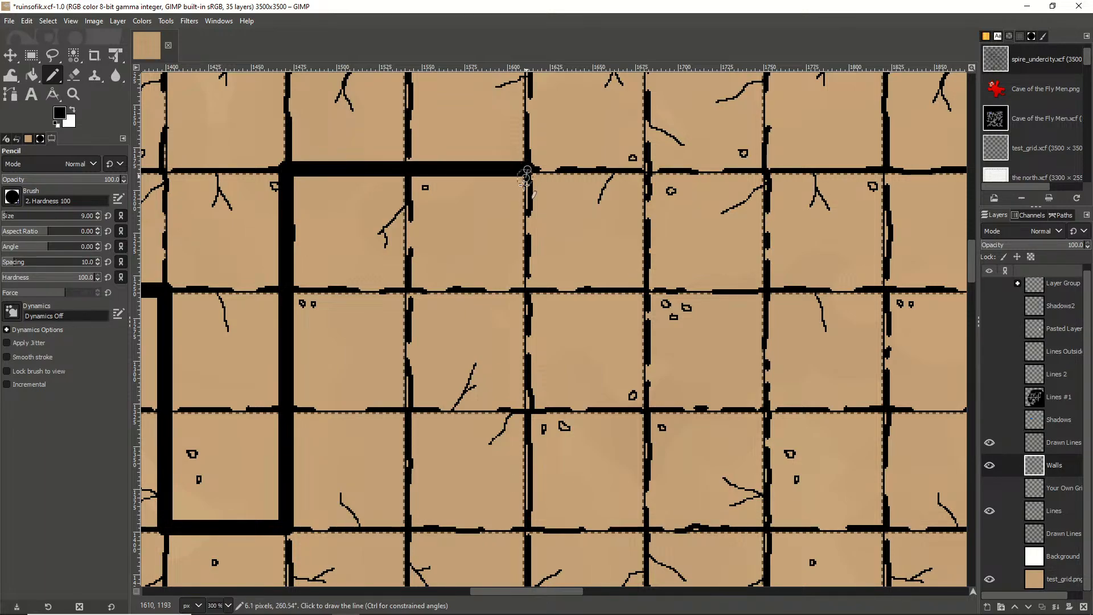
left_click(528, 529, "shift")
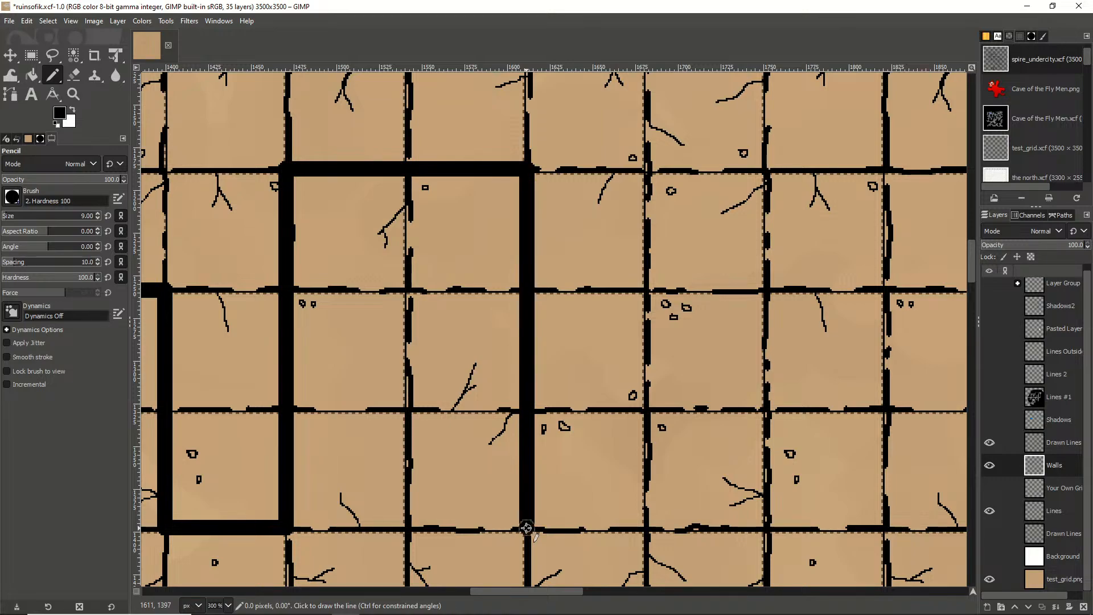
Draw the new room's lower wall as two straight pieces, leaving a doorway gap in the middle
scroll(524, 524, "down", 5)
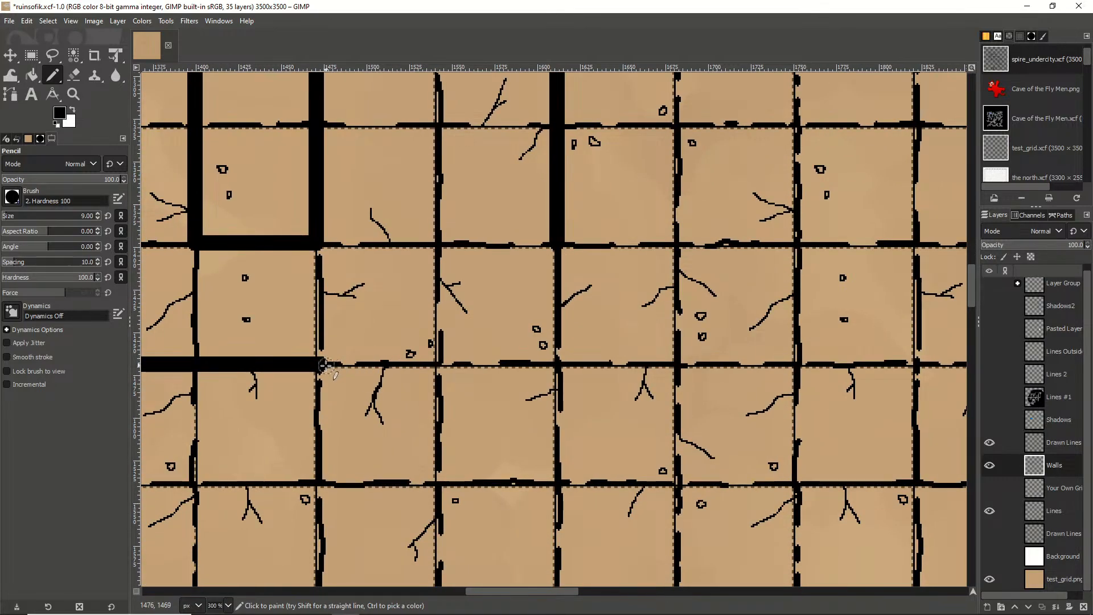
scroll(344, 257, "up", 4)
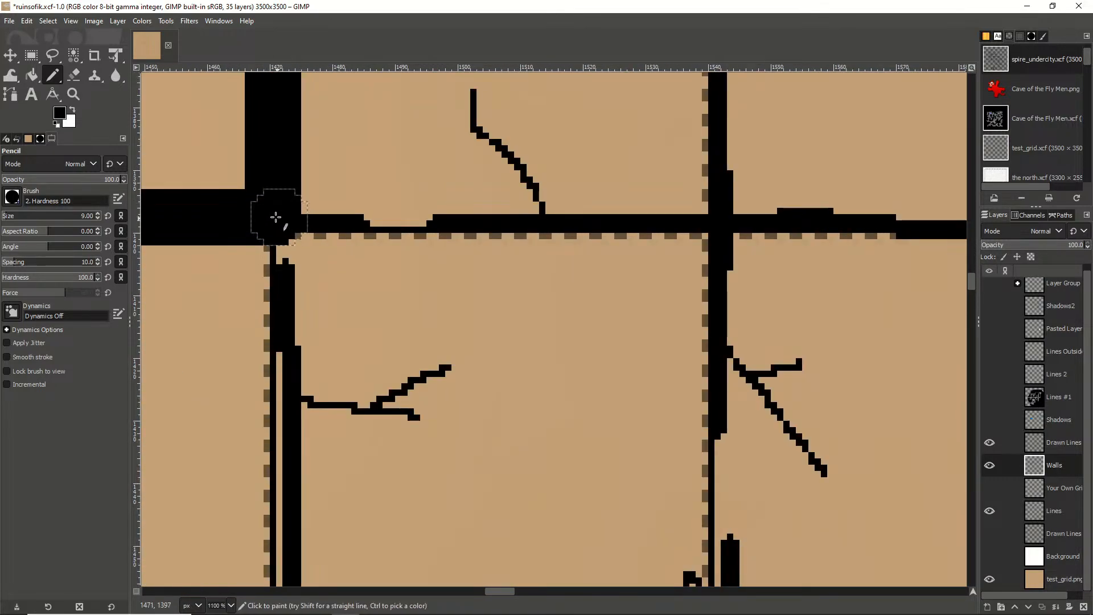
left_click(273, 217)
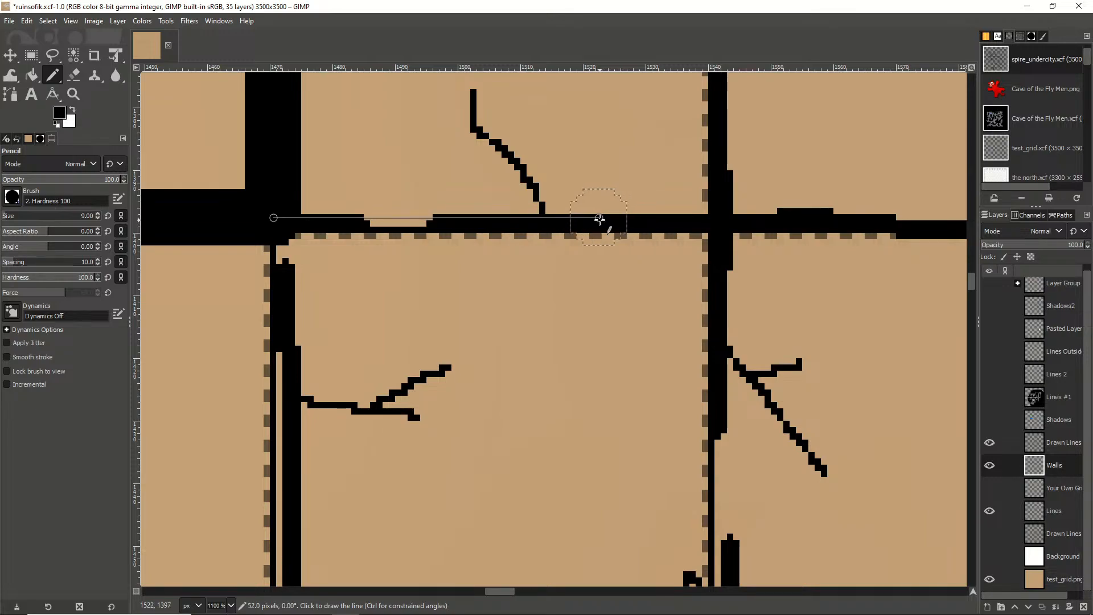
left_click(597, 222, "shift")
scroll(598, 222, "right", 5)
scroll(522, 240, "right", 1)
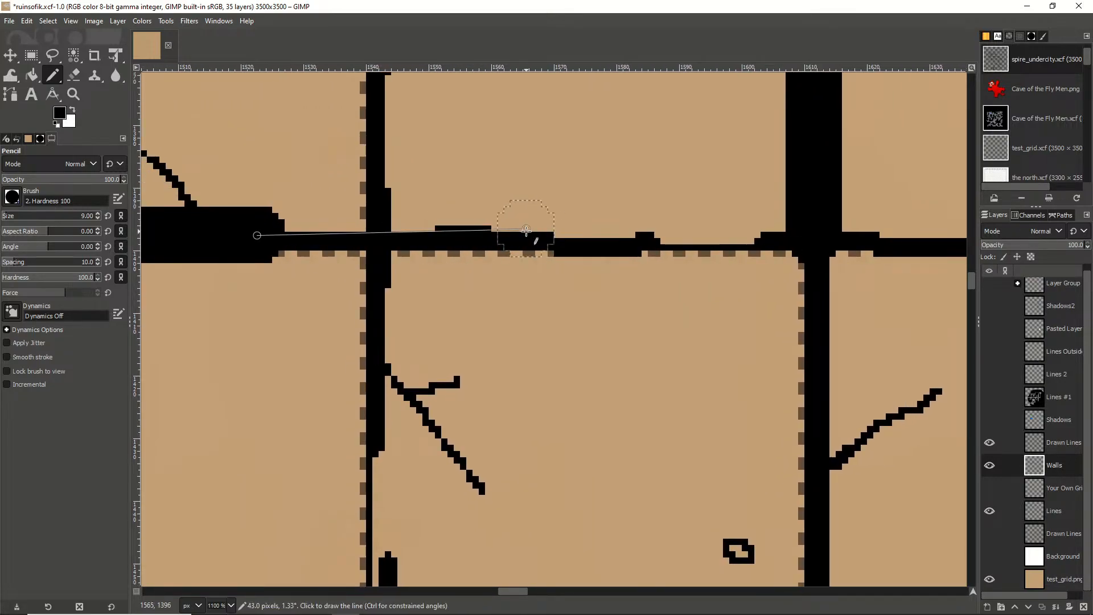
left_click(518, 236, "shift")
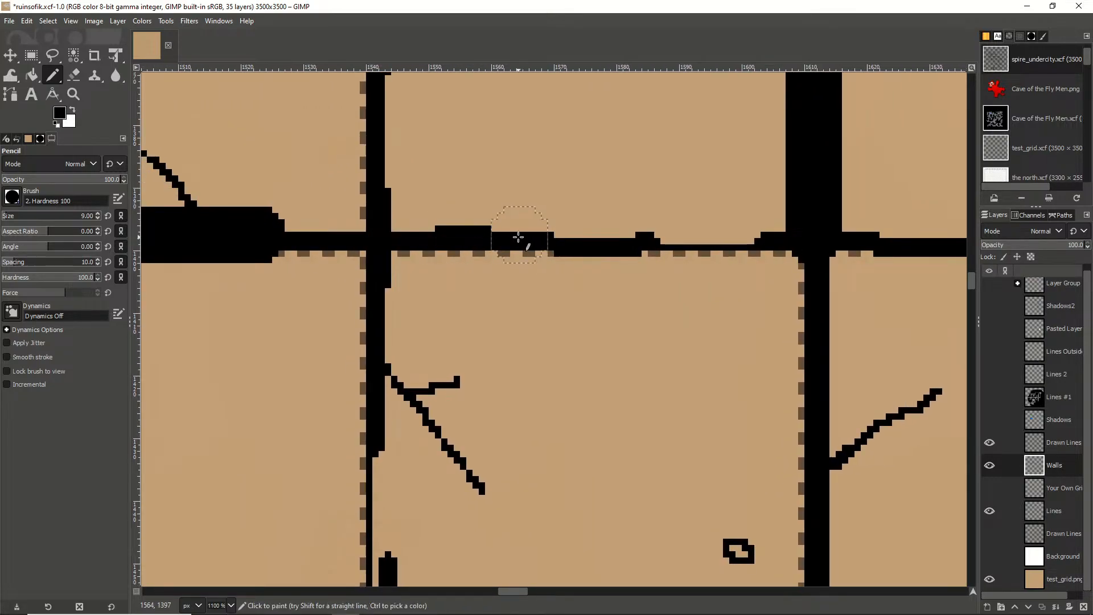
left_click(816, 235, "shift")
scroll(740, 278, "down", 6, "ctrl")
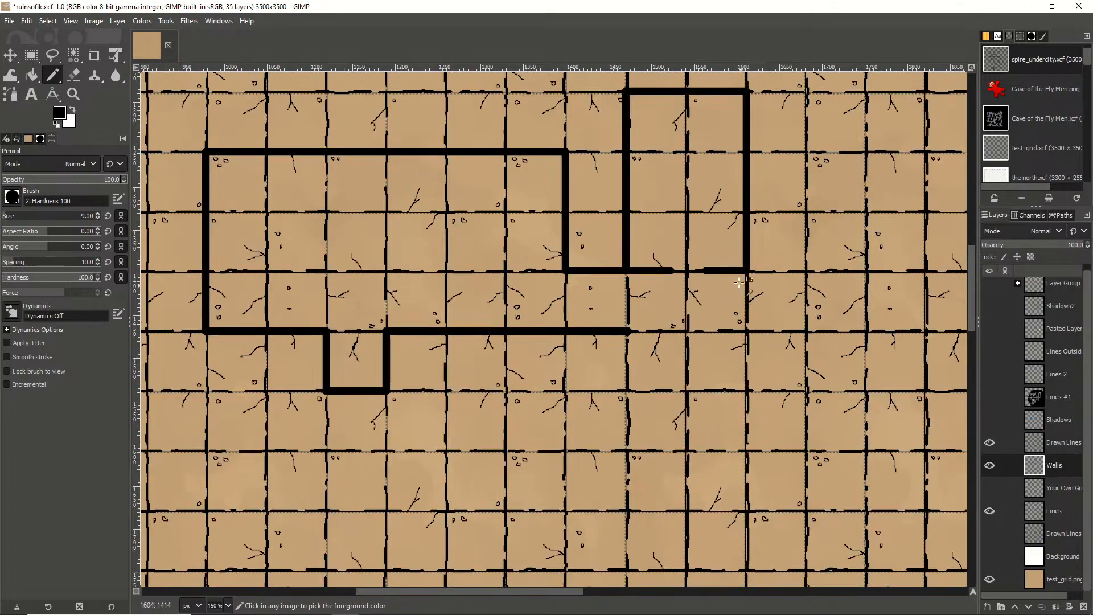
Draw a freehand cave outline from the open corridor wall to the new room's lower corner, with a small irregular pillar inside
scroll(728, 346, "up", 2, "ctrl")
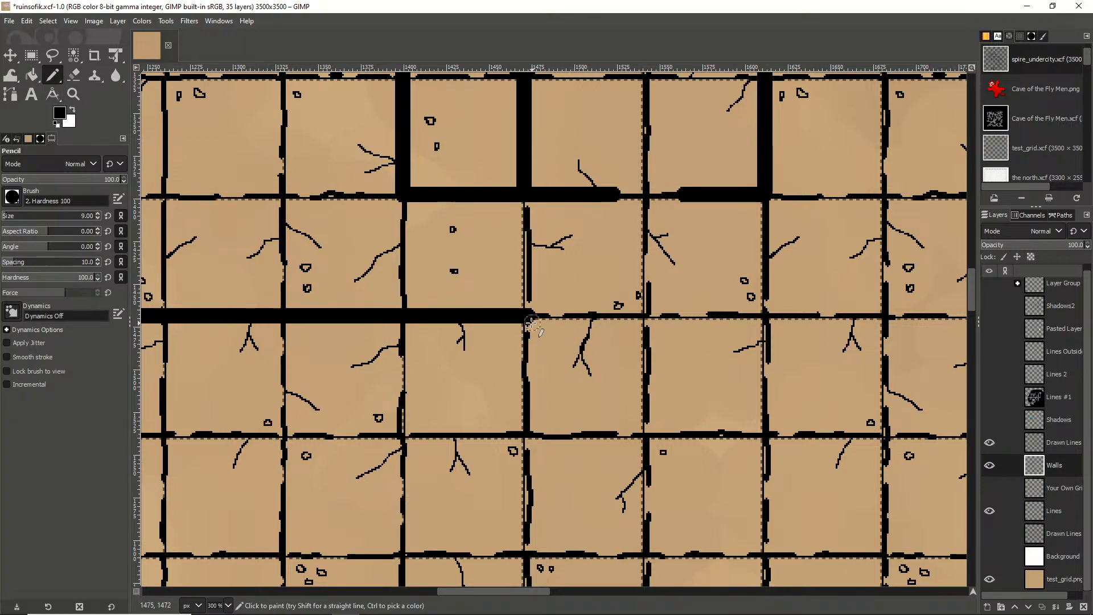
mouse_move(526, 314)
left_mouse_down()
mouse_move(640, 442)
mouse_move(819, 525)
left_mouse_up()
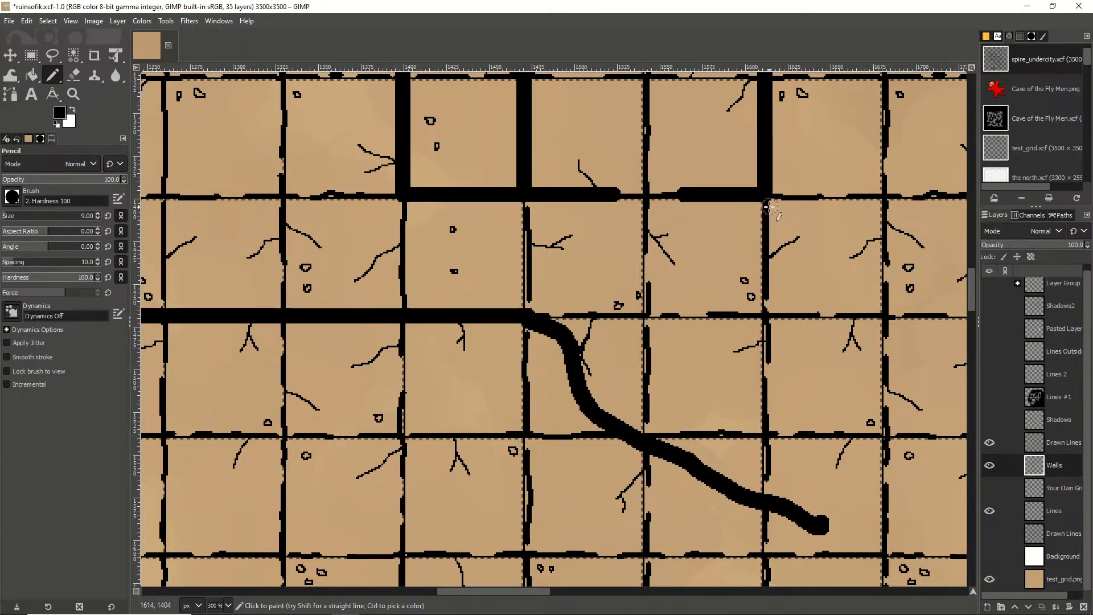
mouse_move(777, 208)
left_mouse_down()
mouse_move(800, 265)
mouse_move(896, 378)
left_mouse_up()
mouse_move(897, 379)
left_mouse_down()
mouse_move(766, 325)
mouse_move(576, 156)
mouse_move(594, 167)
mouse_move(796, 156)
left_mouse_up()
mouse_move(925, 402)
left_mouse_down()
mouse_move(844, 532)
mouse_move(687, 547)
mouse_move(530, 547)
mouse_move(456, 482)
mouse_move(506, 389)
mouse_move(509, 310)
left_mouse_up()
mouse_move(675, 290)
left_mouse_down()
mouse_move(670, 347)
mouse_move(697, 389)
mouse_move(723, 345)
mouse_move(682, 294)
mouse_move(664, 322)
left_mouse_up()
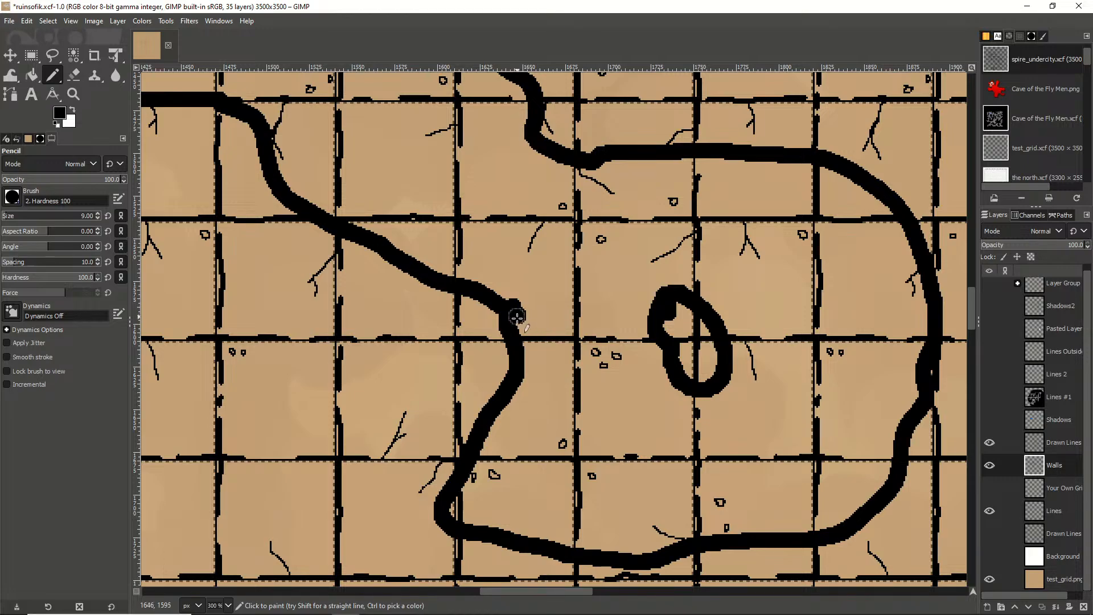
Set the Pencil size to 3 px and outline a small rectangular door across the gap in the room's lower wall
scroll(555, 319, "down", 4, "ctrl")
scroll(587, 317, "up", 1, "ctrl")
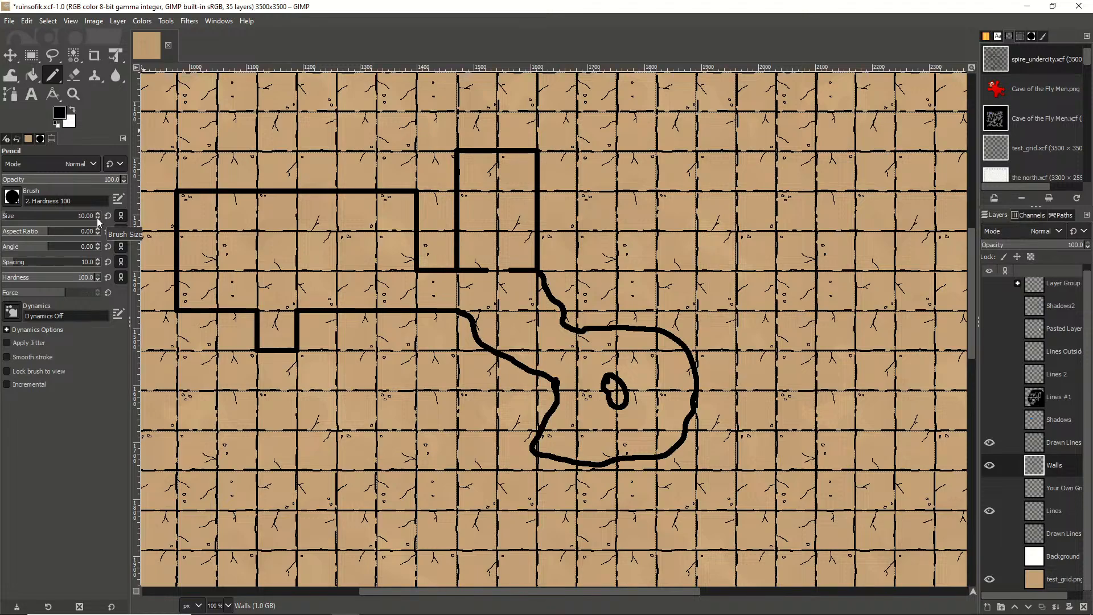
scroll(97, 218, "down", 6)
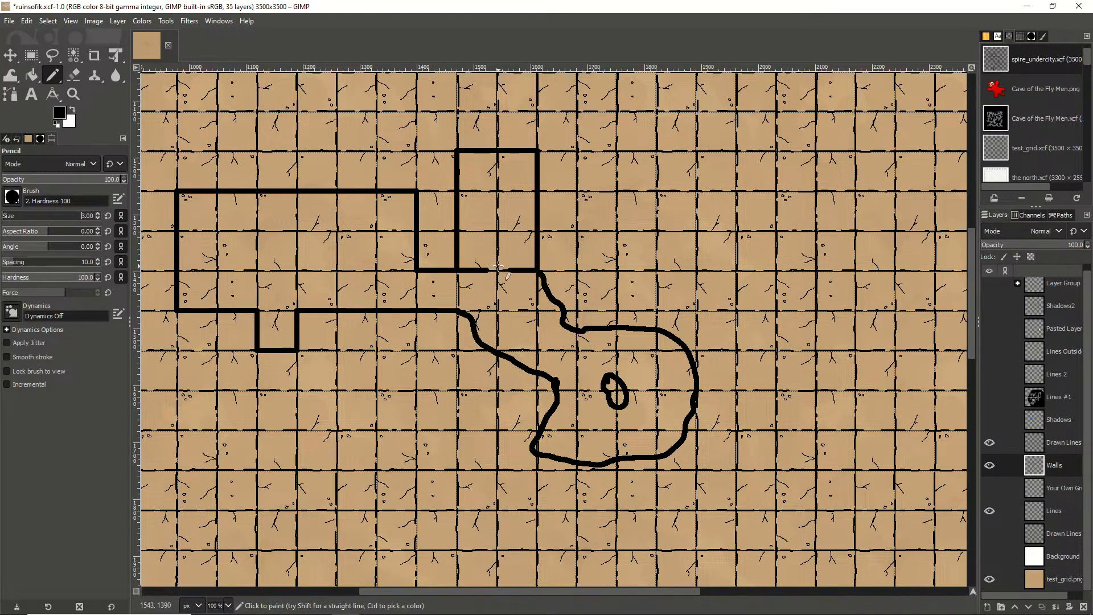
scroll(490, 277, "up", 7, "ctrl")
mouse_move(490, 277)
left_mouse_down()
mouse_move(374, 275)
mouse_move(373, 329)
mouse_move(416, 350)
mouse_move(576, 357)
mouse_move(615, 337)
mouse_move(611, 286)
mouse_move(579, 257)
mouse_move(464, 251)
left_mouse_up()
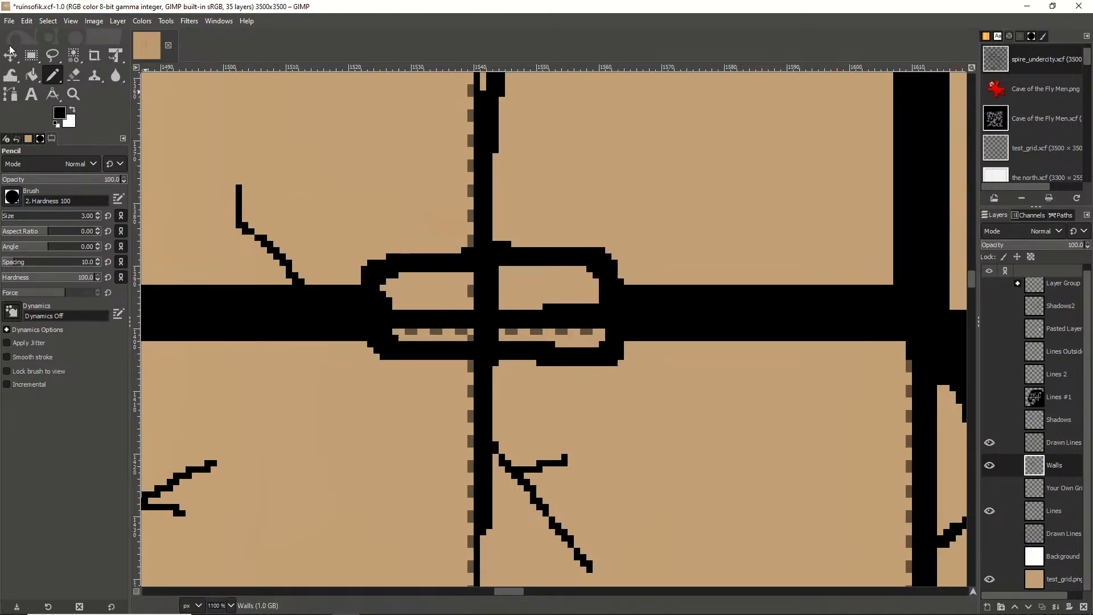
Fill the door outline with the white background colour and move the Walls layer above the Drawn Lines layer
left_click(32, 76)
left_click(514, 289)
scroll(521, 292, "down", 4, "ctrl")
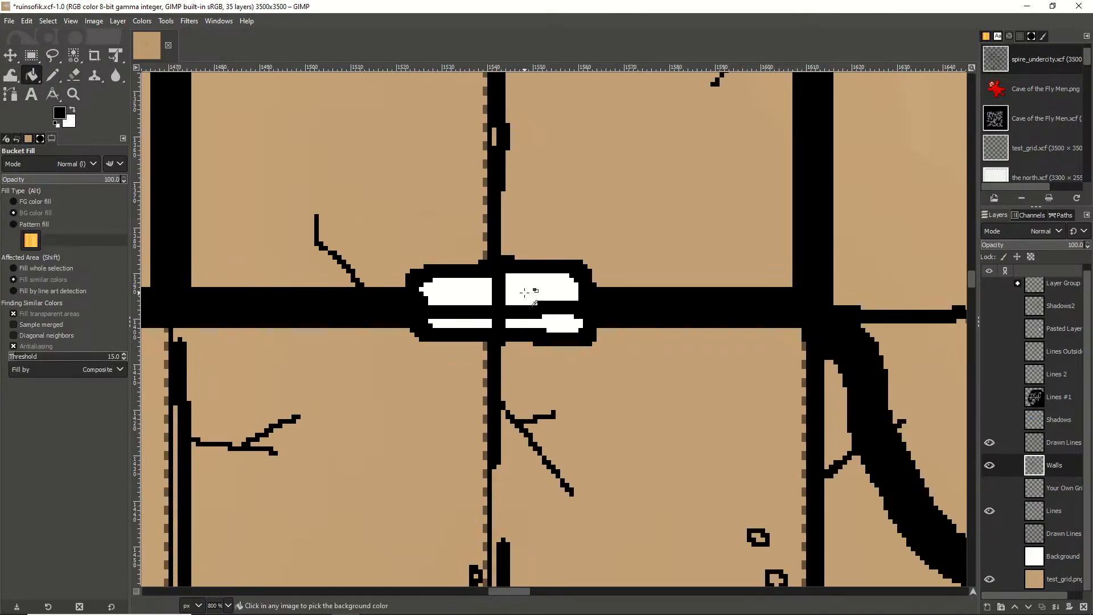
scroll(524, 293, "down", 1, "ctrl")
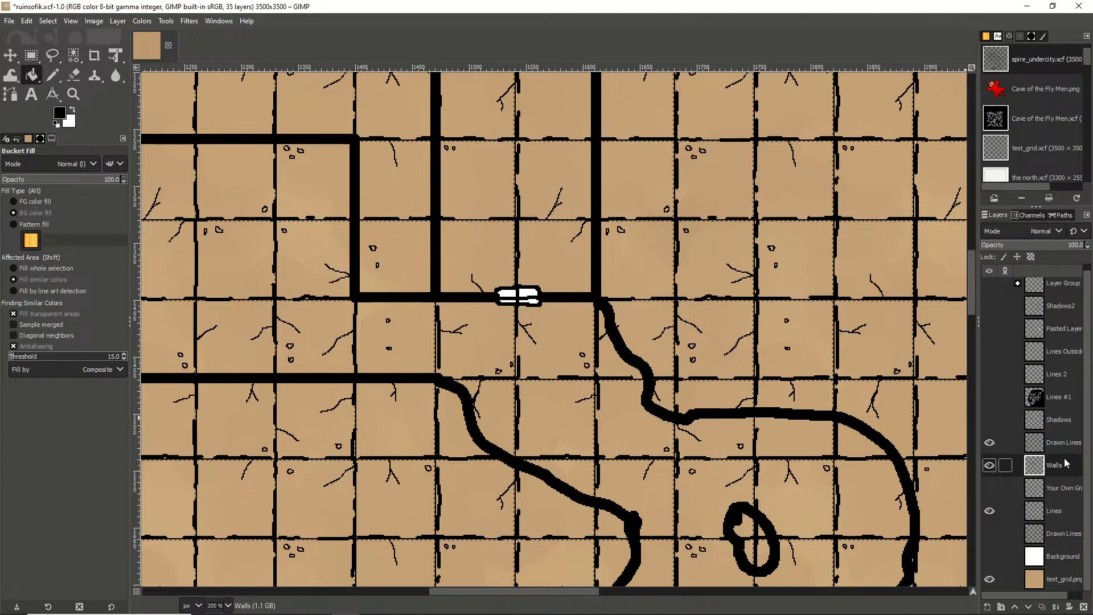
left_click_drag(1064, 465, 1059, 440)
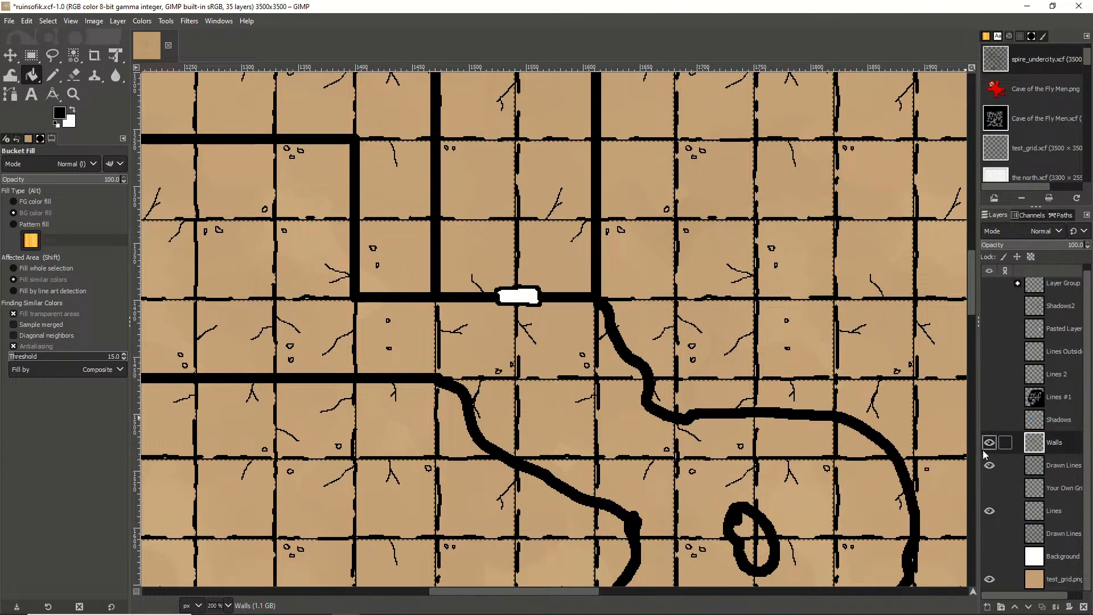
Hide the test_grid.png parchment layer and show the white Background layer instead
left_click(990, 579)
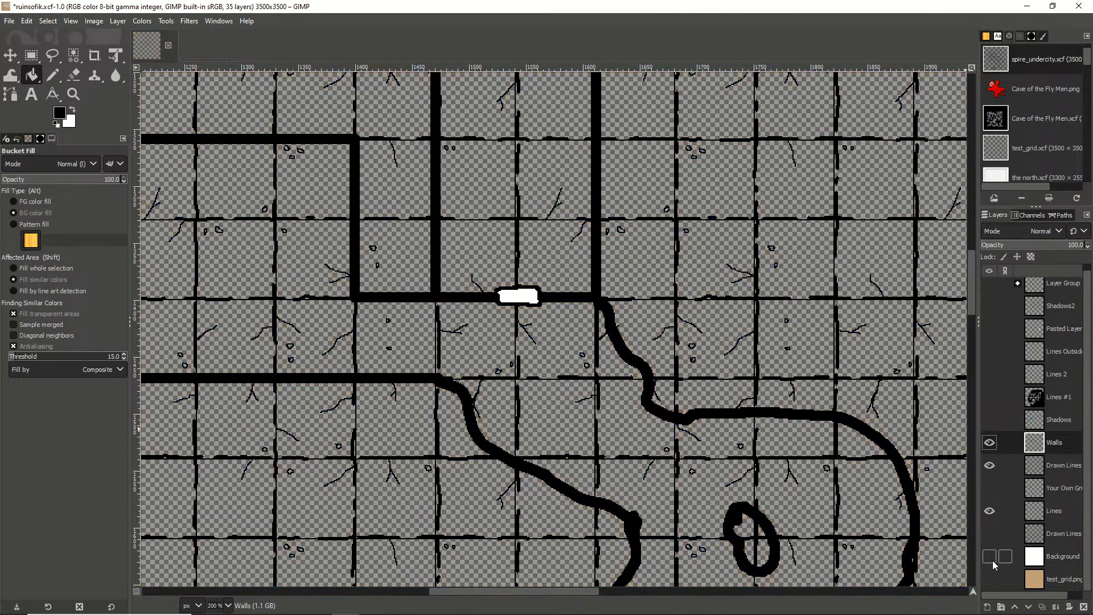
left_click(989, 556)
scroll(842, 473, "down", 5, "ctrl")
scroll(818, 461, "up", 3, "ctrl")
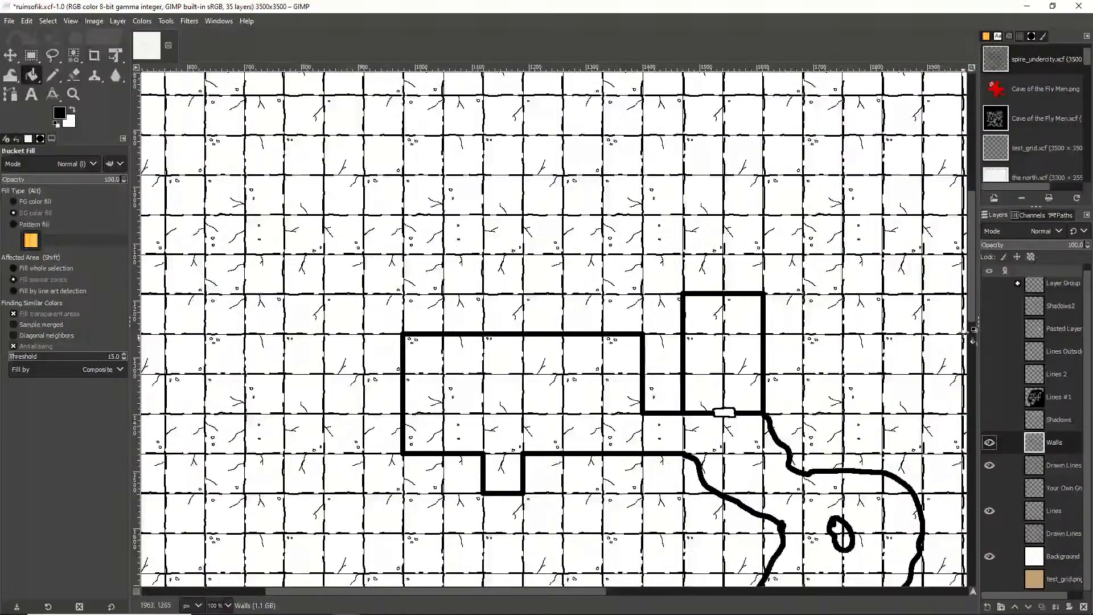
scroll(921, 426, "down", 3)
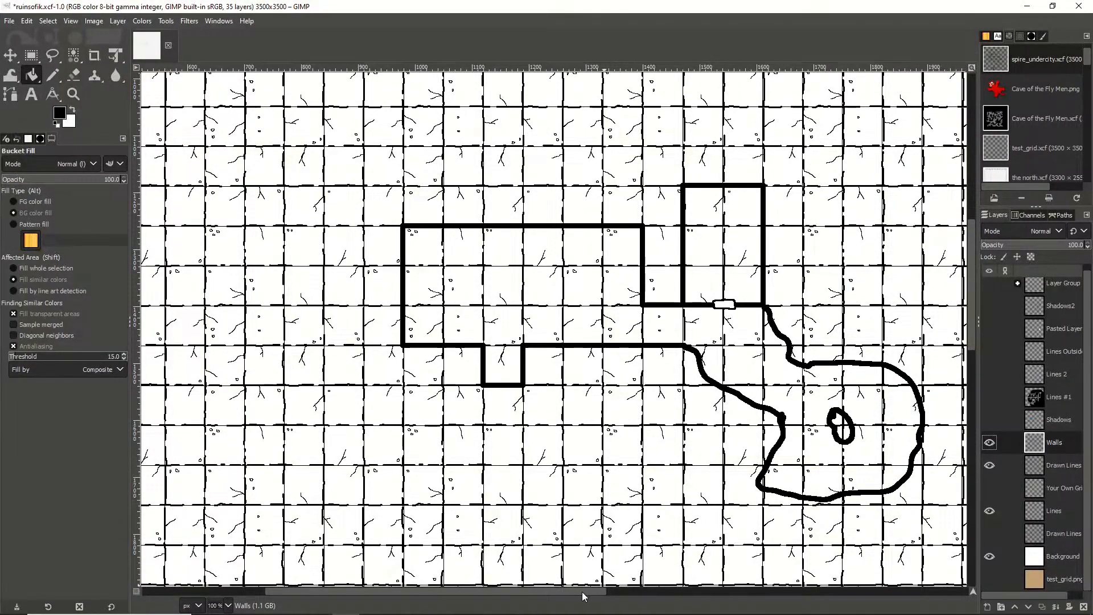
left_click_drag(582, 592, 618, 592)
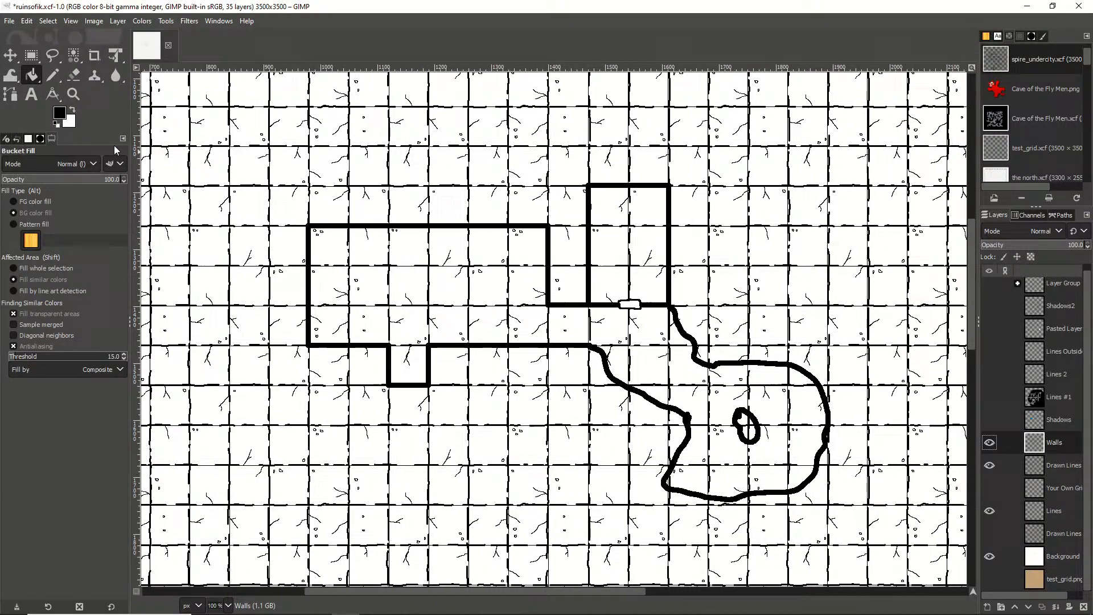
Try filling the area outside the walls with black by swapping the foreground and background colours, and undo the fill
left_click(73, 109)
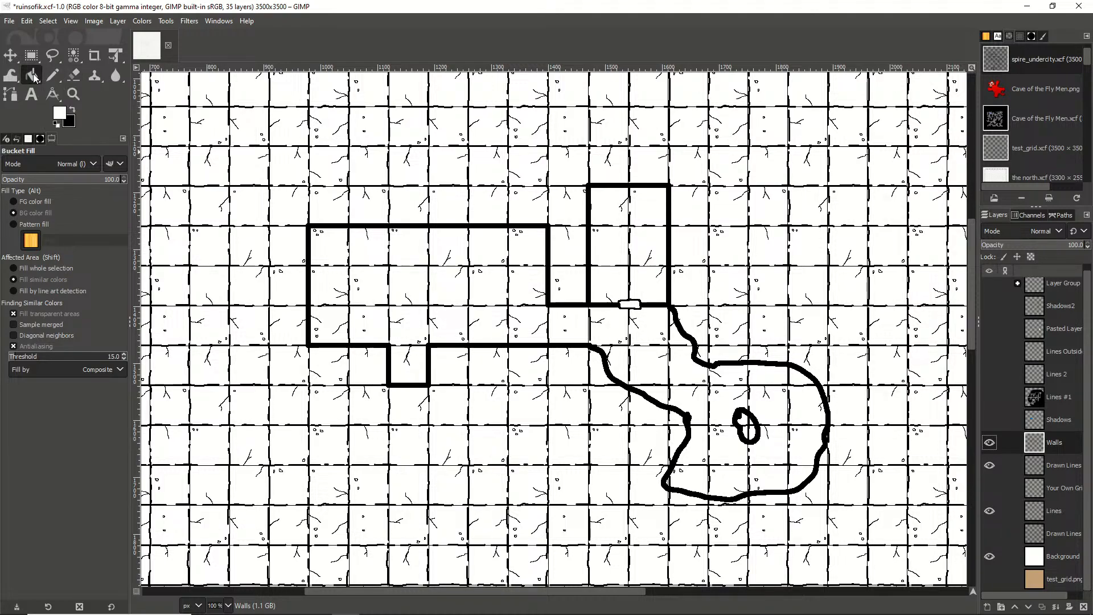
left_click(535, 163)
scroll(810, 283, "down", 3, "ctrl")
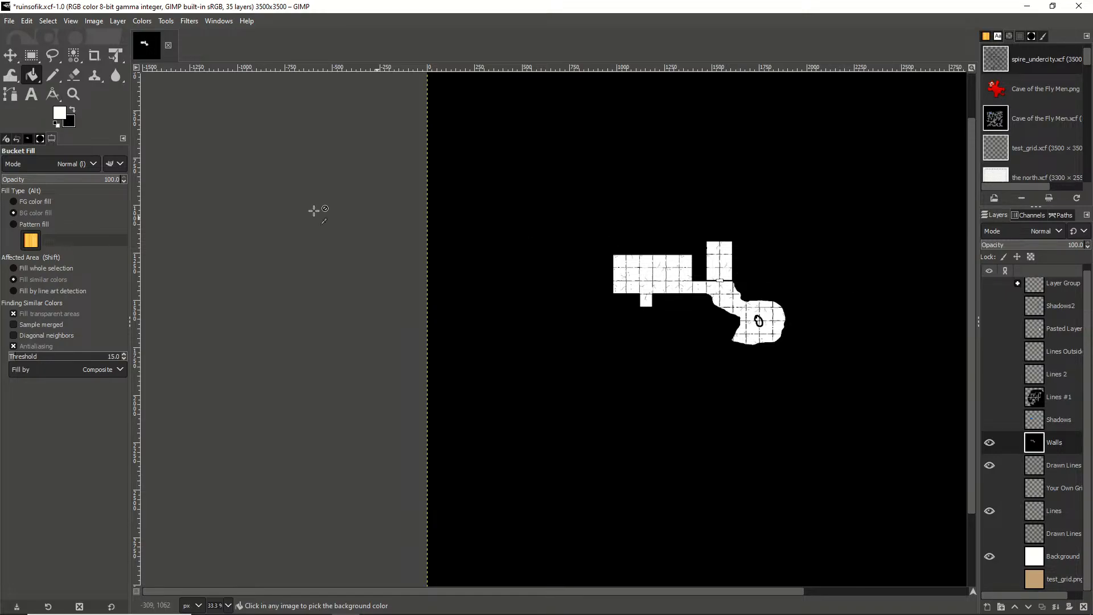
key("ctrl+z")
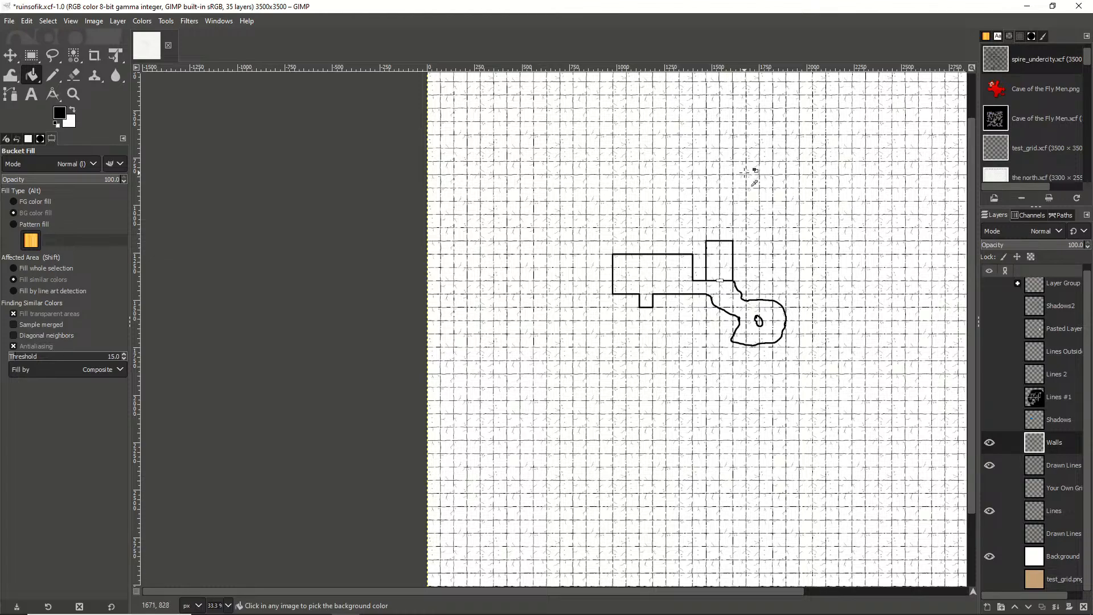
Fill the area outside the walls with white, and replace the Walls layer on view with the Lines #1 map layer
left_click(840, 347)
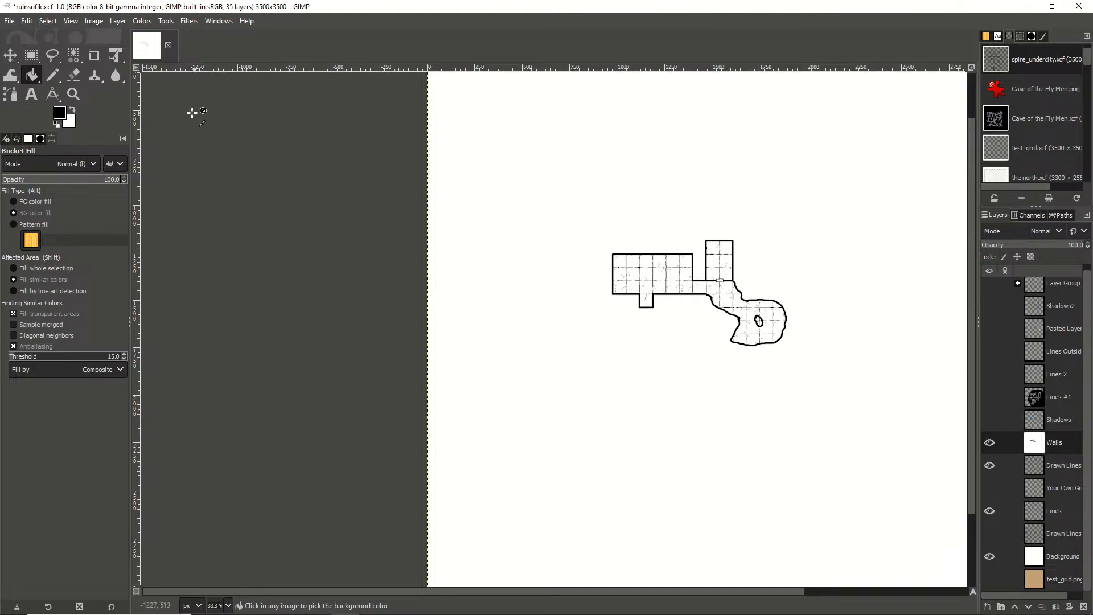
left_click(989, 442)
left_click(989, 397)
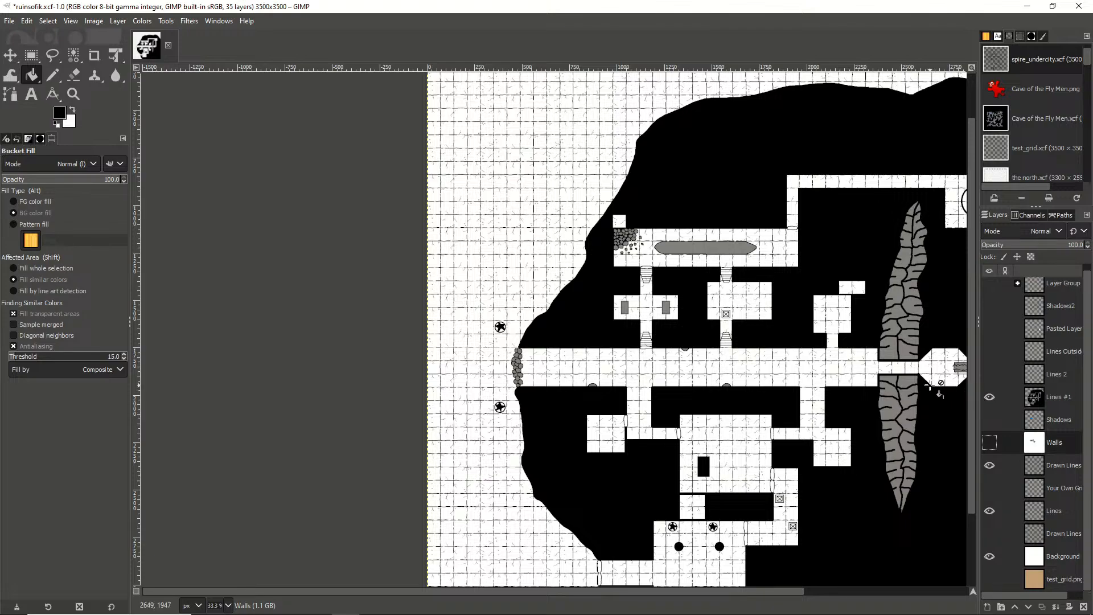
scroll(866, 371, "down", 3)
scroll(893, 367, "up", 5)
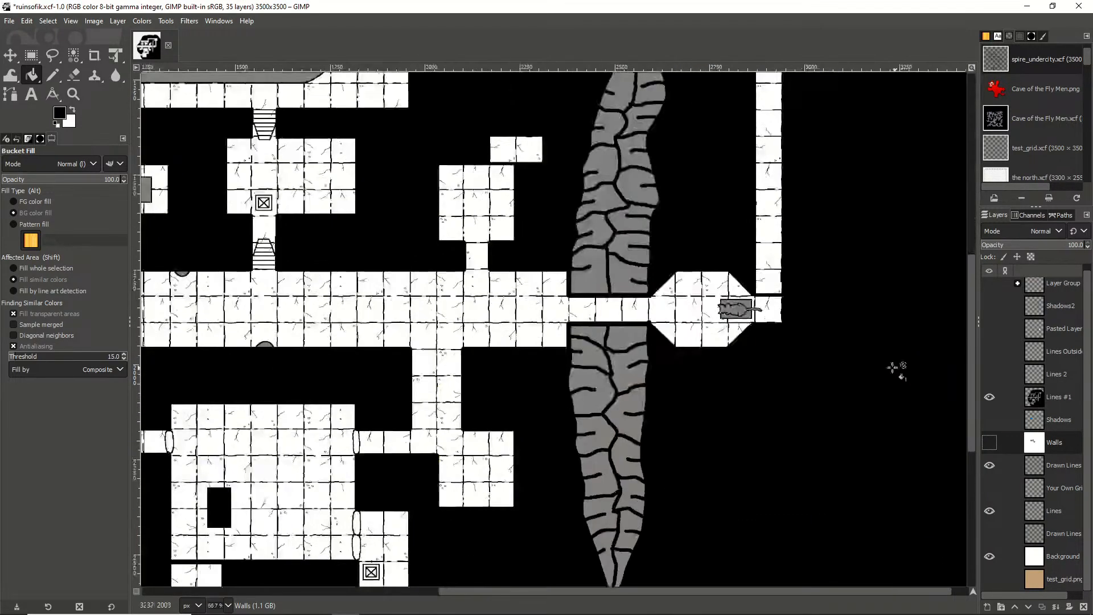
scroll(892, 367, "down", 1)
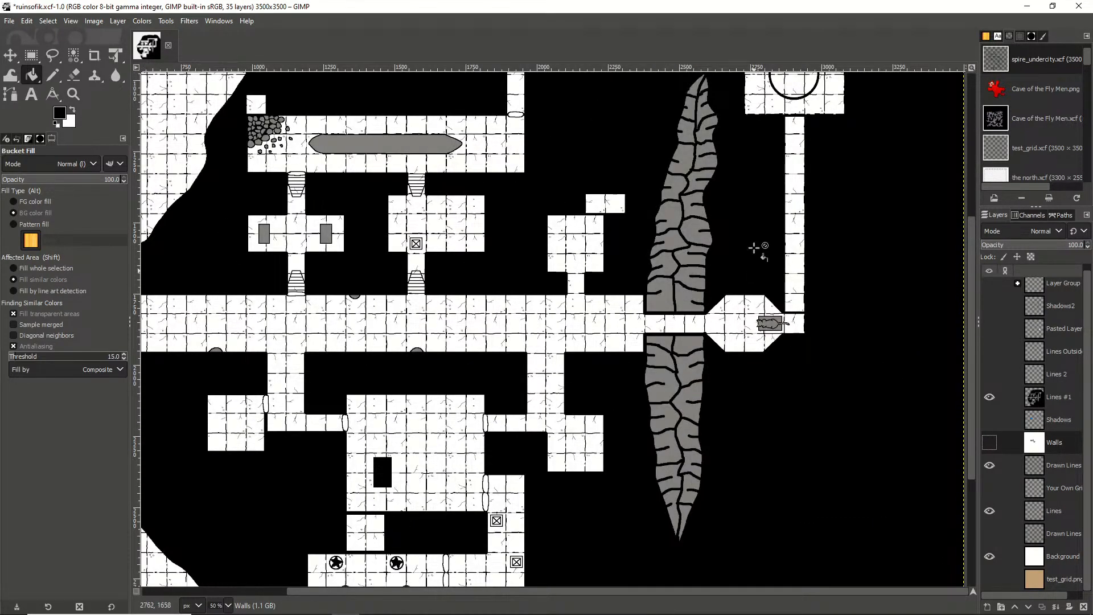
left_click_drag(970, 296, 964, 194)
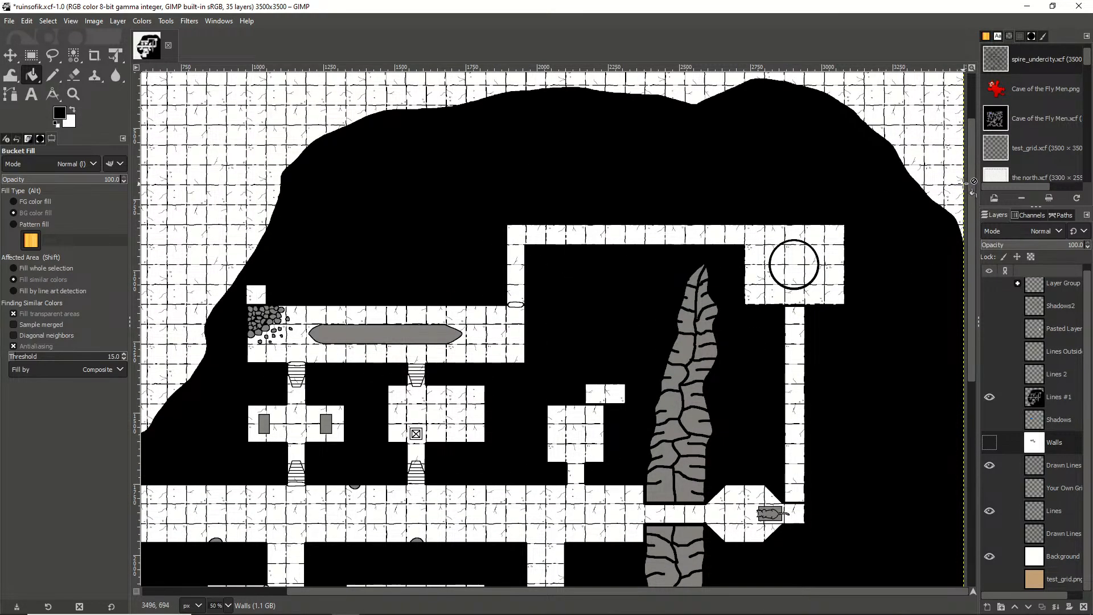
left_click_drag(972, 194, 974, 289)
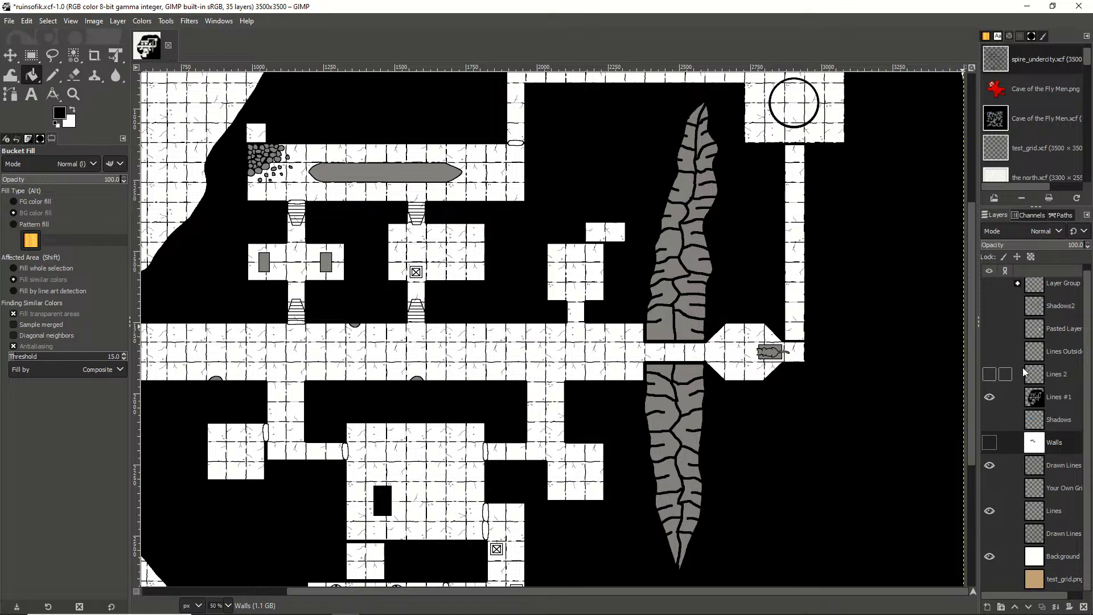
Show the Shadows2 layer and examine the shading along the room walls up close
scroll(1021, 375, "up", 1)
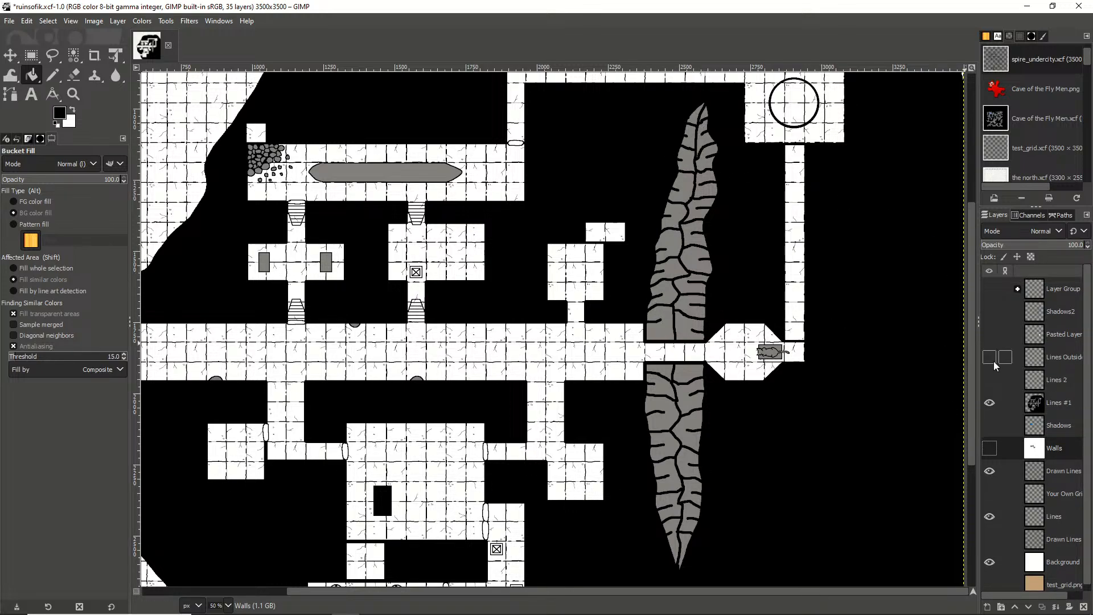
left_click(989, 312)
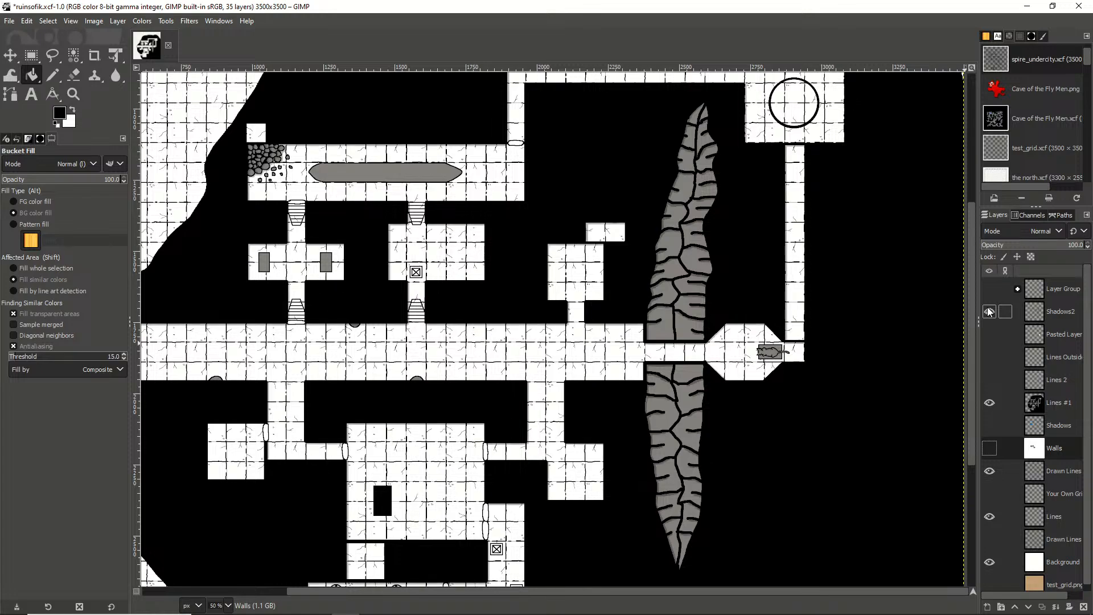
scroll(555, 280, "up", 4)
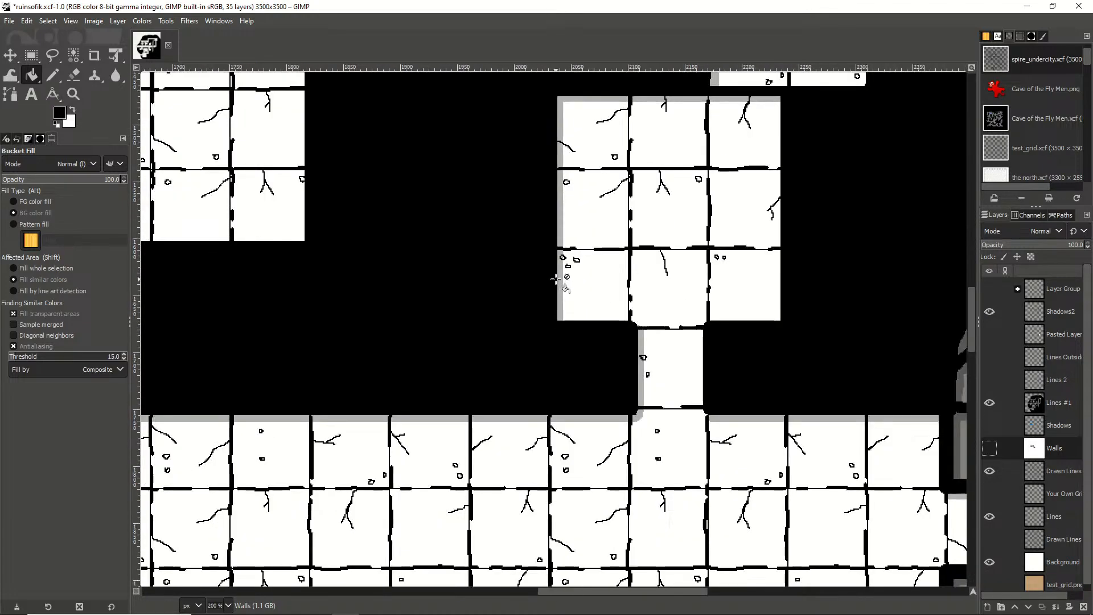
scroll(555, 279, "down", 1)
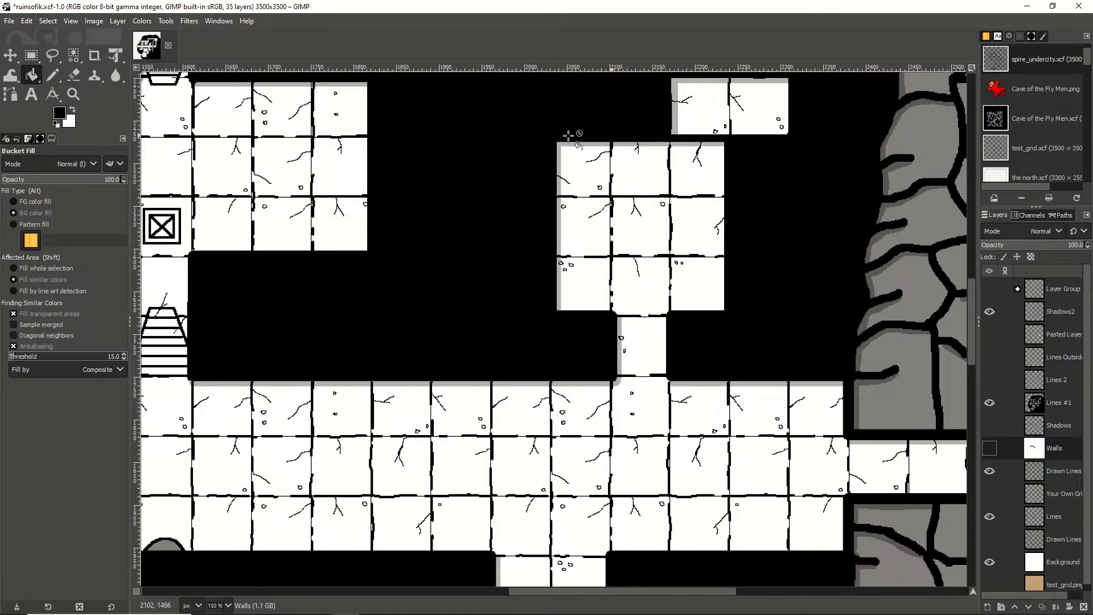
Select the Shadows2 layer and examine the wall shadows around the rooms, corridors and rubble pile across the map
left_click_drag(608, 590, 518, 587)
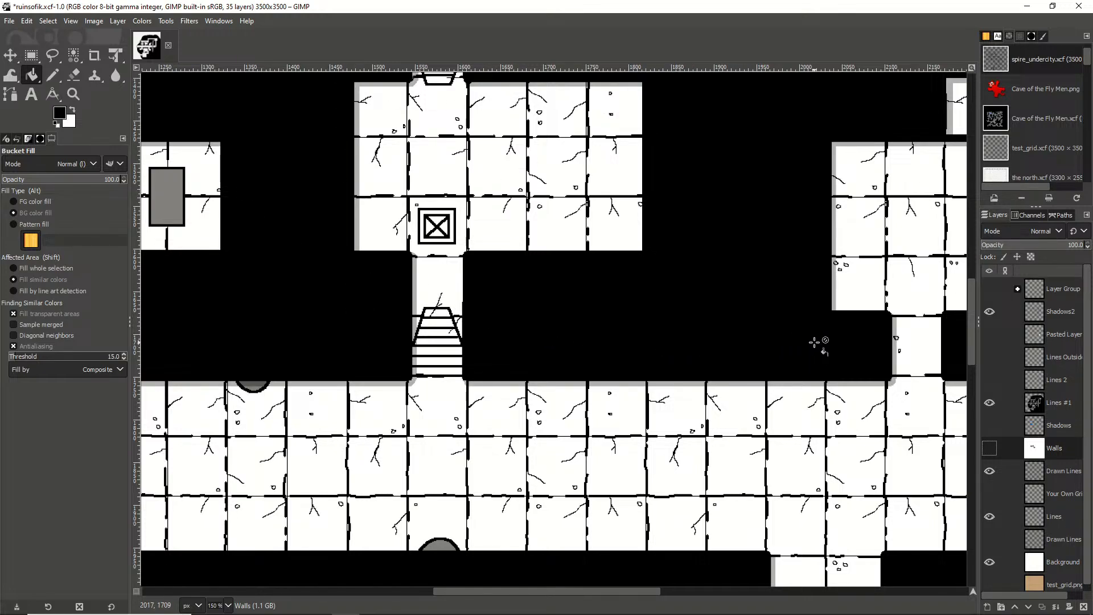
scroll(817, 344, "down", 2)
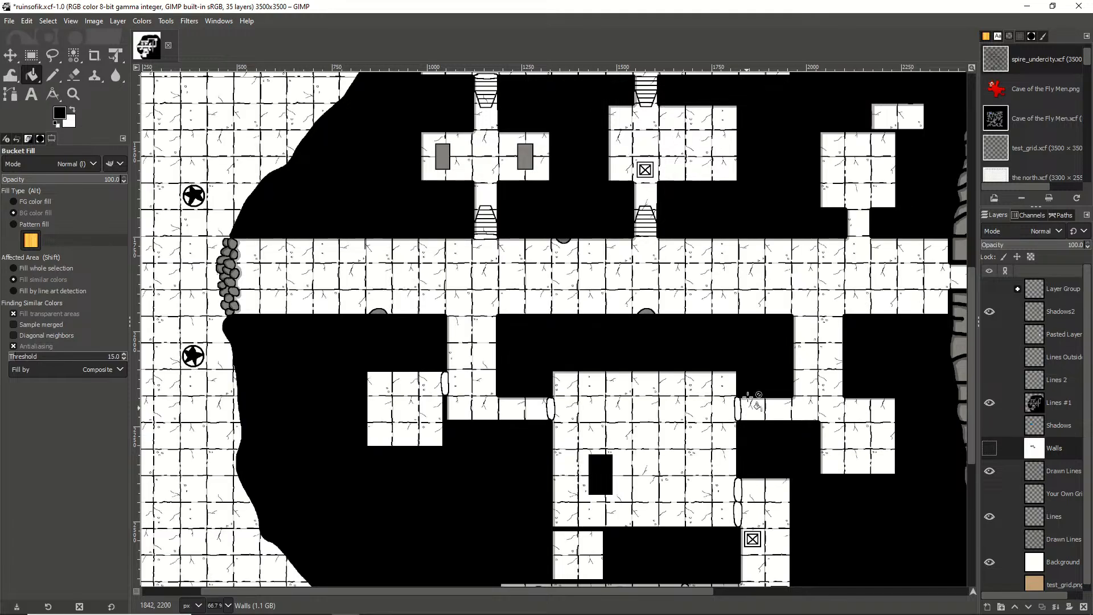
scroll(746, 410, "down", 3)
scroll(836, 290, "up", 2)
scroll(836, 281, "up", 1)
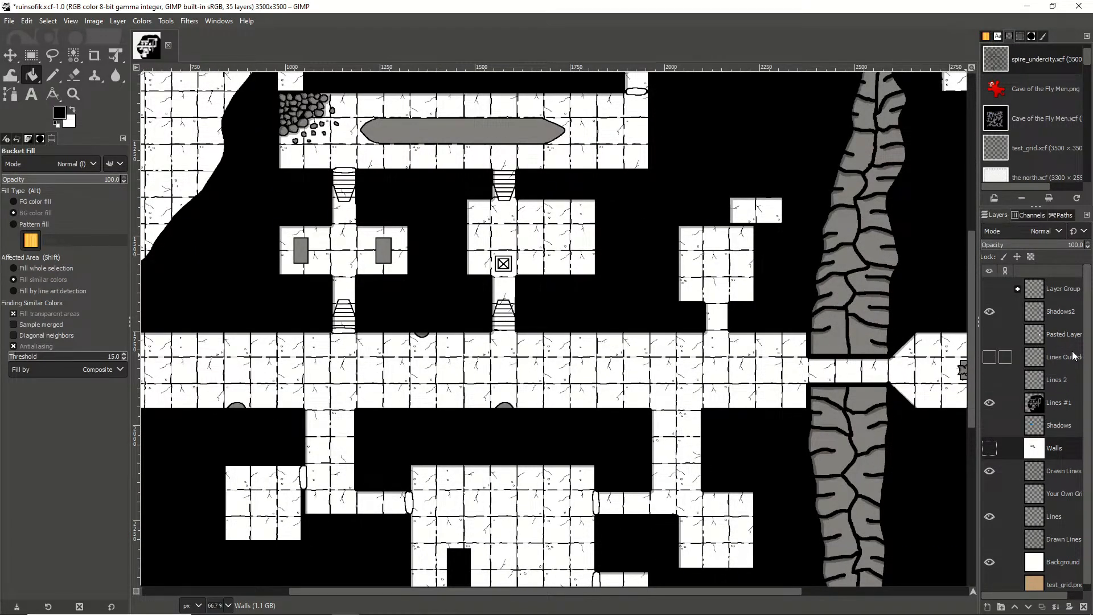
left_click(1063, 312)
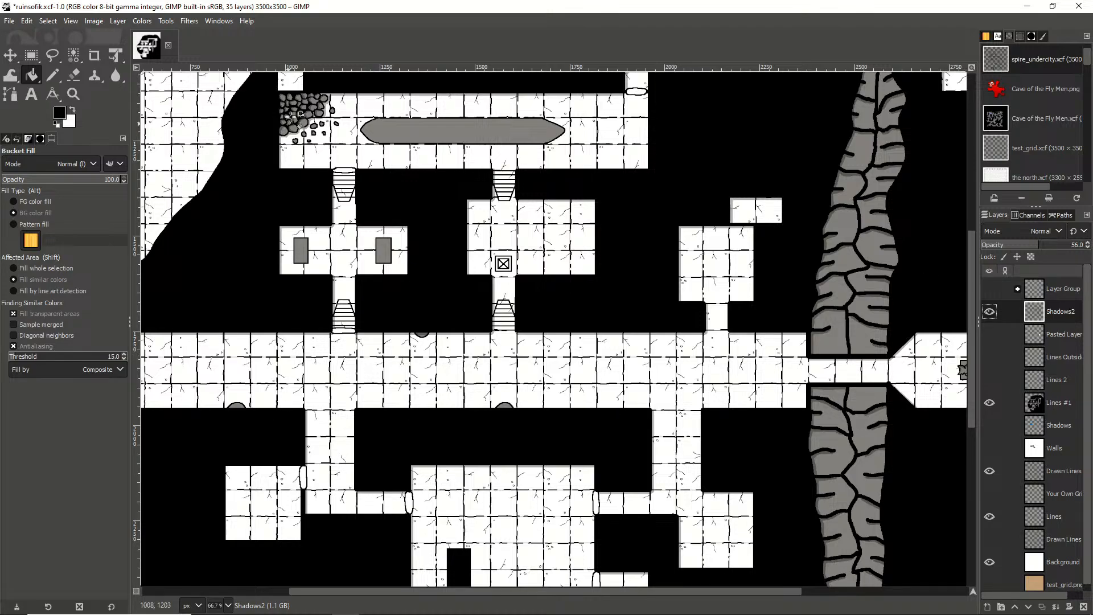
scroll(296, 121, "up", 5, "ctrl")
scroll(296, 121, "down", 2, "ctrl")
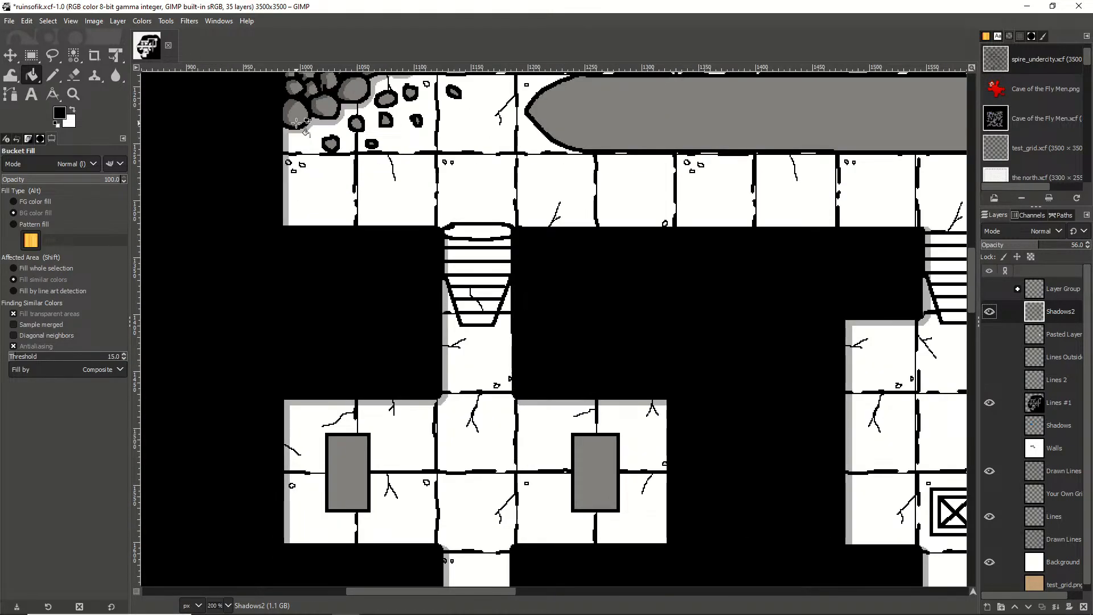
left_click_drag(978, 256, 972, 229)
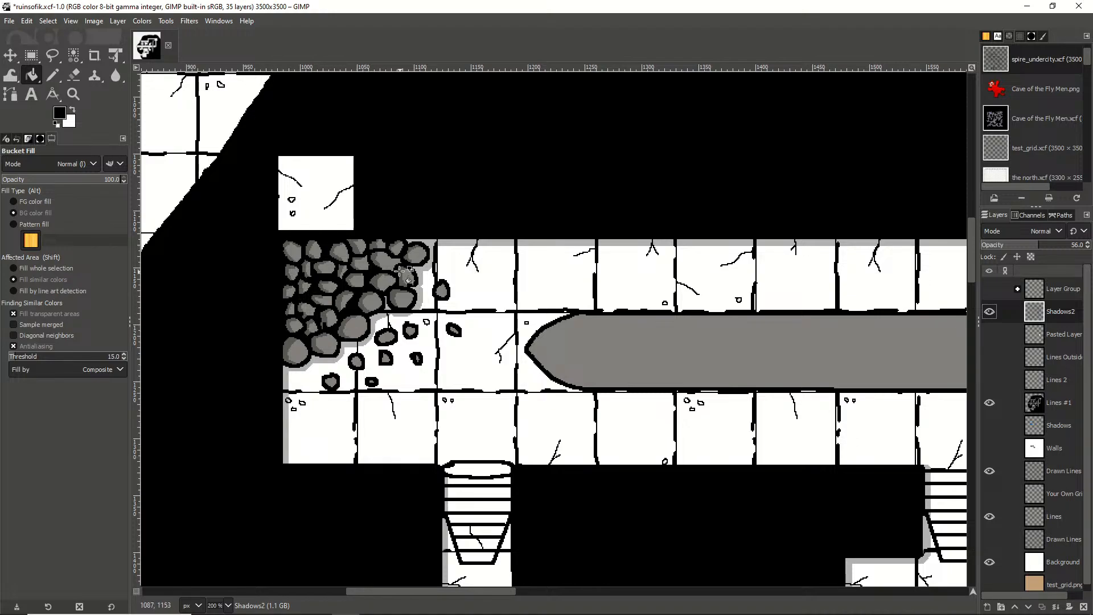
scroll(515, 356, "down", 4)
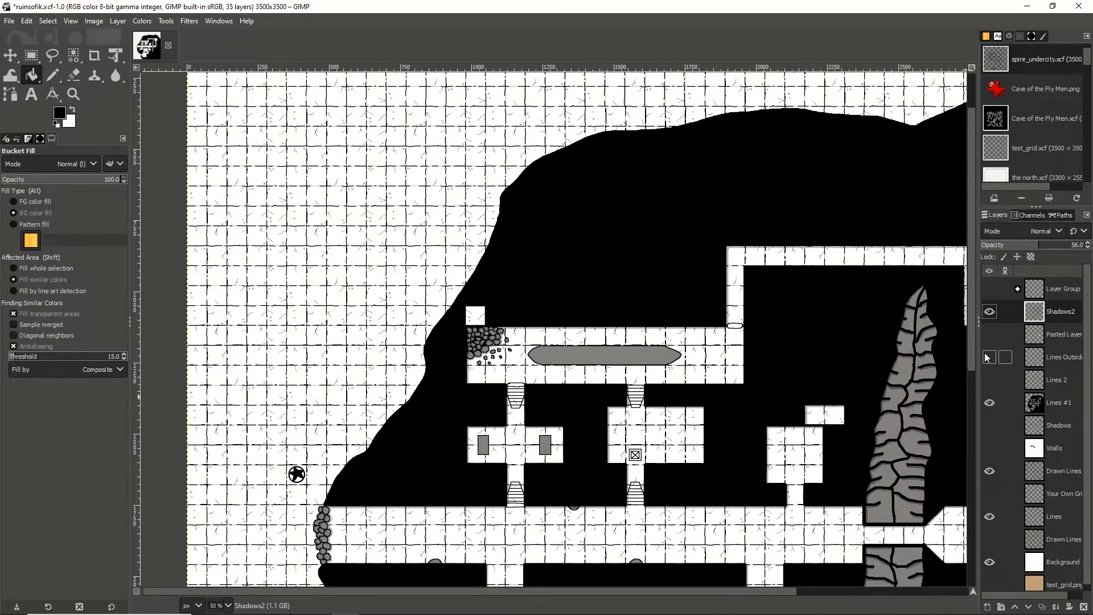
left_click_drag(972, 335, 1001, 459)
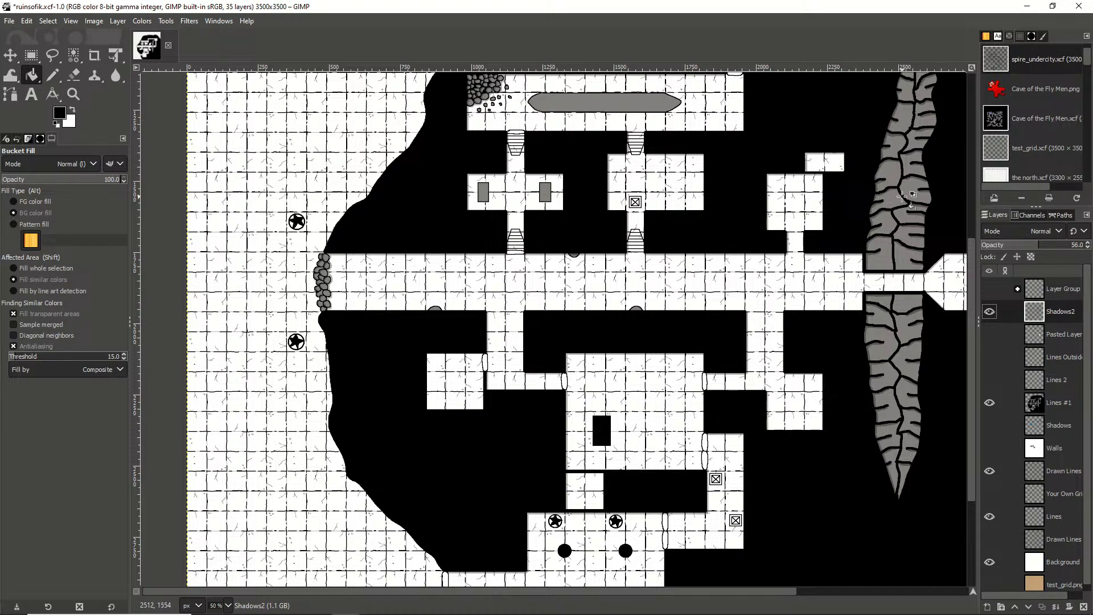
Create a new transparent layer named Shadows3 above the Shadows2 layer
right_click(1063, 310)
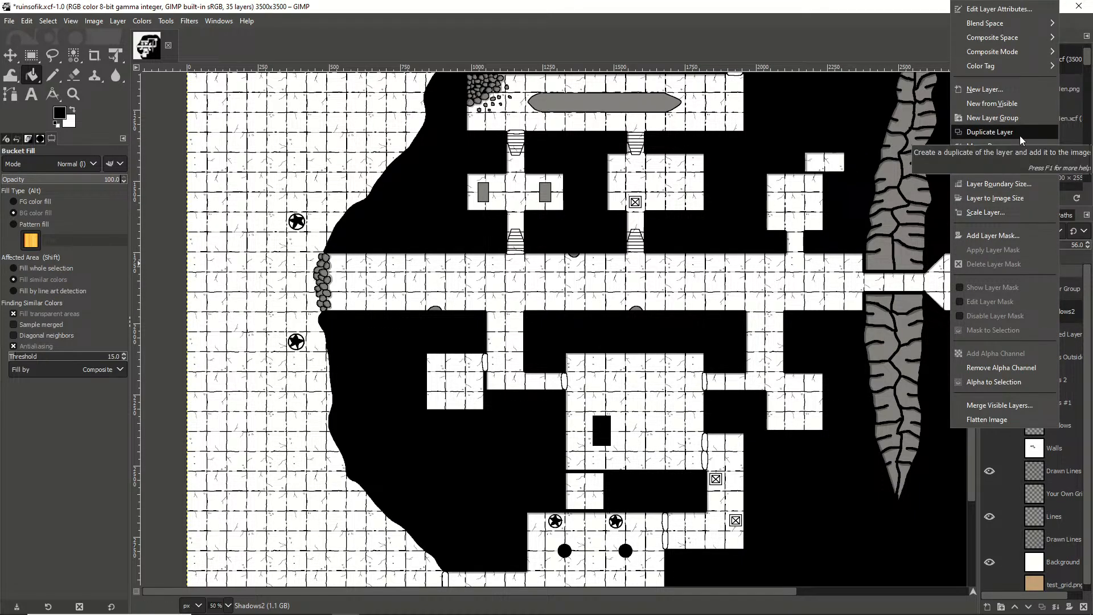
left_click(1000, 90)
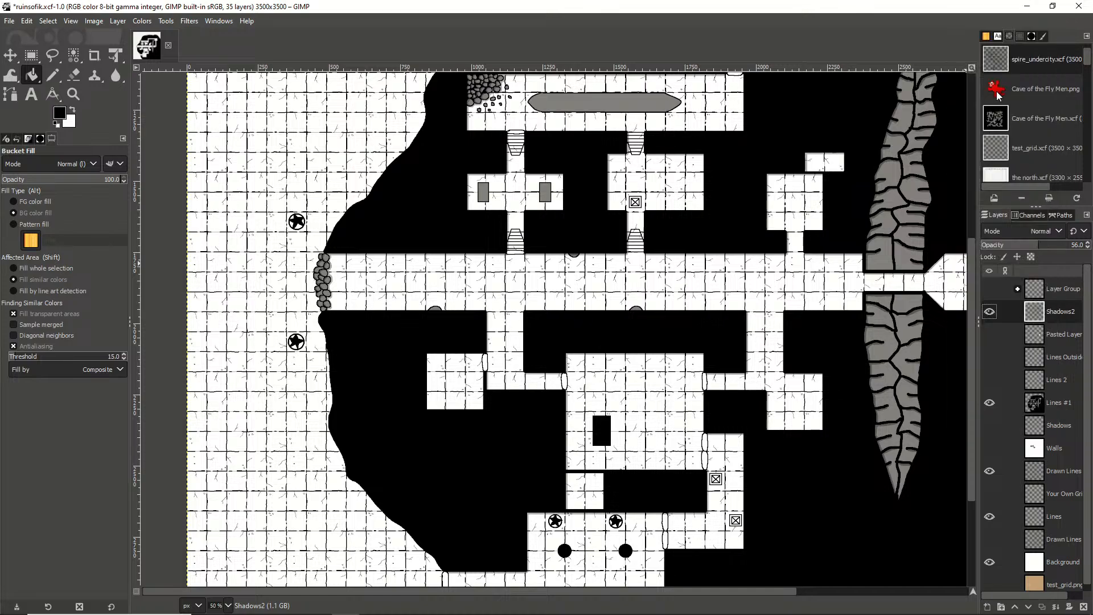
type("Shadow")
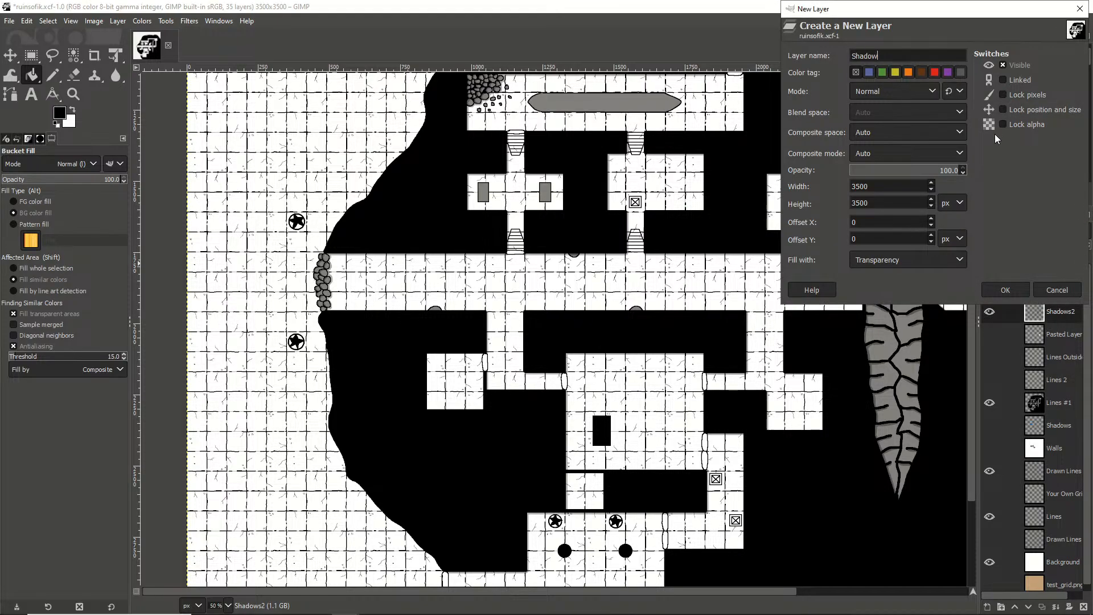
type("s 3")
key("Return")
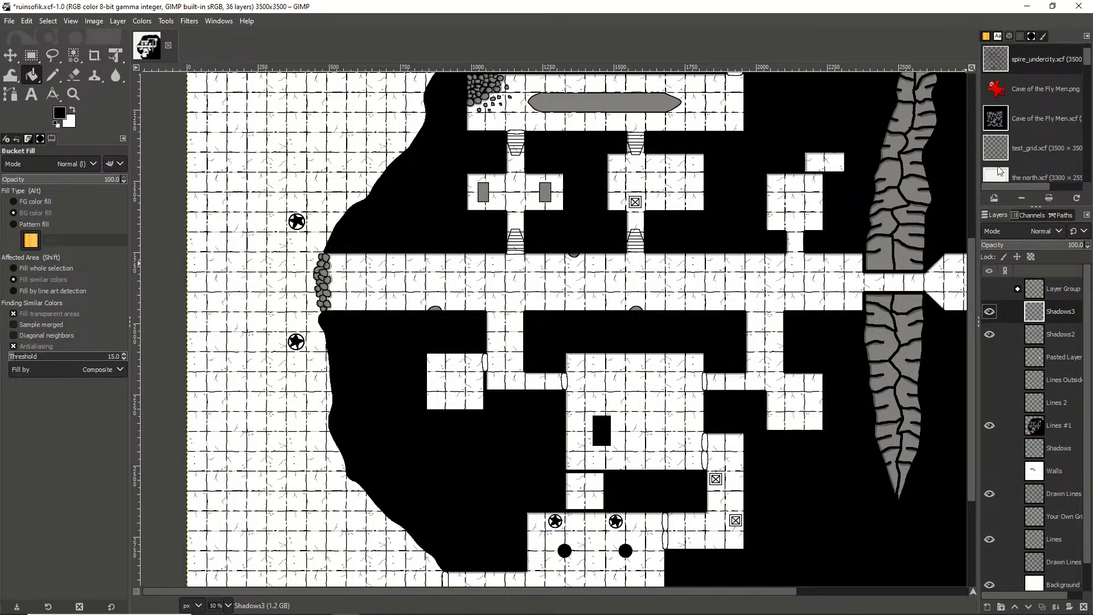
Switch to the Pencil tool with a brush size of 71 and lower the Shadows3 layer's opacity to 58.2
left_click_drag(709, 594, 879, 593)
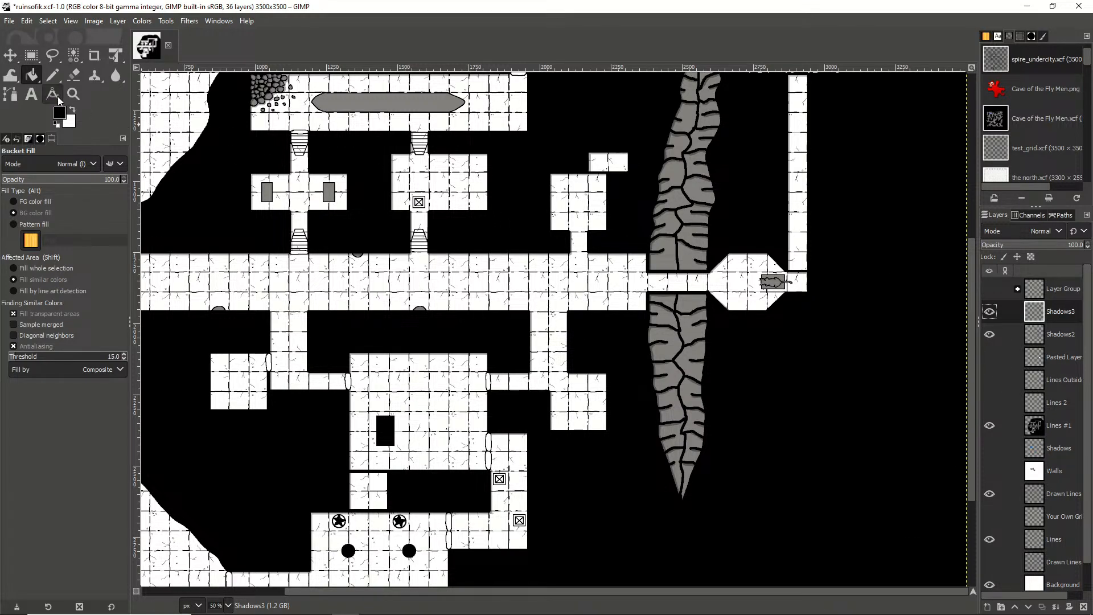
left_click(52, 74)
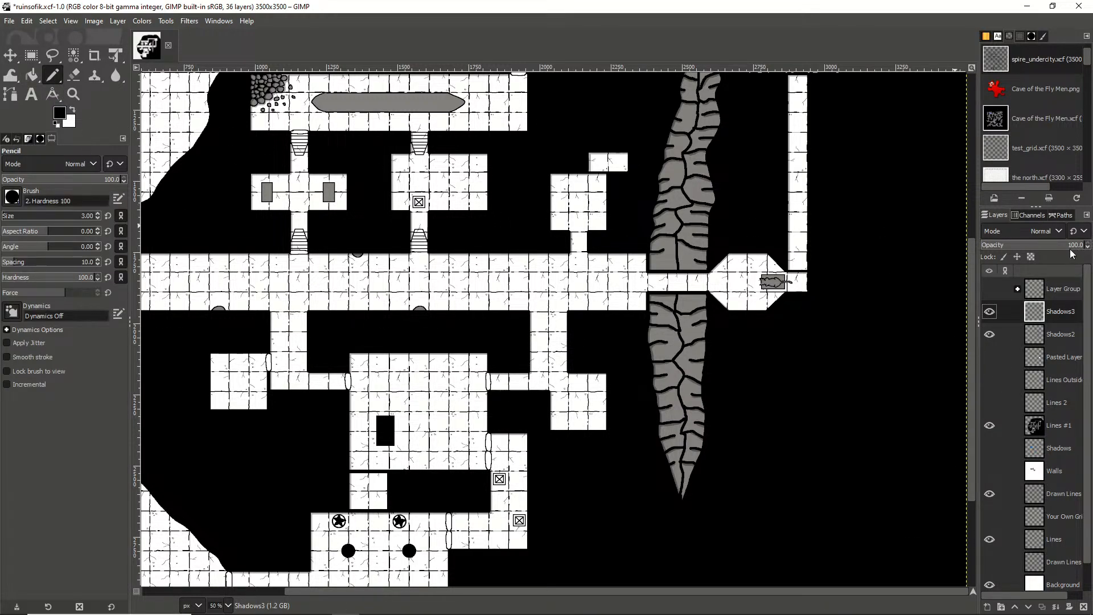
left_click_drag(1070, 254, 1040, 249)
left_click(20, 217)
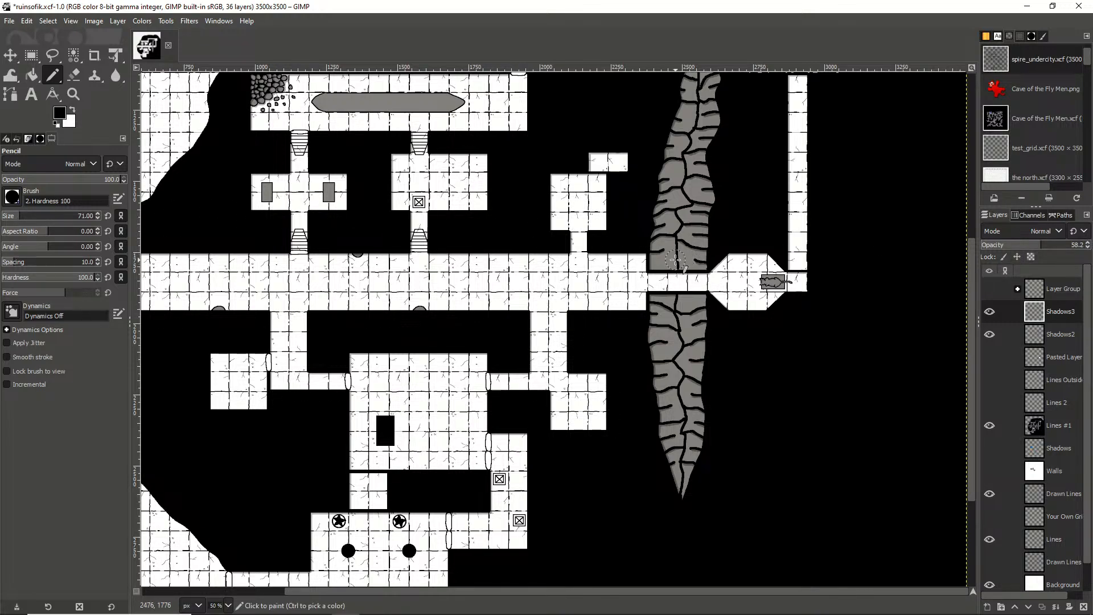
Inspect the shading around the chasm bridge and set the Shadows3 layer's opacity to 60.2
scroll(760, 222, "up", 4)
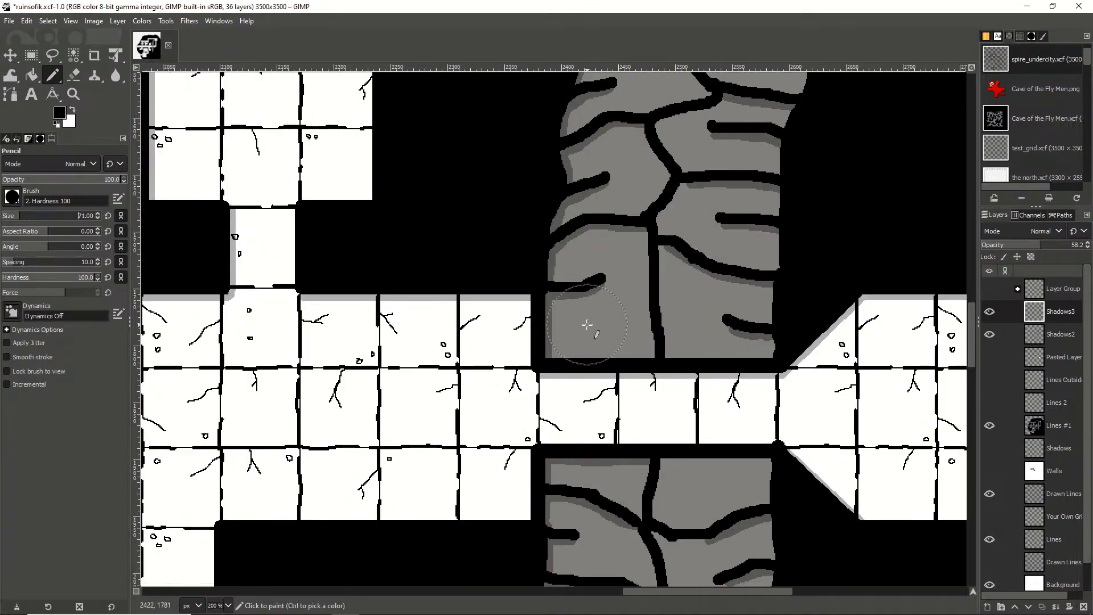
scroll(637, 290, "down", 4)
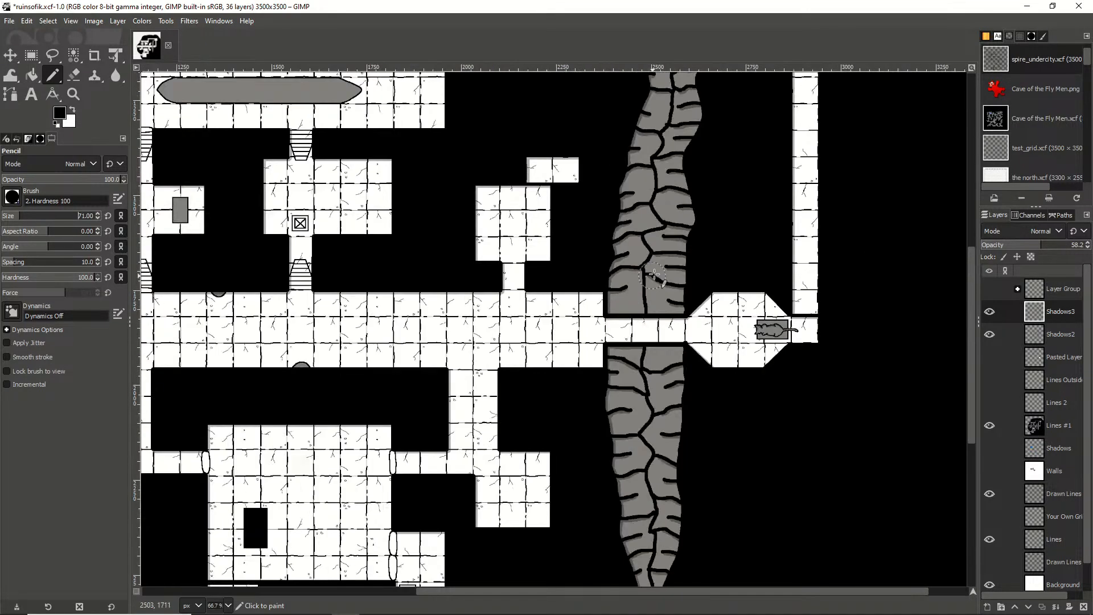
scroll(703, 228, "up", 1)
scroll(693, 266, "down", 1)
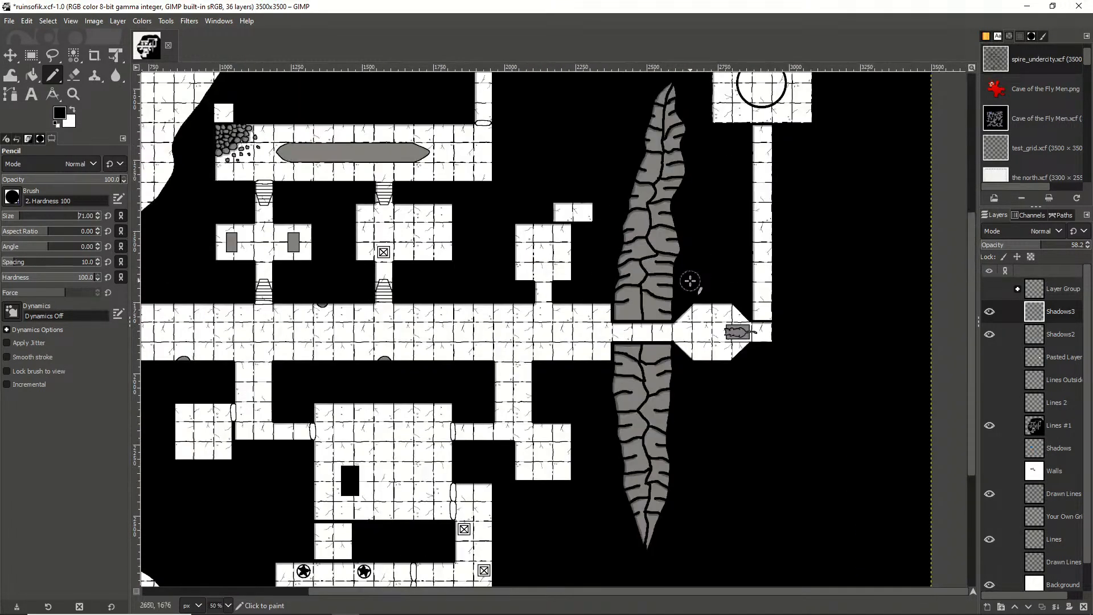
scroll(690, 285, "up", 1)
scroll(680, 384, "up", 3)
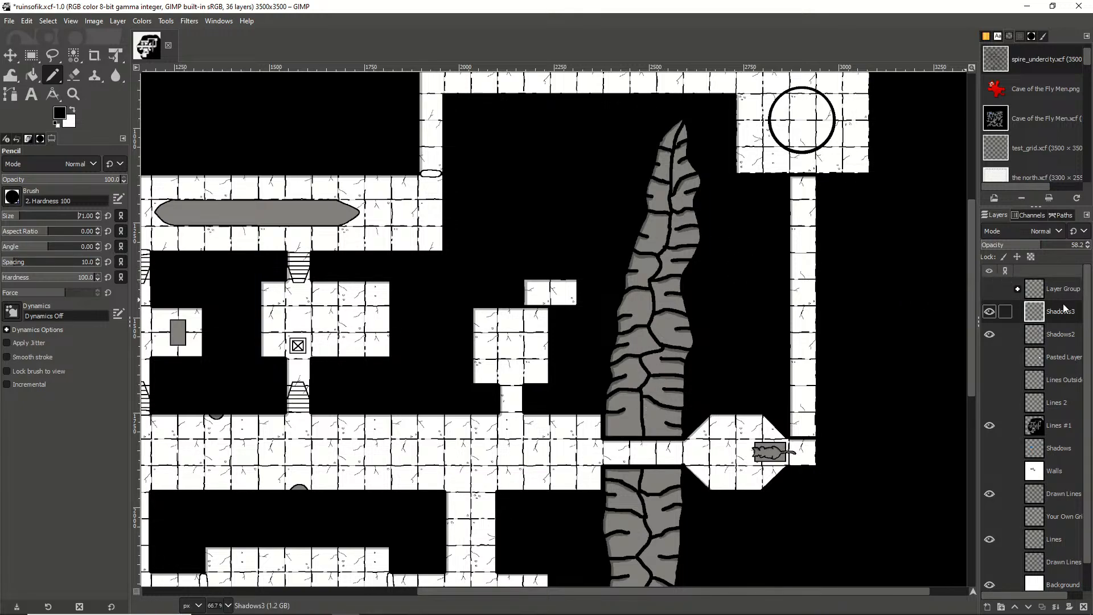
left_click(1089, 243)
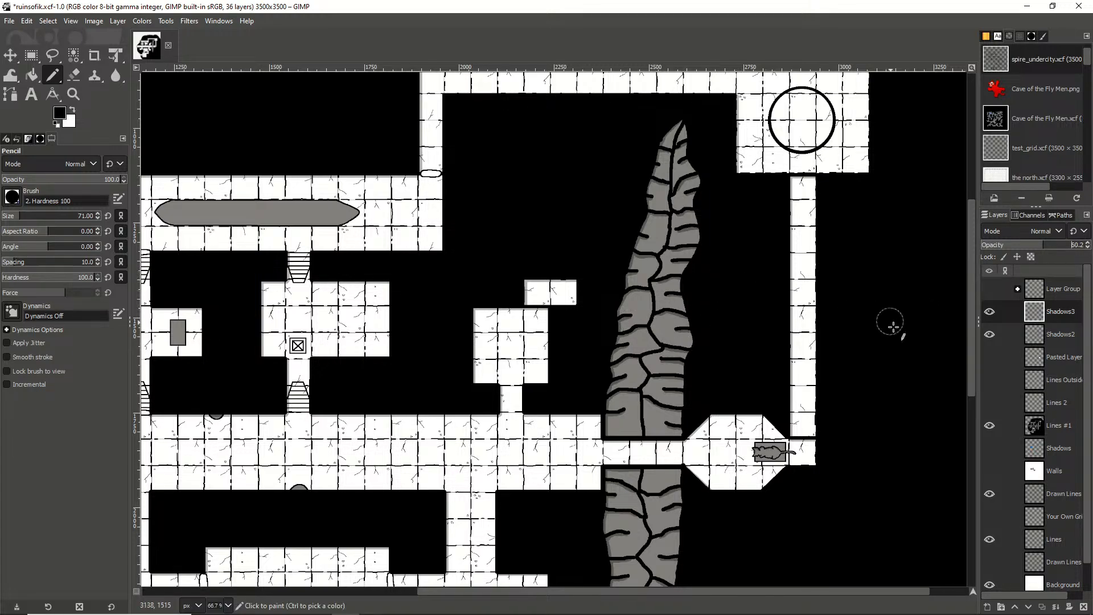
Open the properties of the ruinsofik.xcf image
left_click(93, 21)
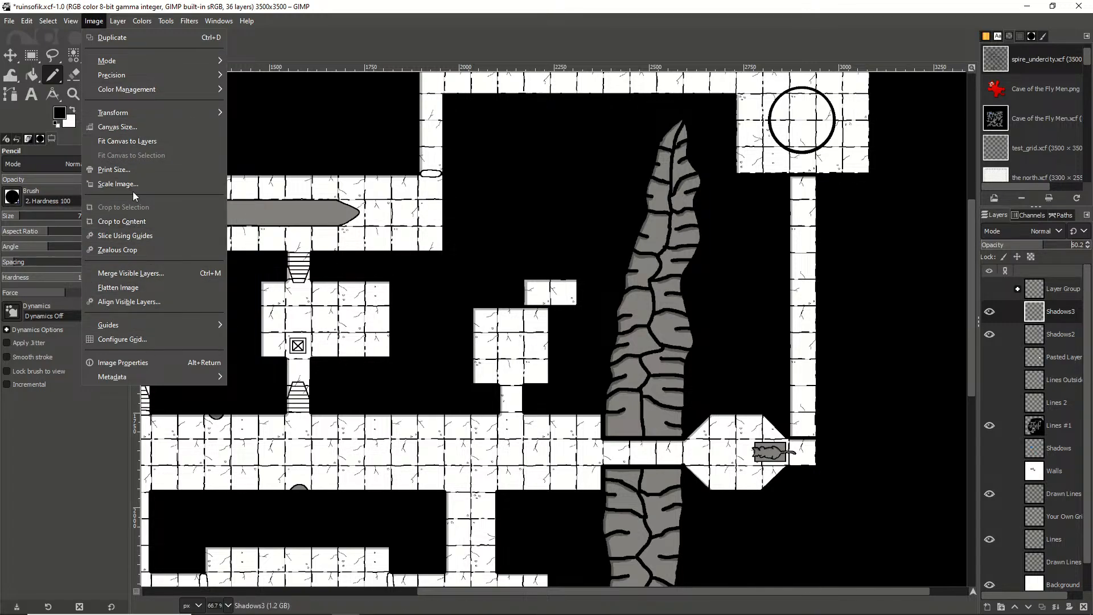
mouse_move(74, 23)
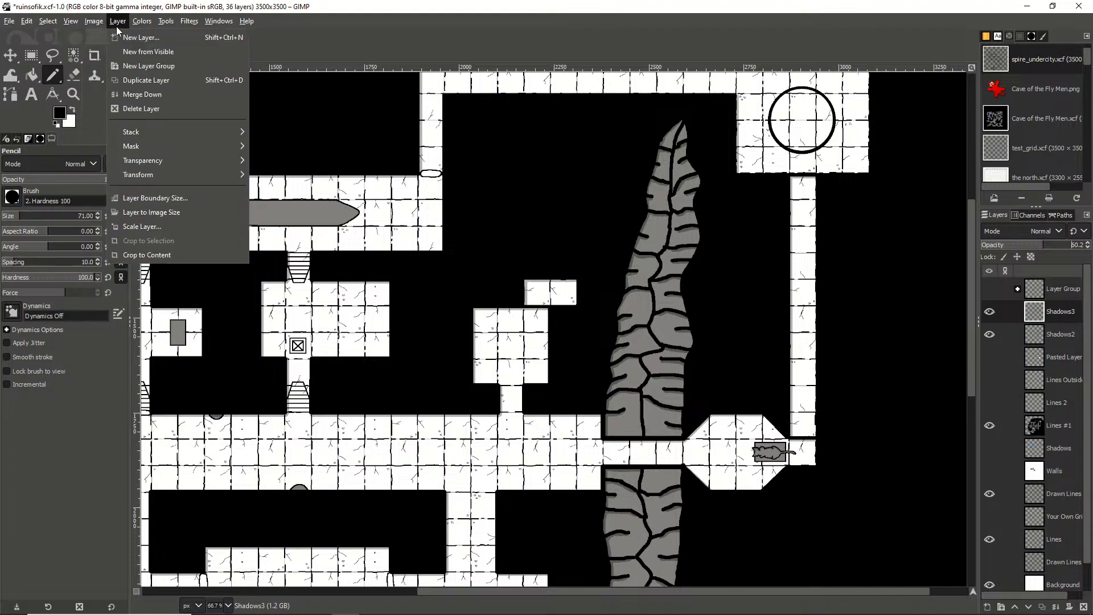
left_click(74, 22)
left_click(9, 21)
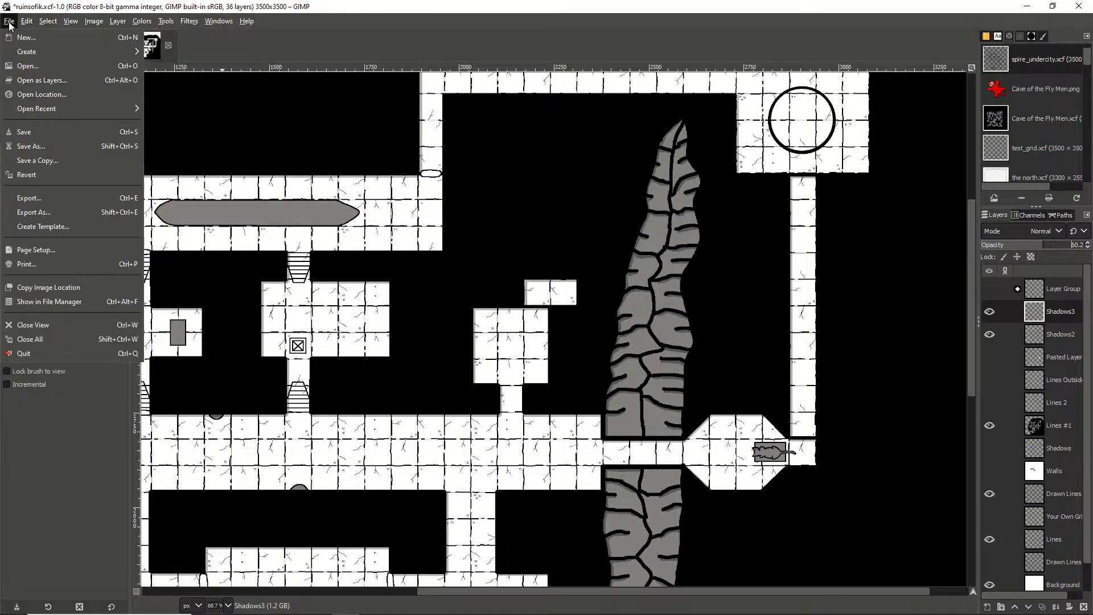
mouse_move(71, 25)
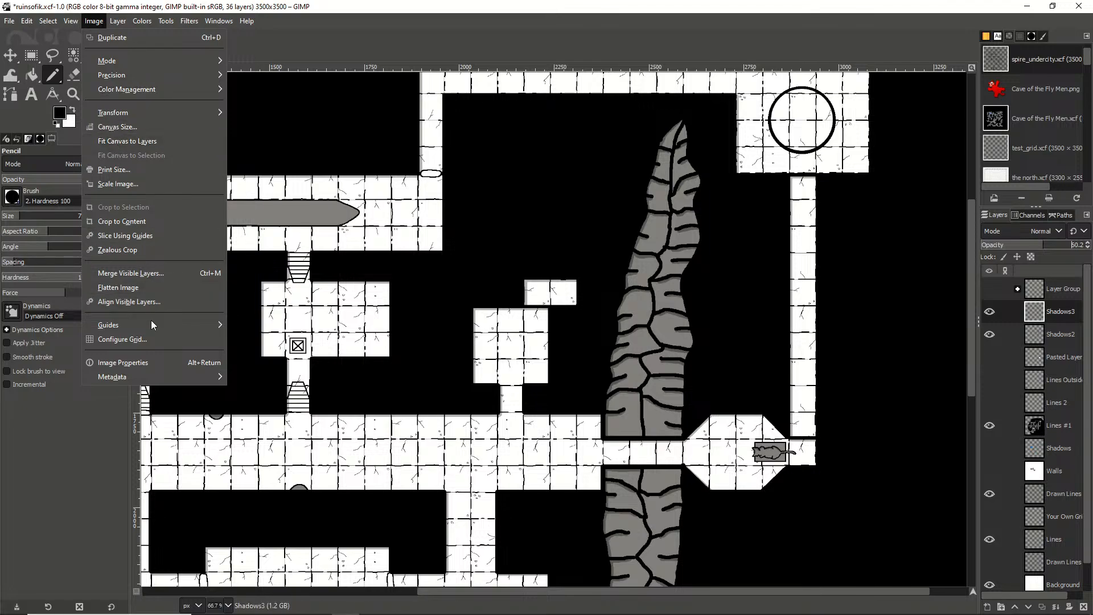
left_click(149, 363)
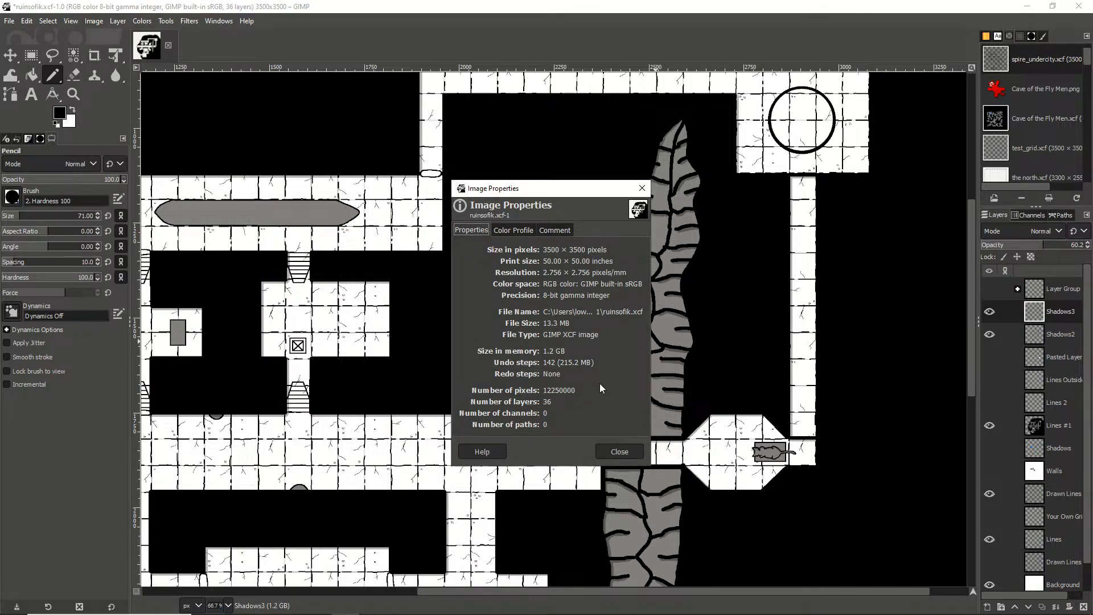
Examine the image's size in pixels in its properties, and close the properties window
left_click_drag(568, 190, 494, 121)
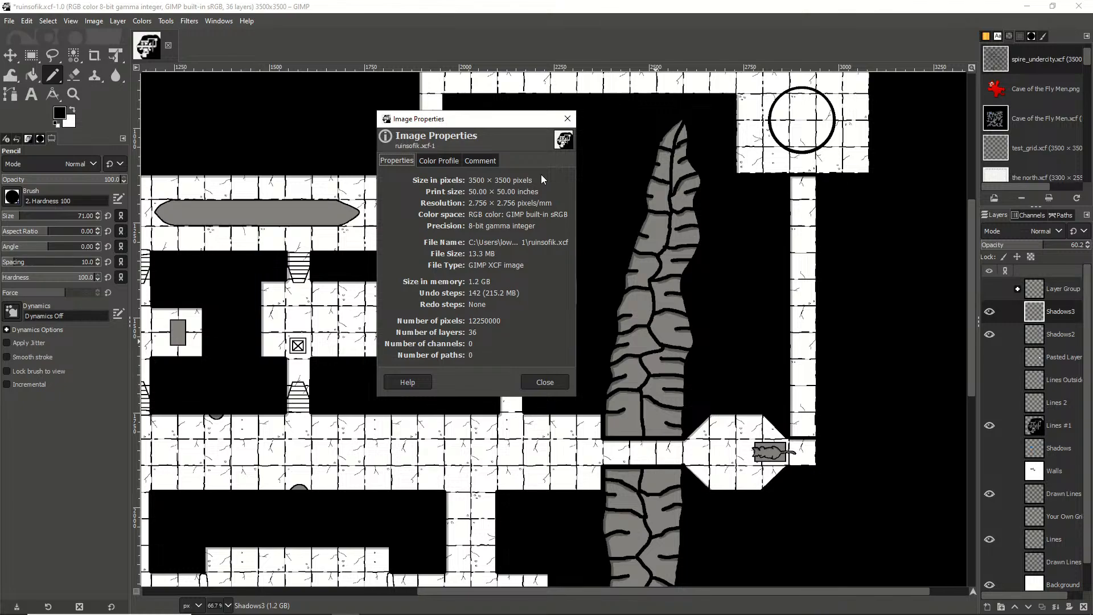
left_click_drag(530, 128, 515, 115)
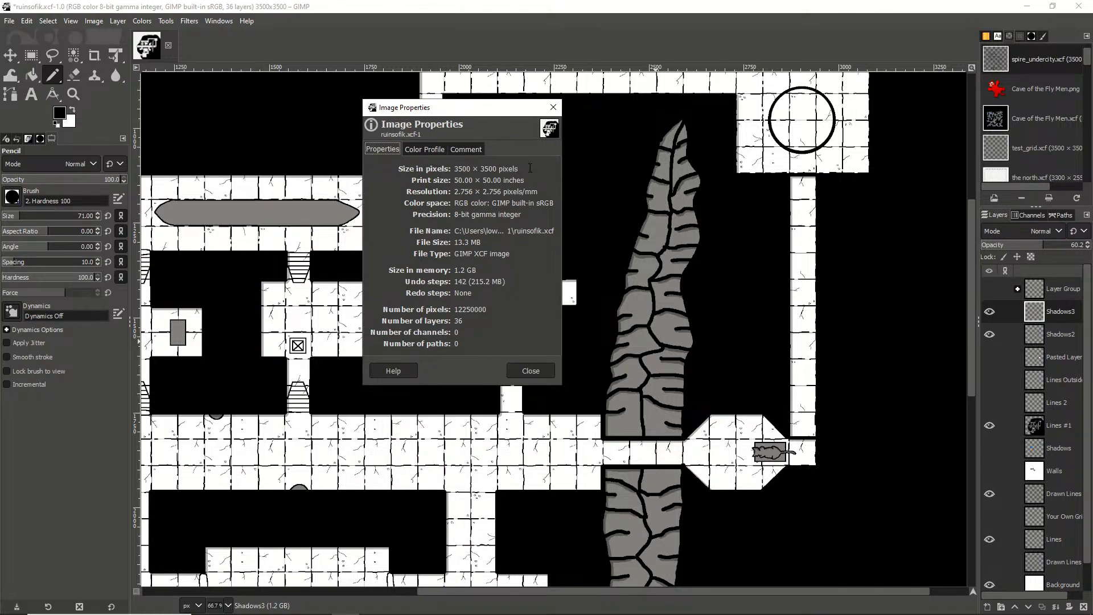
left_click_drag(523, 169, 453, 168)
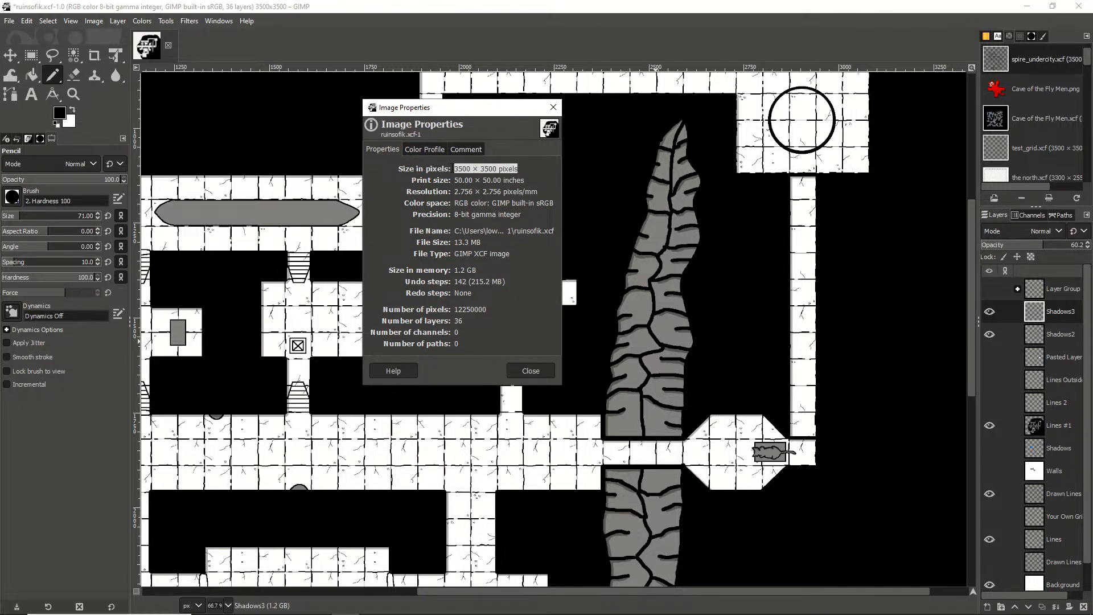
left_click(470, 231)
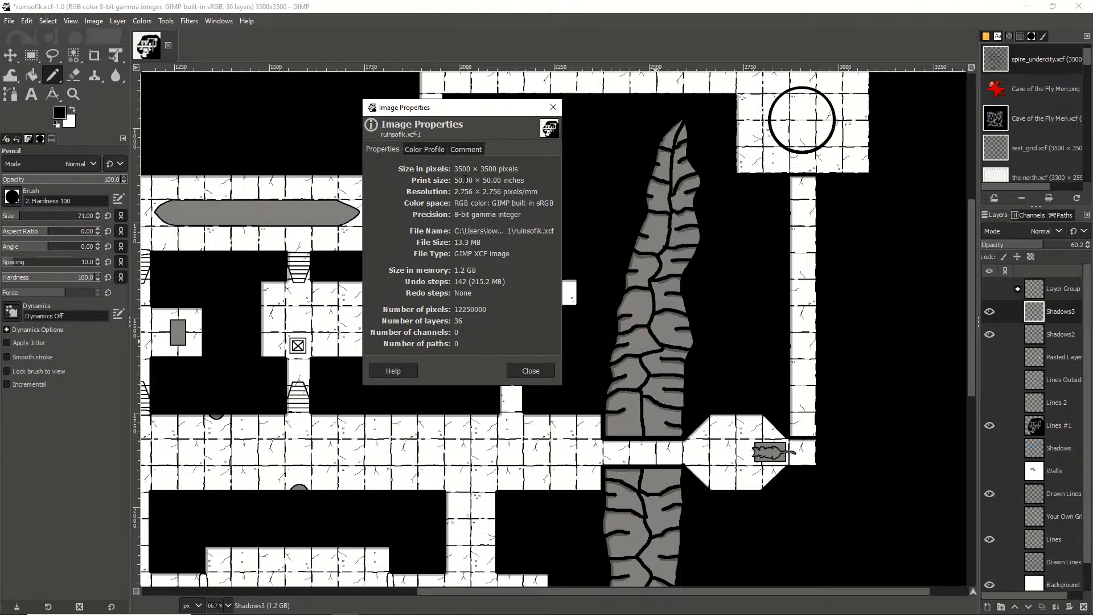
left_click_drag(519, 171, 454, 170)
left_click_drag(468, 170, 509, 173)
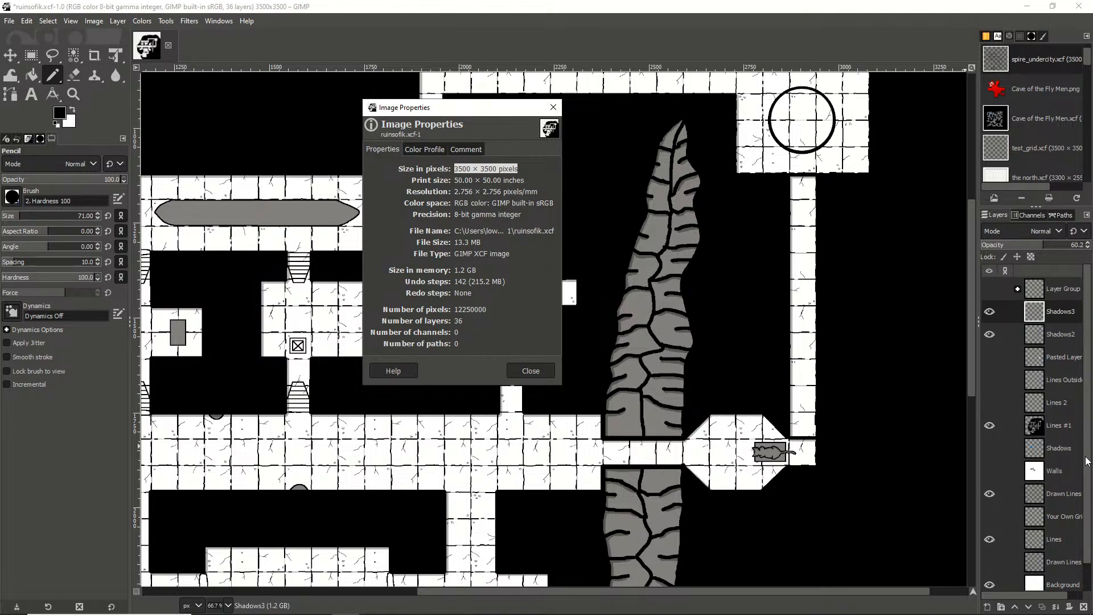
left_click_drag(1087, 460, 1092, 560)
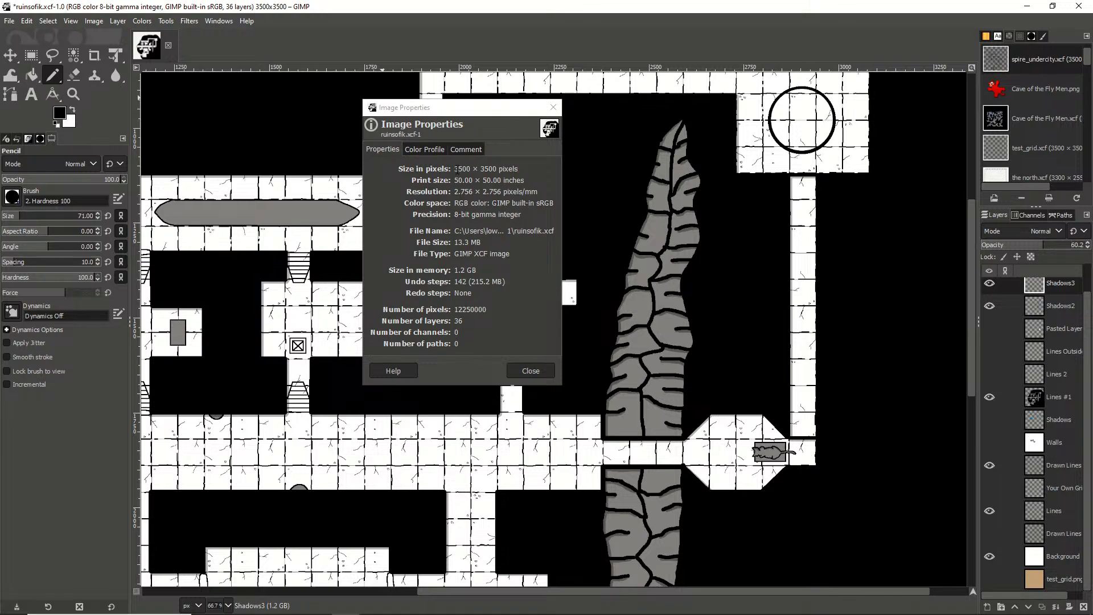
left_click_drag(458, 169, 504, 166)
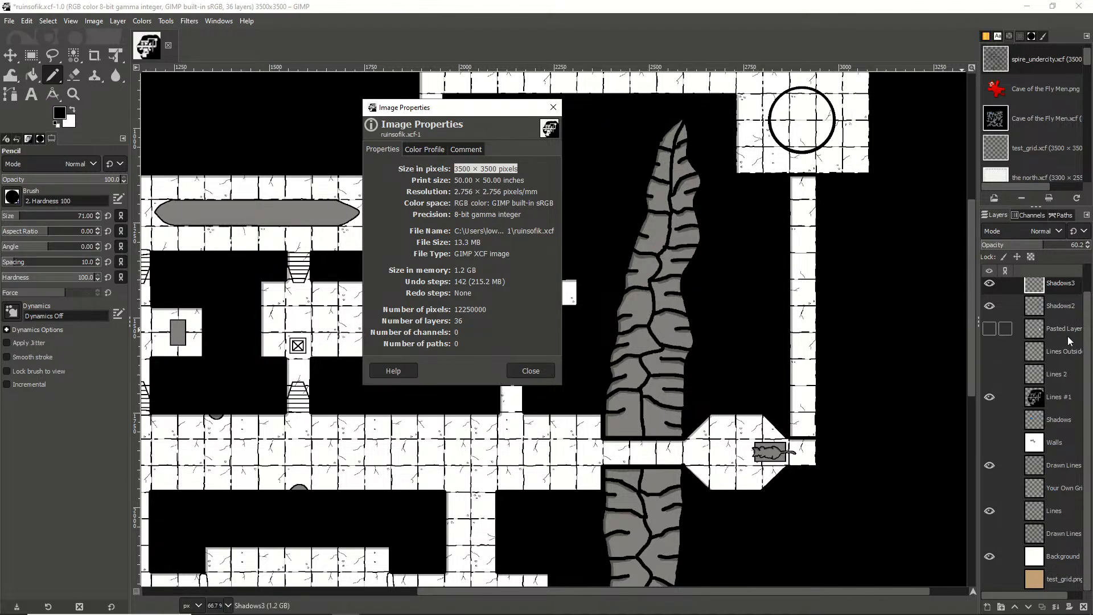
left_click(540, 377)
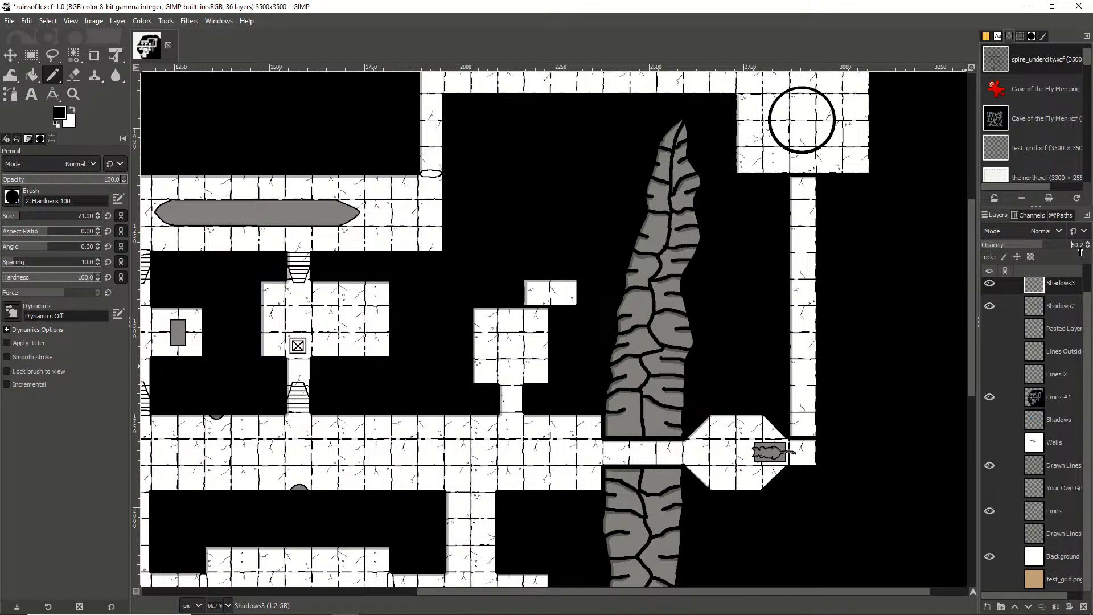
Set the Shadows2 layer's opacity to 53.8 and make Shadows3 the active layer again
left_click(1063, 301)
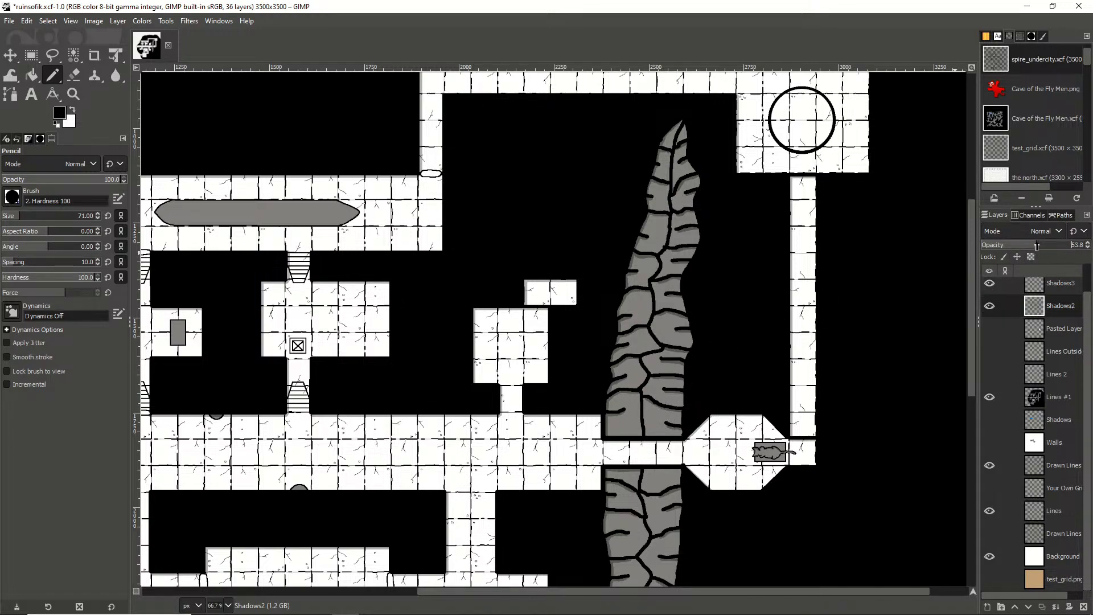
left_click(1060, 284)
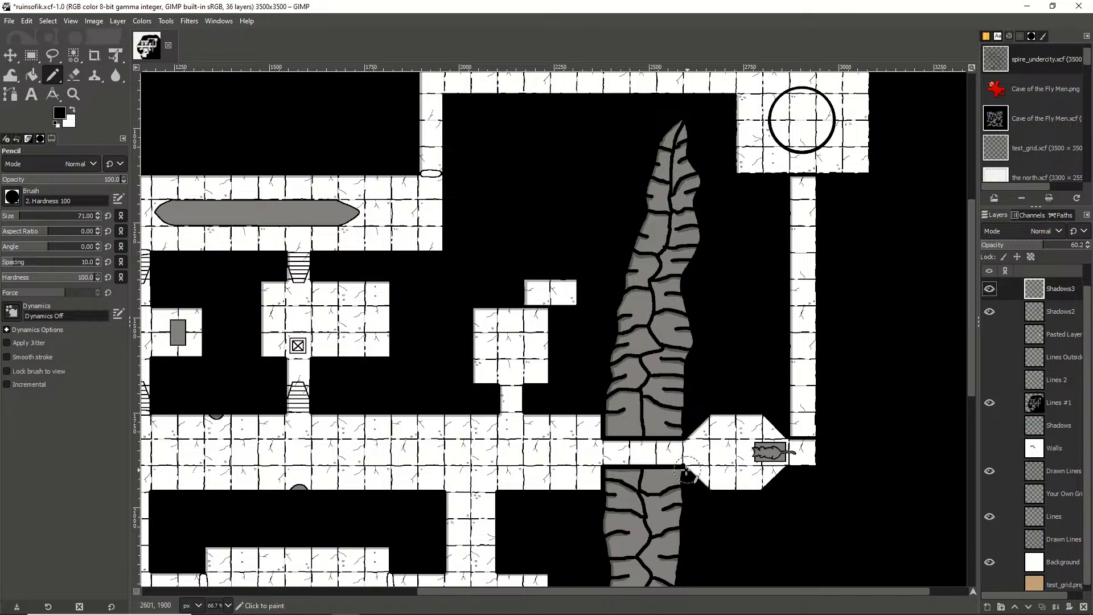
Shade the whole chasm section above the bridge with black Pencil strokes on the Shadows3 layer
scroll(655, 450, "up", 5)
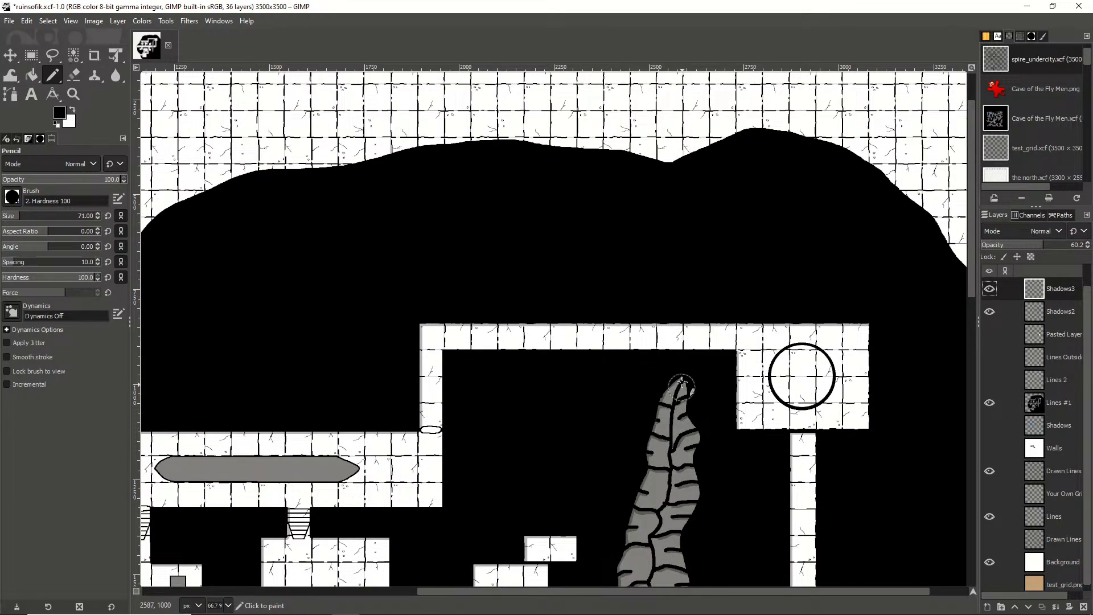
scroll(691, 440, "up", 4)
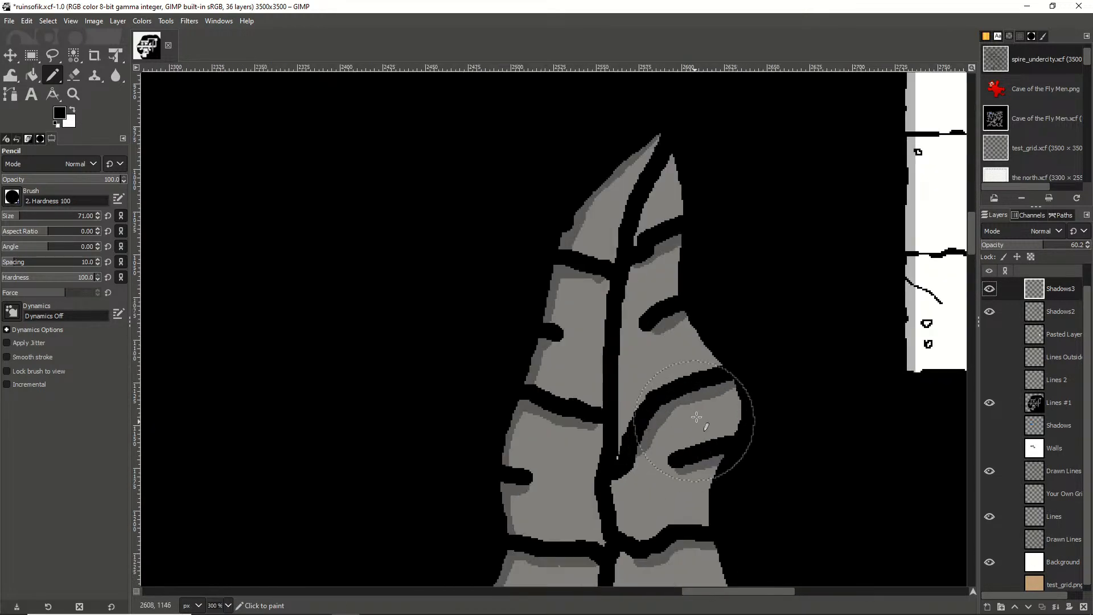
mouse_move(696, 418)
left_mouse_down()
mouse_move(639, 175)
mouse_move(715, 324)
mouse_move(552, 469)
mouse_move(541, 518)
mouse_move(521, 512)
left_mouse_up()
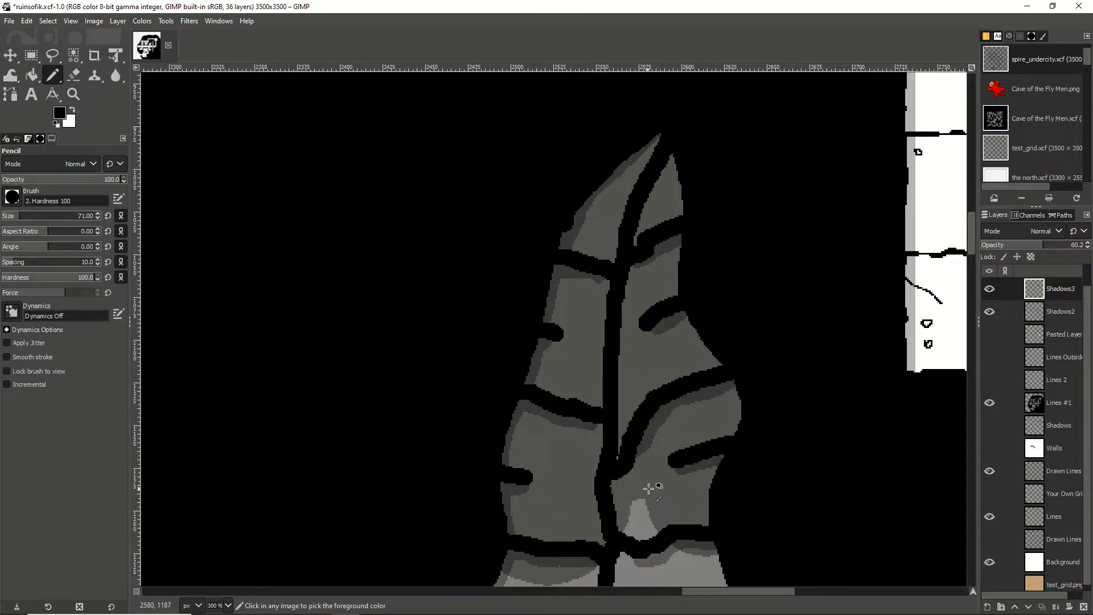
scroll(655, 398, "down", 5)
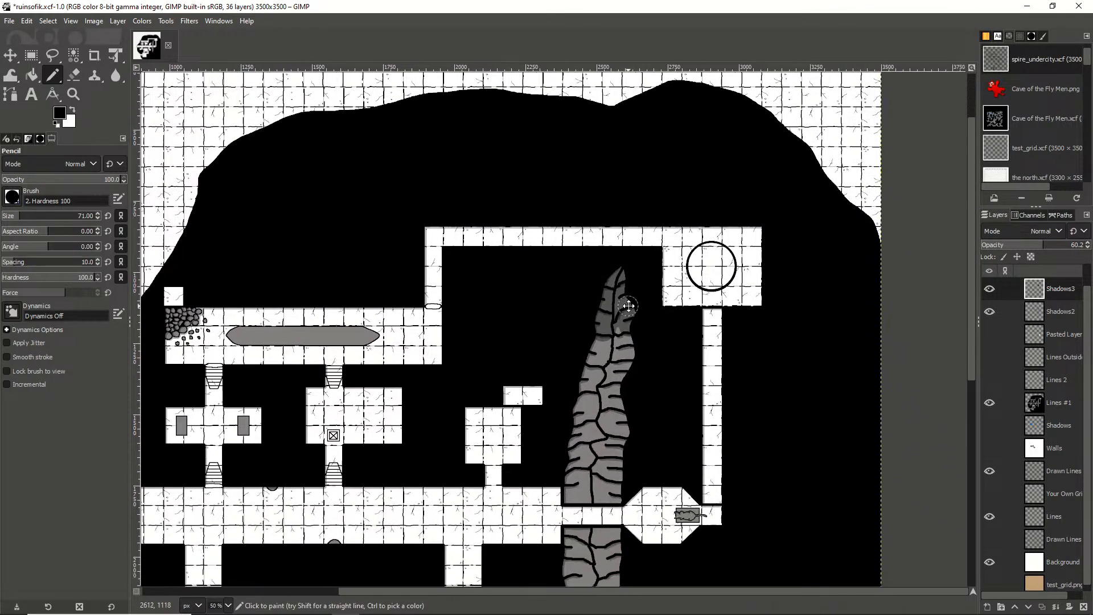
mouse_move(629, 305)
left_mouse_down()
mouse_move(620, 398)
mouse_move(603, 359)
mouse_move(584, 410)
mouse_move(576, 495)
mouse_move(613, 493)
mouse_move(626, 415)
mouse_move(595, 484)
mouse_move(598, 395)
left_mouse_up()
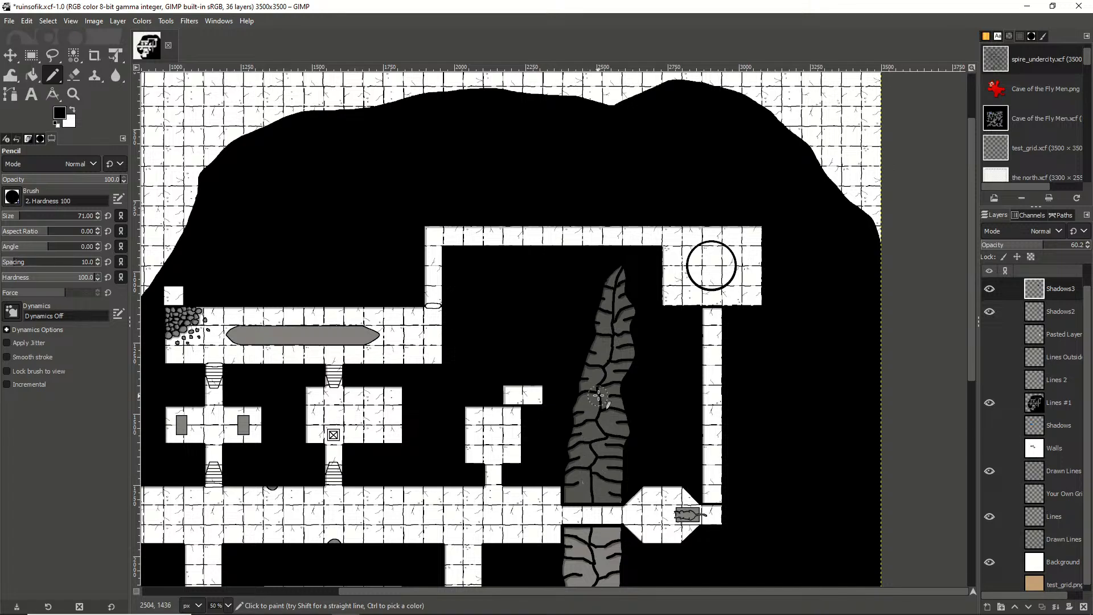
scroll(623, 399, "up", 3)
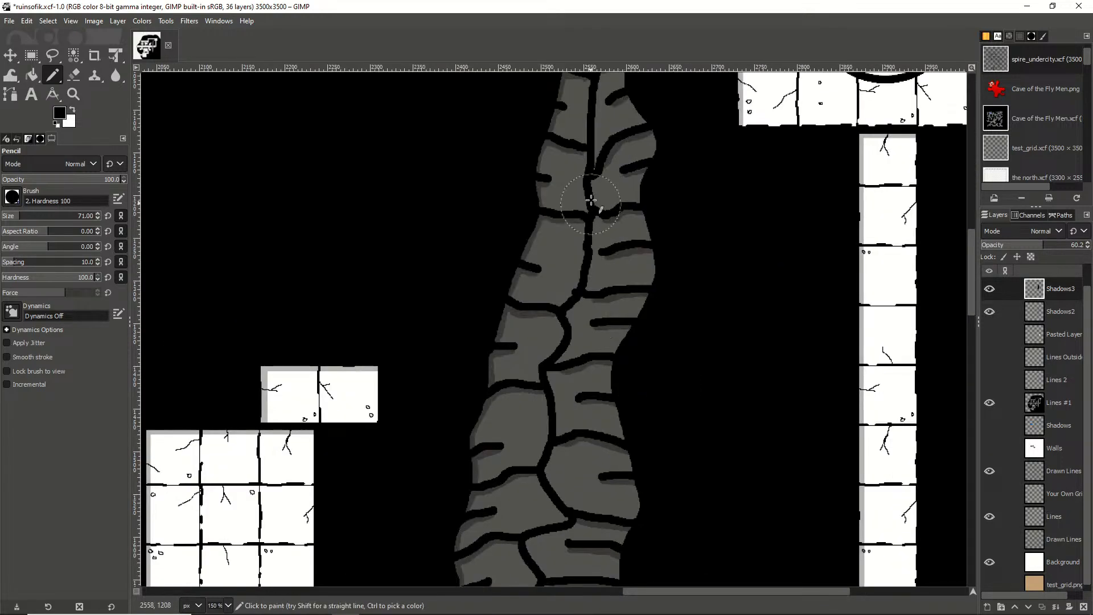
scroll(593, 273, "down", 5)
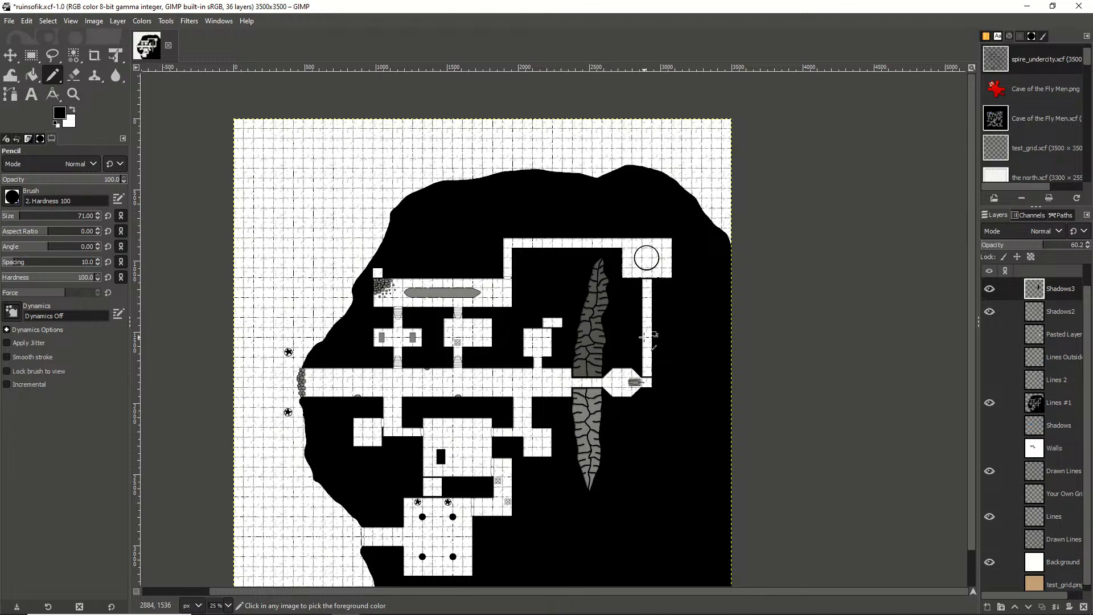
Compare the map with the Shadows3 layer hidden and shown again
left_click(990, 290)
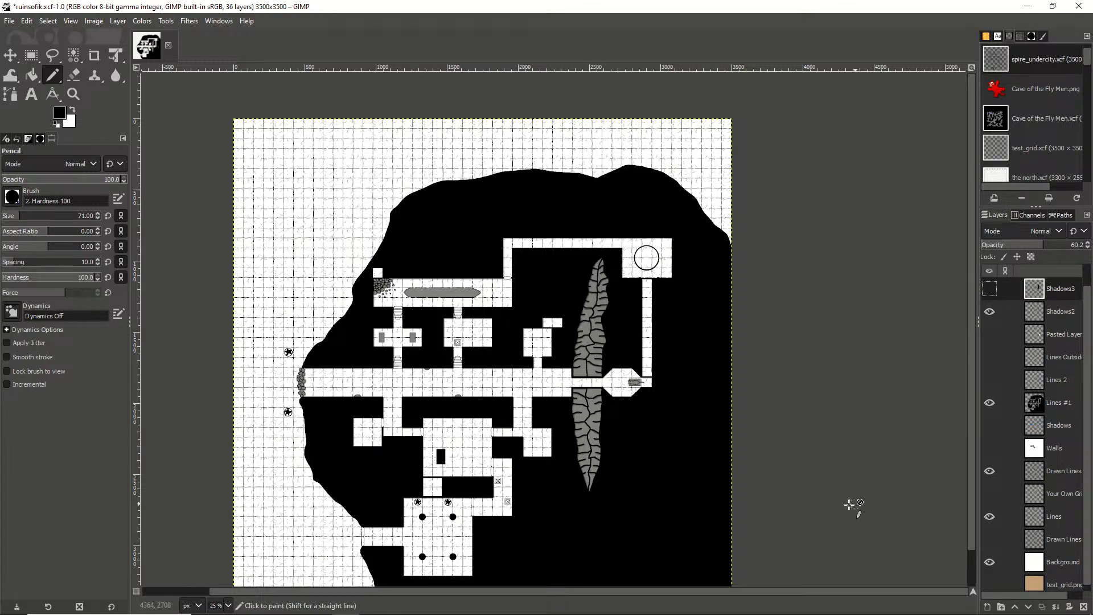
left_click(989, 289)
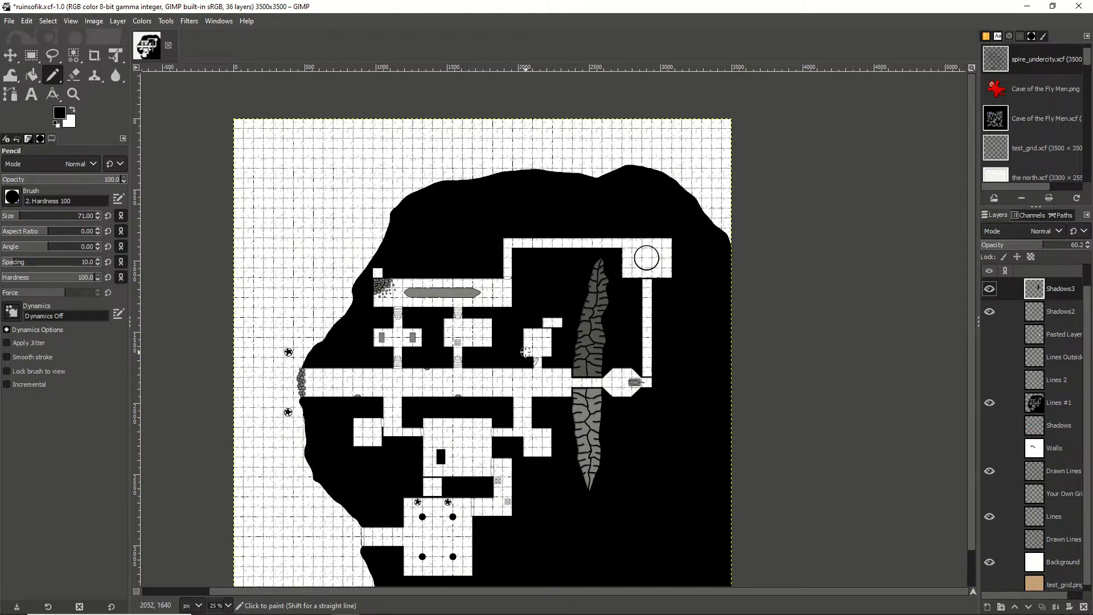
left_click_drag(538, 358, 537, 374)
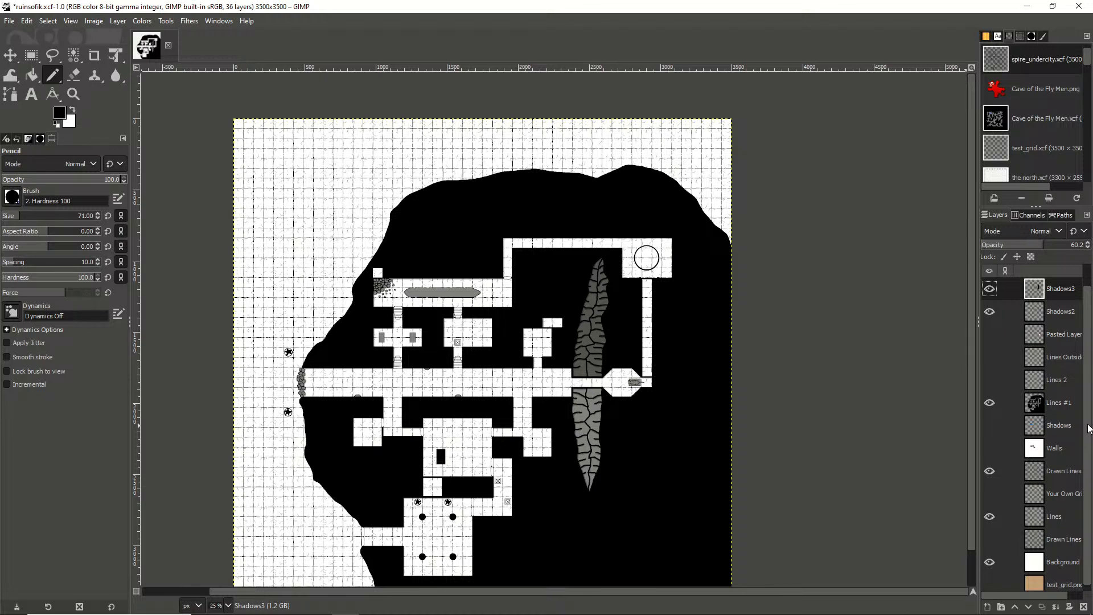
Hide the Lines layer containing the floor cracks and make the Drawn Lines copy layer active
scroll(1089, 433, "down", 1)
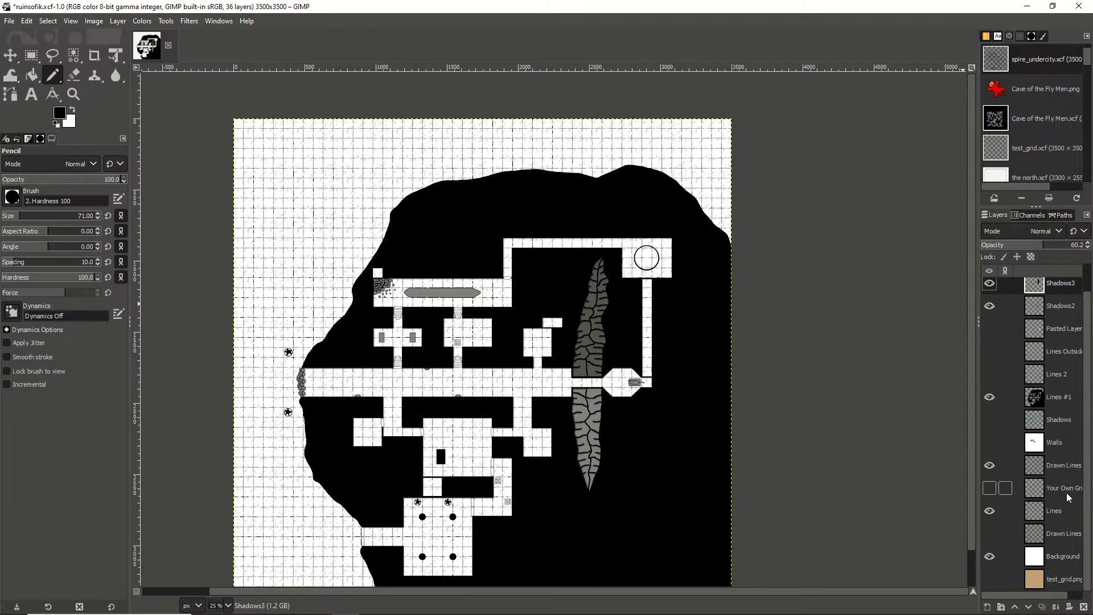
left_click(990, 512)
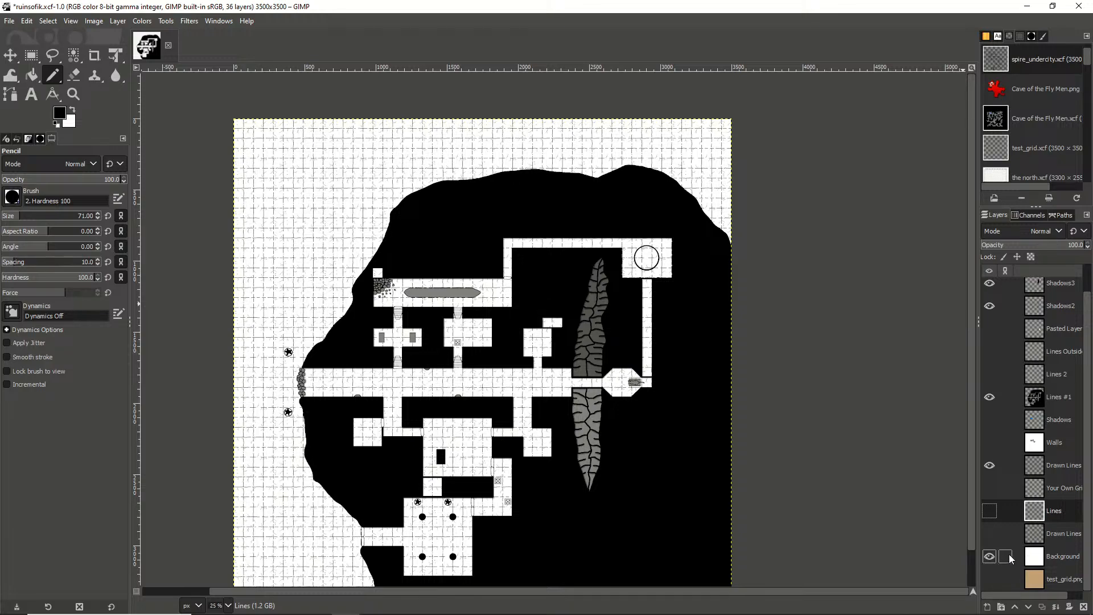
left_click(991, 467)
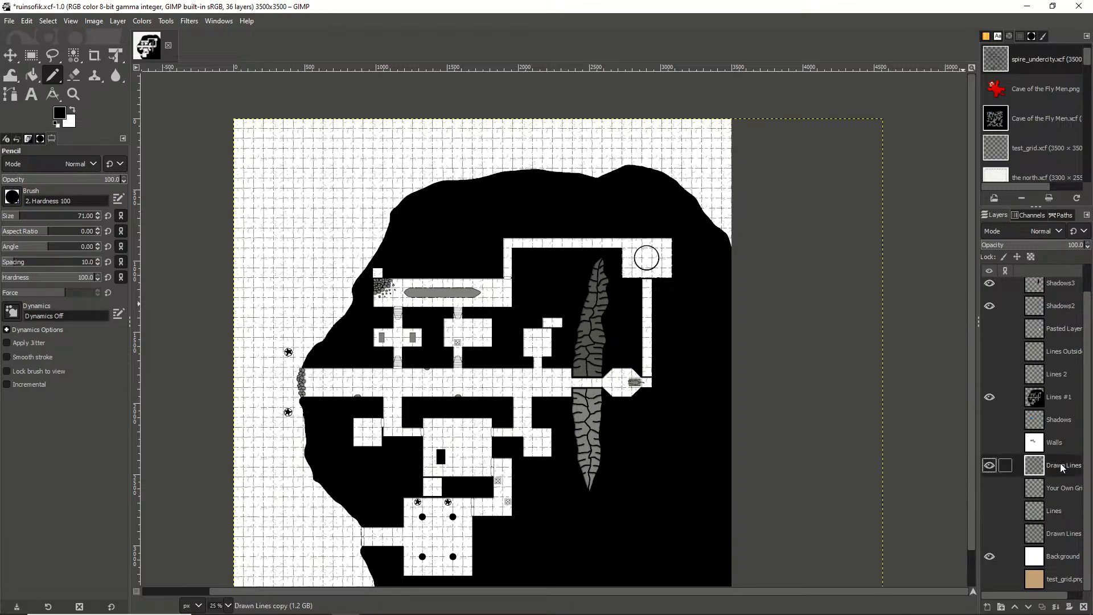
Try the Drawn Lines copy layer at 50.5 opacity, and return it to 100
left_click_drag(1067, 246, 1033, 248)
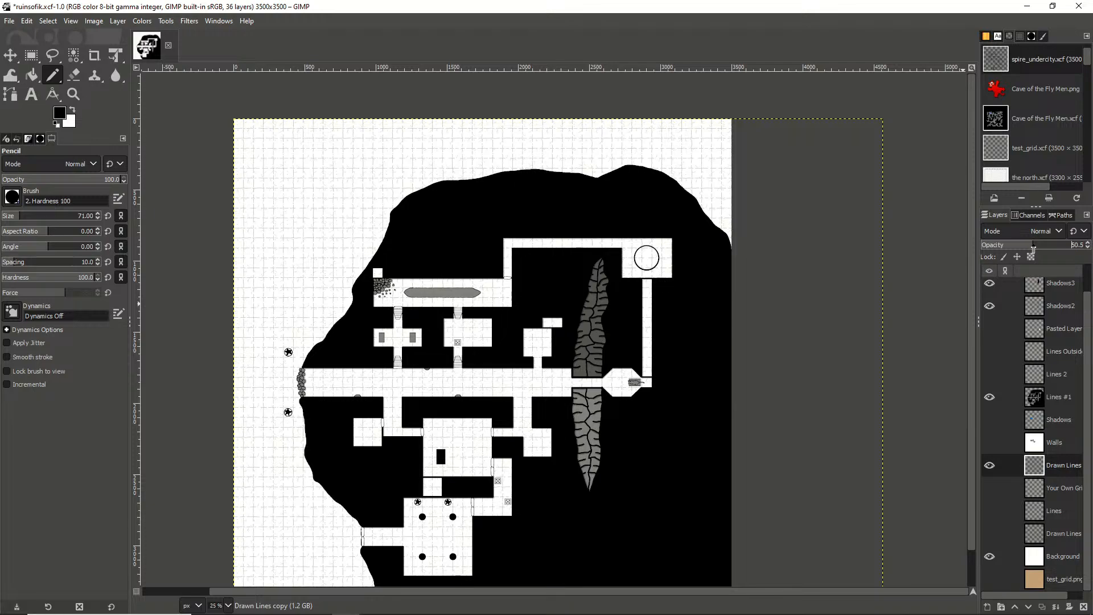
left_click_drag(1033, 249, 1032, 248)
left_click_drag(1045, 244, 1086, 245)
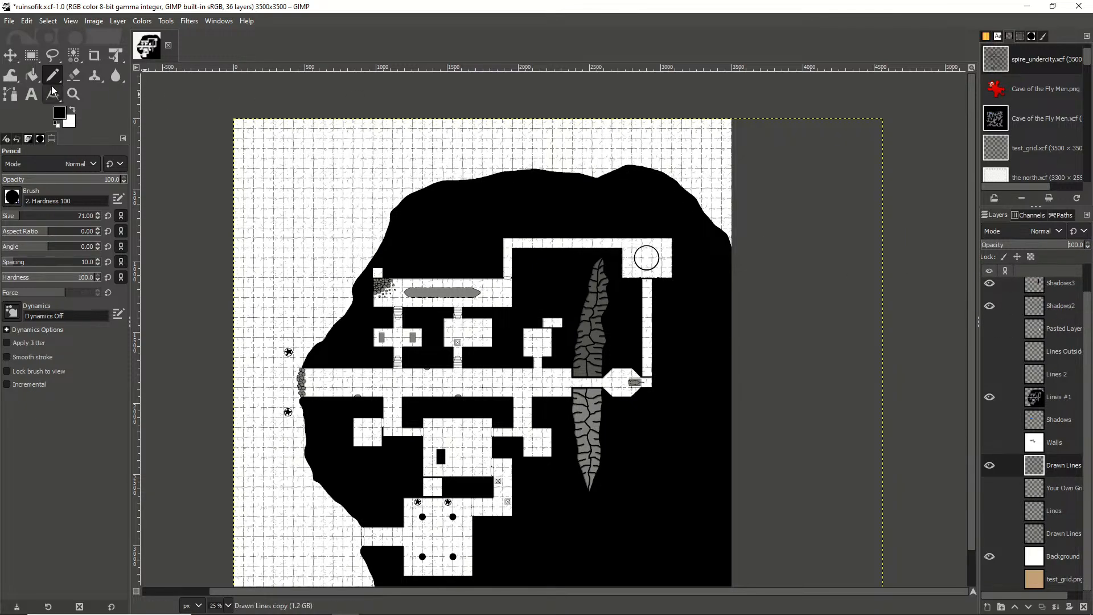
Enclose the dungeon in a free selection that runs inside its black outer edge, across both western entrances and past the canvas edges
left_click(52, 56)
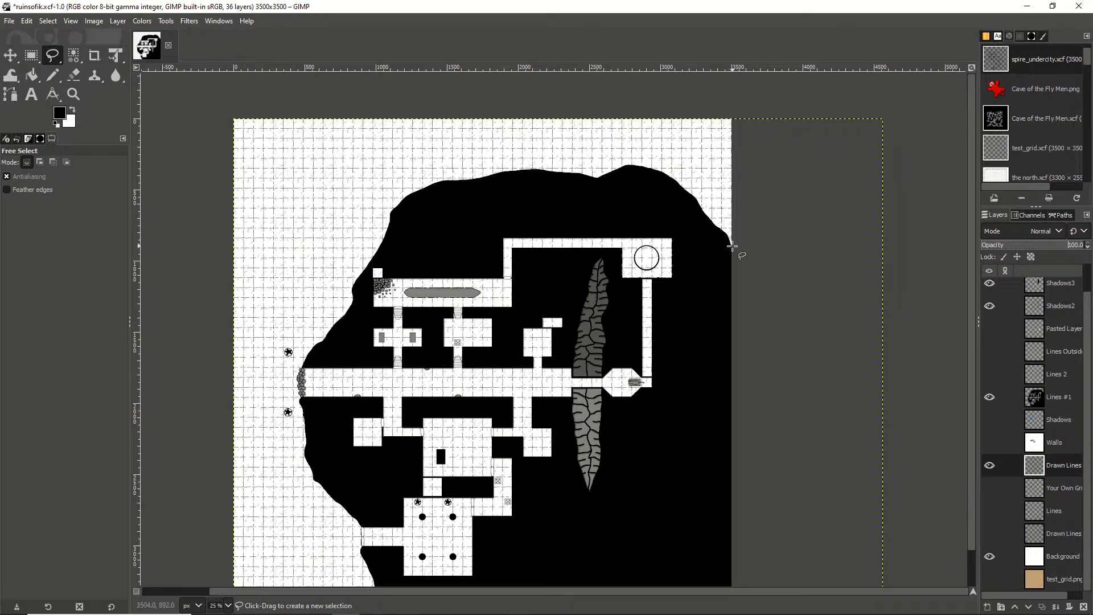
key("super")
left_click(754, 247)
mouse_move(738, 258)
left_mouse_down()
mouse_move(694, 217)
mouse_move(654, 194)
mouse_move(505, 184)
mouse_move(440, 202)
mouse_move(406, 227)
mouse_move(364, 276)
mouse_move(349, 331)
mouse_move(318, 355)
left_mouse_up()
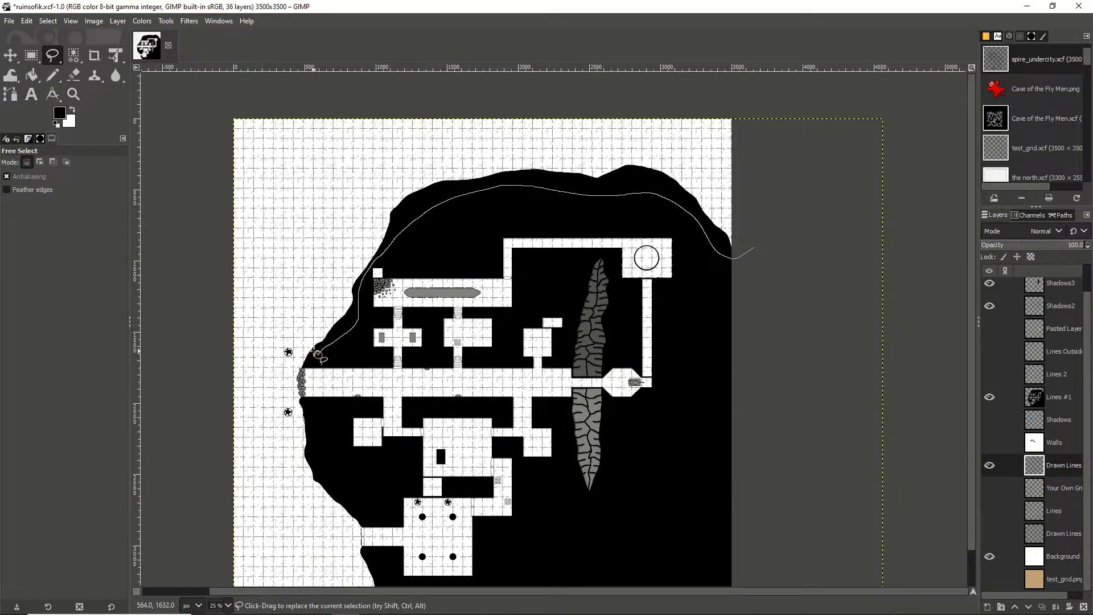
left_click(302, 370)
left_click(302, 400)
left_click(318, 458)
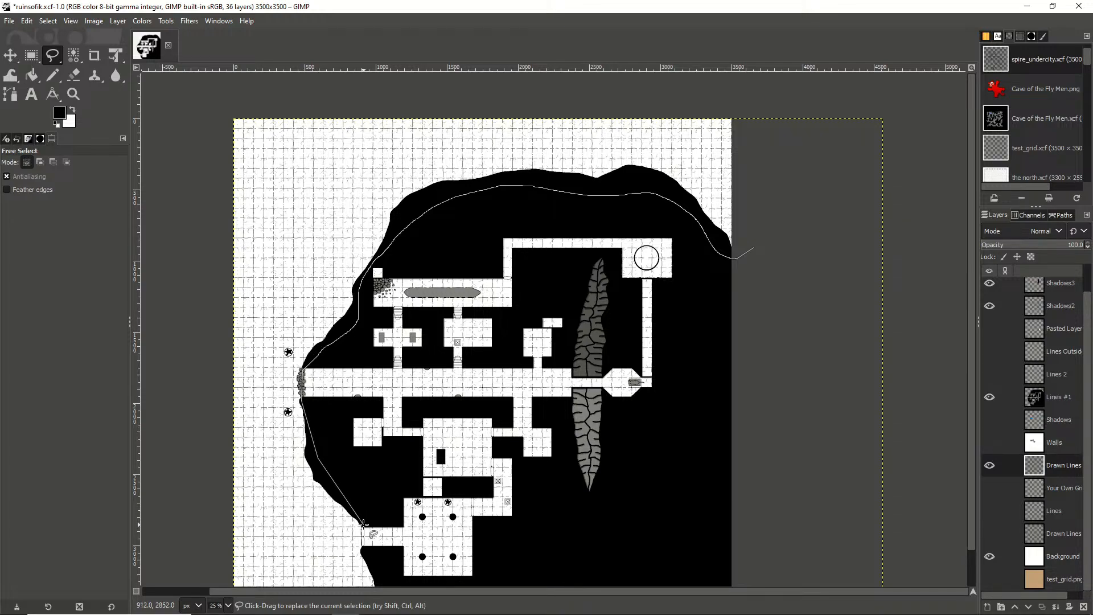
left_click(363, 523)
left_click(363, 549)
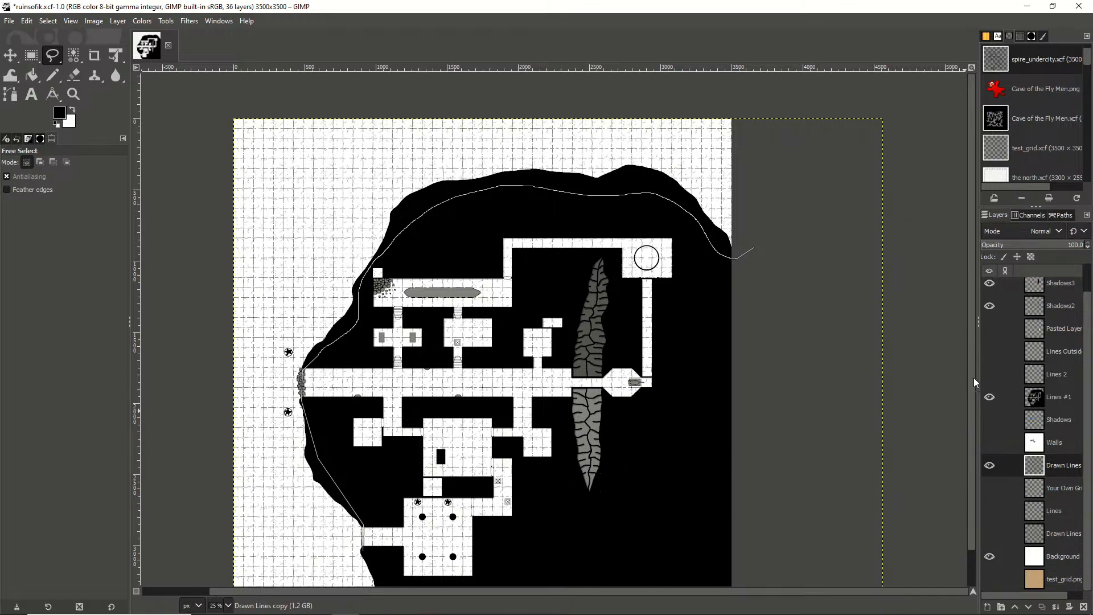
scroll(975, 387, "down", 1)
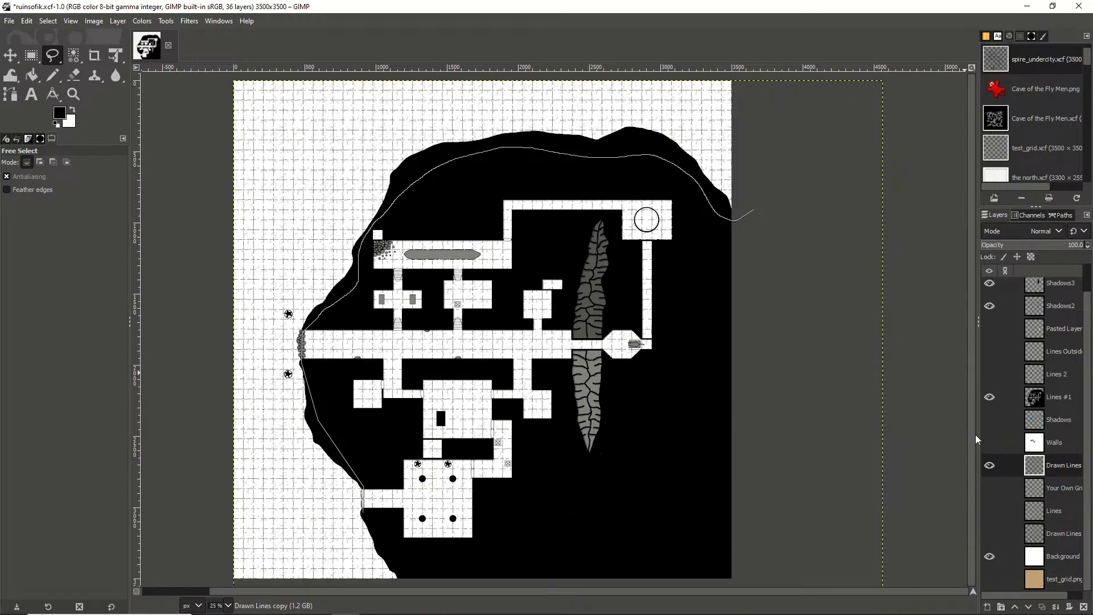
left_click(411, 582)
left_click(748, 581)
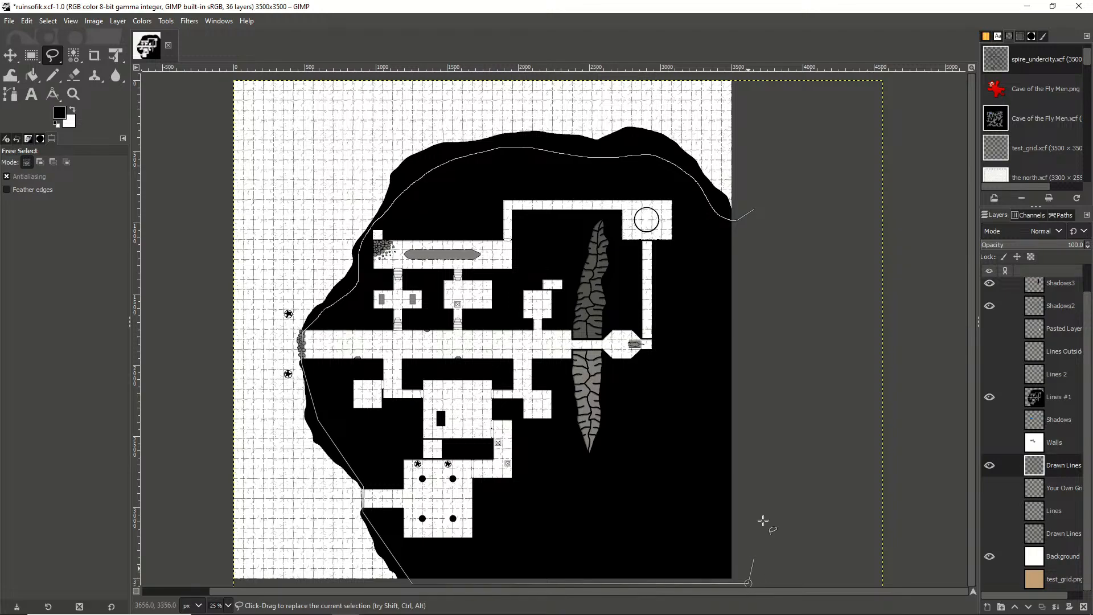
left_click(755, 209)
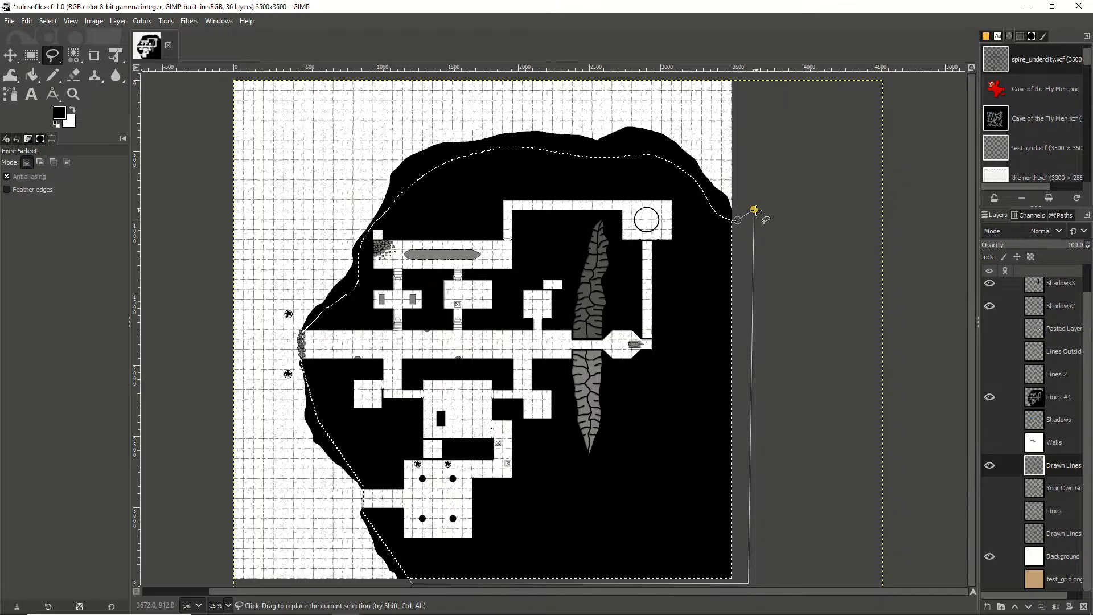
Cut the selected grid lines from the Drawn Lines copy layer and paste them into a new layer
key("ctrl+x")
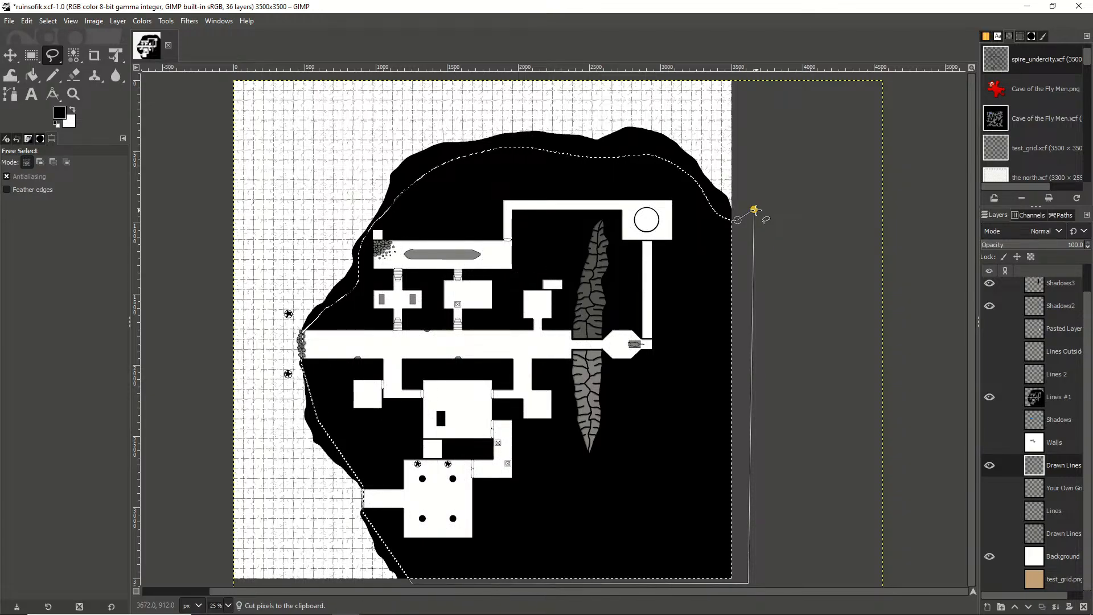
key("ctrl+v")
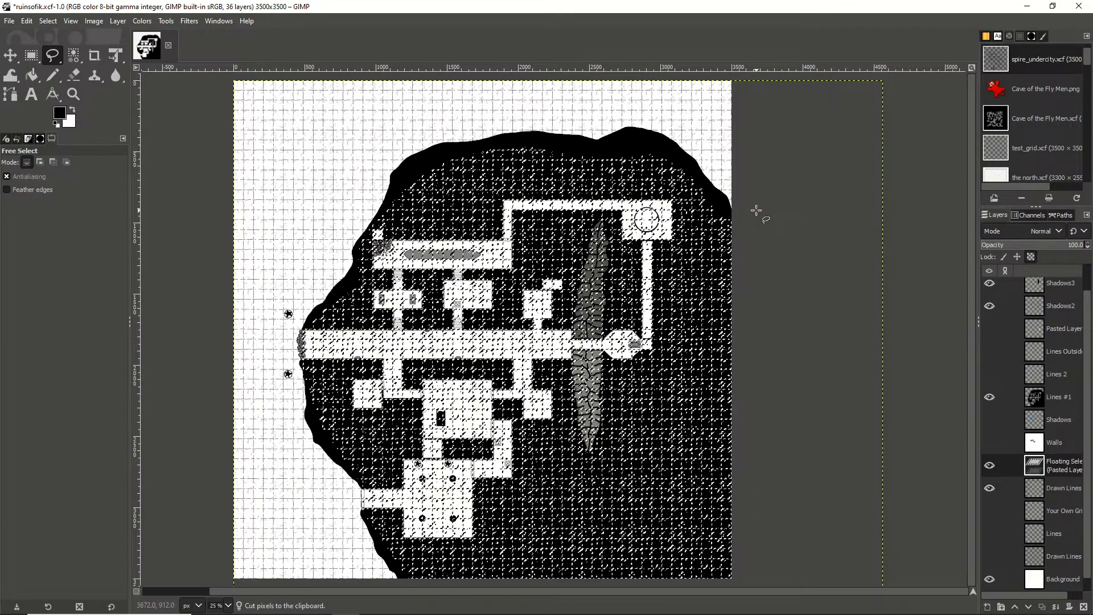
right_click(1073, 467)
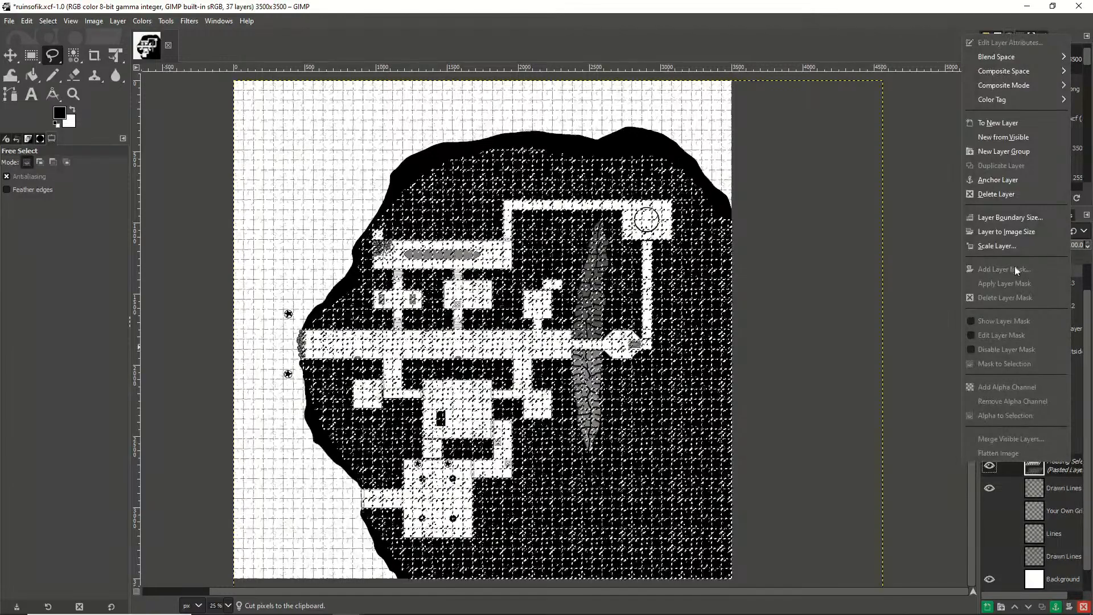
left_click(990, 123)
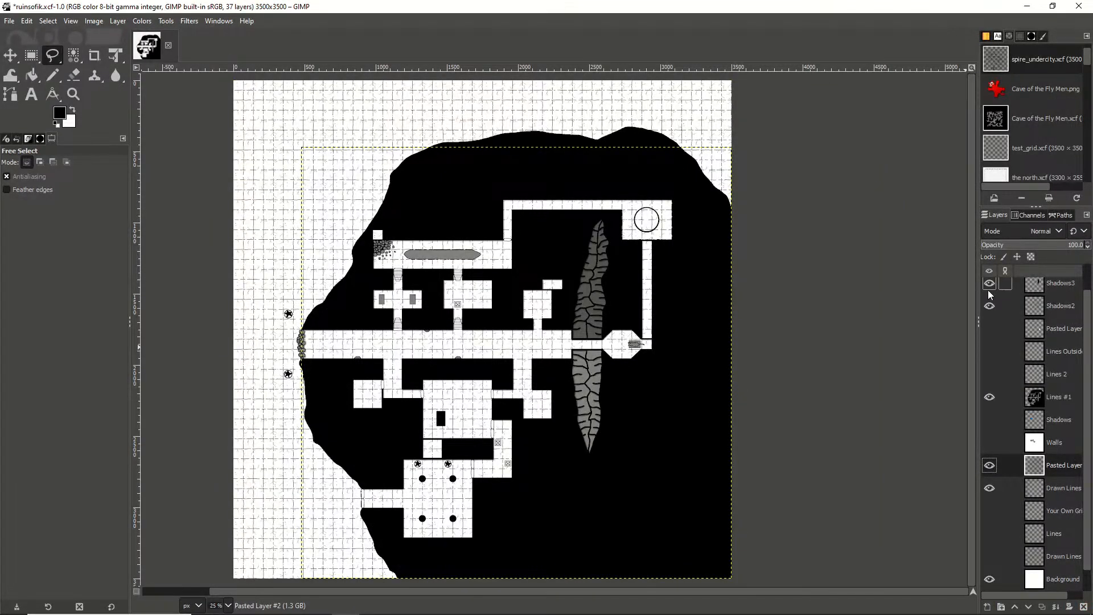
Move the Drawn Lines copy layer above the pasted grid layer and lower its opacity to 35.7
left_click(1046, 306)
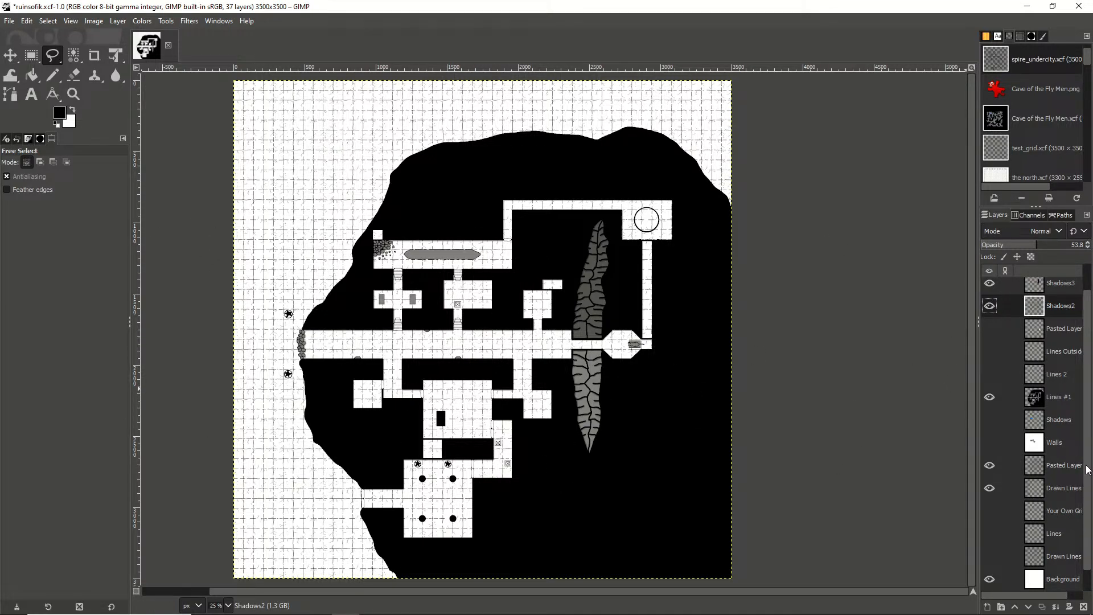
left_click(1061, 467)
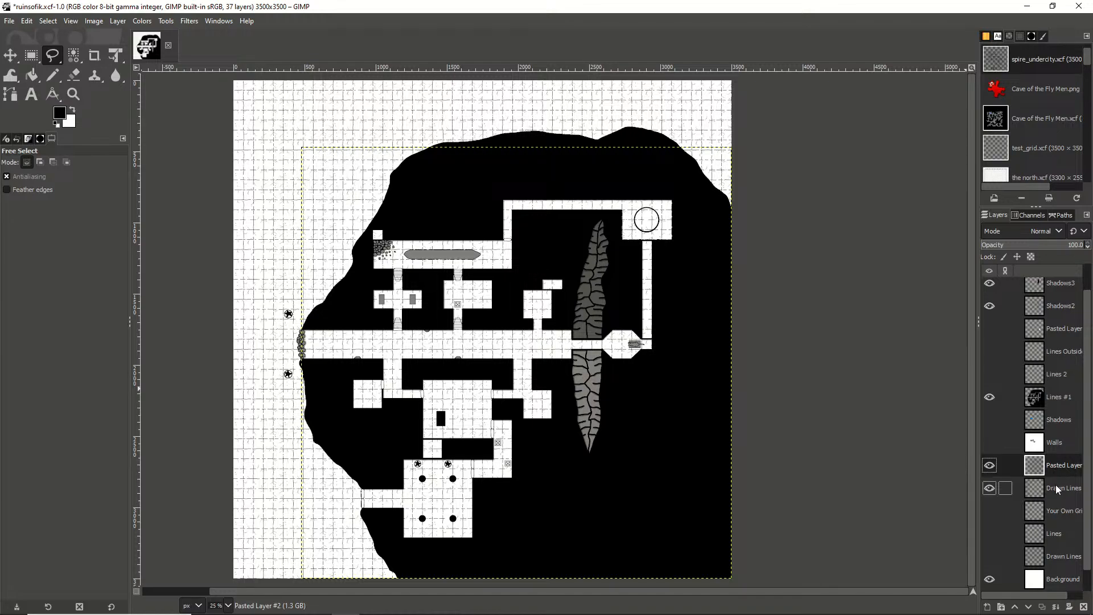
left_click_drag(1058, 488, 1061, 471)
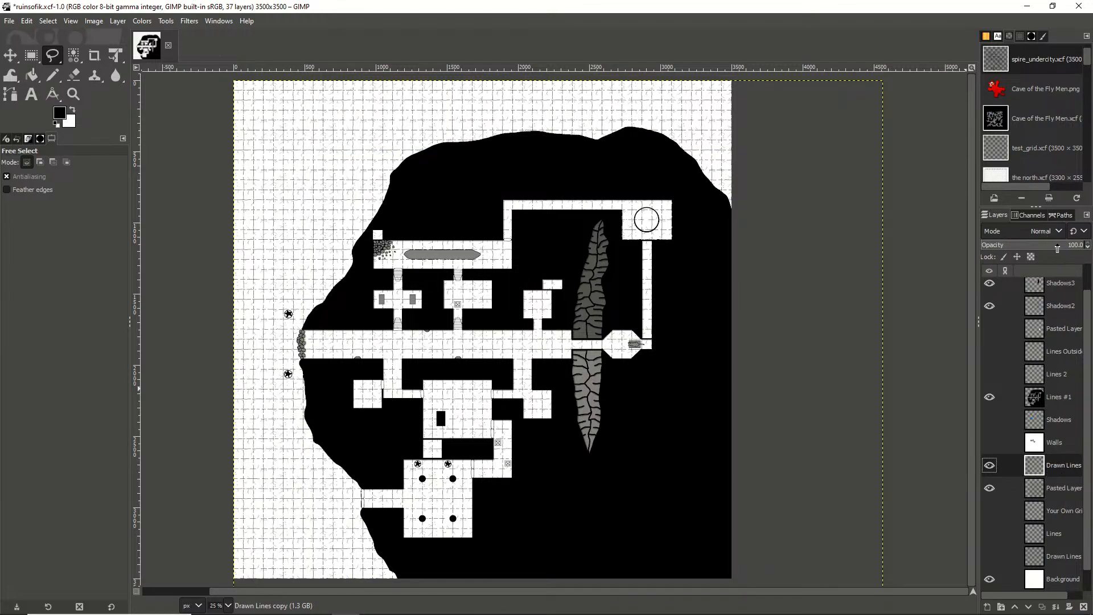
left_click_drag(1057, 249, 1032, 249)
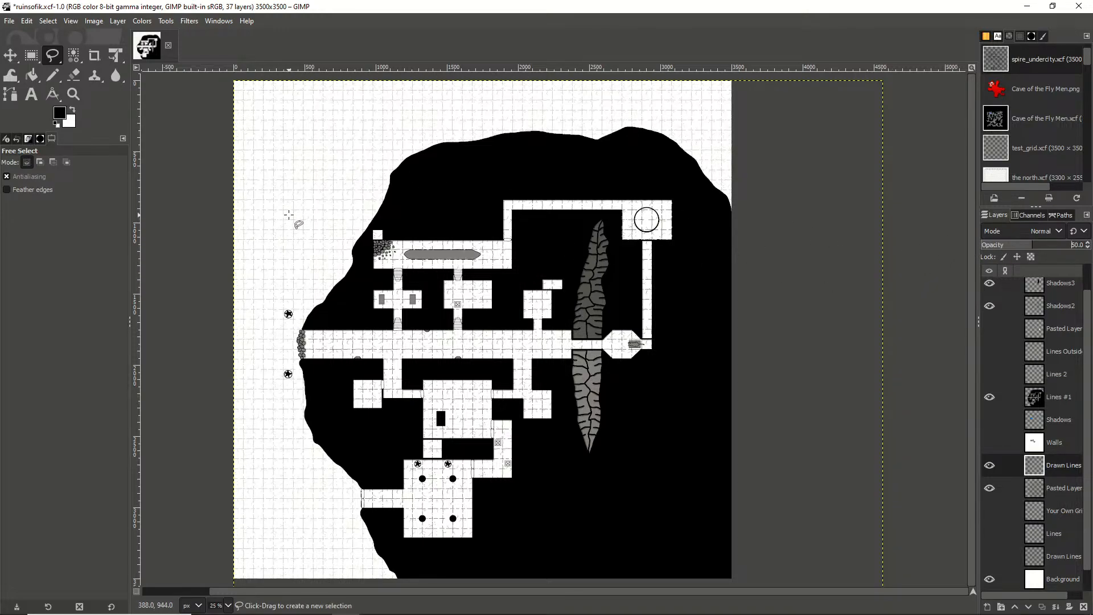
left_click(1018, 246)
Compare the map with and without the outdoor grid on the Drawn Lines copy layer, and leave that layer hidden
left_click(989, 465)
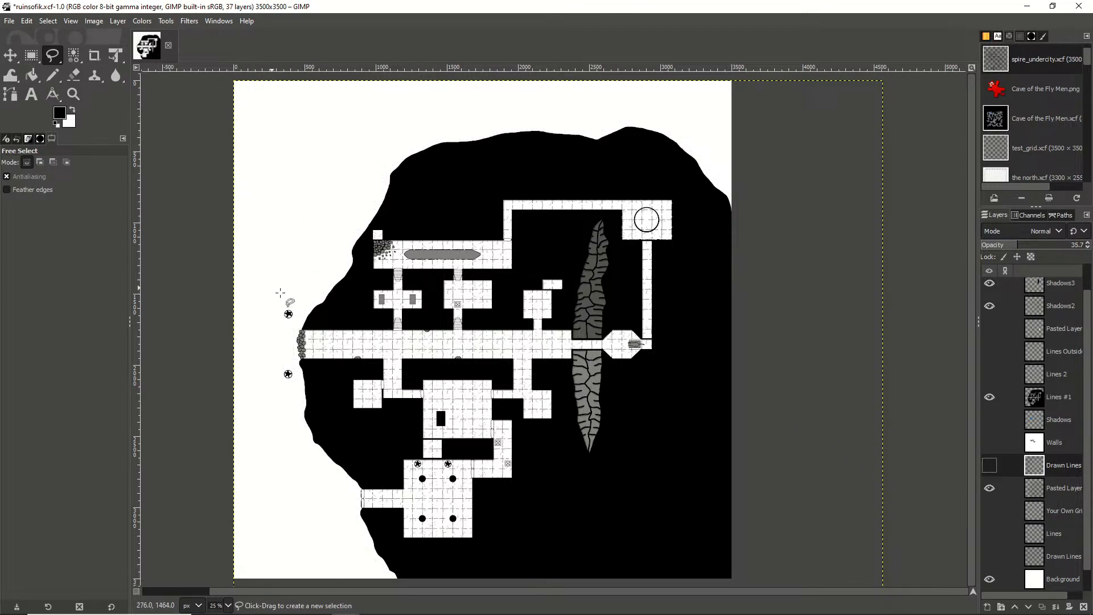
left_click(989, 466)
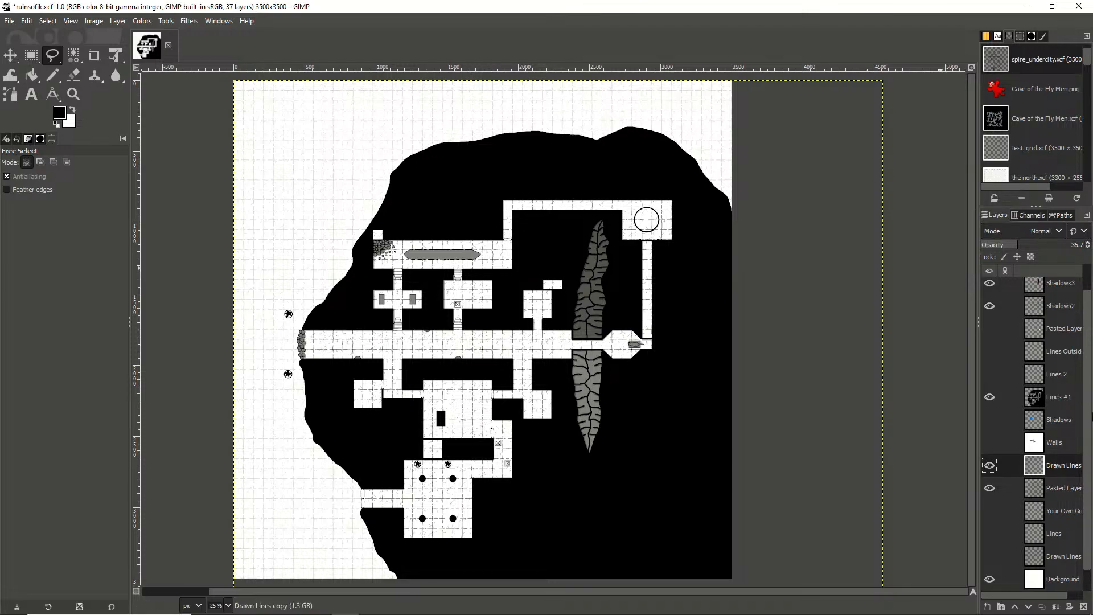
left_click(993, 466)
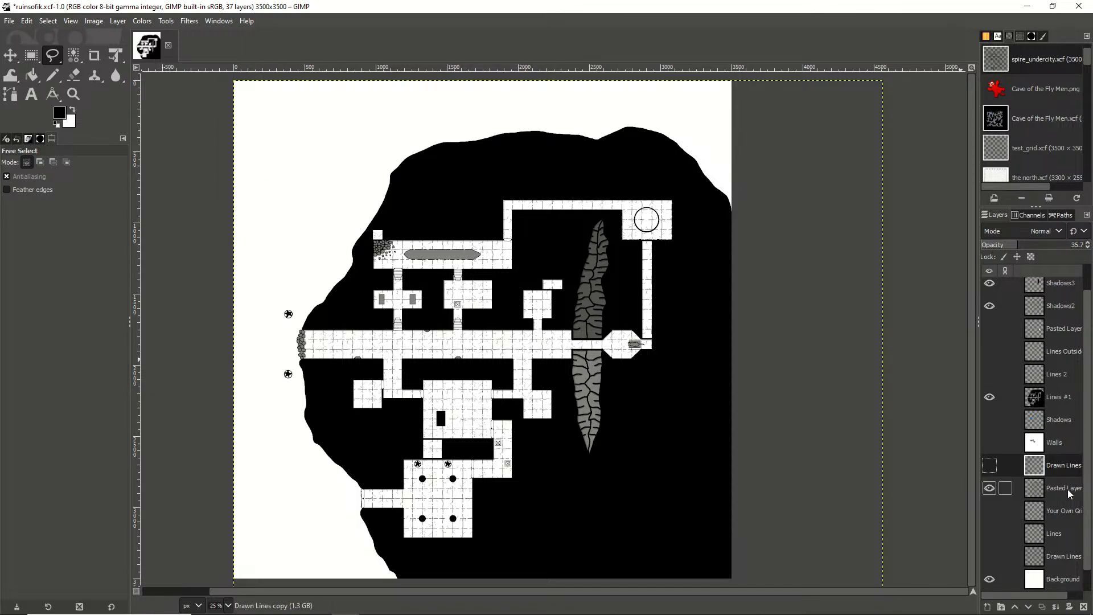
left_click(989, 465)
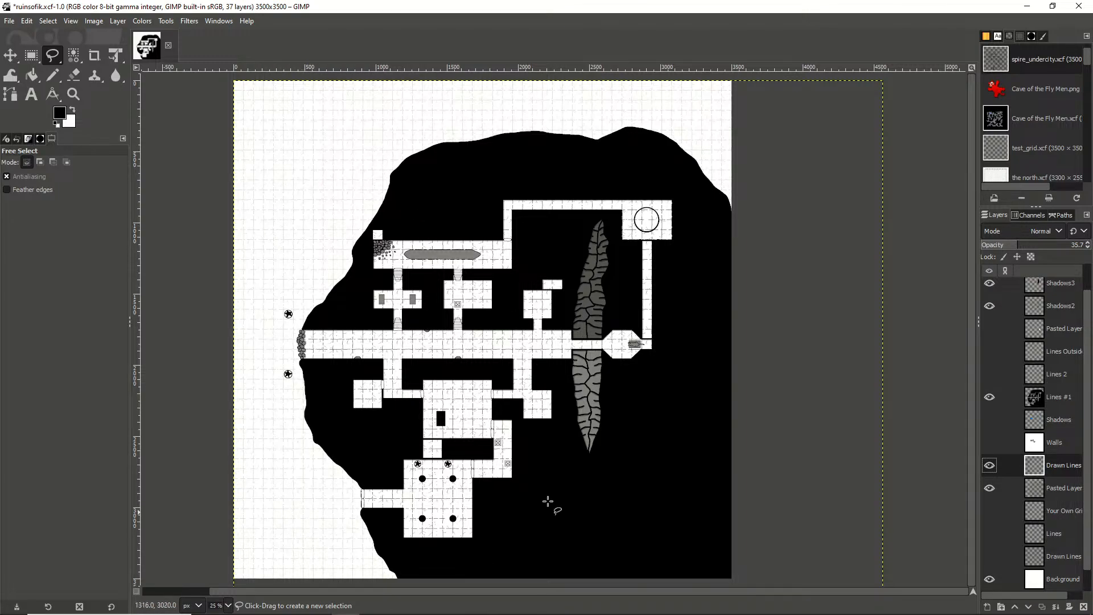
left_click(987, 466)
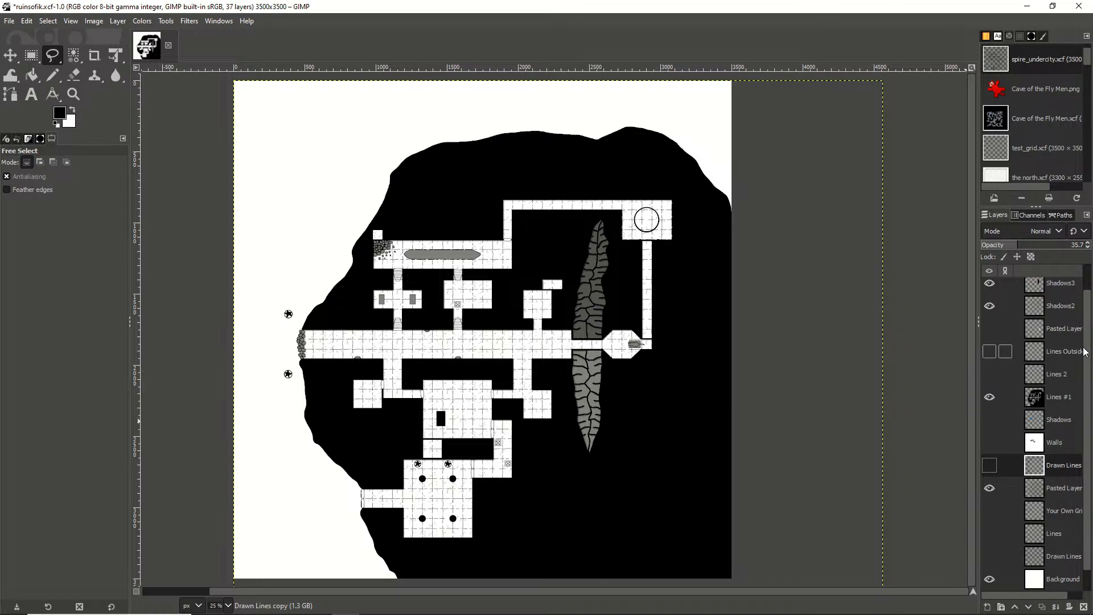
Compare the map with the outdoor grid and the pasted indoor grid shown and hidden separately
left_click(985, 466)
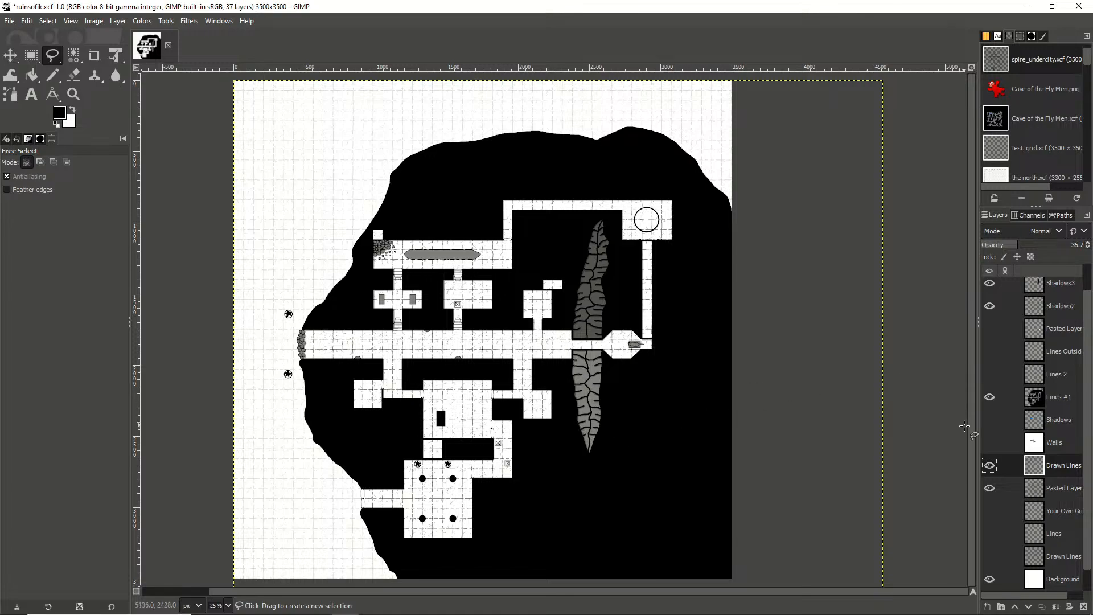
left_click(989, 466)
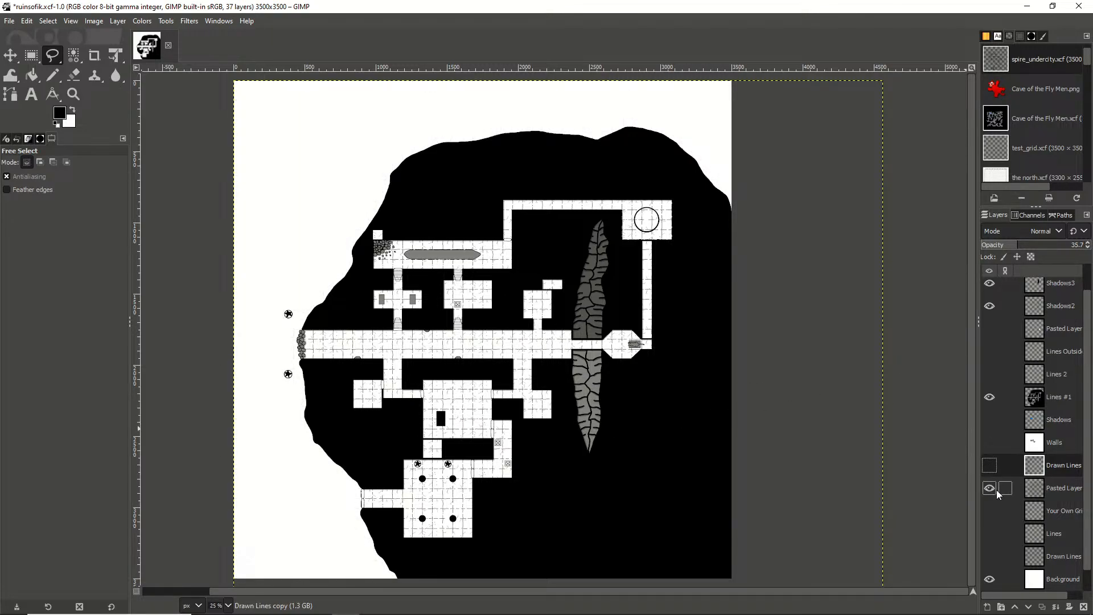
left_click(988, 488)
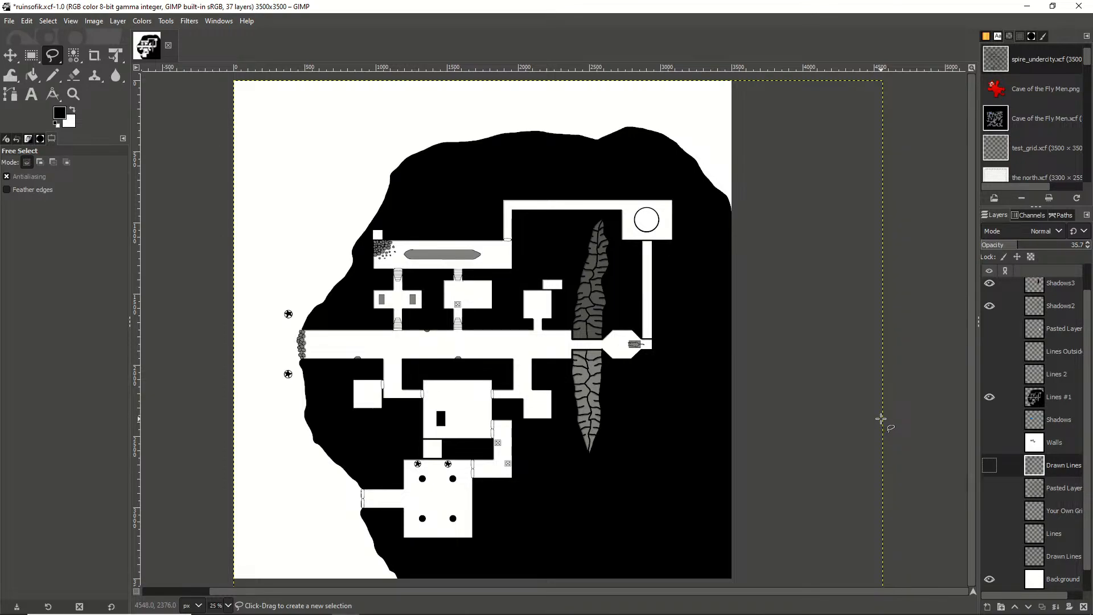
left_click(989, 466)
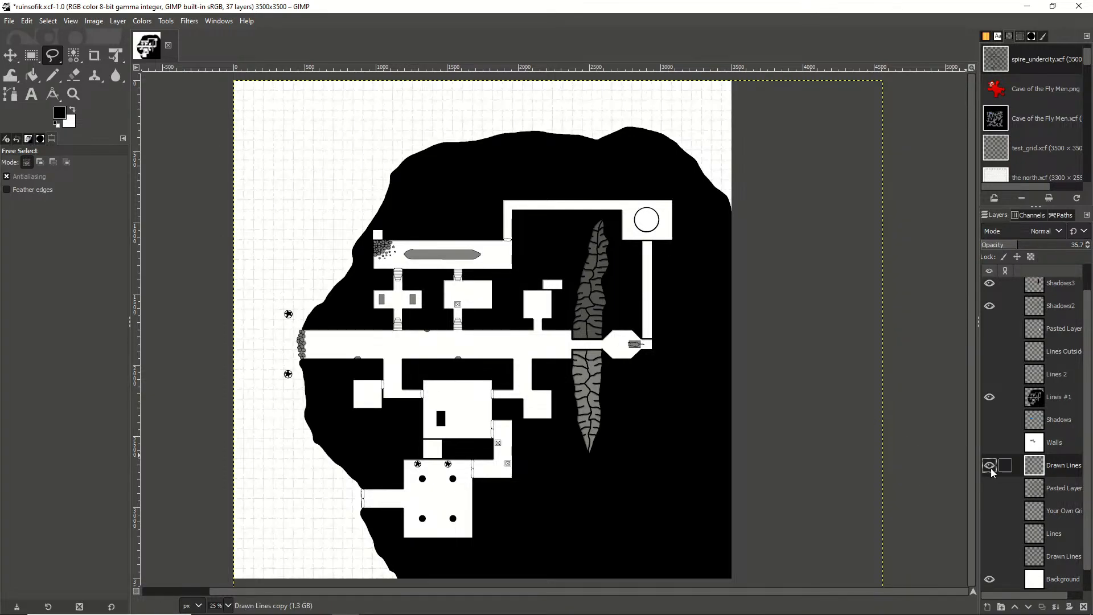
Try showing the Walls, pasted grid, Your Own Grid and original Drawn Lines layers together
left_click(990, 442)
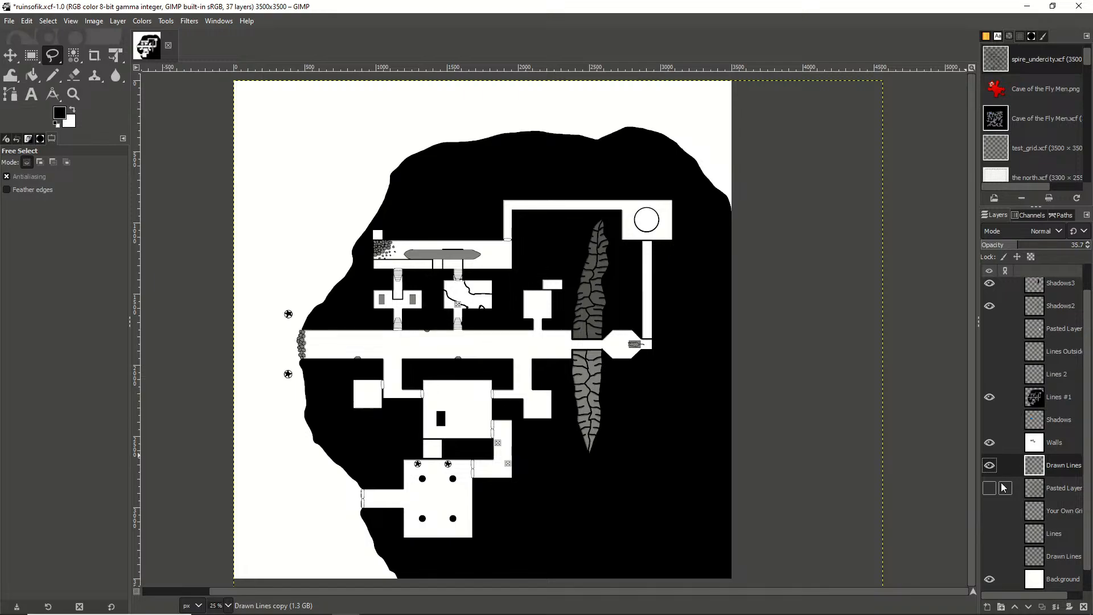
left_click(990, 488)
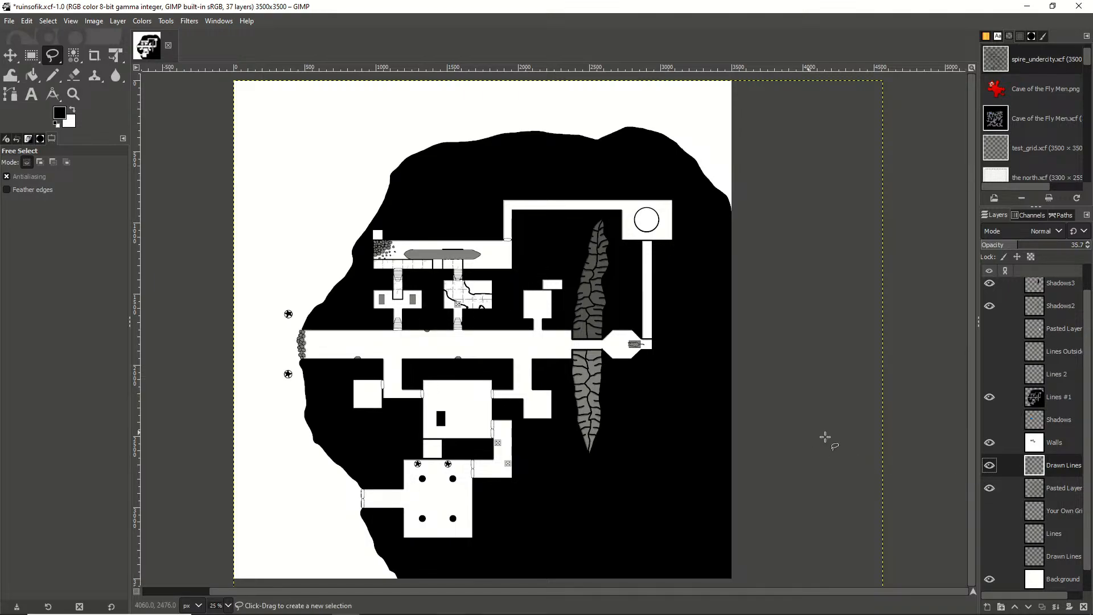
left_click(989, 511)
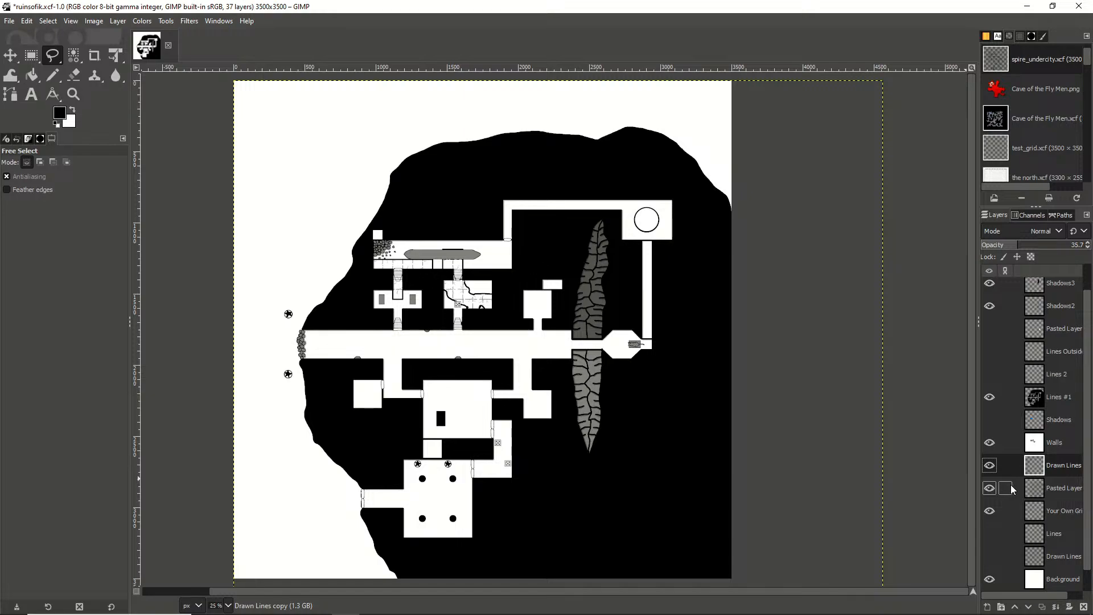
scroll(1090, 500, "down", 1)
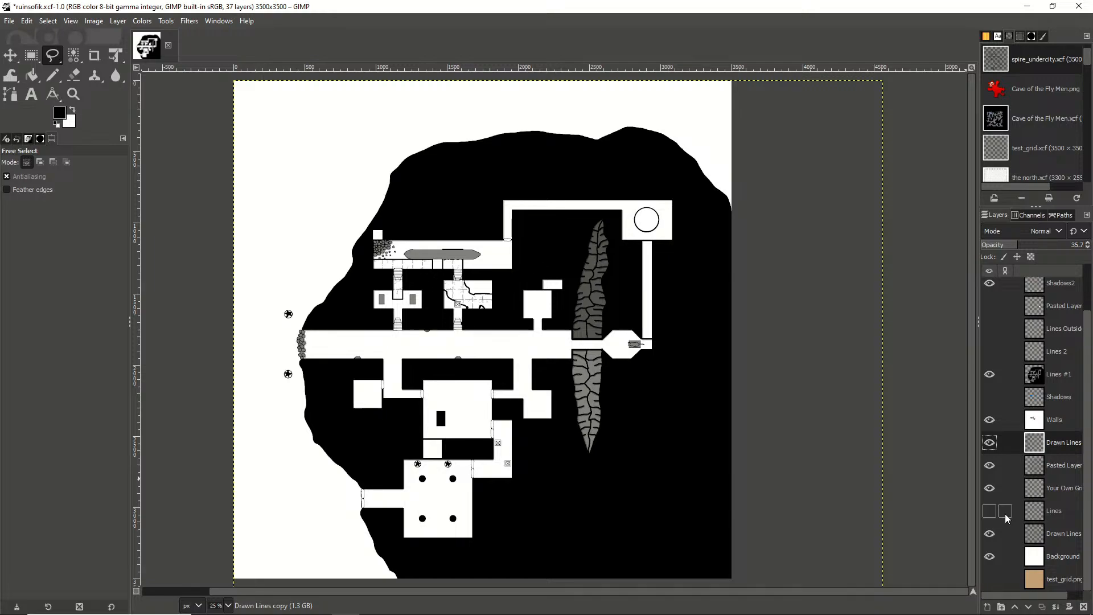
Undo the recent layer visibility changes back to both the indoor and outdoor grids being shown
key("ctrl+z")
key("ctrl+z")
key("ctrl+z")
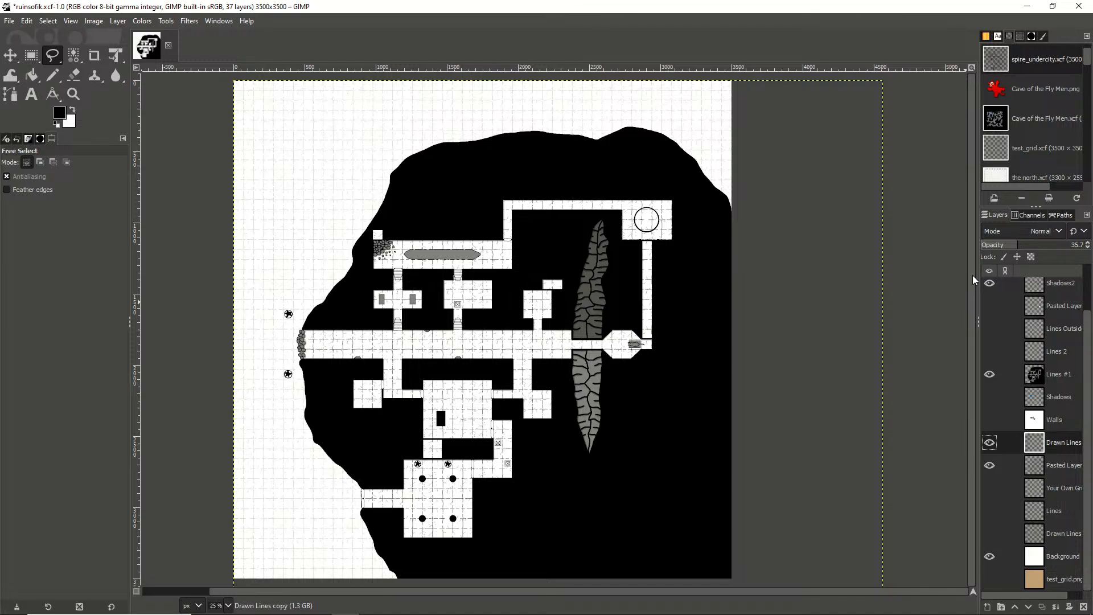
scroll(702, 371, "up", 8, "ctrl")
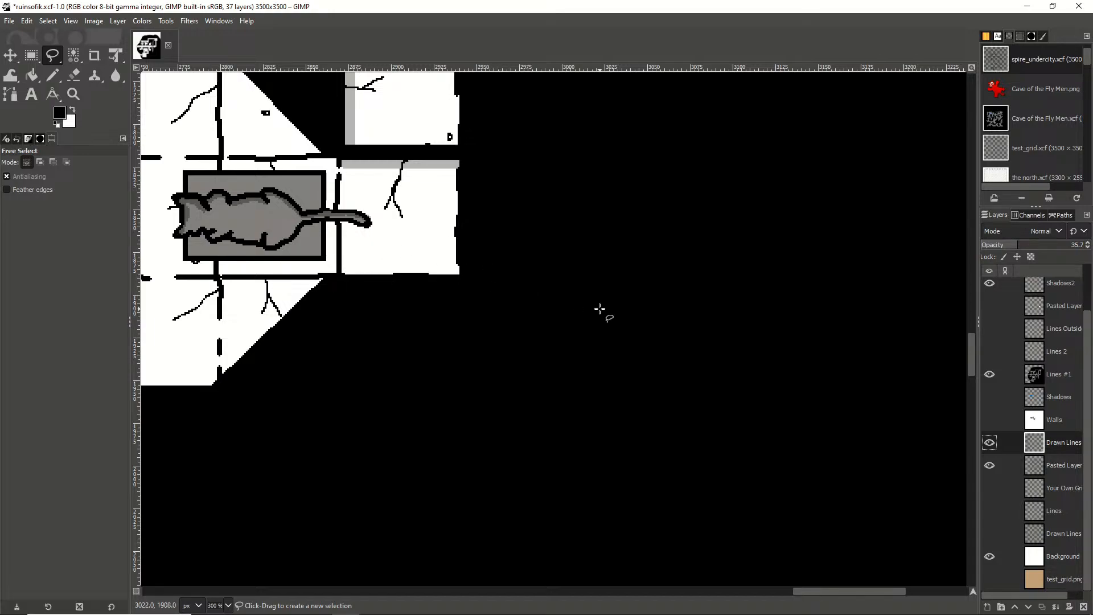
scroll(608, 324, "down", 5, "ctrl")
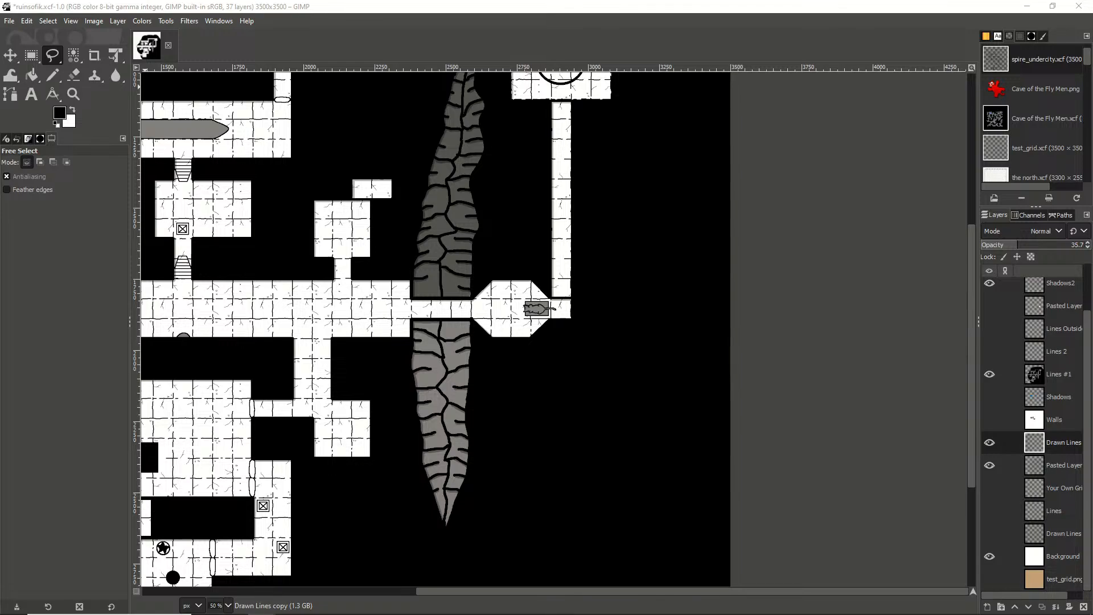
Create a new 3500 × 3500 px image and paste the copied sheet of map symbols into it
left_click(27, 20)
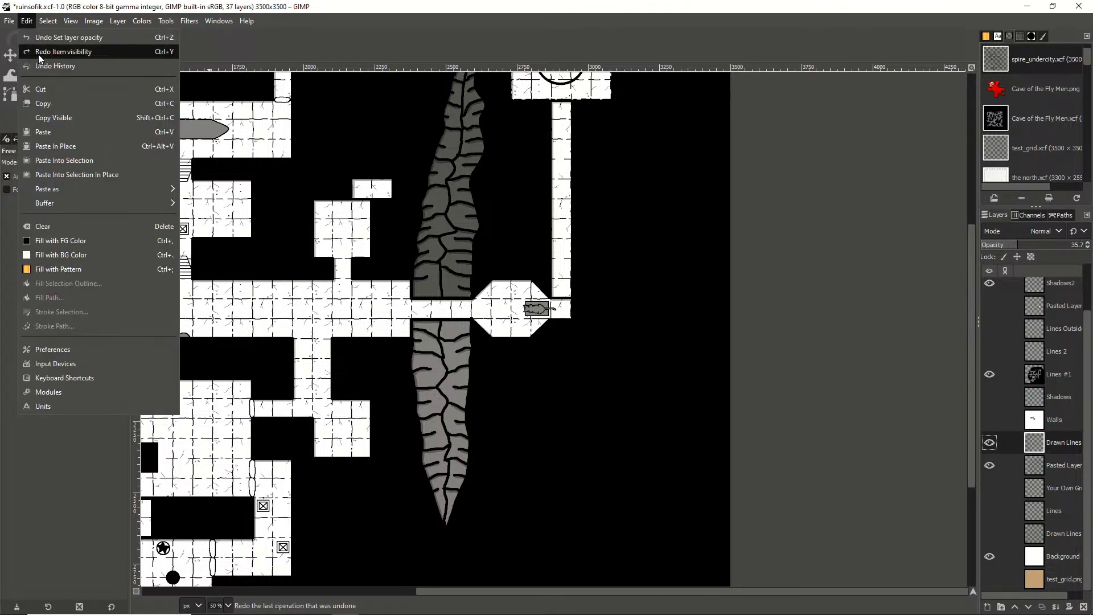
mouse_move(9, 20)
left_click(34, 37)
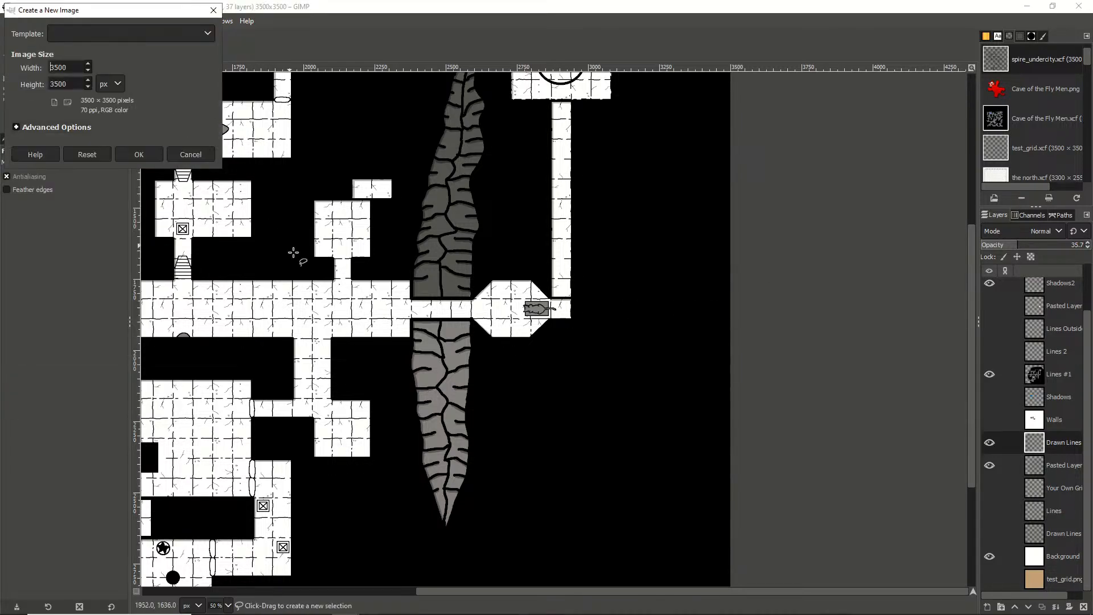
key("Return")
key("ctrl+v")
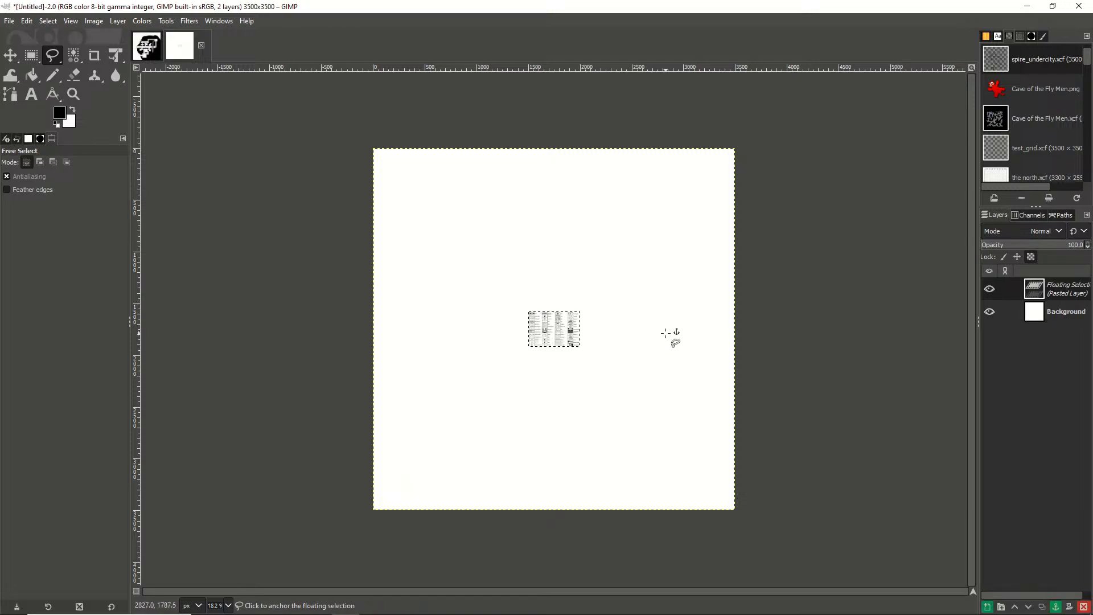
left_click(101, 20)
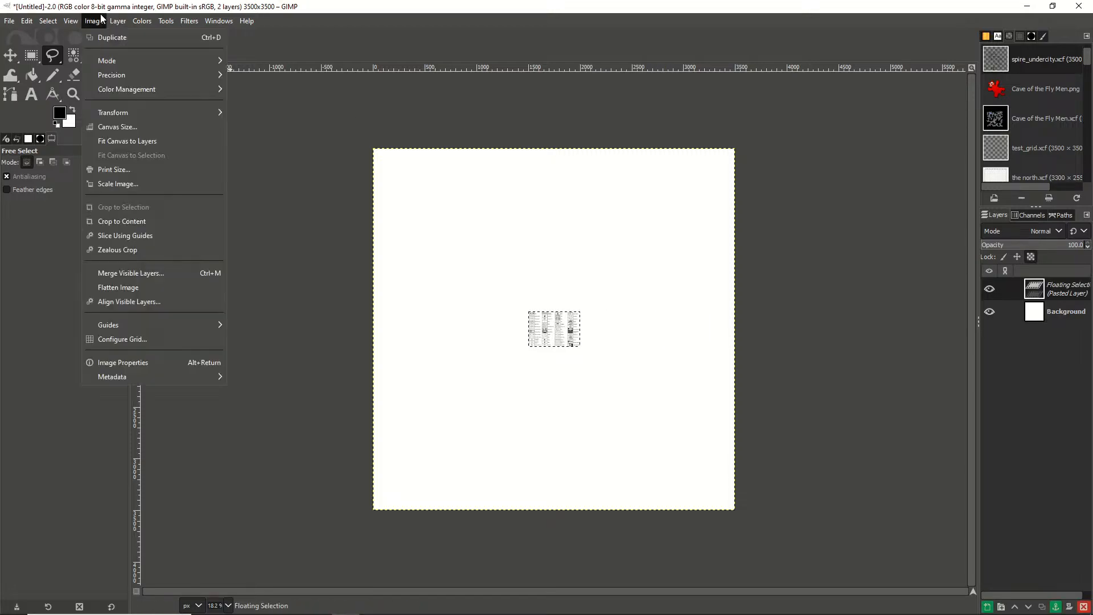
key("alt+Tab")
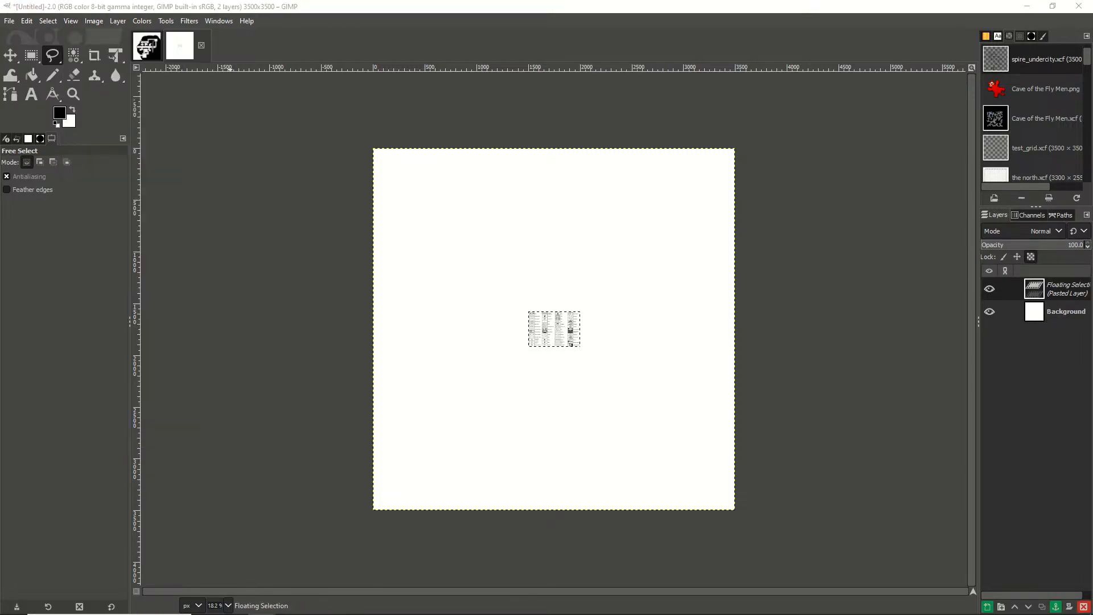
left_click(660, 278)
key("ctrl+v")
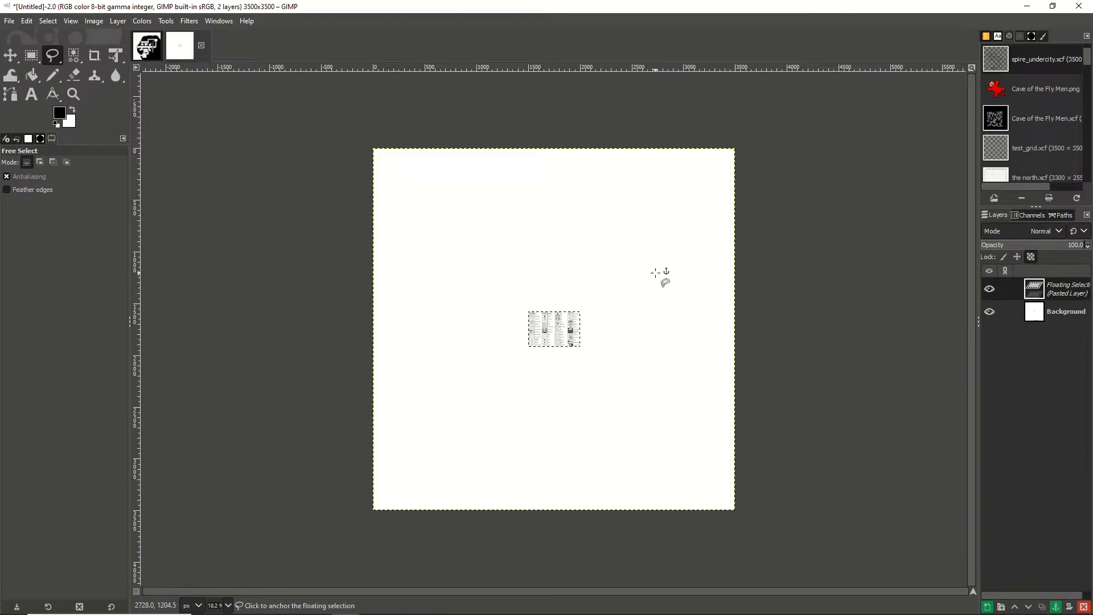
Scale the pasted symbol sheet to a width of 3500 px with its proportions kept
left_click(94, 20)
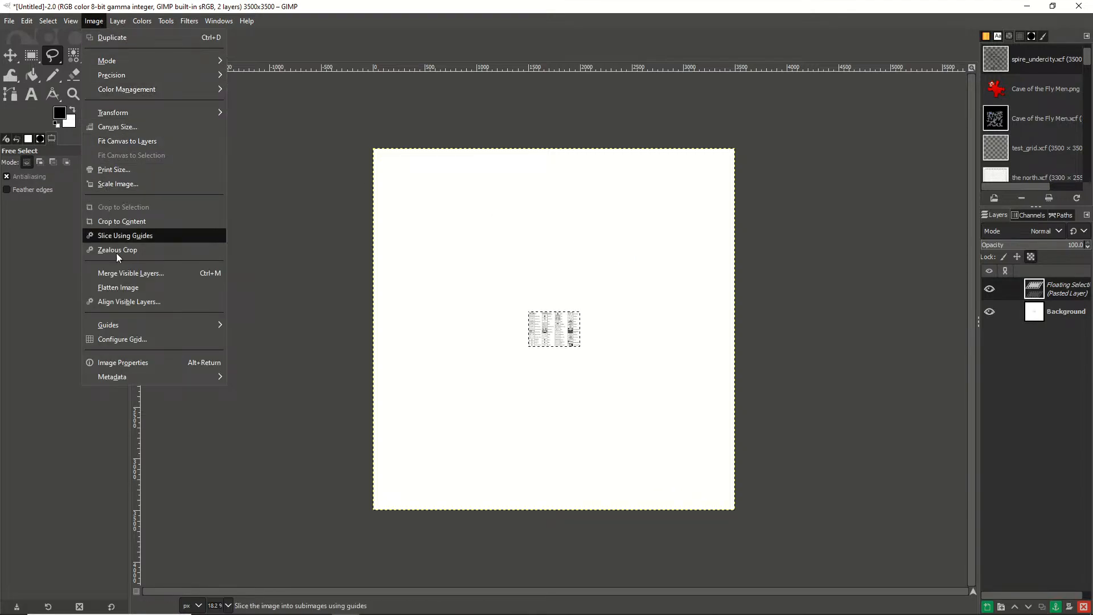
mouse_move(72, 21)
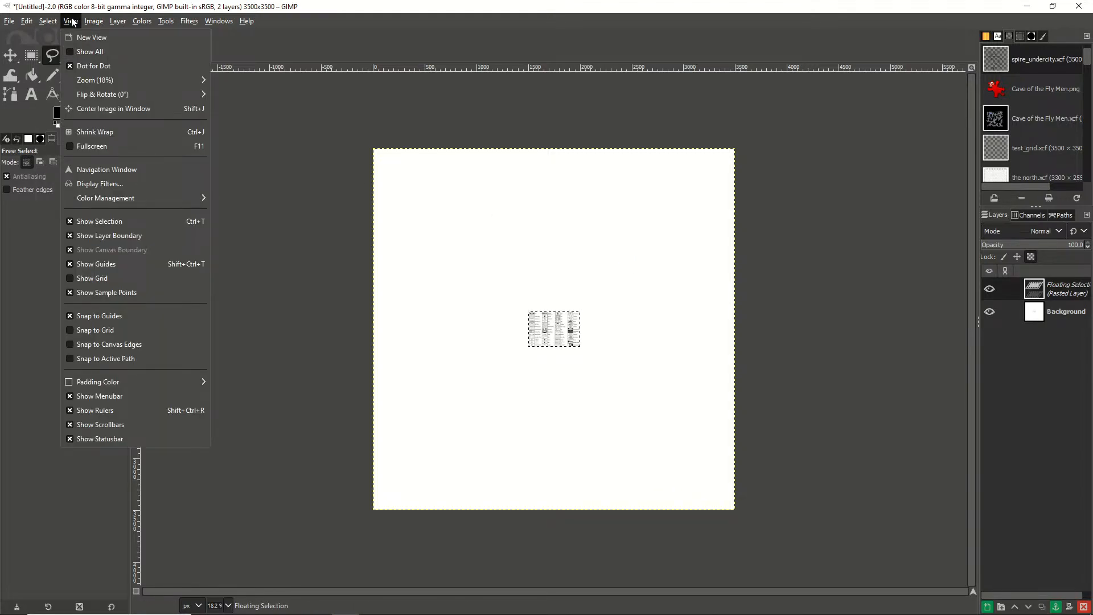
mouse_move(121, 25)
left_click(169, 230)
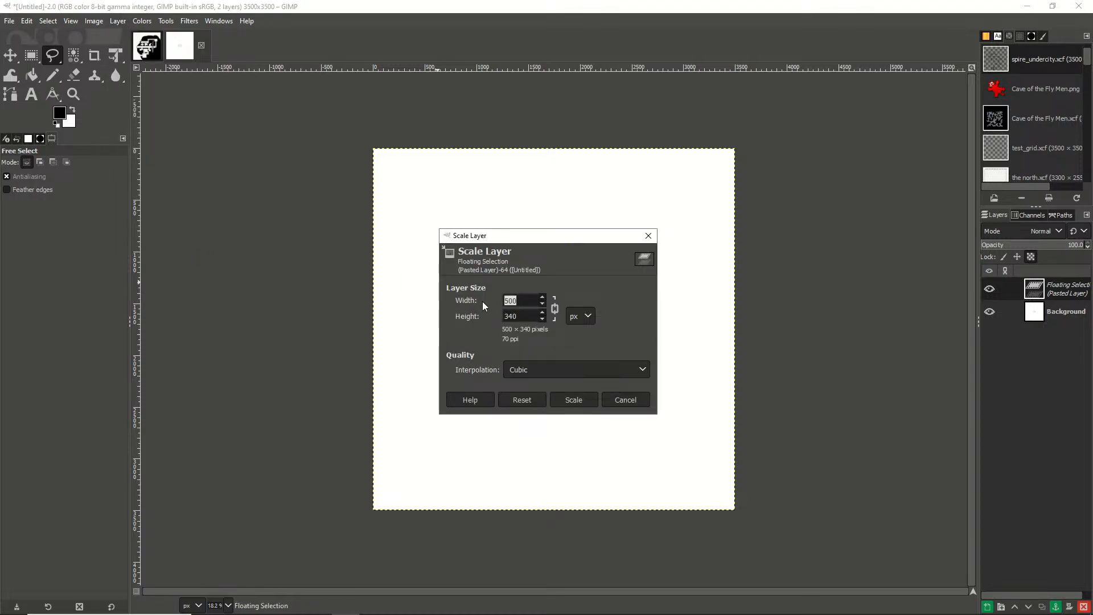
type("3500")
left_click(573, 400)
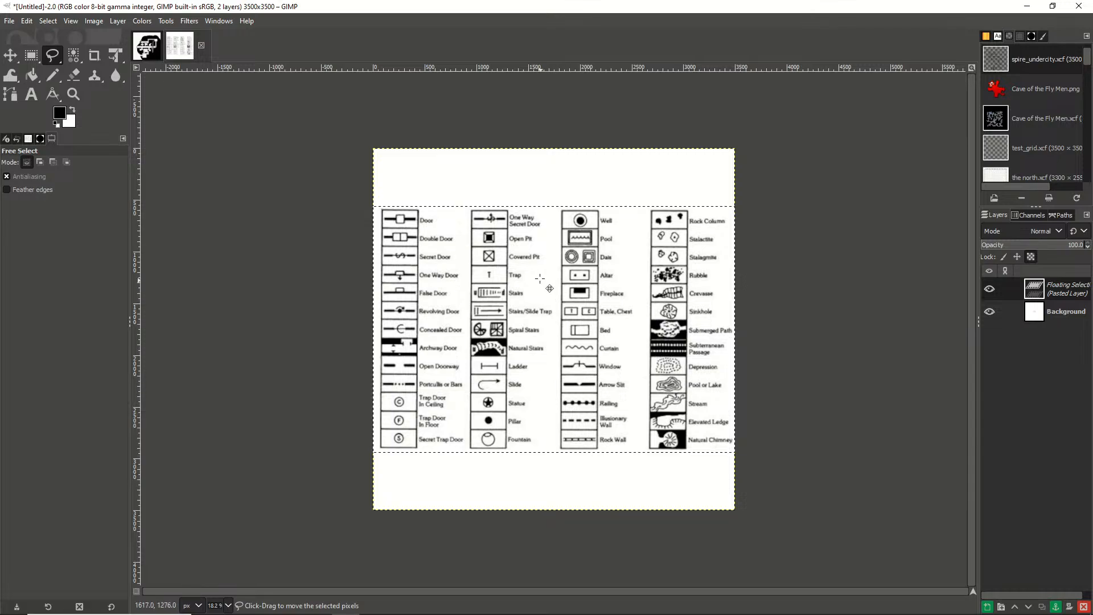
Turn the floating symbol sheet into its own layer and add a transparent layer named New Key above it
key("ctrl")
scroll(396, 215, "up", 1)
scroll(395, 216, "up", 4)
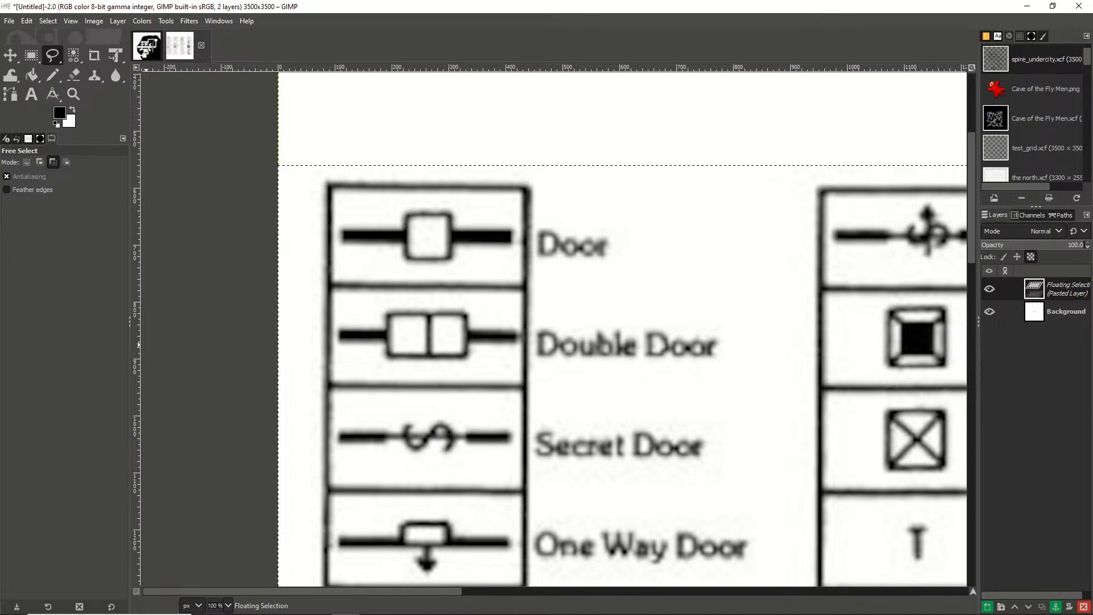
right_click(1069, 290)
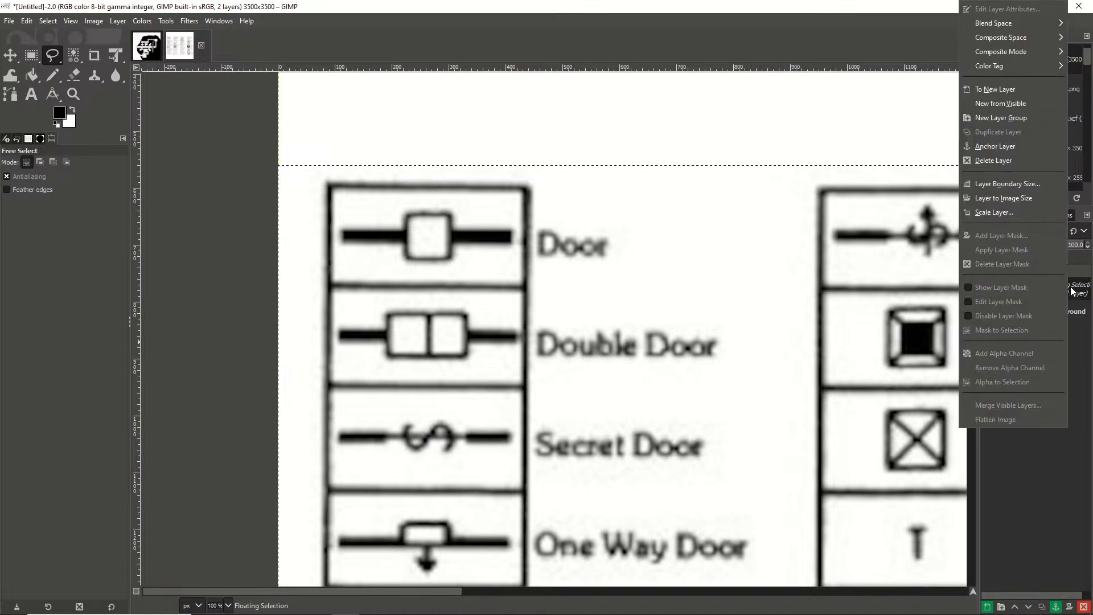
left_click(1009, 88)
right_click(1087, 303)
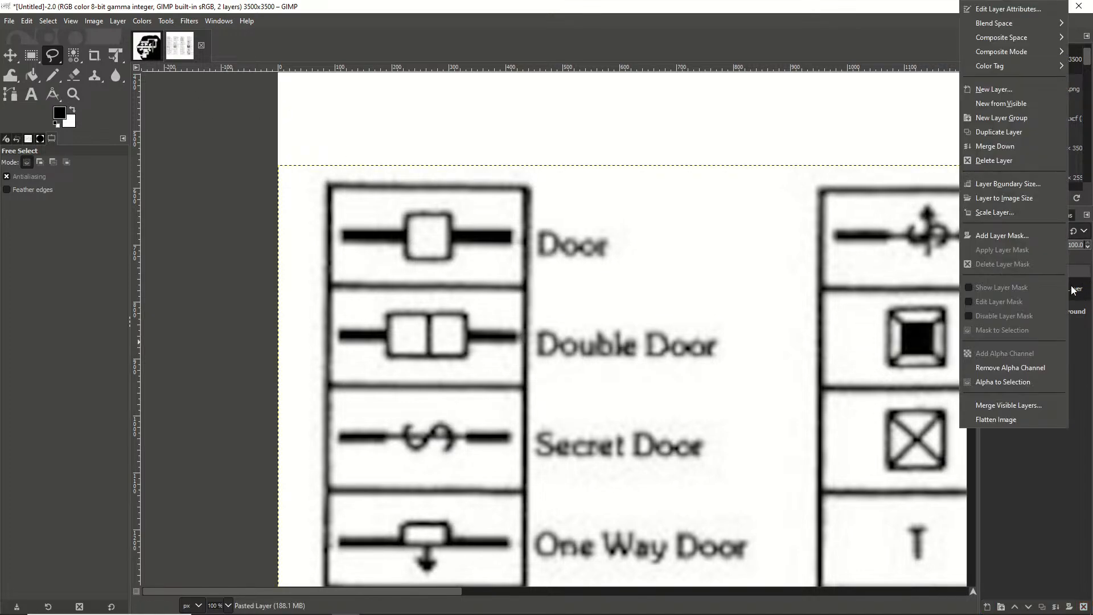
left_click(1006, 89)
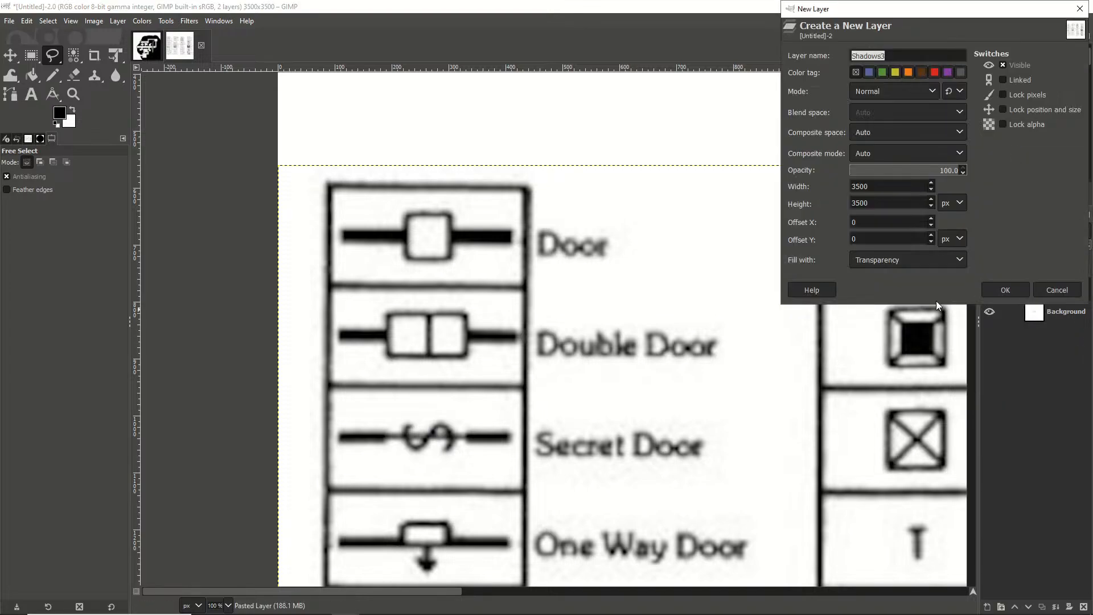
type("New Key")
key("Return")
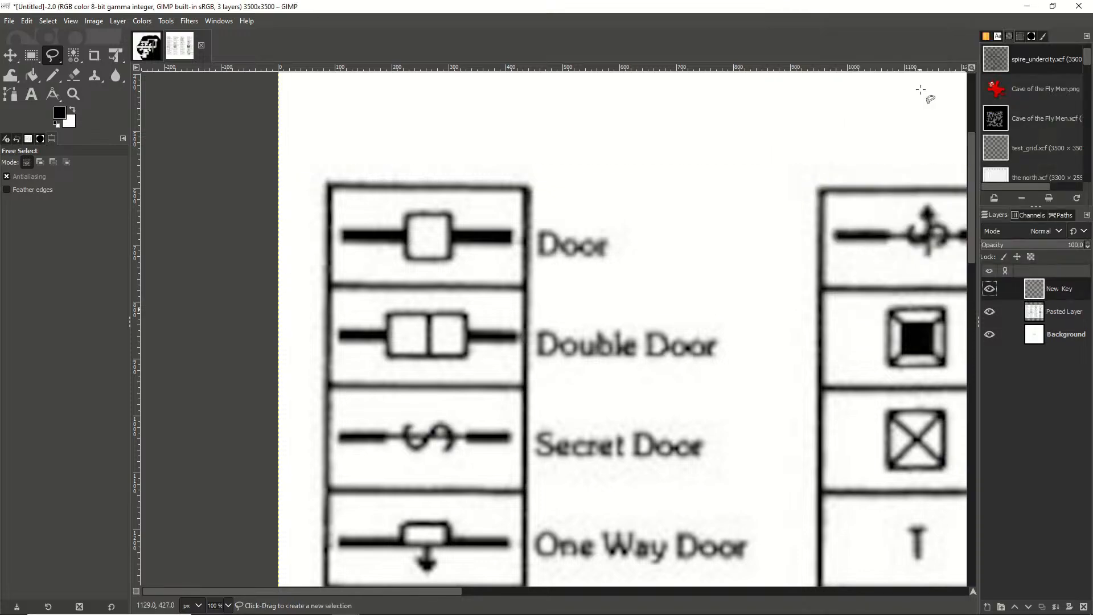
Trace the Door symbol's wall on the New Key layer as a straight black Pencil line, brush size 19, about 277 px long
left_click(51, 79)
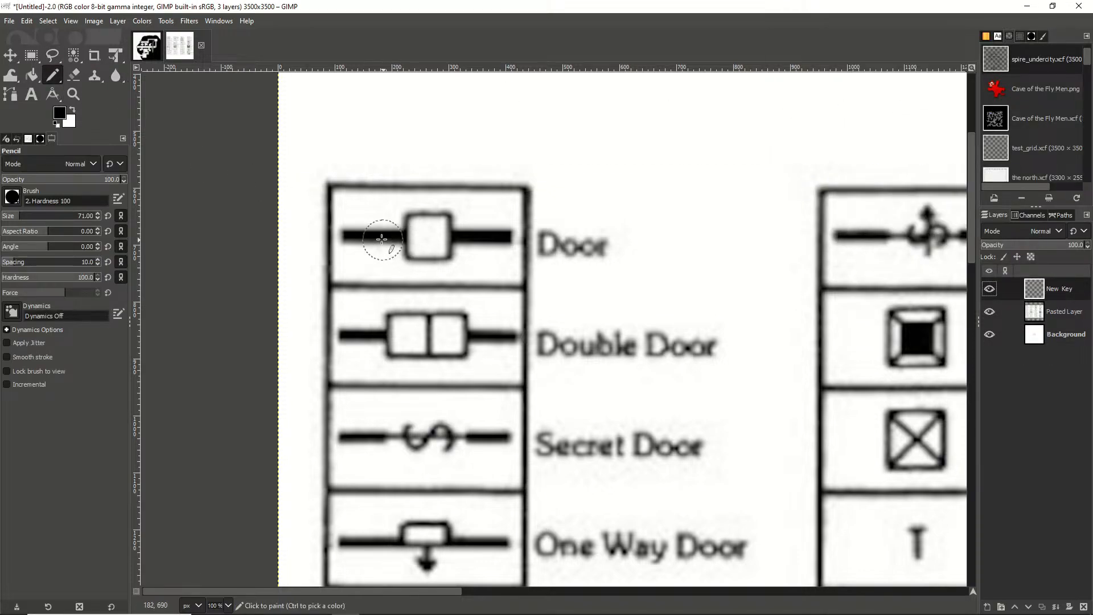
left_click(8, 216)
scroll(97, 215, "up", 2)
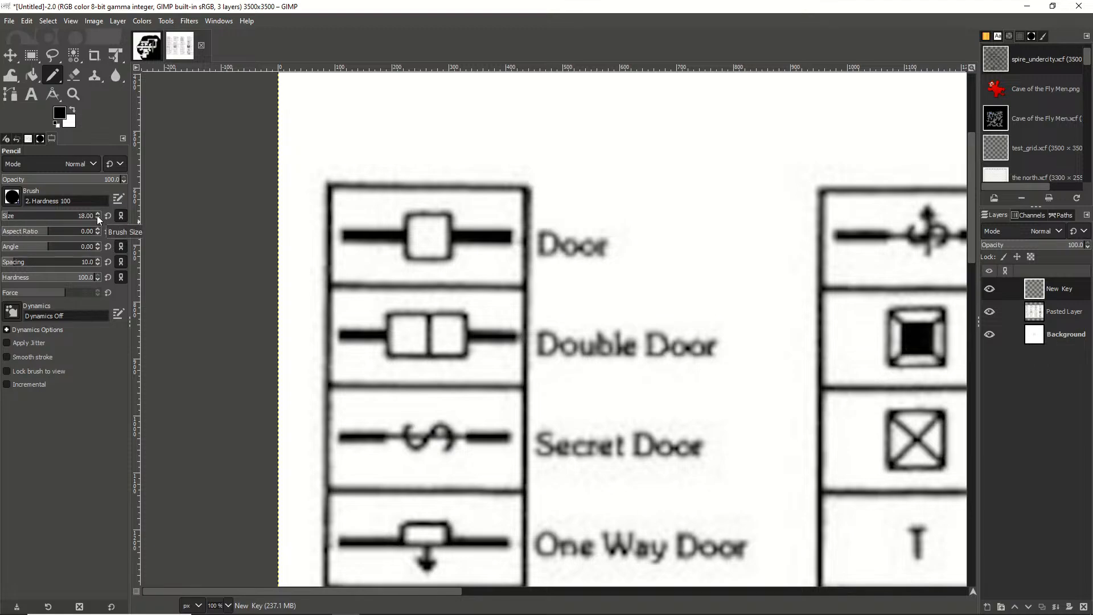
left_click(349, 236)
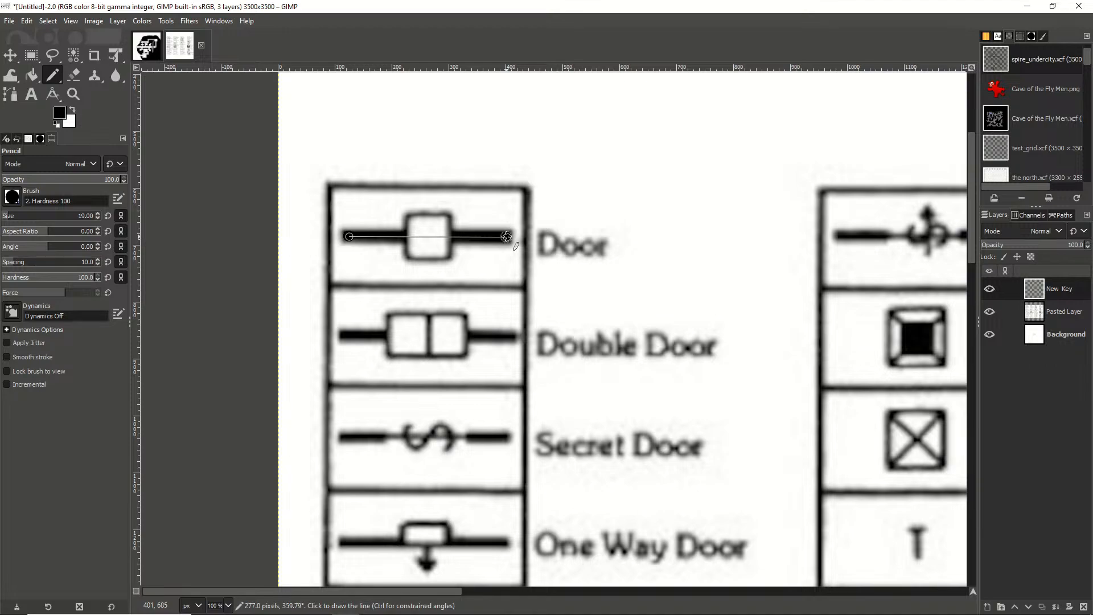
left_click(506, 236, "shift")
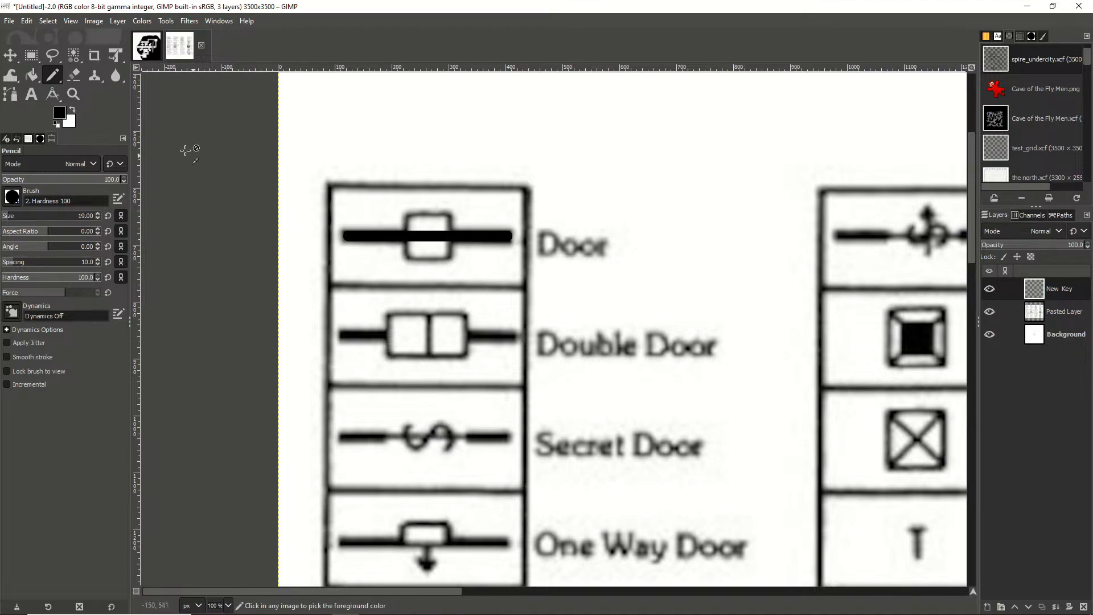
Trace the Door symbol's box with straight Pencil lines at brush size 4, about 75 px wide and 68 px high
left_click(98, 218)
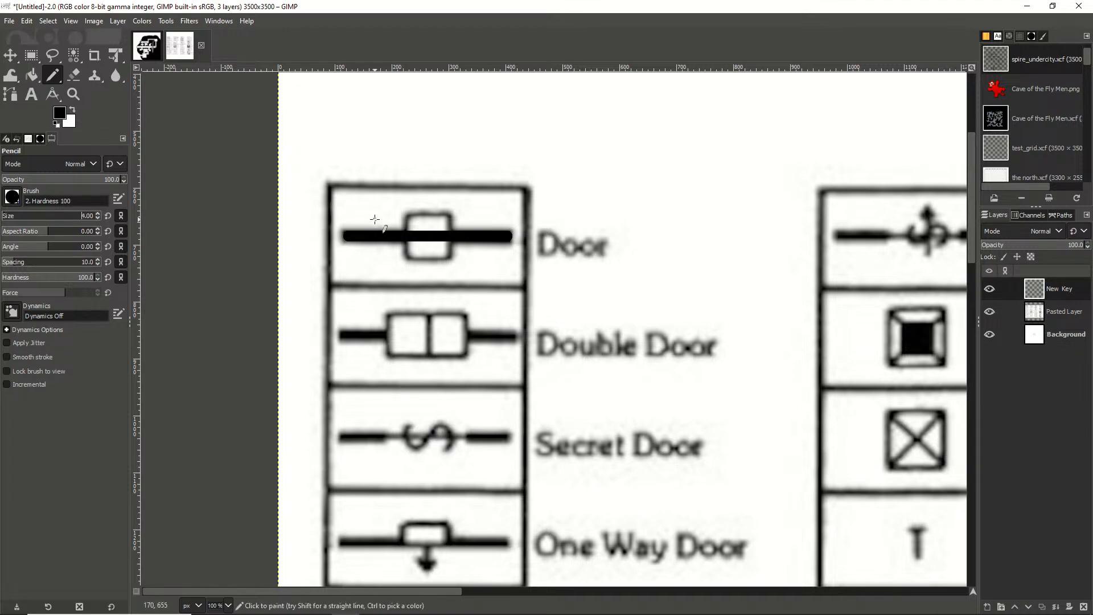
left_click(407, 217)
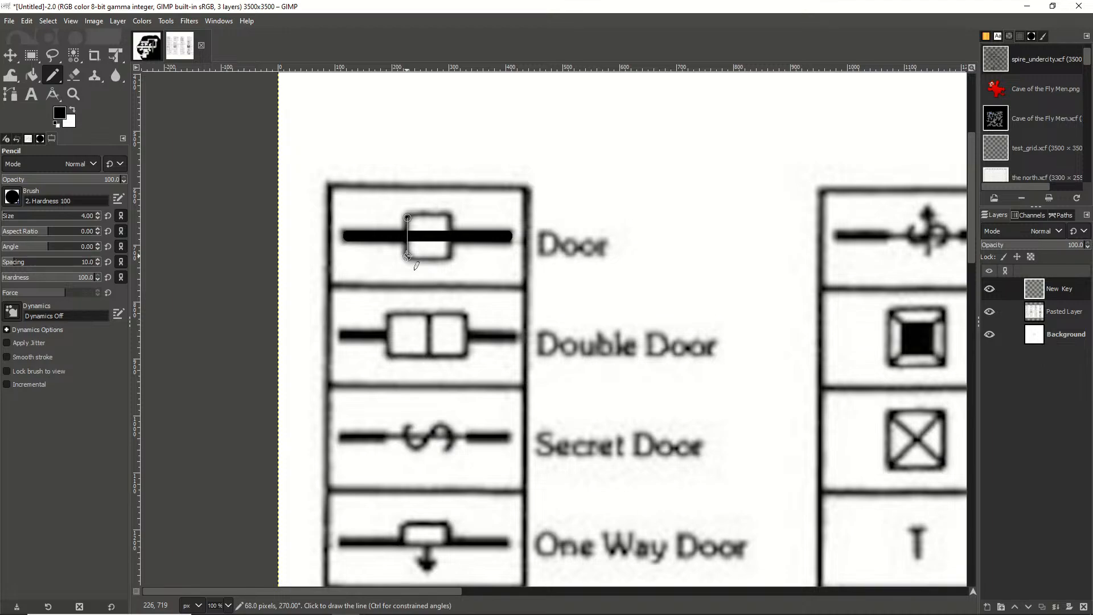
left_click(407, 256, "shift")
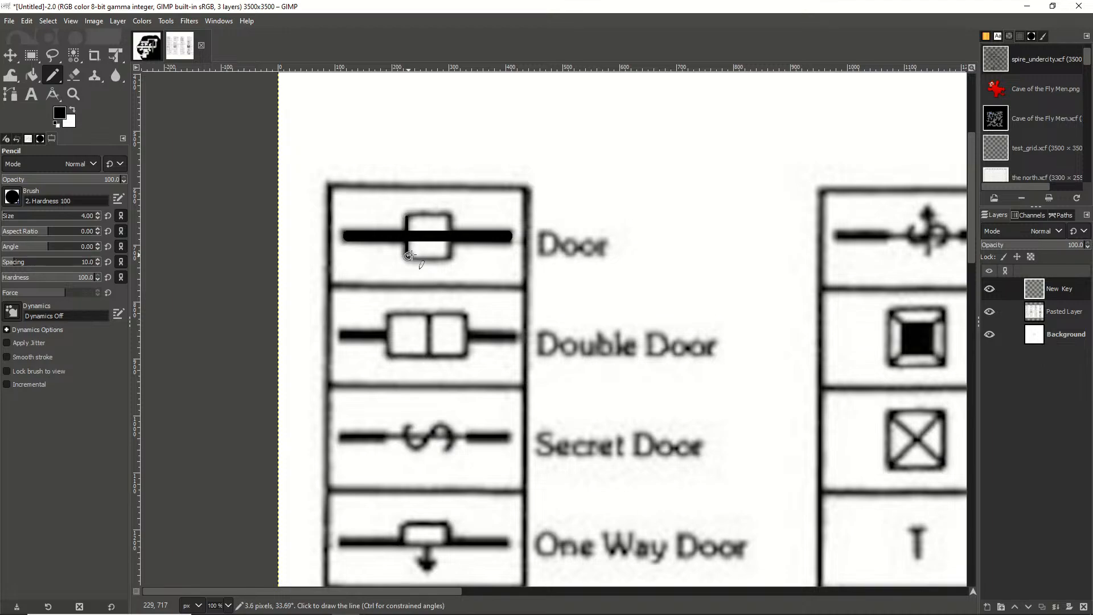
left_click(449, 256, "shift")
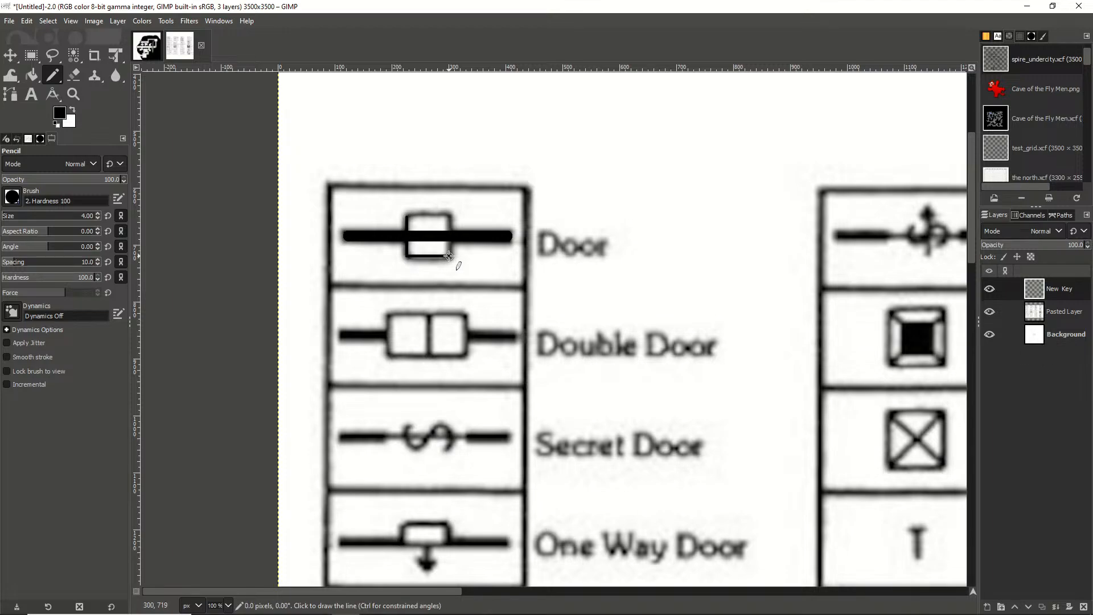
left_click(449, 218, "shift")
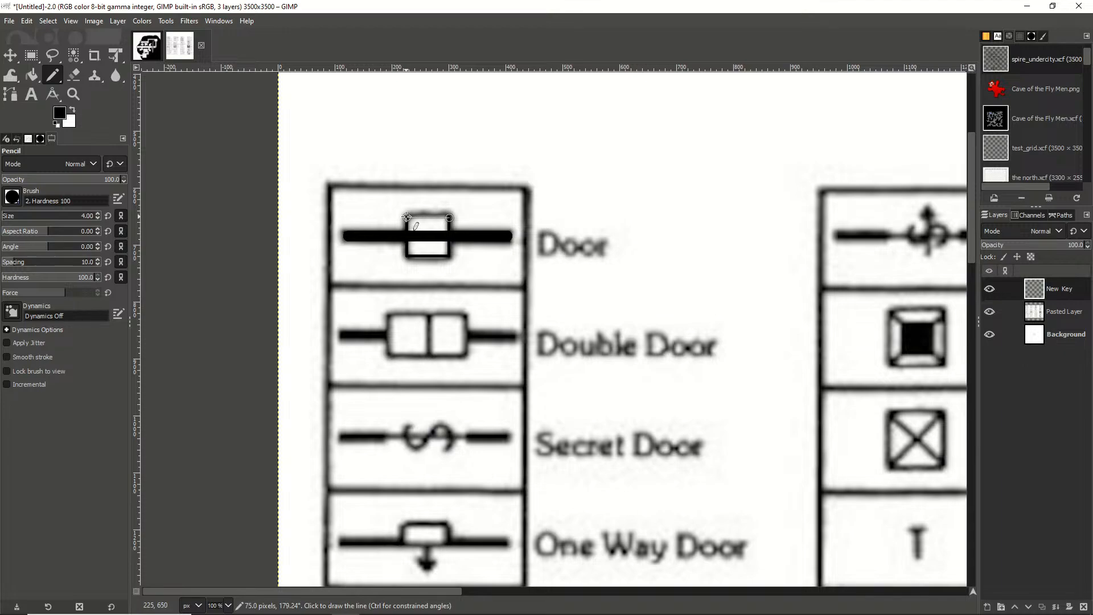
left_click(406, 217, "shift")
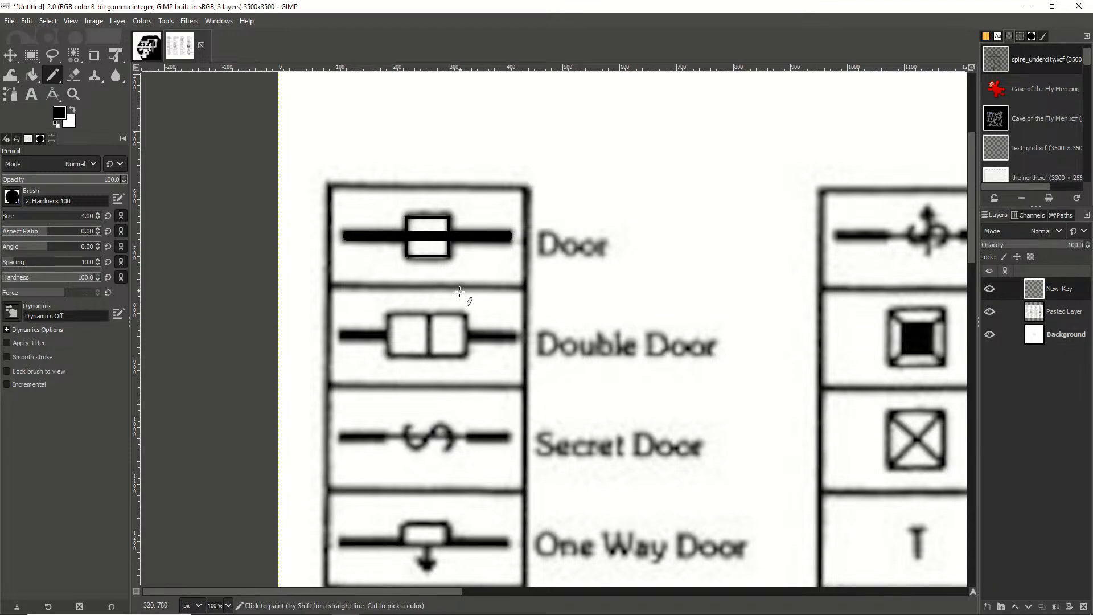
Erase the stray pixels at the door box's upper-left corner and hide the pasted symbol sheet layer
scroll(383, 195, "up", 6)
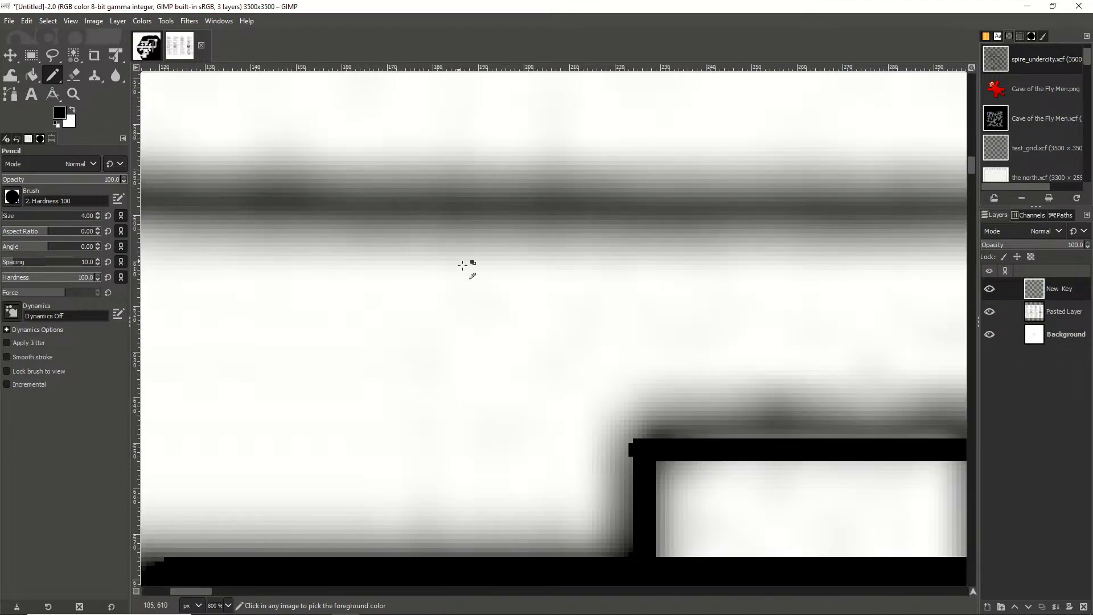
left_click(73, 75)
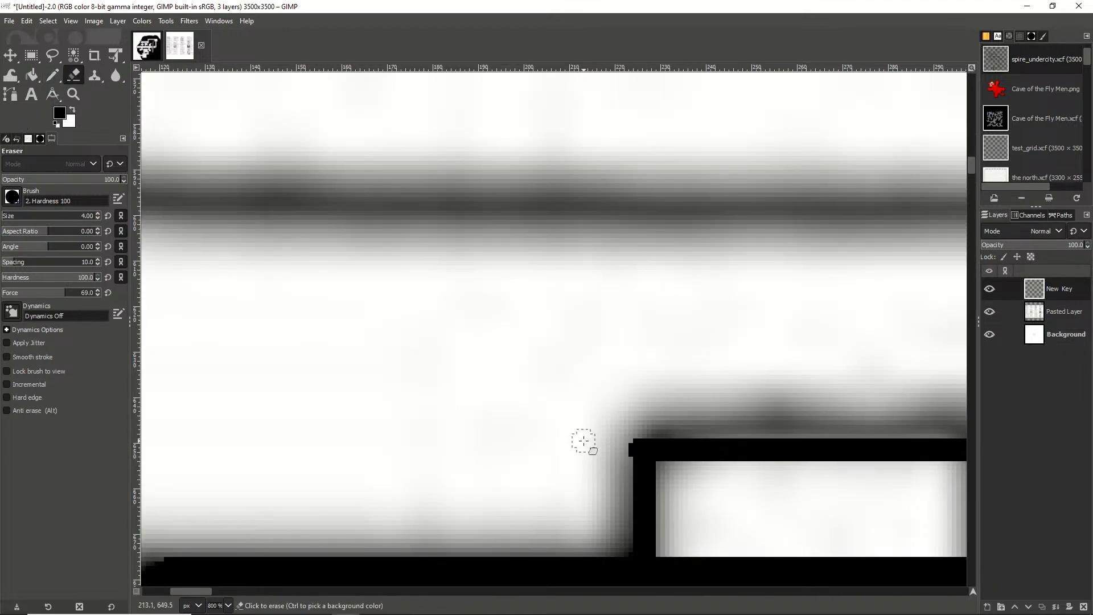
left_click(619, 451)
scroll(616, 439, "down", 7)
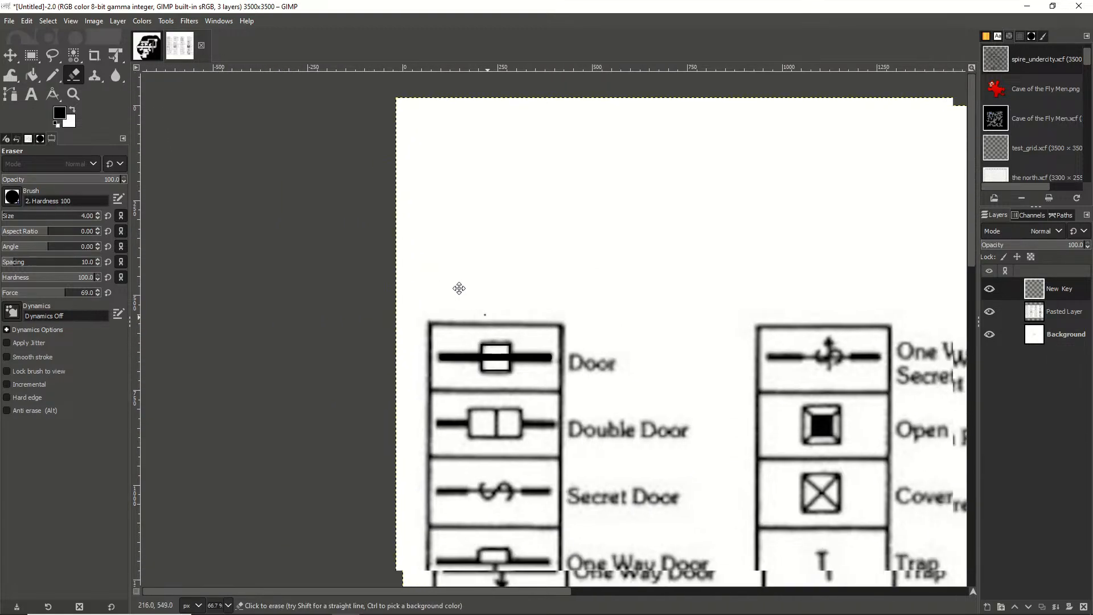
left_click(990, 311)
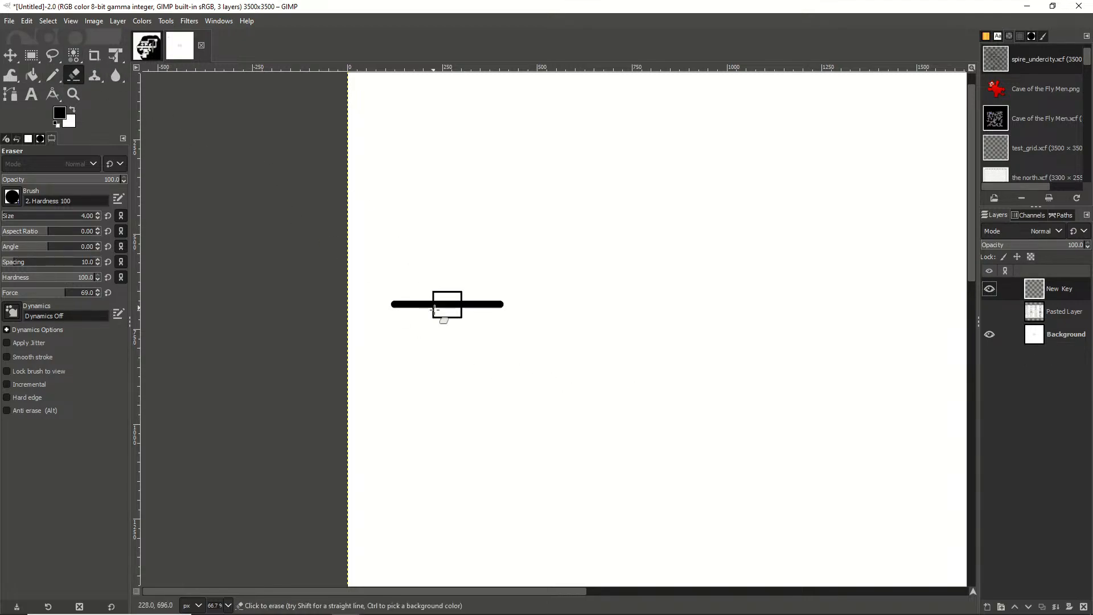
scroll(441, 308, "up", 5)
mouse_move(381, 284)
left_mouse_down()
mouse_move(382, 329)
mouse_move(383, 285)
mouse_move(382, 333)
mouse_move(380, 283)
left_mouse_up()
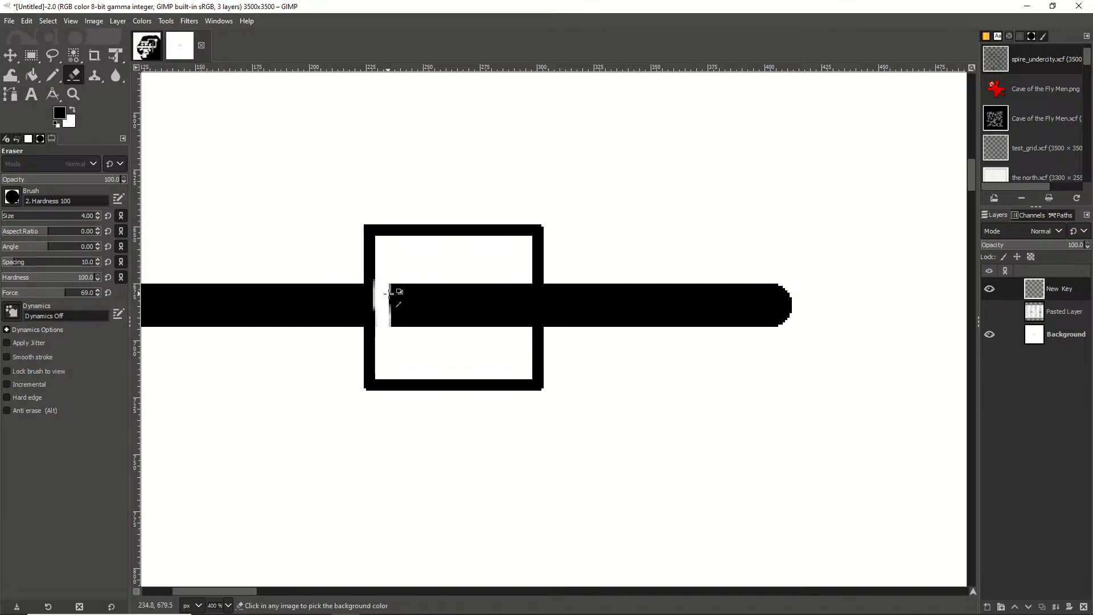
key("ctrl+z")
key("ctrl+z")
key("ctrl+z")
key("ctrl+z")
key("ctrl+z")
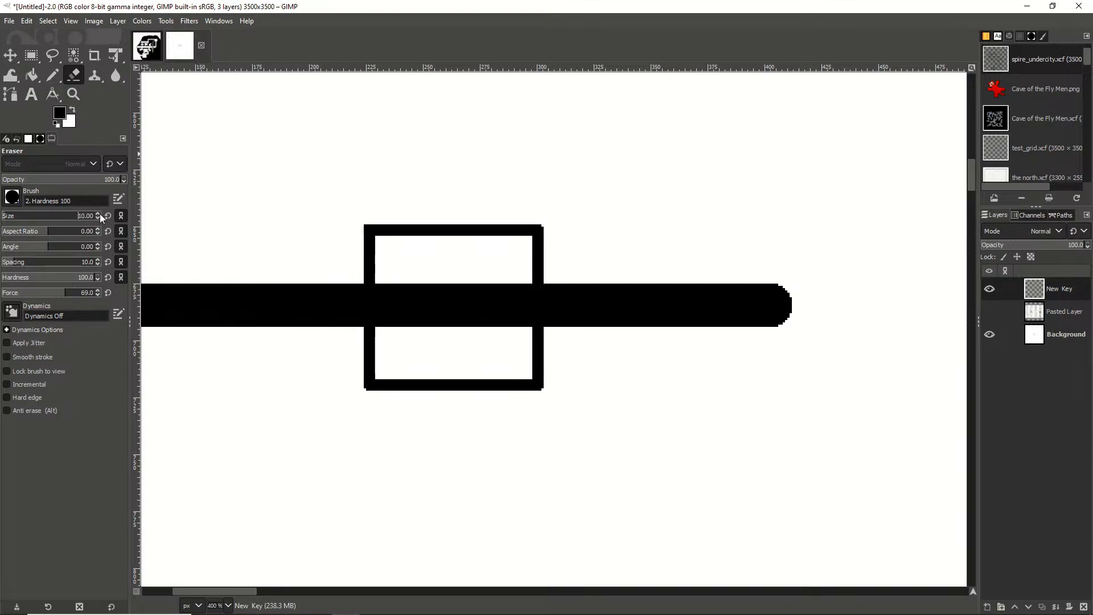
Erase the wall line inside the door box with the Eraser at size 16
scroll(100, 213, "up", 6)
left_click(394, 282)
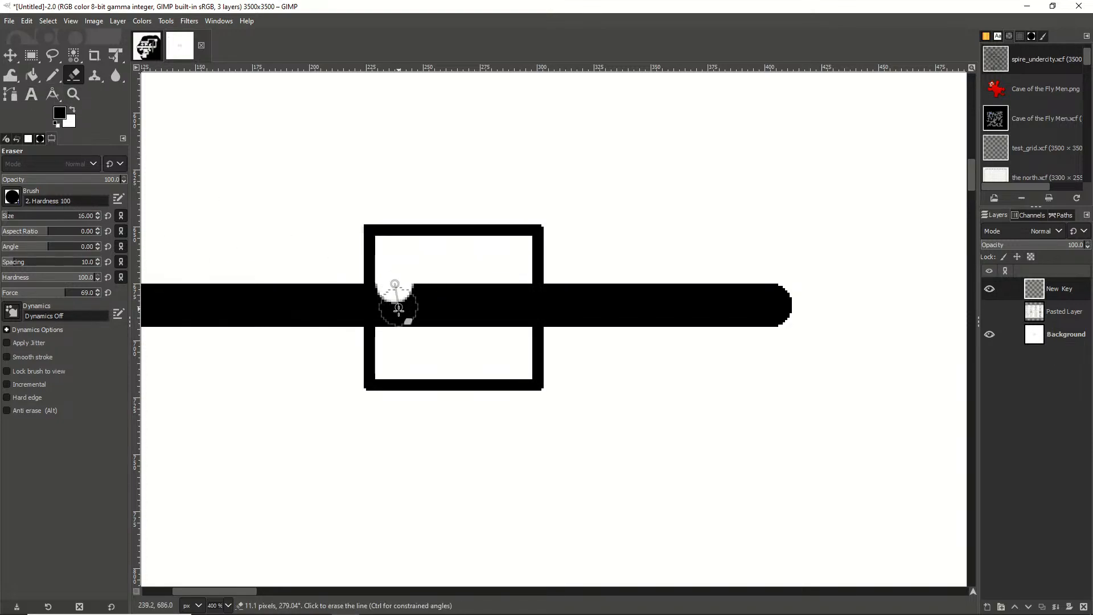
left_click(397, 327, "shift")
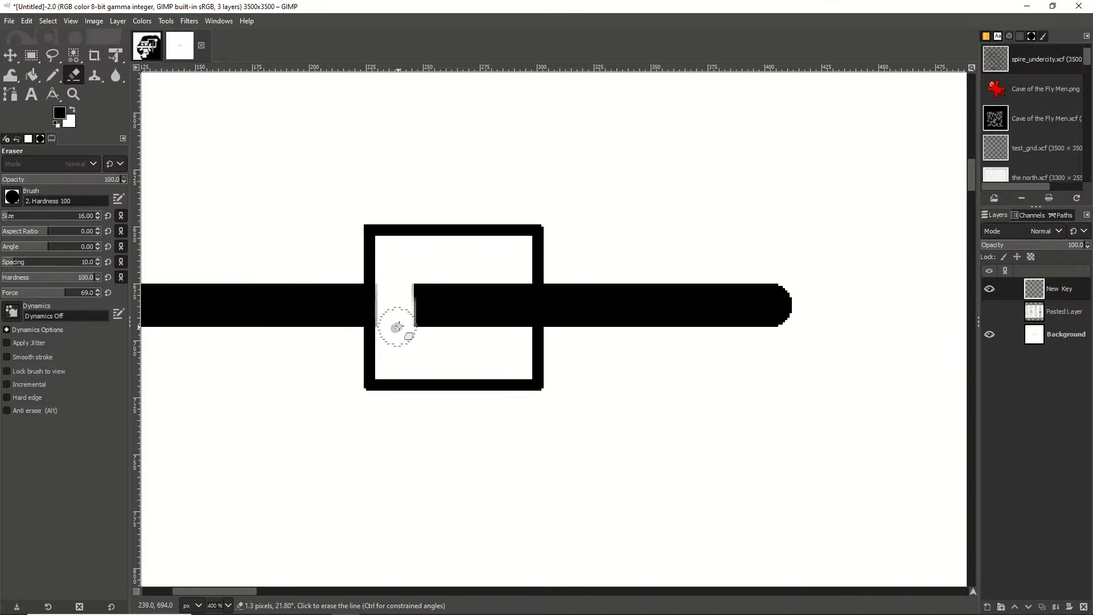
mouse_move(397, 327)
left_mouse_down()
mouse_move(421, 281)
mouse_move(425, 321)
mouse_move(465, 293)
mouse_move(493, 291)
mouse_move(500, 308)
mouse_move(511, 283)
left_mouse_up()
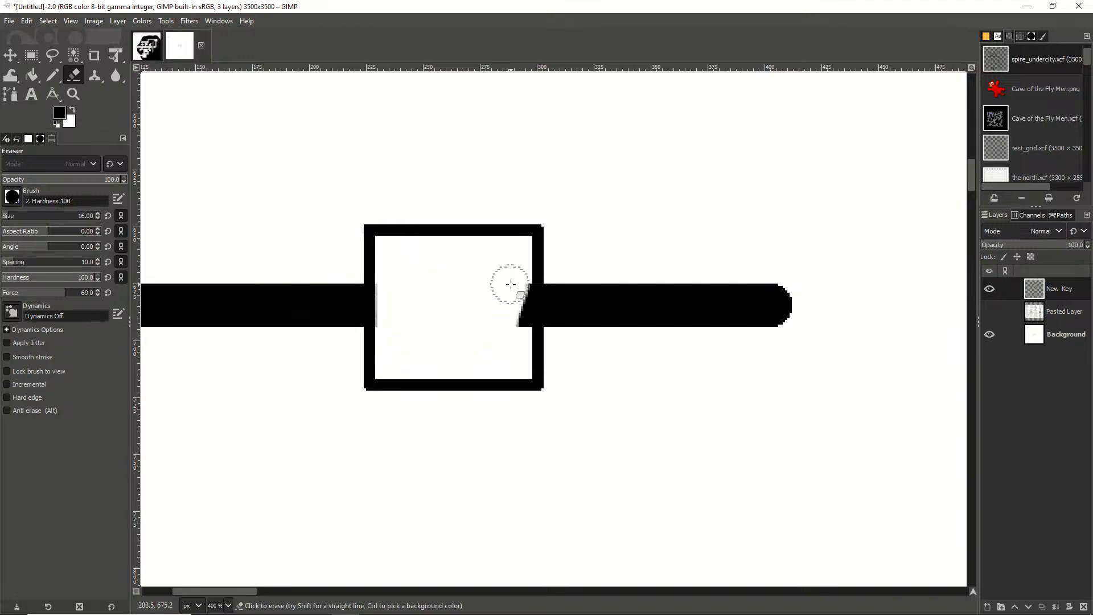
left_click(513, 334, "shift")
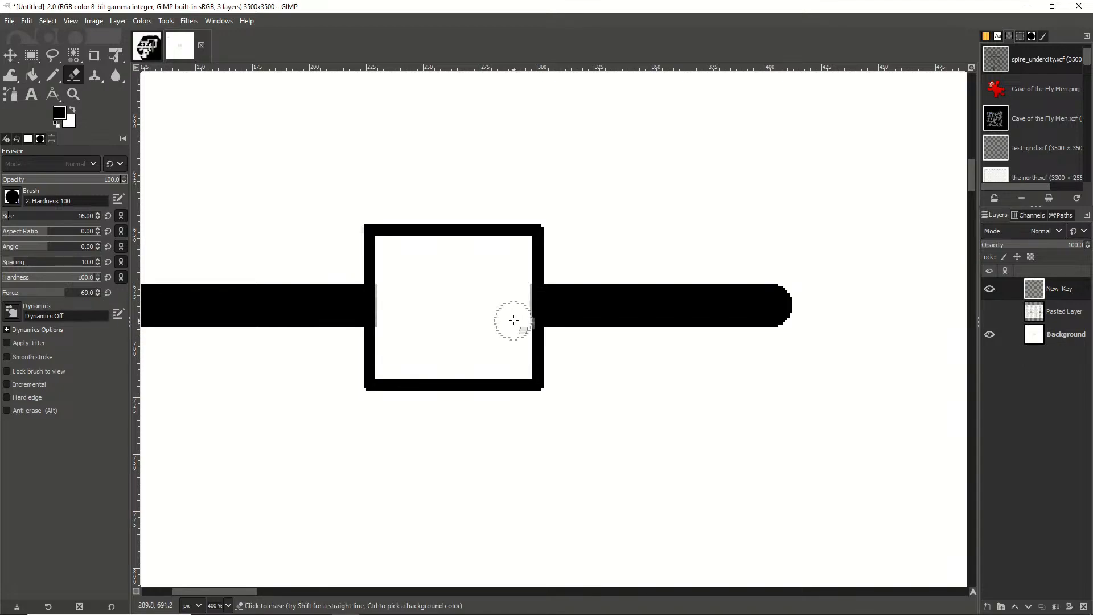
Select the finished door symbol with a rectangle about 396 × 146 px and copy it
scroll(535, 314, "down", 6)
scroll(535, 318, "down", 1)
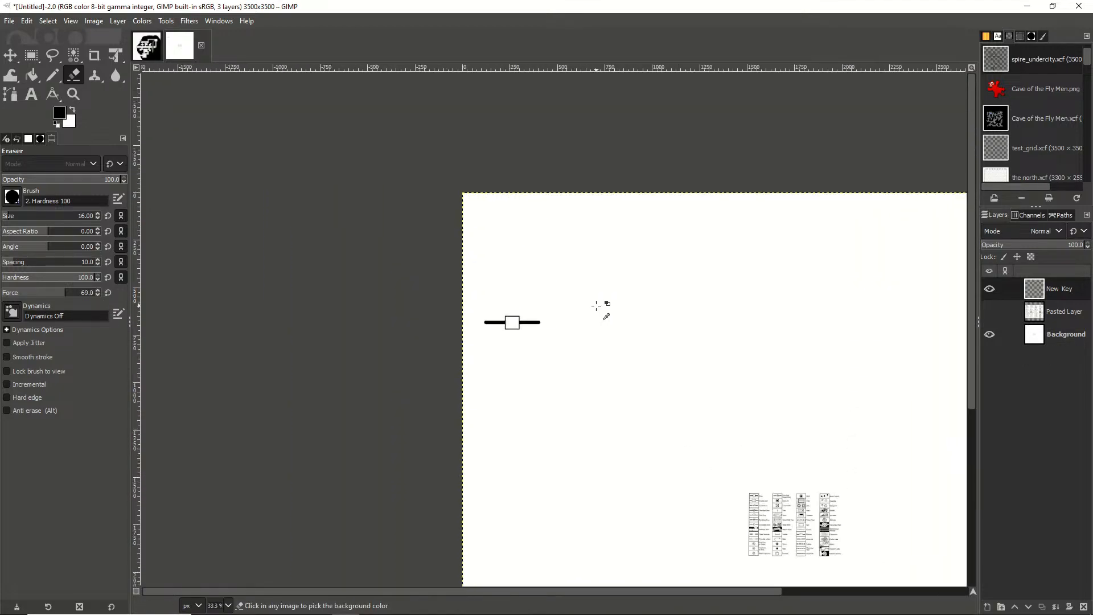
scroll(601, 302, "up", 1)
key("r")
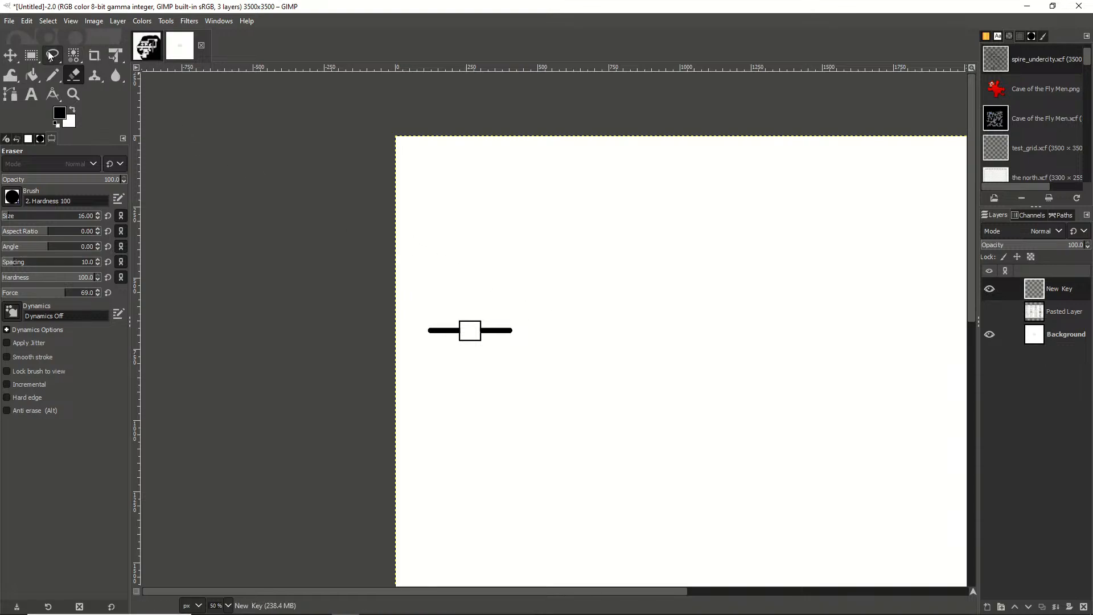
mouse_move(422, 309)
left_mouse_down()
mouse_move(508, 351)
mouse_move(534, 350)
left_mouse_up()
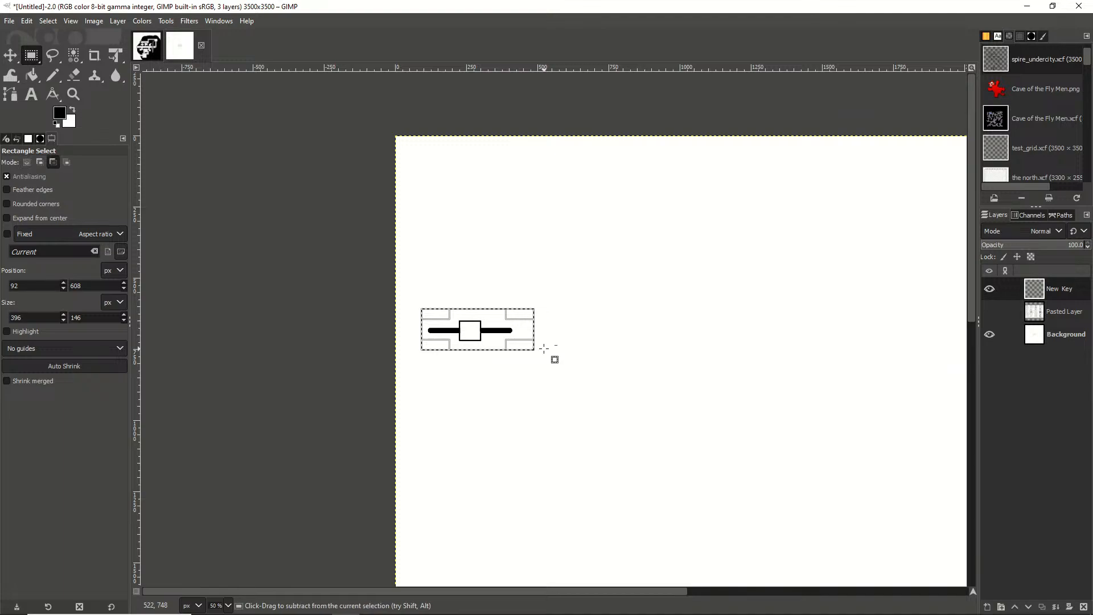
key("ctrl+c")
Switch to the ruinsofik.xcf dungeon map and paste the copied door symbol into it
left_click(144, 46)
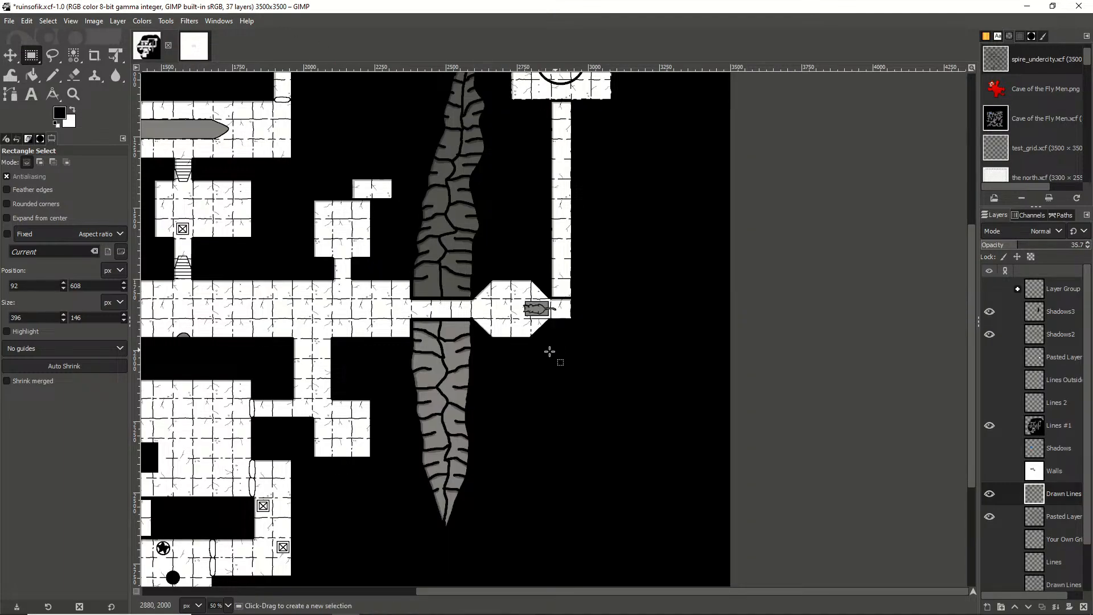
scroll(411, 336, "down", 4)
scroll(390, 328, "up", 5)
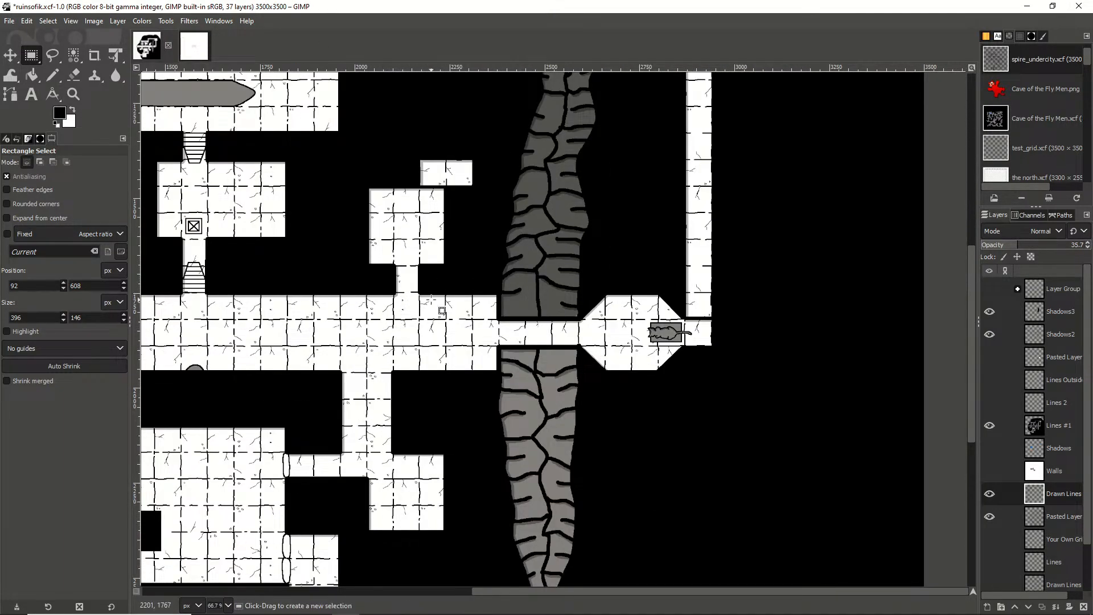
key("ctrl+v")
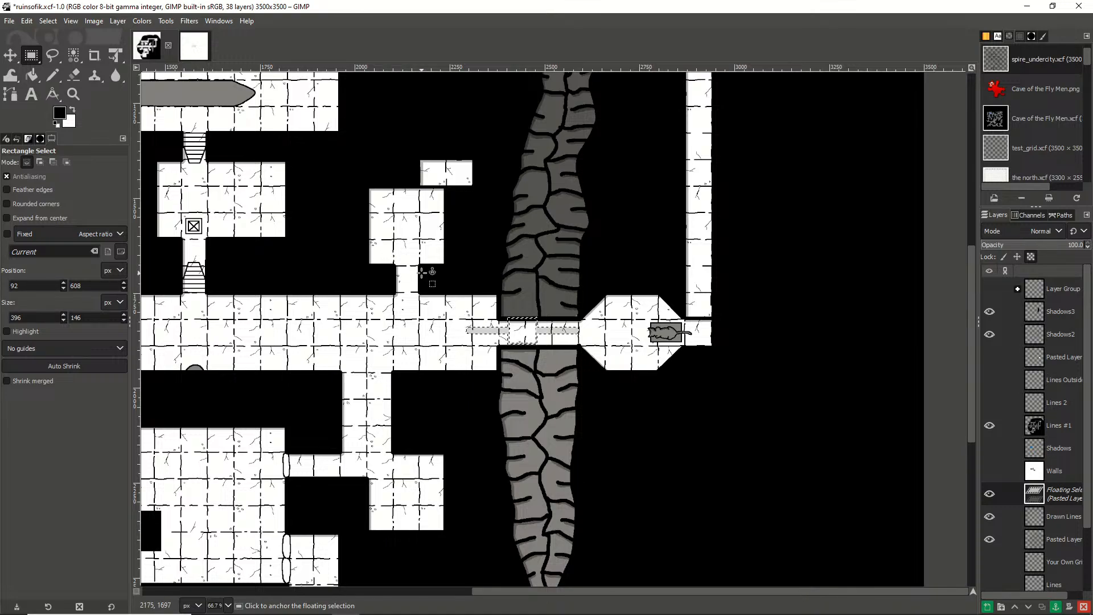
Scale the pasted door symbol to a width of about 100 px with its proportions kept
left_click(92, 21)
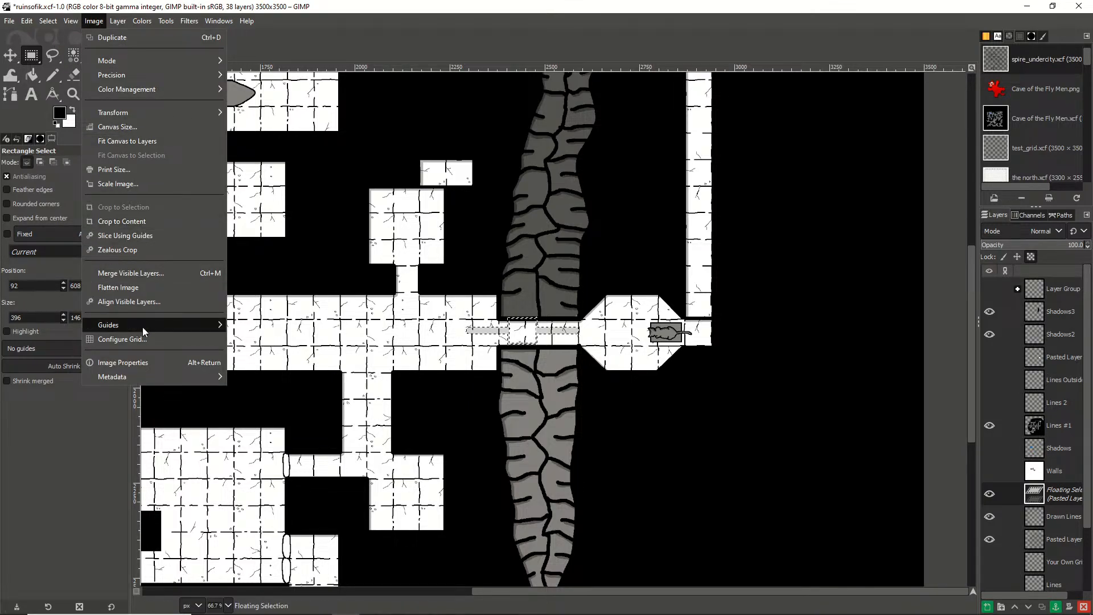
mouse_move(72, 22)
mouse_move(115, 24)
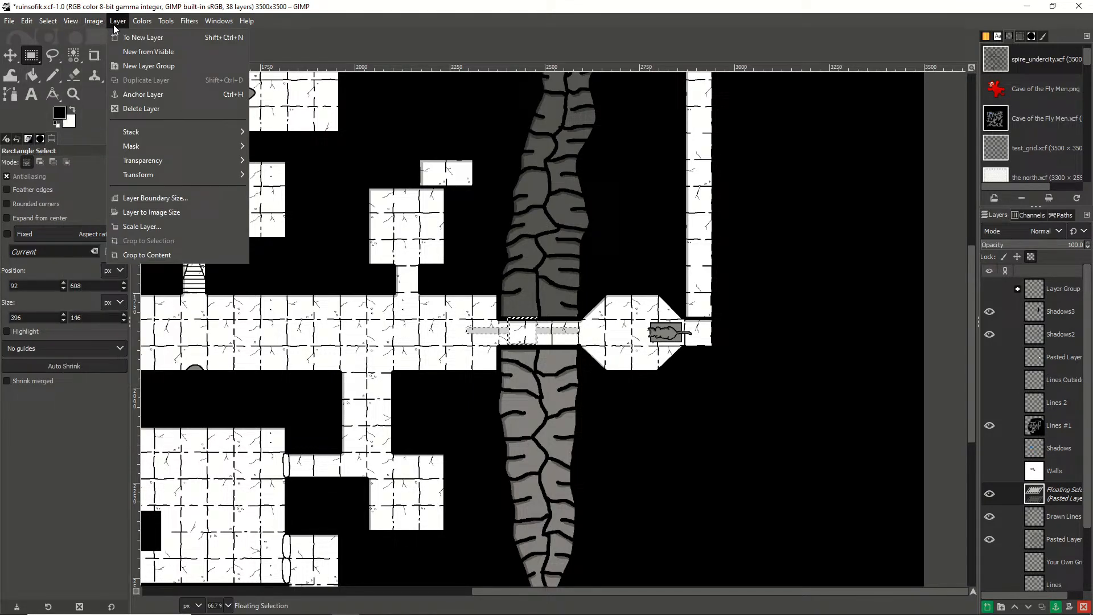
left_click(147, 227)
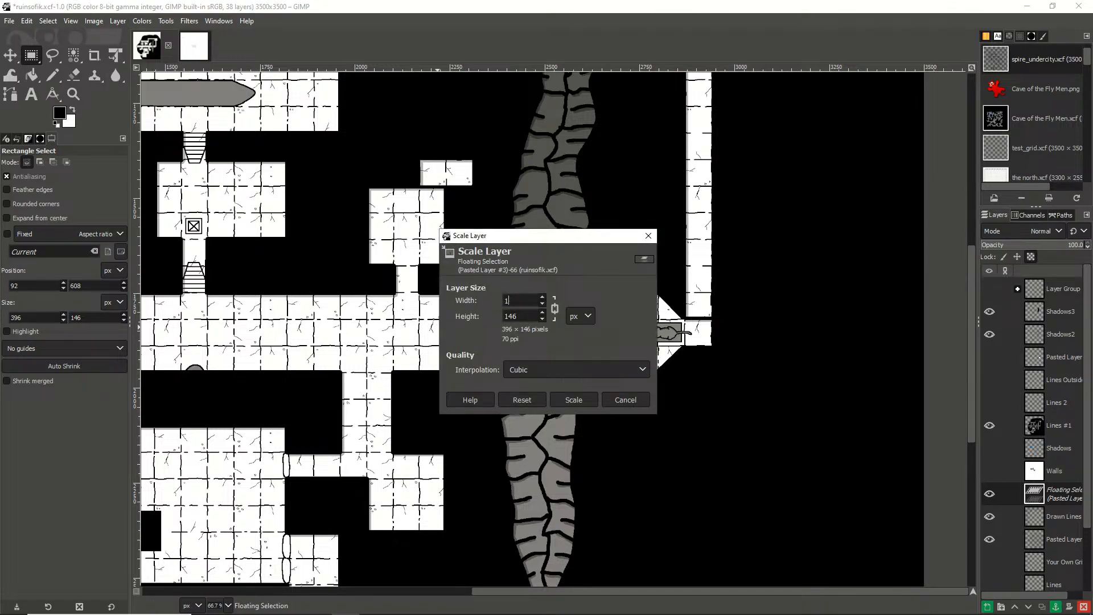
left_click(566, 398)
Move the door symbol across the short passage between the small upper room and the long hall
left_click(15, 59)
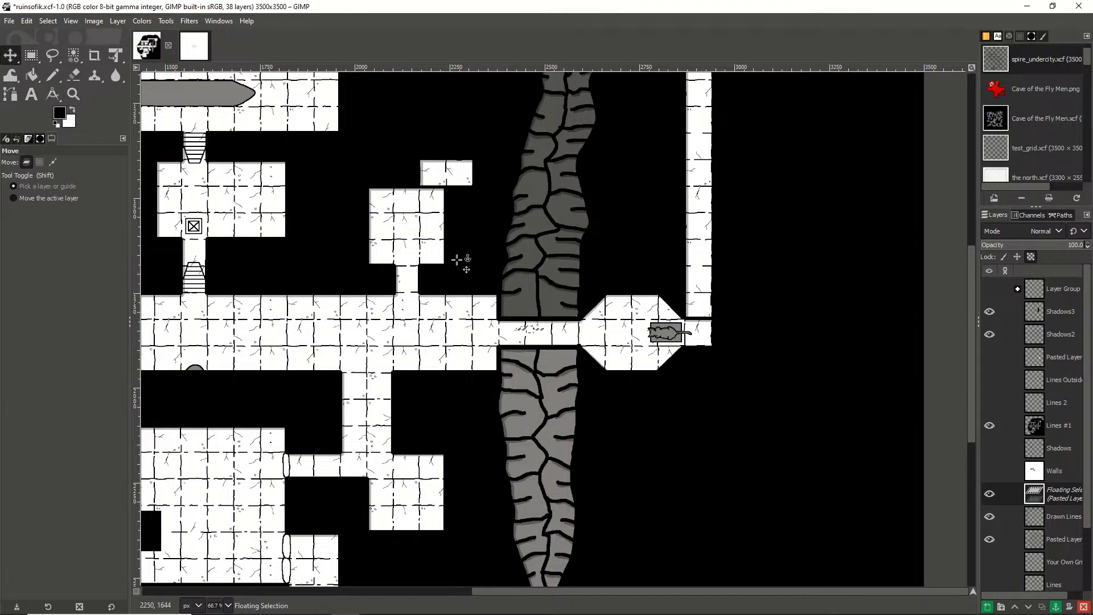
scroll(540, 338, "up", 5)
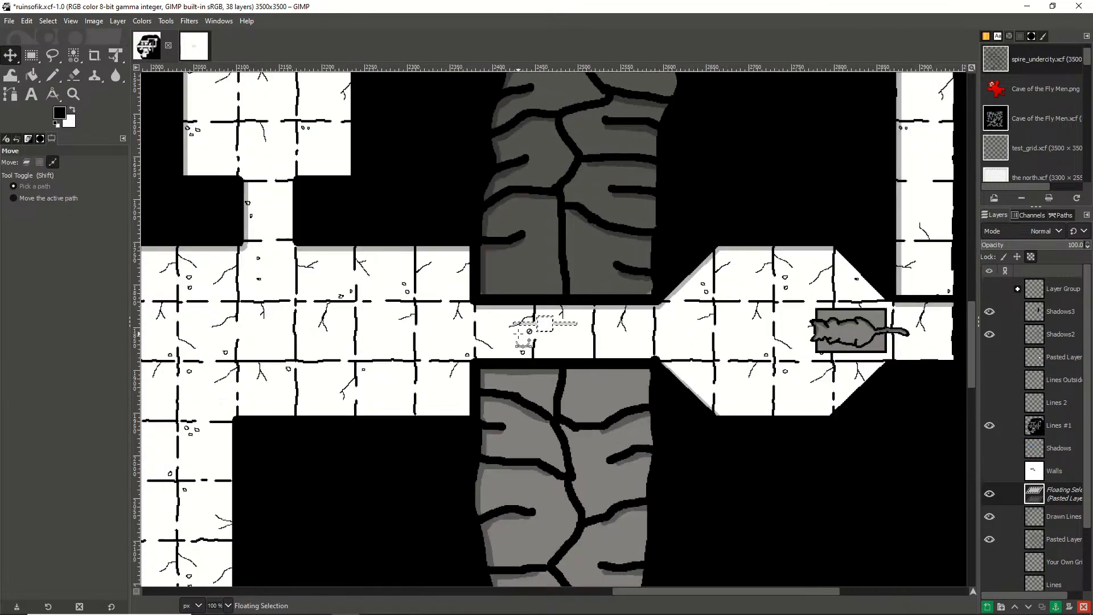
left_click_drag(502, 288, 340, 147)
scroll(340, 148, "down", 2)
scroll(455, 251, "up", 1)
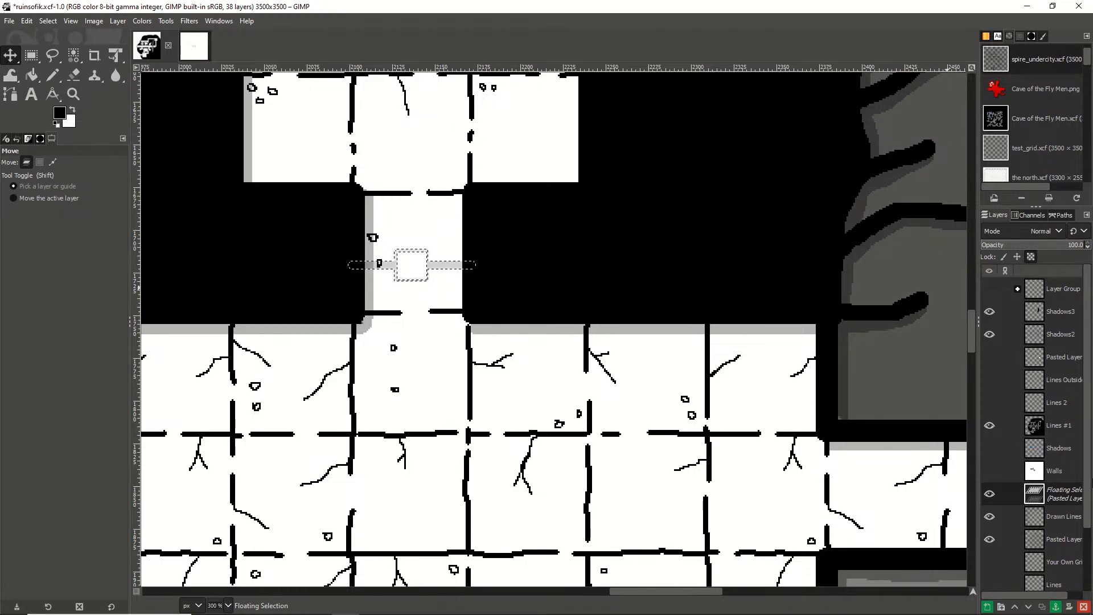
Turn the floating door symbol into its own layer
right_click(1068, 501)
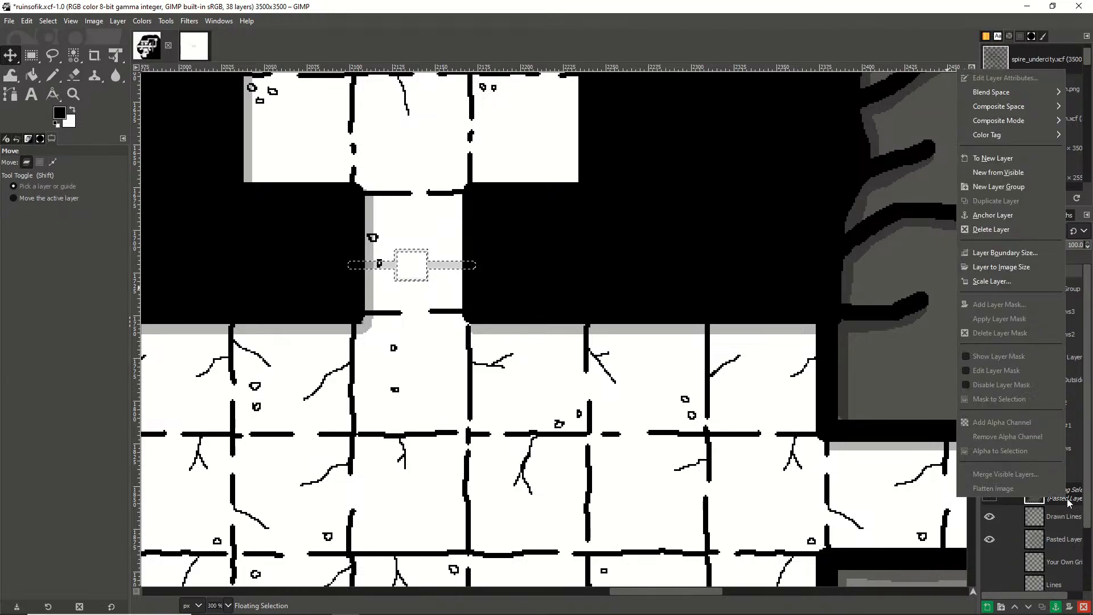
left_click(1003, 158)
scroll(579, 361, "down", 5)
scroll(455, 308, "up", 7)
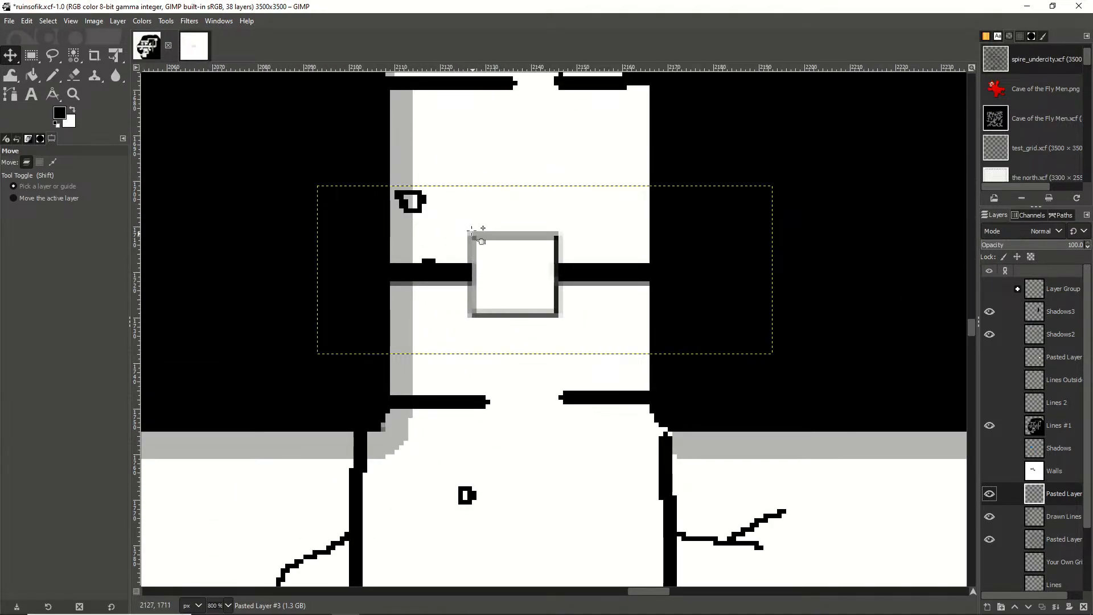
left_click(197, 48)
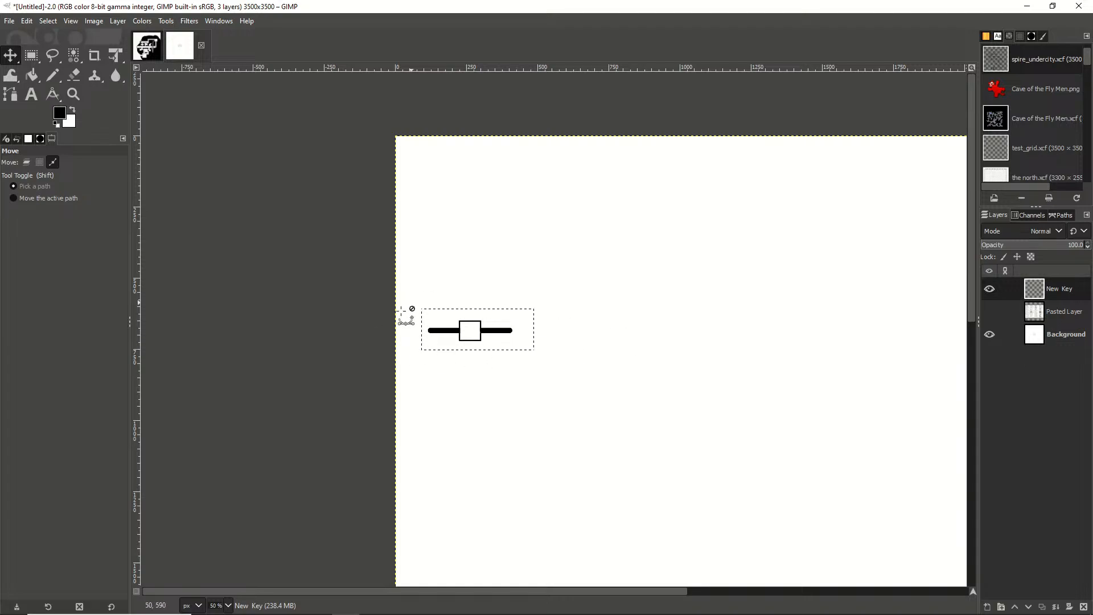
left_click(147, 47)
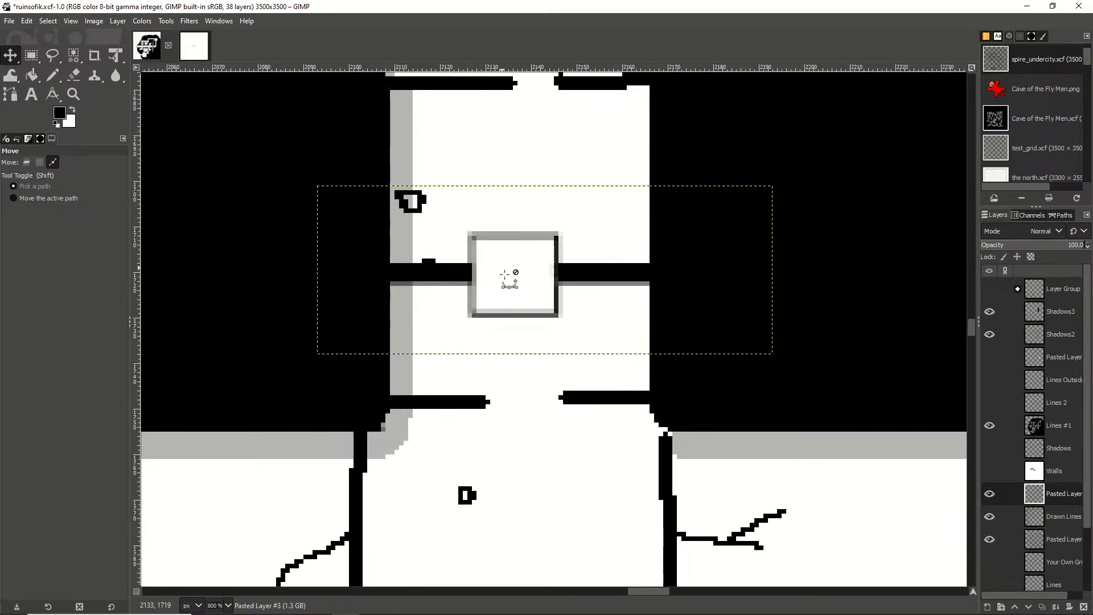
Redraw the square outline of the door symbol in black with a size 3 Pencil, using straight lines along all four sides
left_click(60, 77)
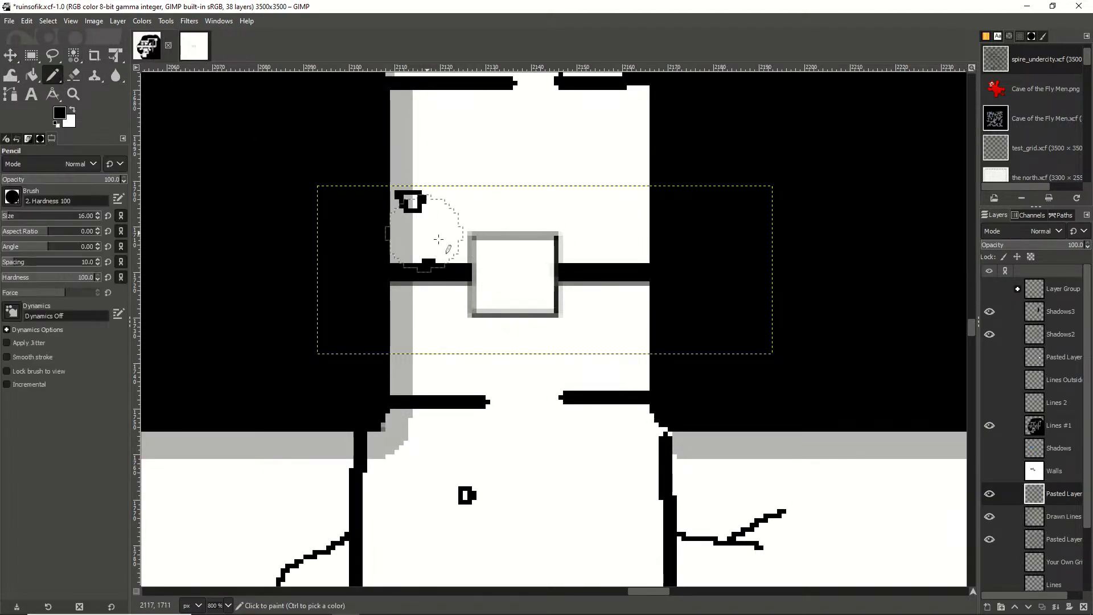
left_click(98, 217)
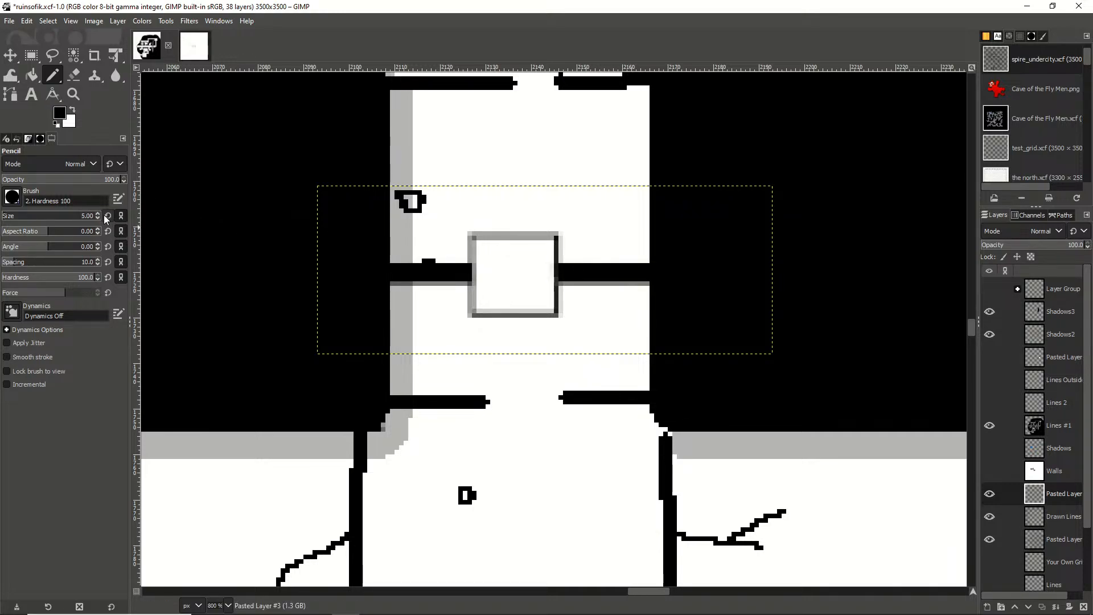
left_click(98, 219)
scroll(464, 244, "up", 3)
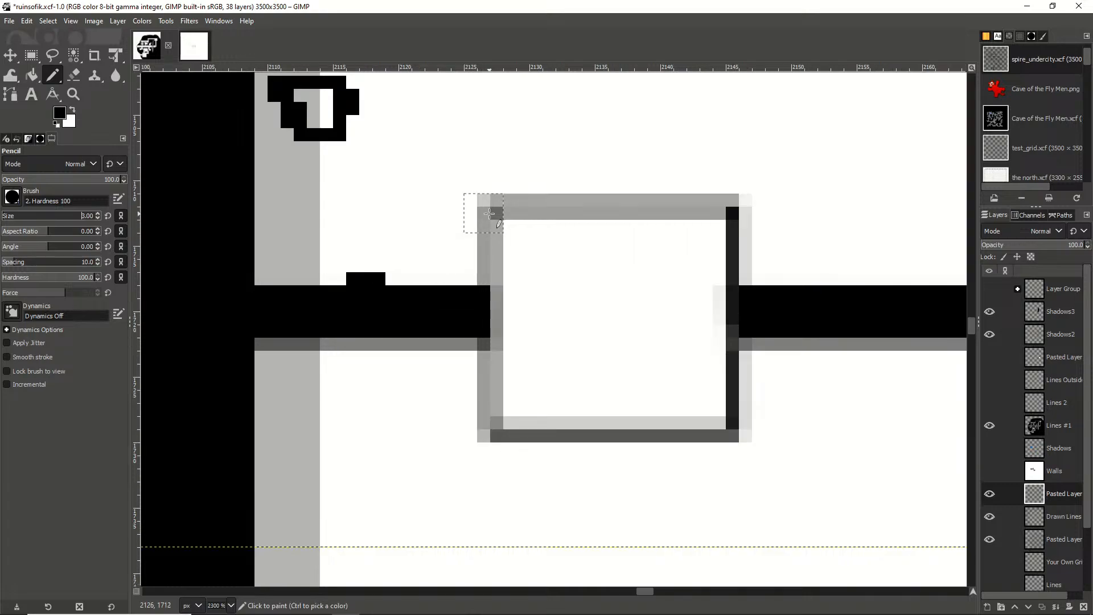
left_click(497, 214)
left_click(497, 423, "shift")
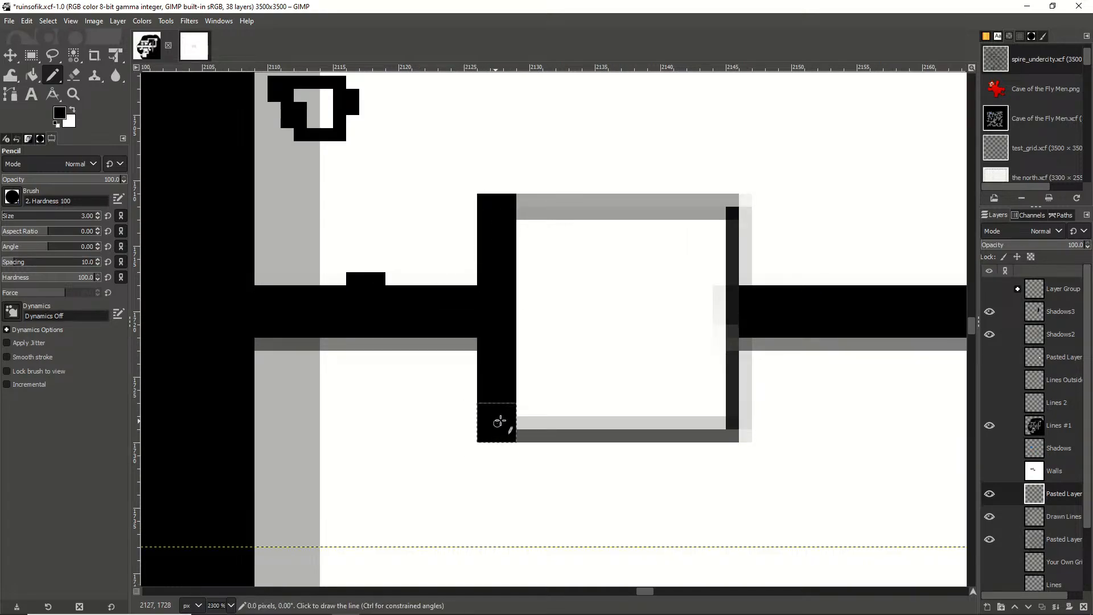
left_click(733, 424, "shift")
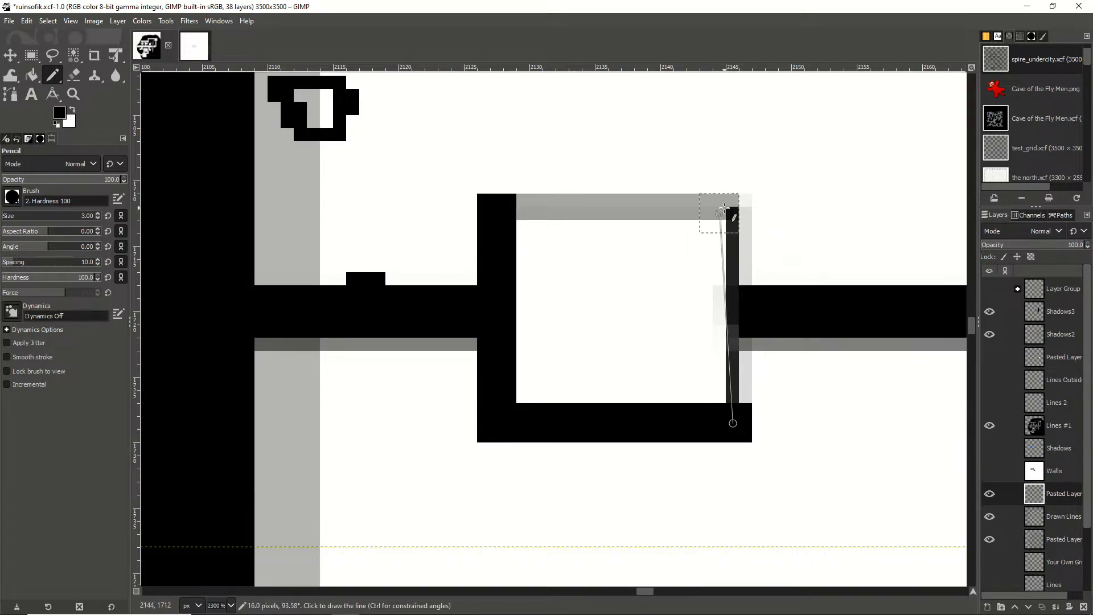
left_click(733, 214, "shift")
left_click(501, 213, "shift")
scroll(512, 216, "down", 7)
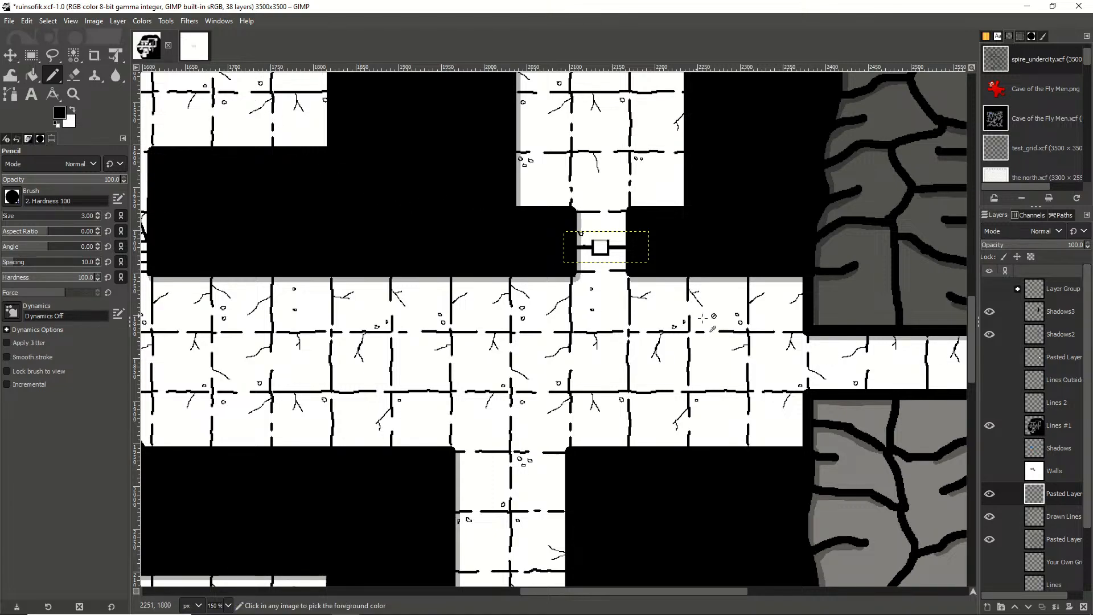
Cut the door symbol and paste it back as a floating selection, leaving its scale unchanged
key("ctrl+x")
key("ctrl+v")
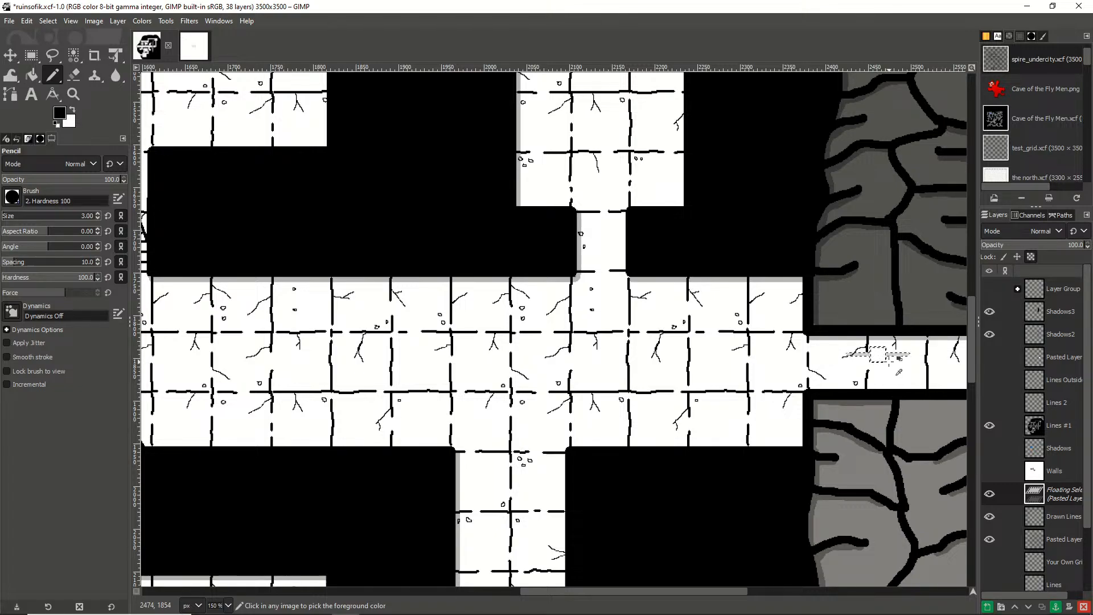
left_click(118, 21)
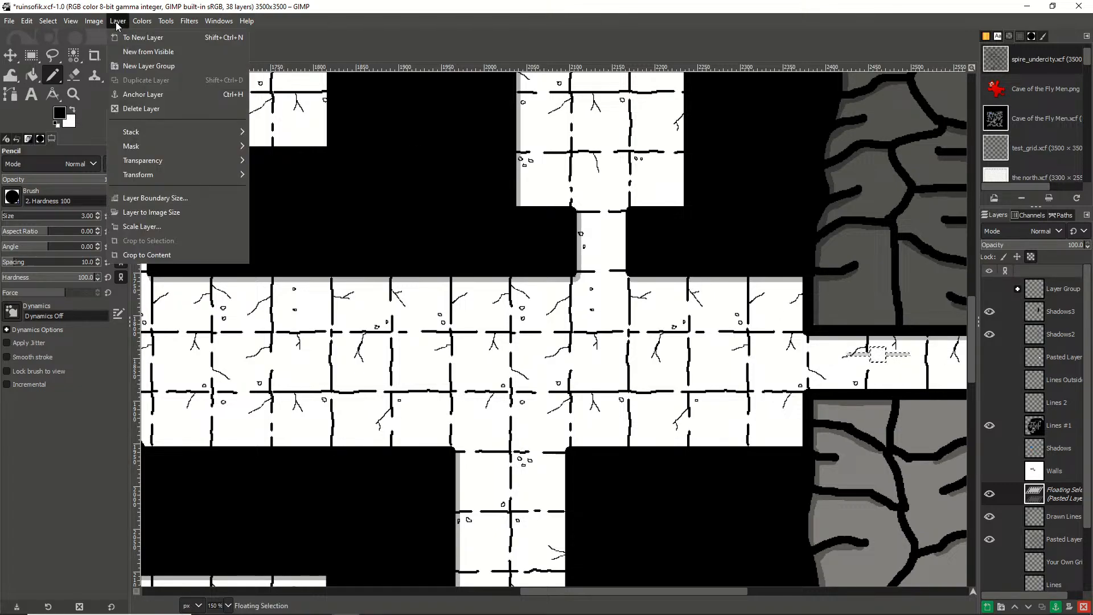
left_click(142, 226)
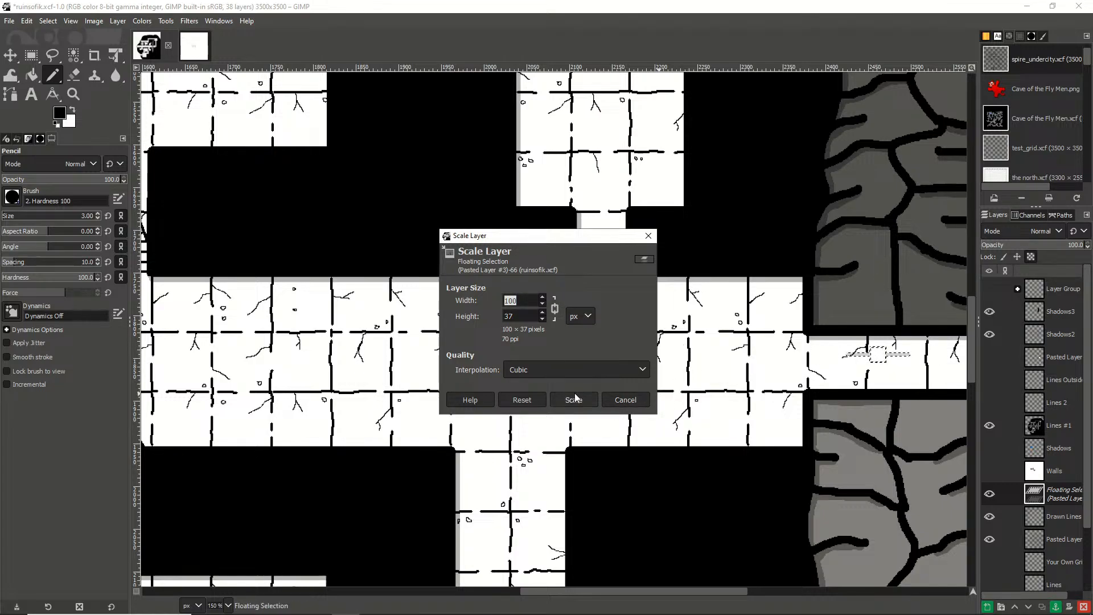
left_click(624, 400)
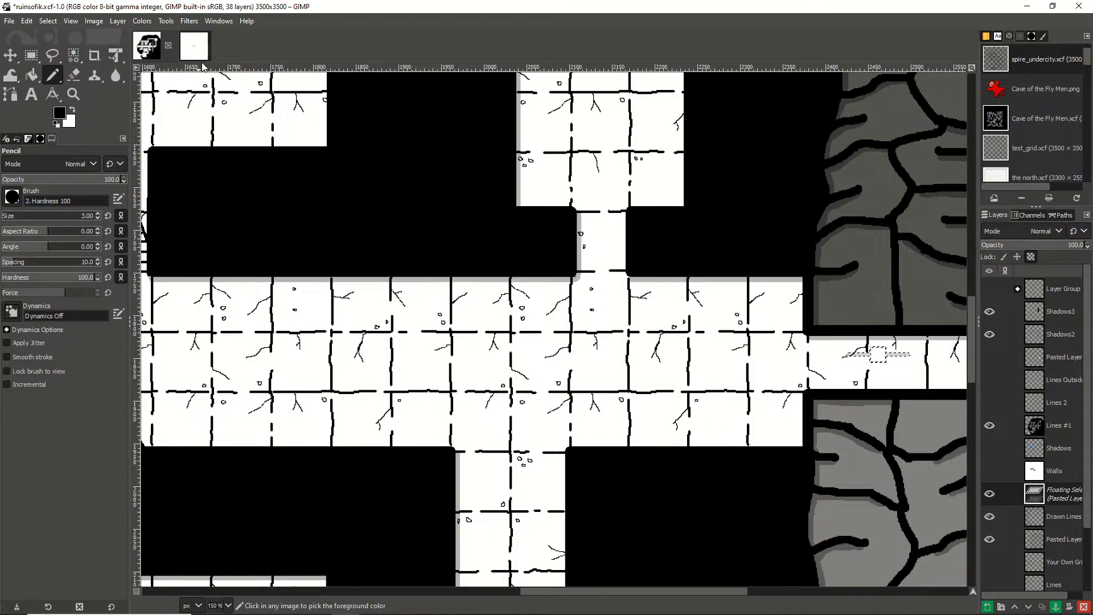
Switch to the untitled symbol key image, show the pasted reference key layer and look through its door, stair and statue symbols
left_click(193, 45)
left_click(989, 311)
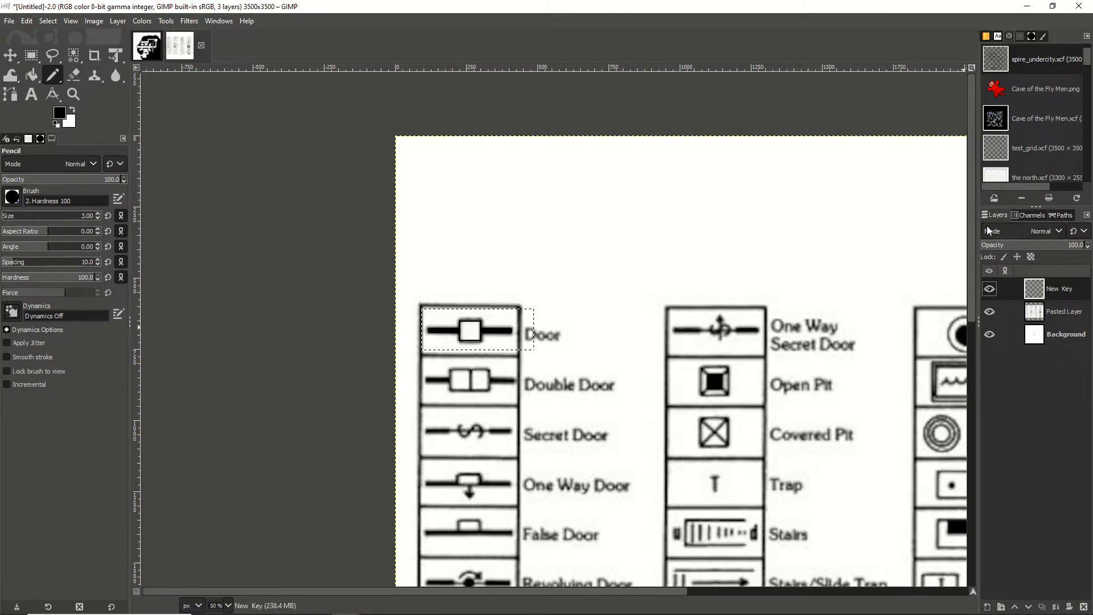
mouse_move(969, 221)
left_mouse_down()
mouse_move(1000, 344)
mouse_move(977, 238)
left_mouse_up()
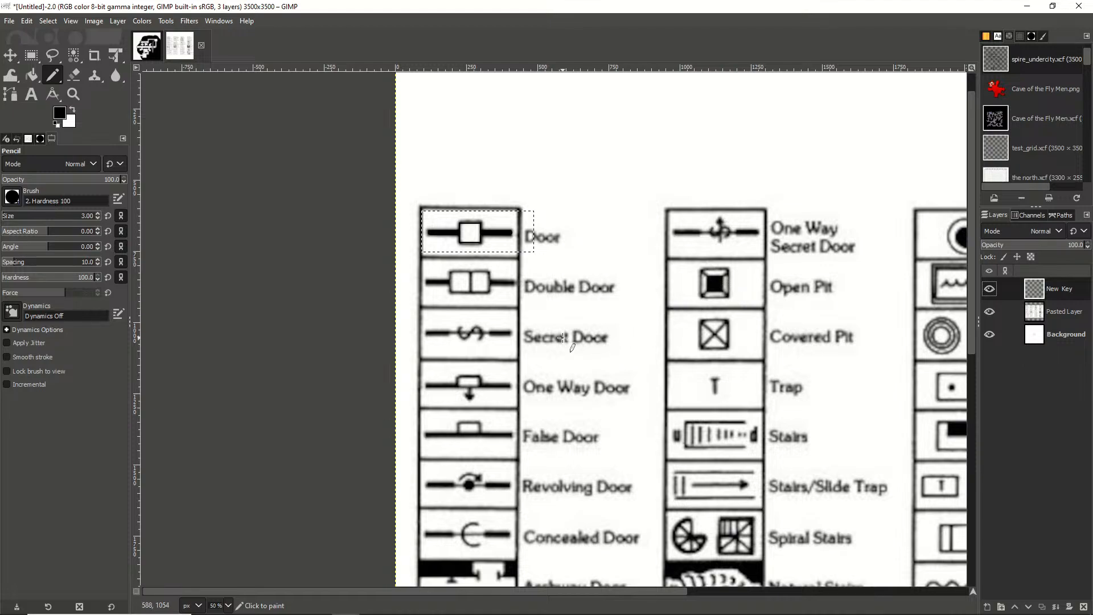
left_click_drag(973, 238, 989, 351)
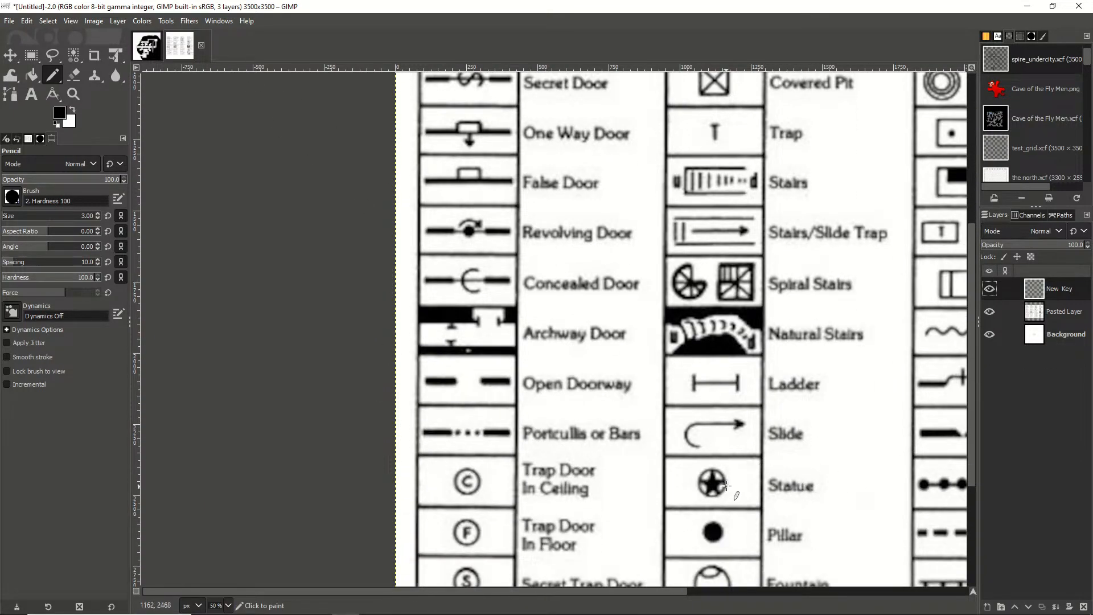
Switch back to the ruinsofik.xcf map and examine the statues, pillars, covered pits and stairs placed in its rooms
left_click(151, 50)
scroll(300, 275, "down", 5)
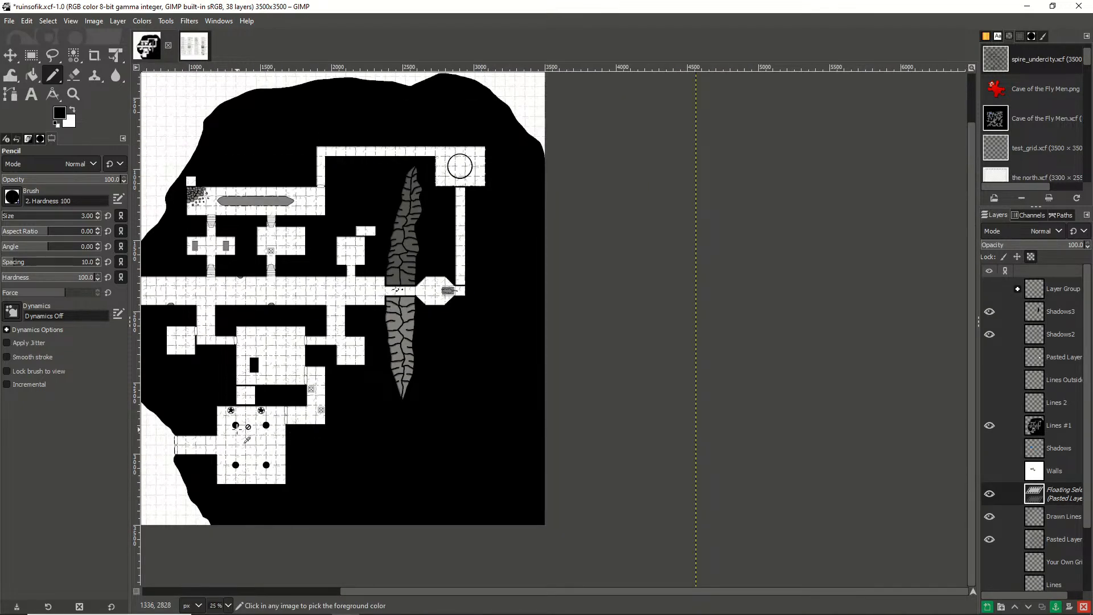
scroll(237, 428, "up", 7)
scroll(271, 404, "down", 2)
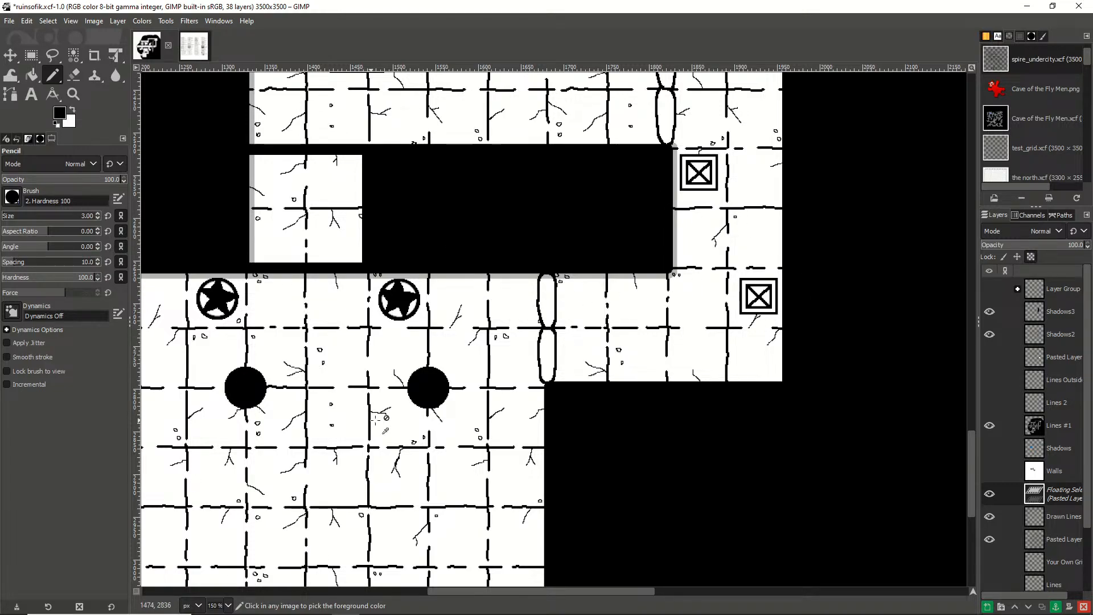
scroll(449, 292, "down", 4)
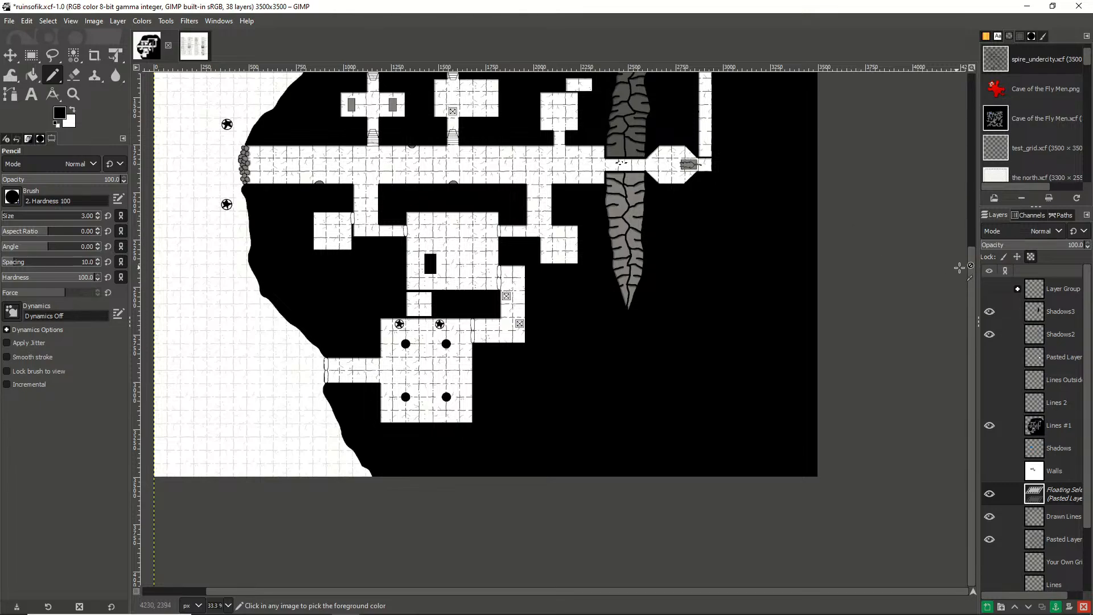
left_click_drag(971, 263, 955, 145)
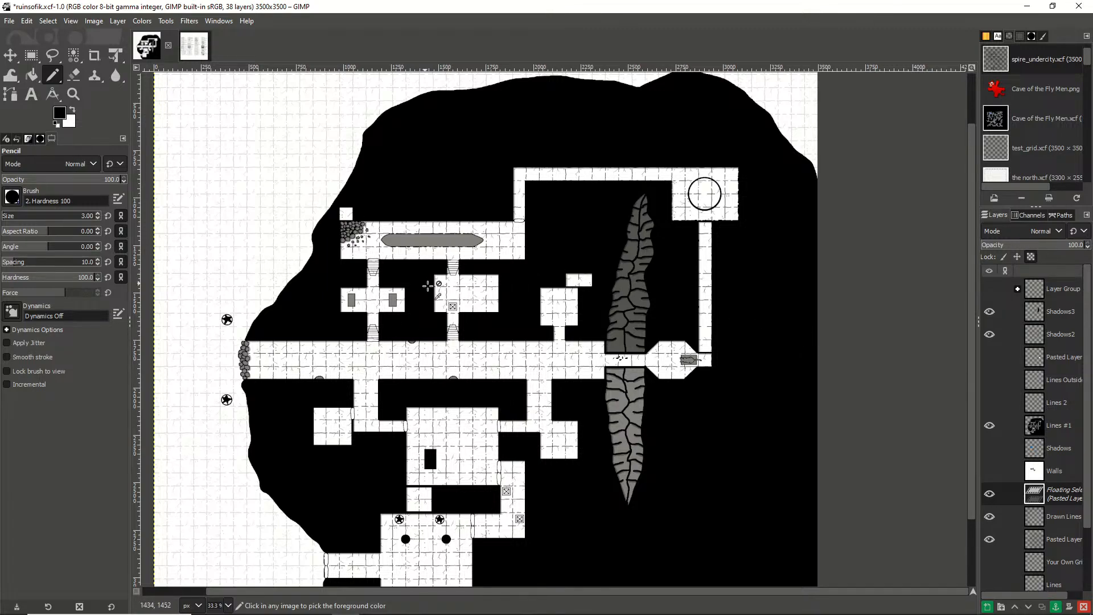
scroll(438, 310, "up", 6)
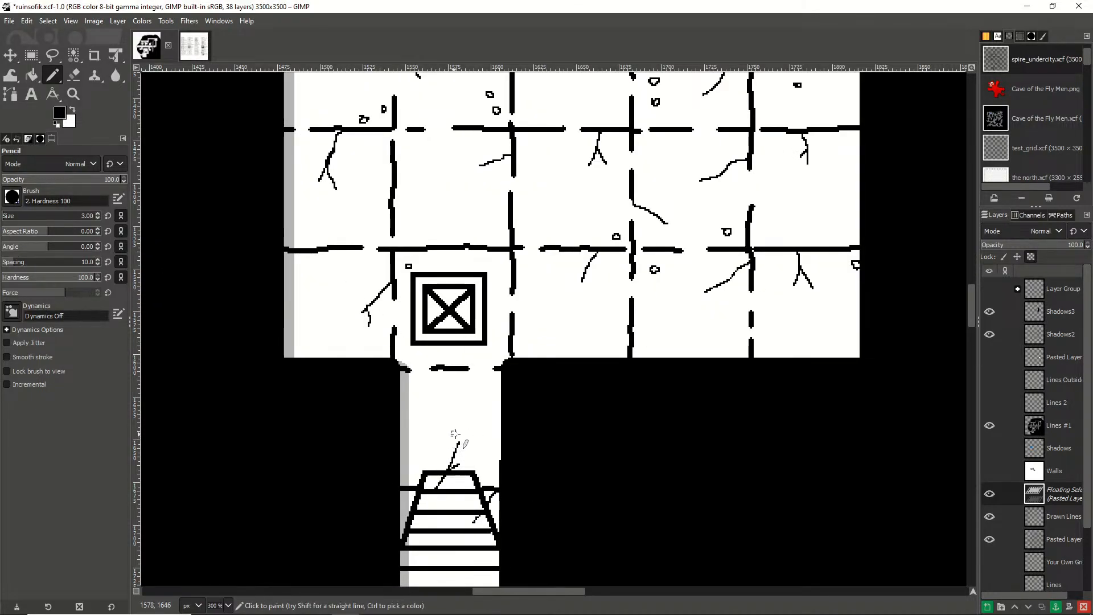
scroll(454, 437, "down", 6)
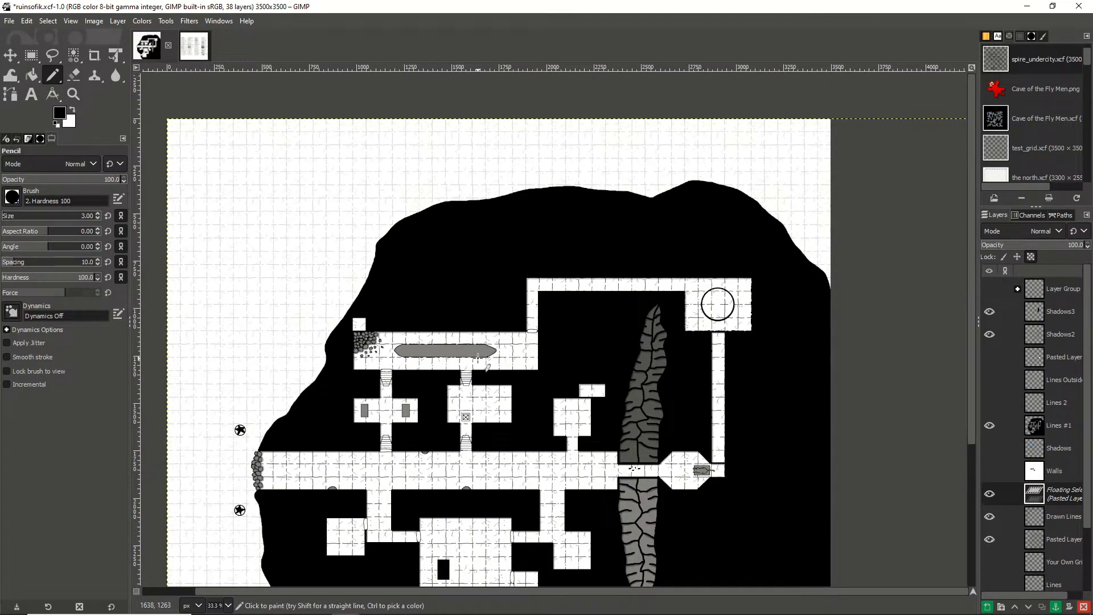
left_click_drag(971, 270, 971, 361)
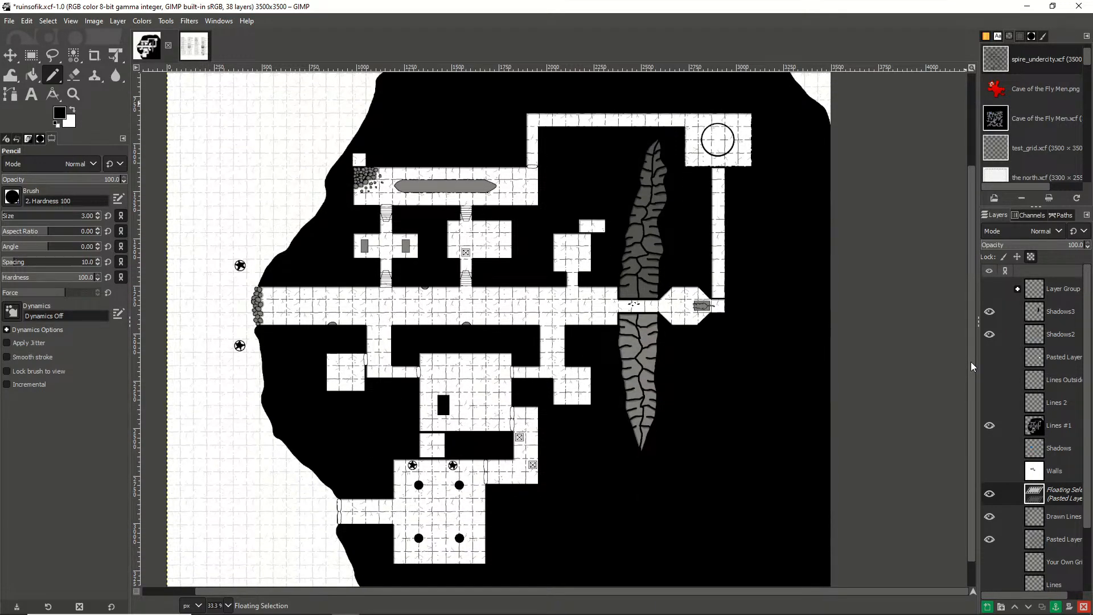
Delete the floating door symbol from the dungeon map
key("ctrl")
key("ctrl")
key("ctrl")
right_click(1061, 493)
left_click(996, 223)
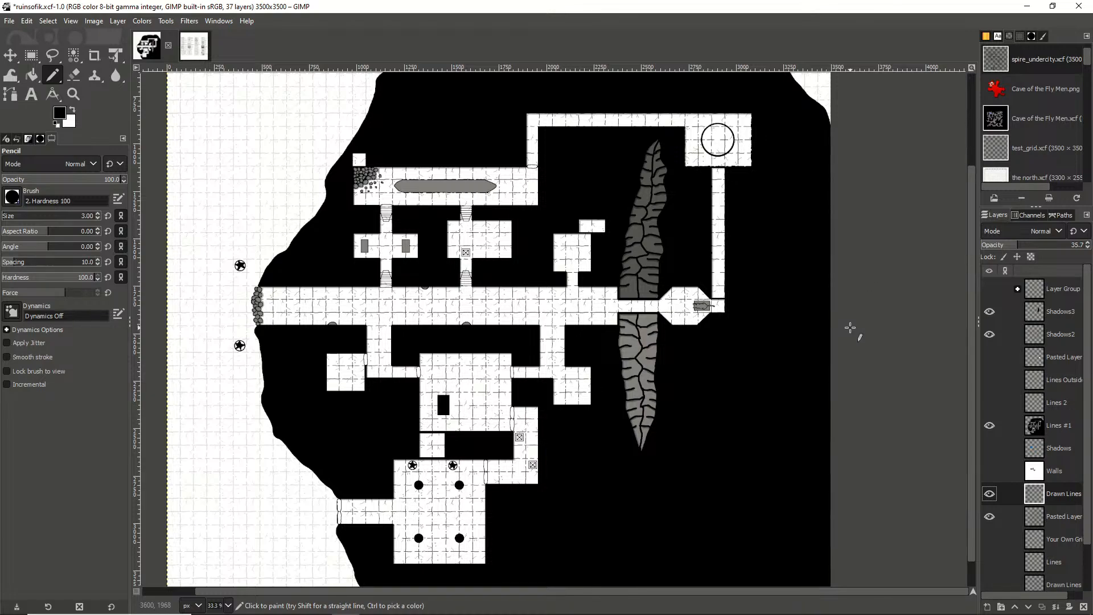
Find ashes_test.xcf in the document history and open it alongside the other images
scroll(805, 370, "down", 1)
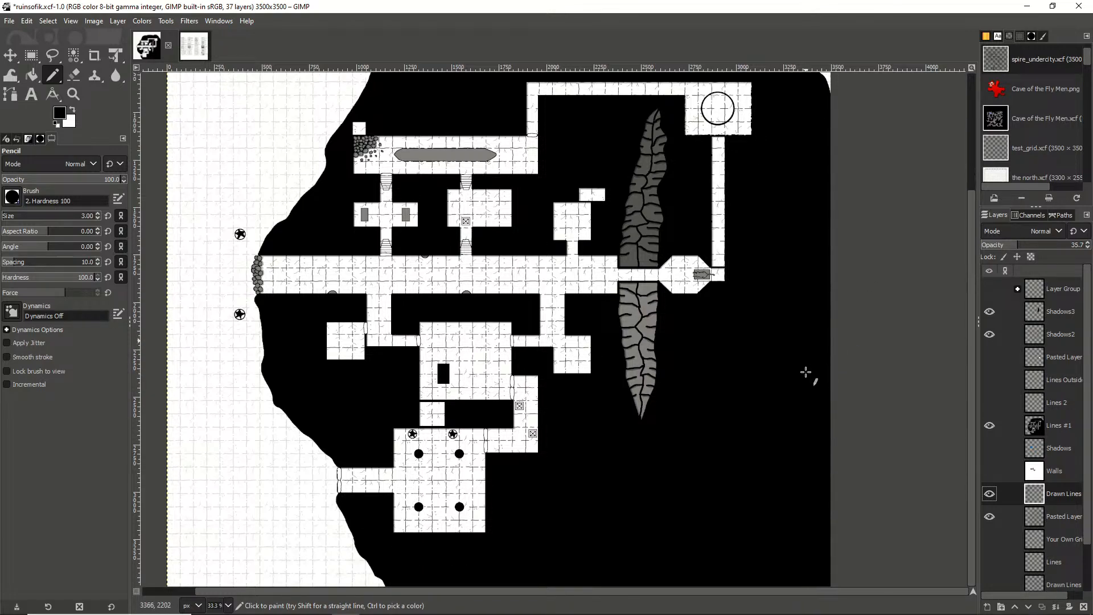
scroll(804, 370, "up", 5)
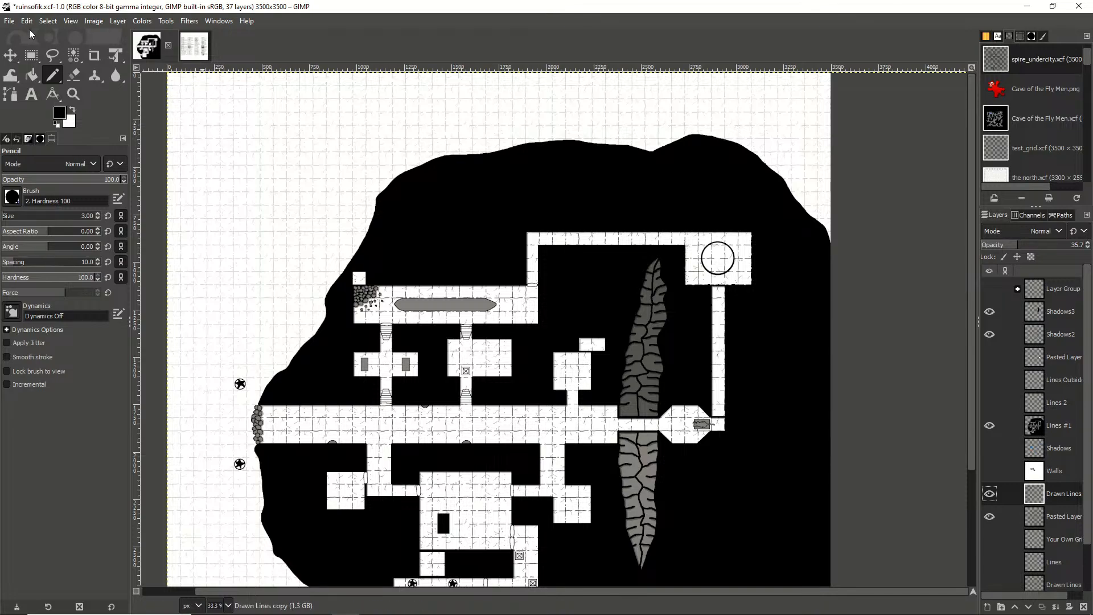
left_click(10, 21)
mouse_move(92, 109)
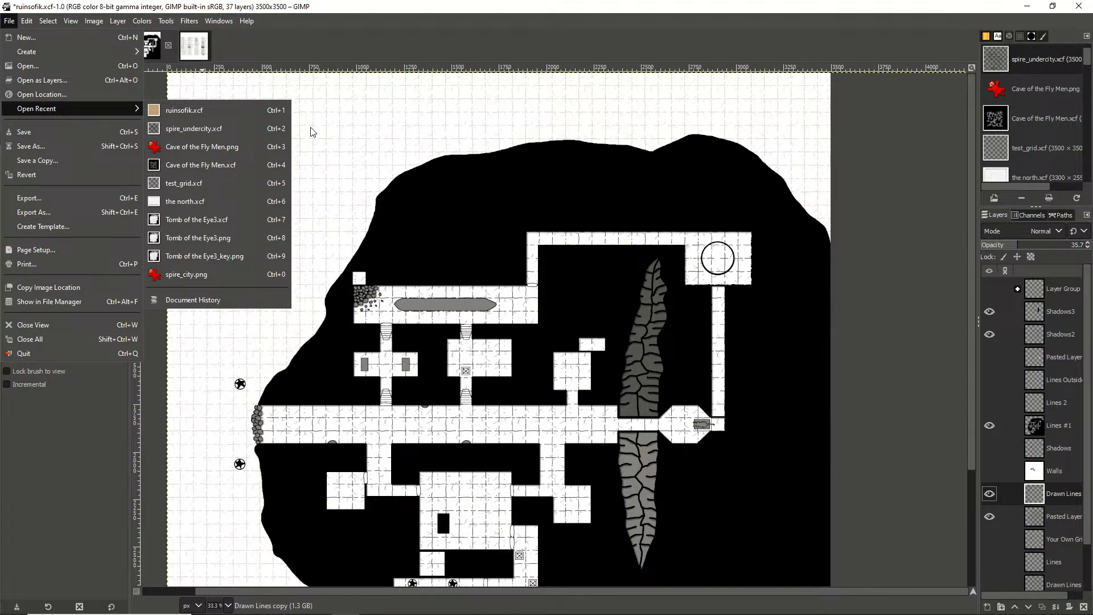
left_click(206, 310)
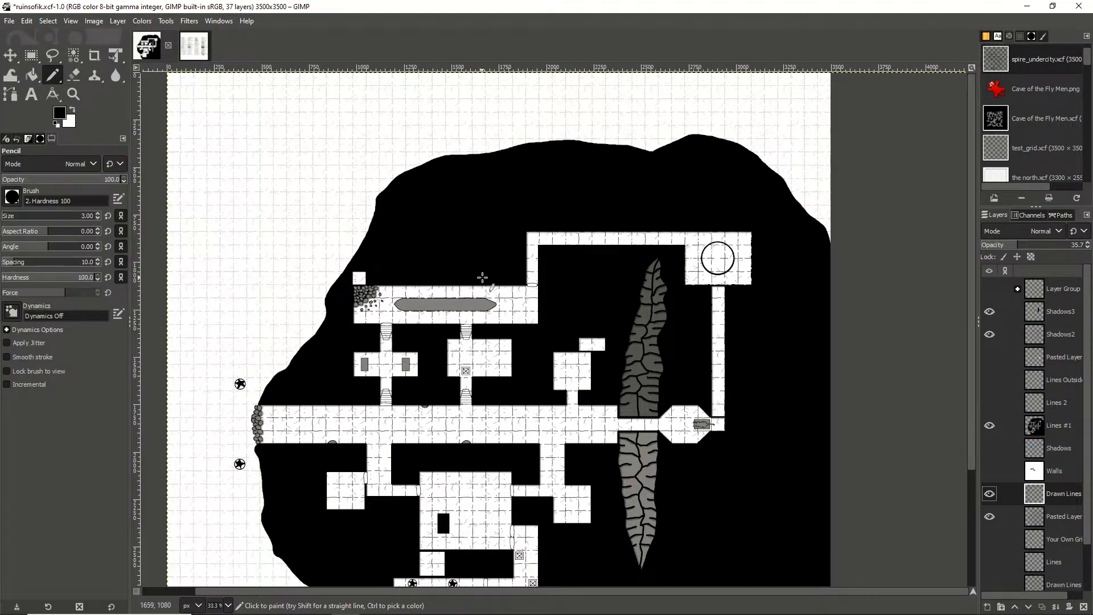
scroll(1091, 101, "down", 5)
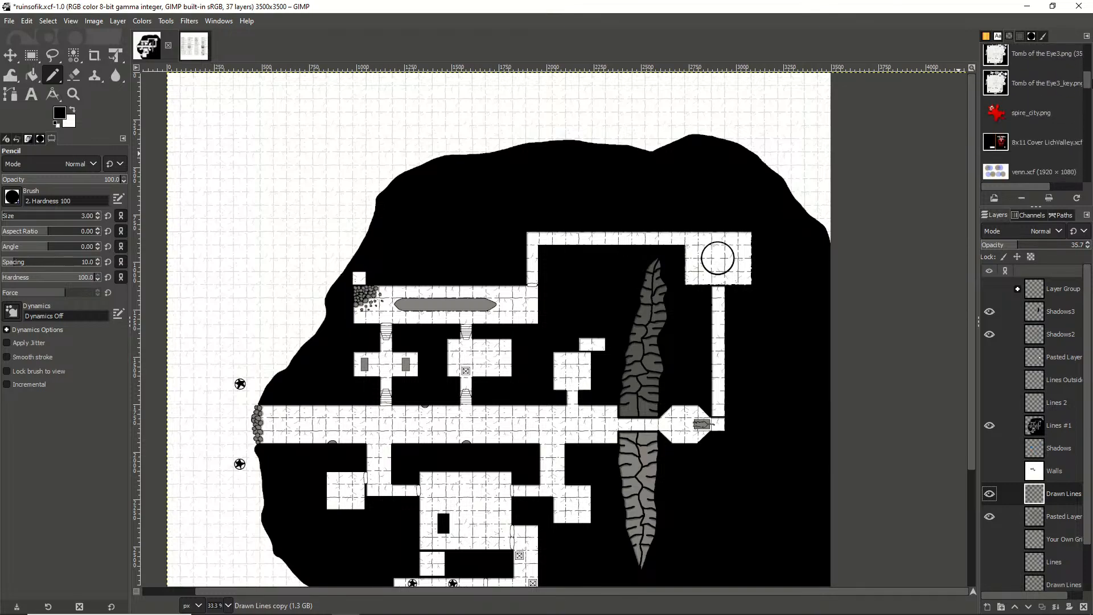
scroll(1032, 114, "down", 4)
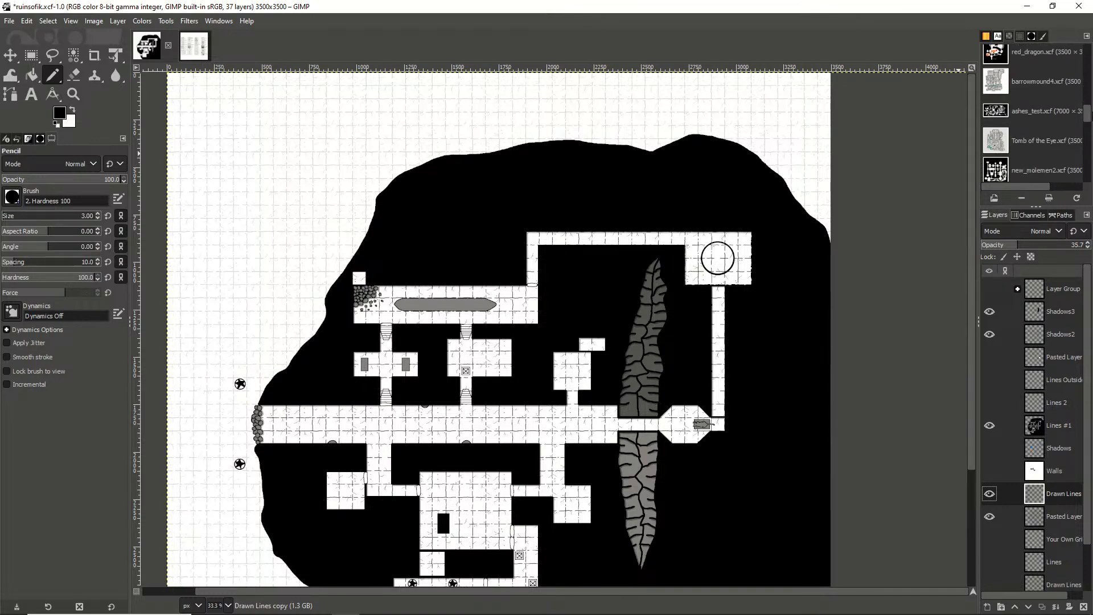
double_click(1029, 112)
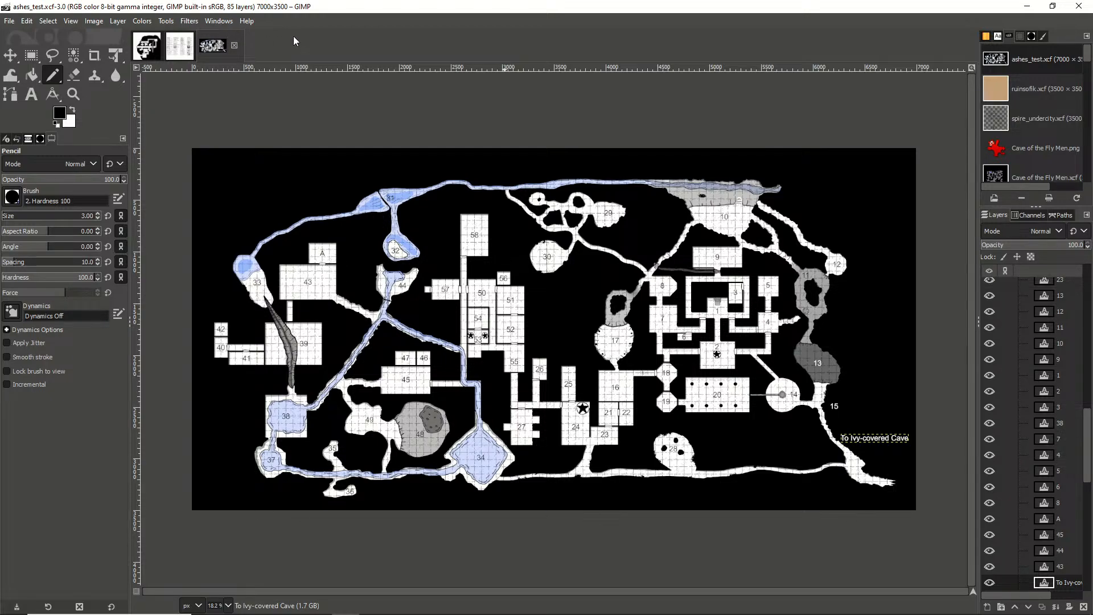
Switch from ashes_test.xcf back to the ruinsofik.xcf dungeon map
key("ctrl")
key("ctrl")
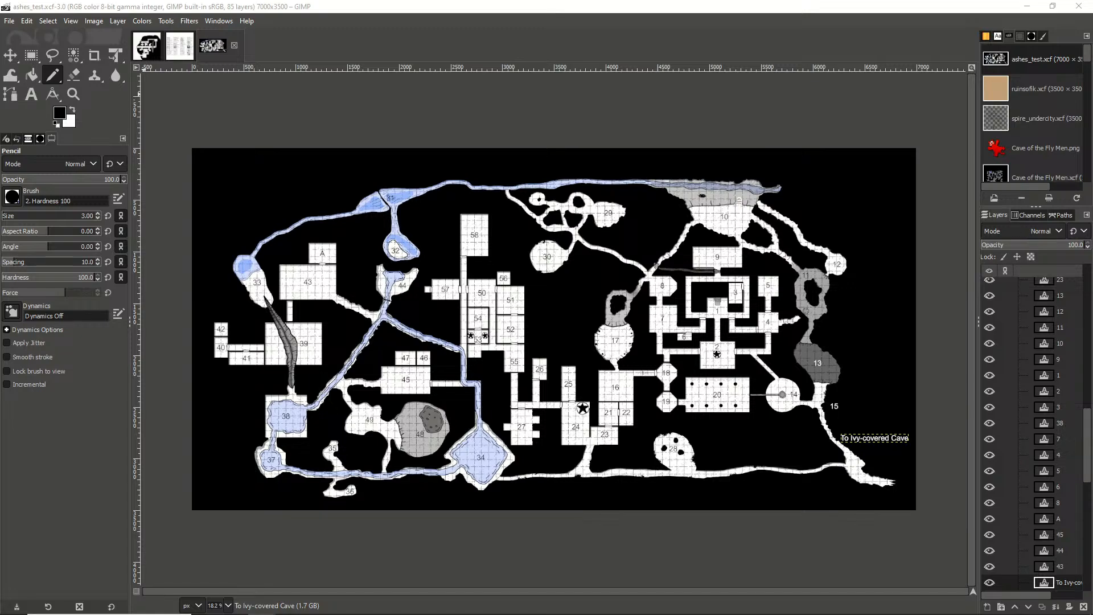
left_click(141, 45)
right_click(141, 46)
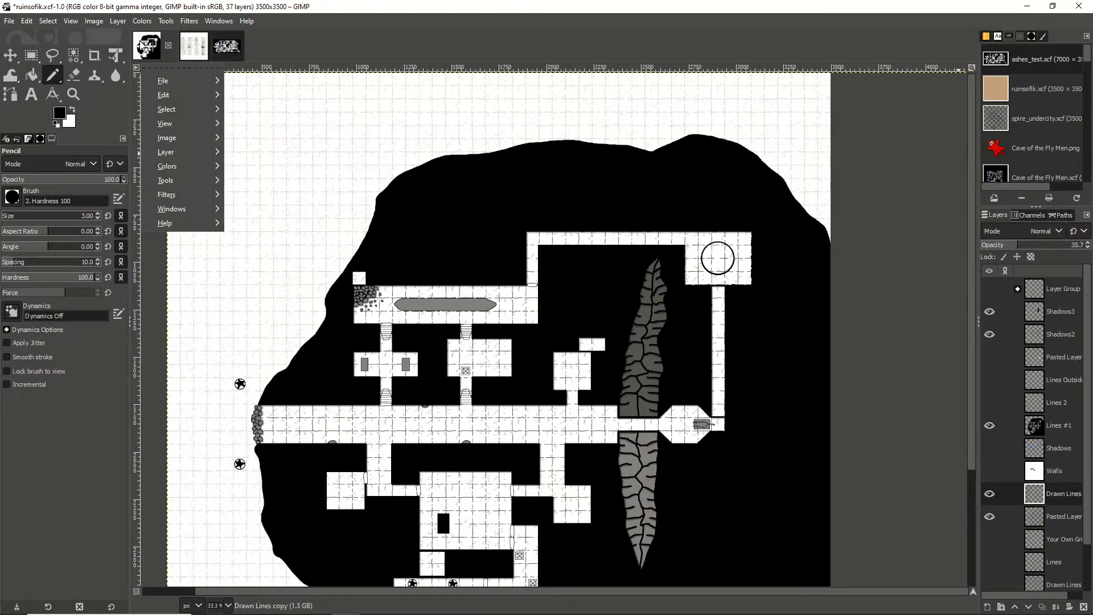
left_click(431, 6)
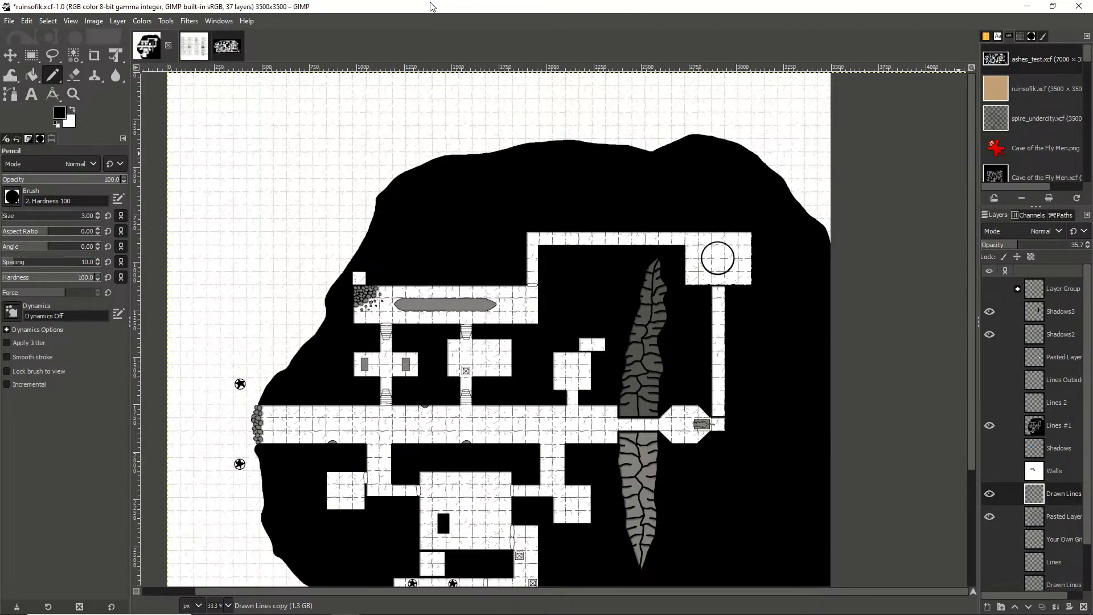
key("ctrl")
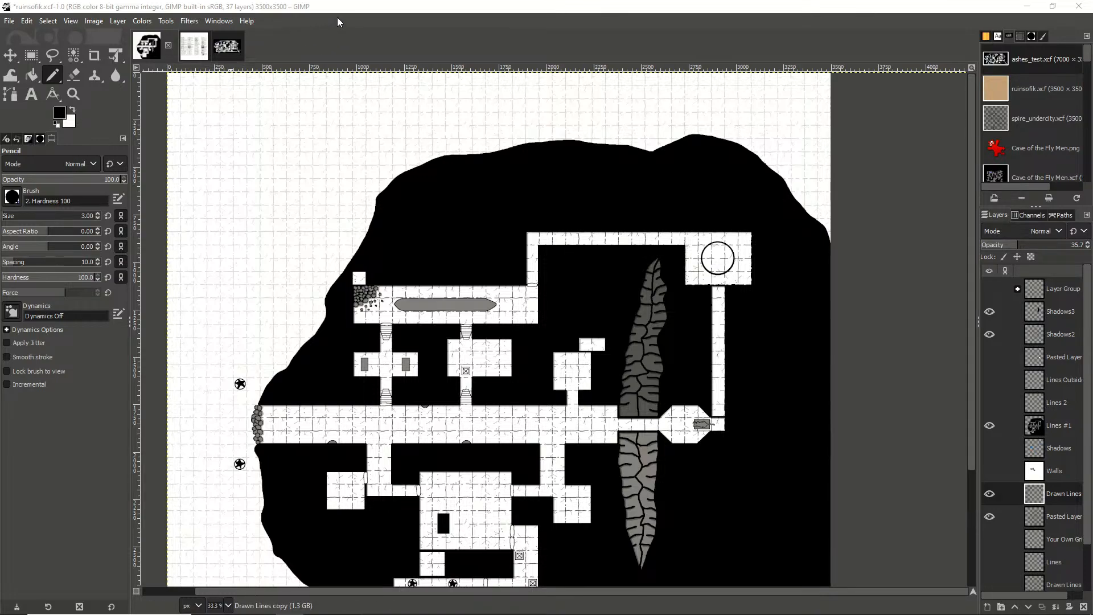
Look at the symbol key image once more and return to the ruinsofik.xcf map to view its lower rooms
left_click(199, 43)
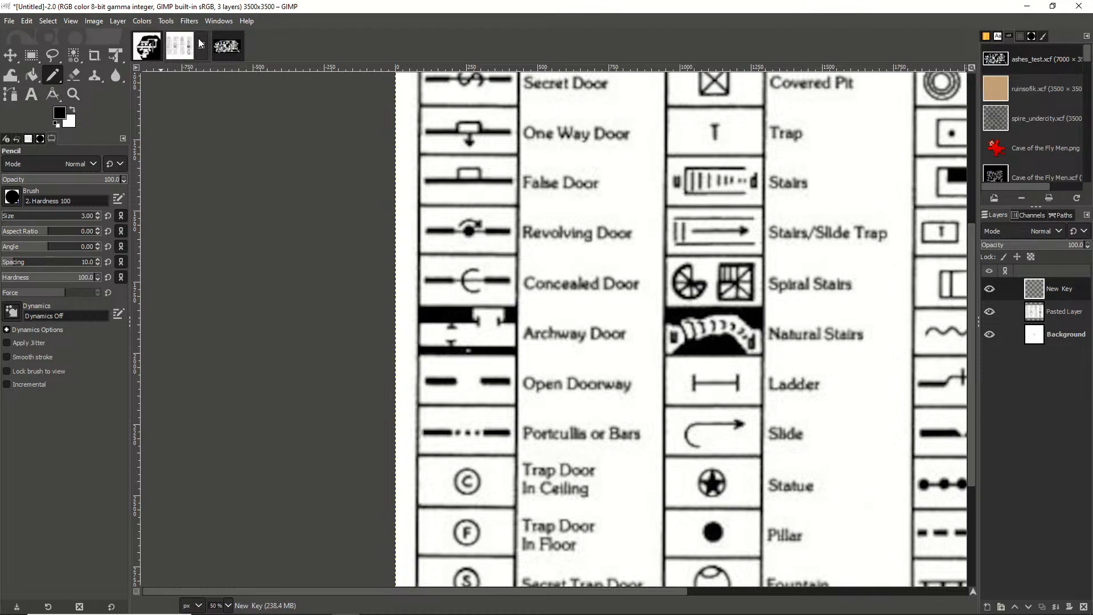
left_click(150, 43)
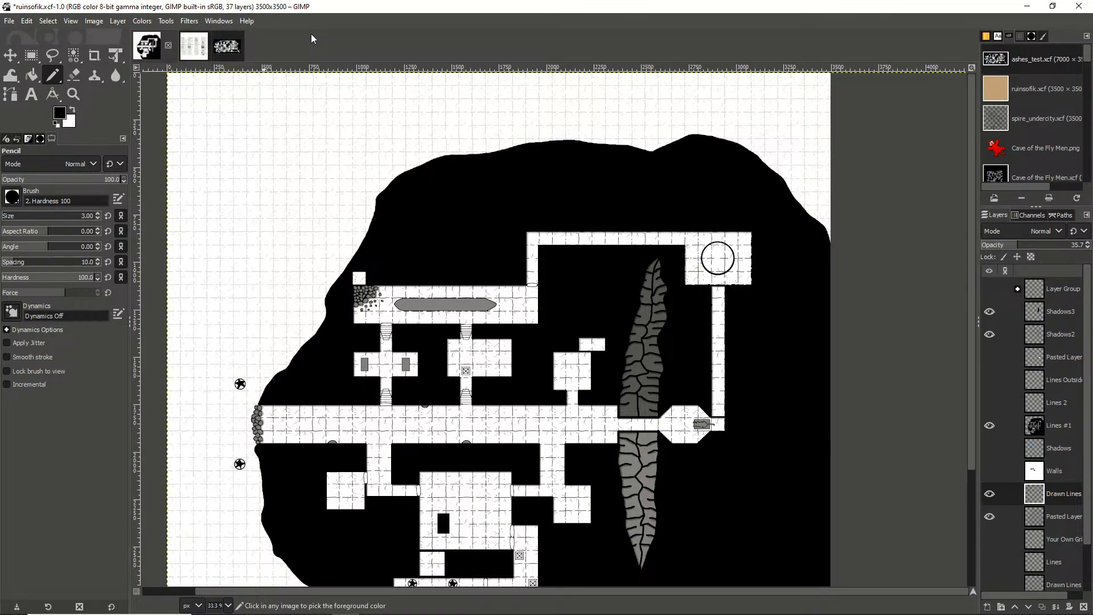
key("ctrl")
key("ctrl")
left_click_drag(971, 272, 984, 347)
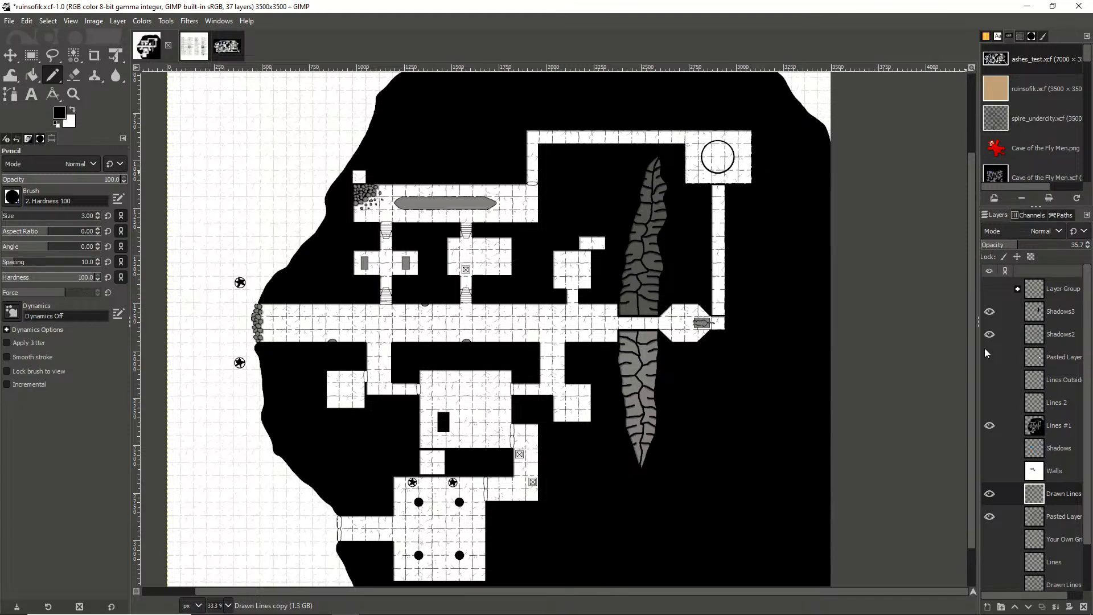